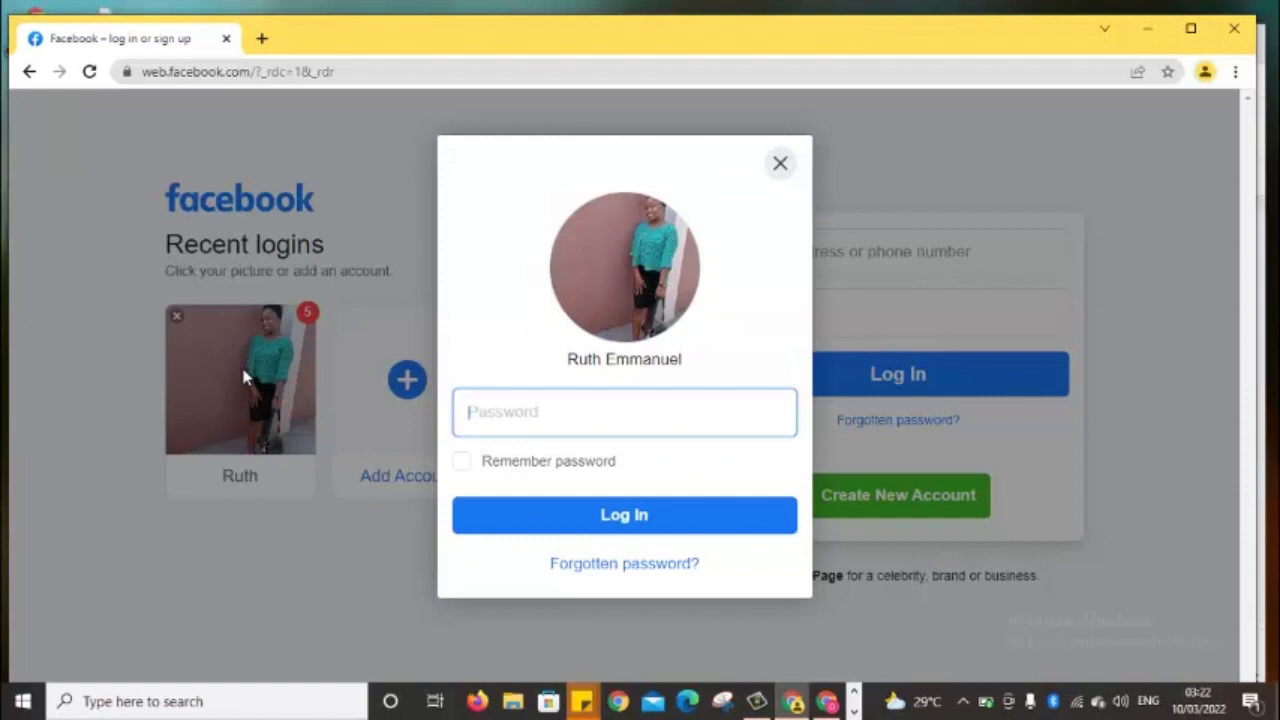
# Enter the saved account's password in the recent-login dialog and log in to Facebook
pyautogui.write('•')
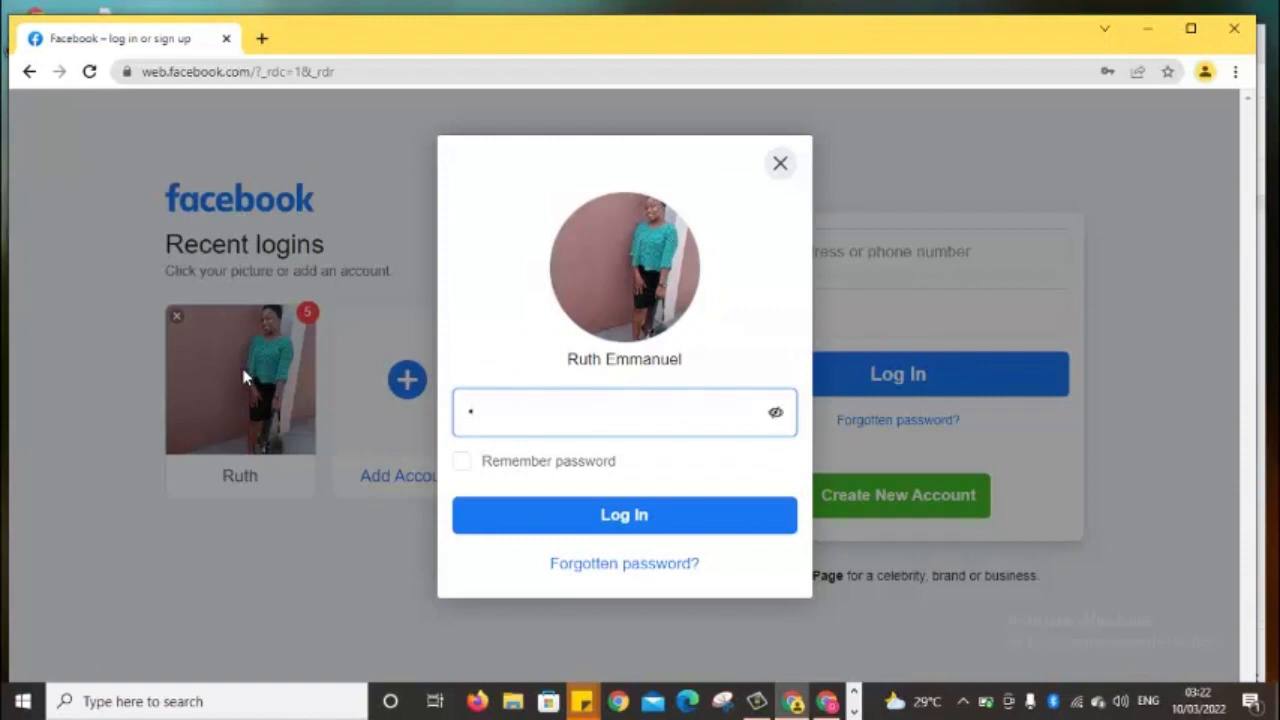
pyautogui.write('•••••••••••')
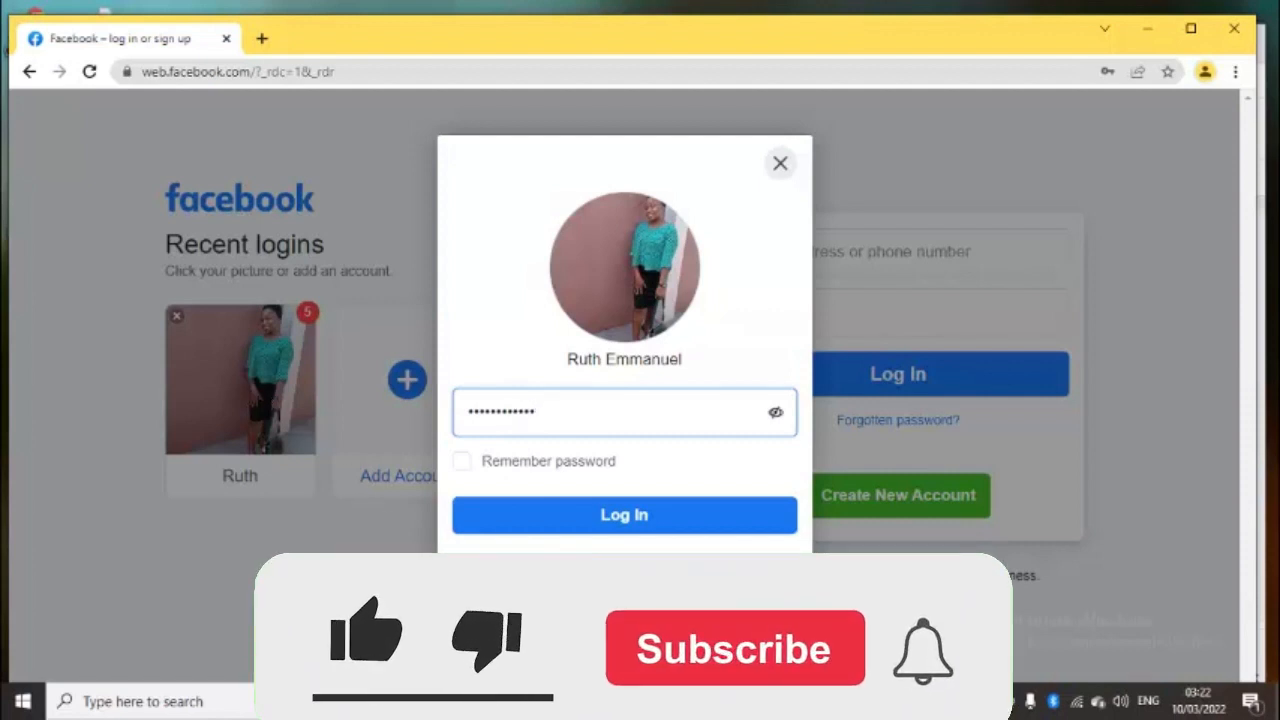
pyautogui.click(566, 530)
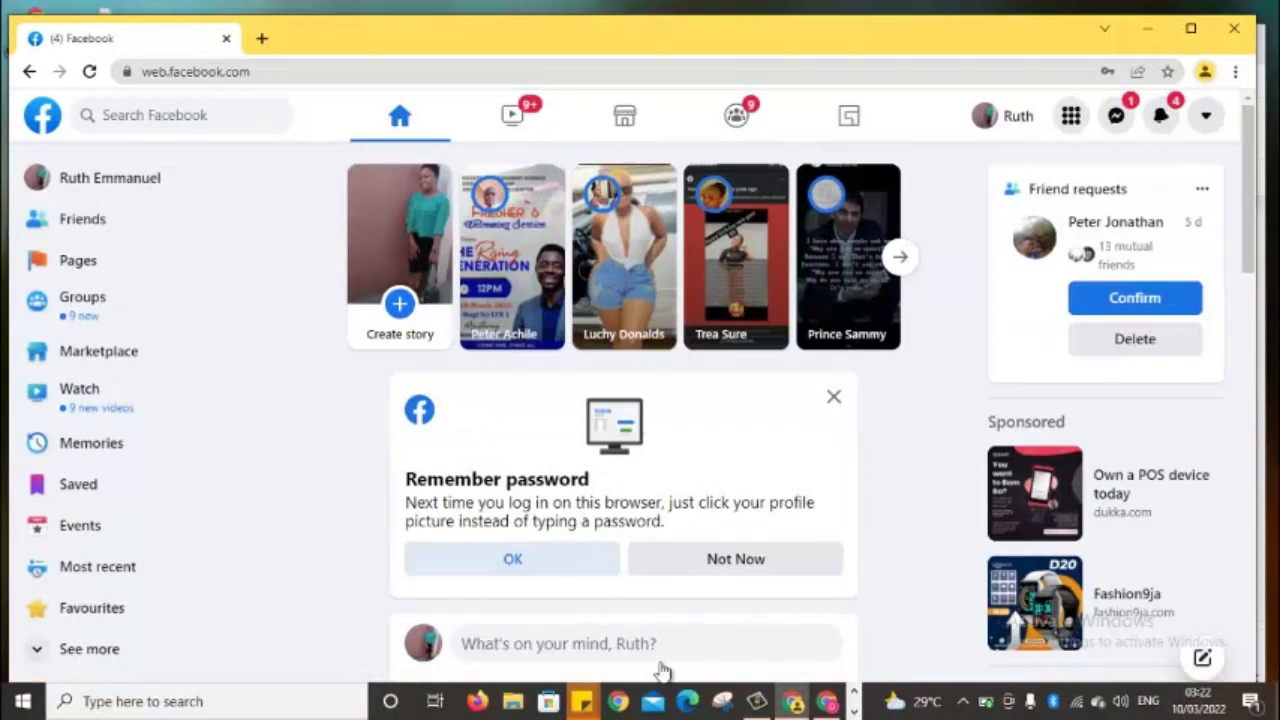
pyautogui.moveTo(794, 708)
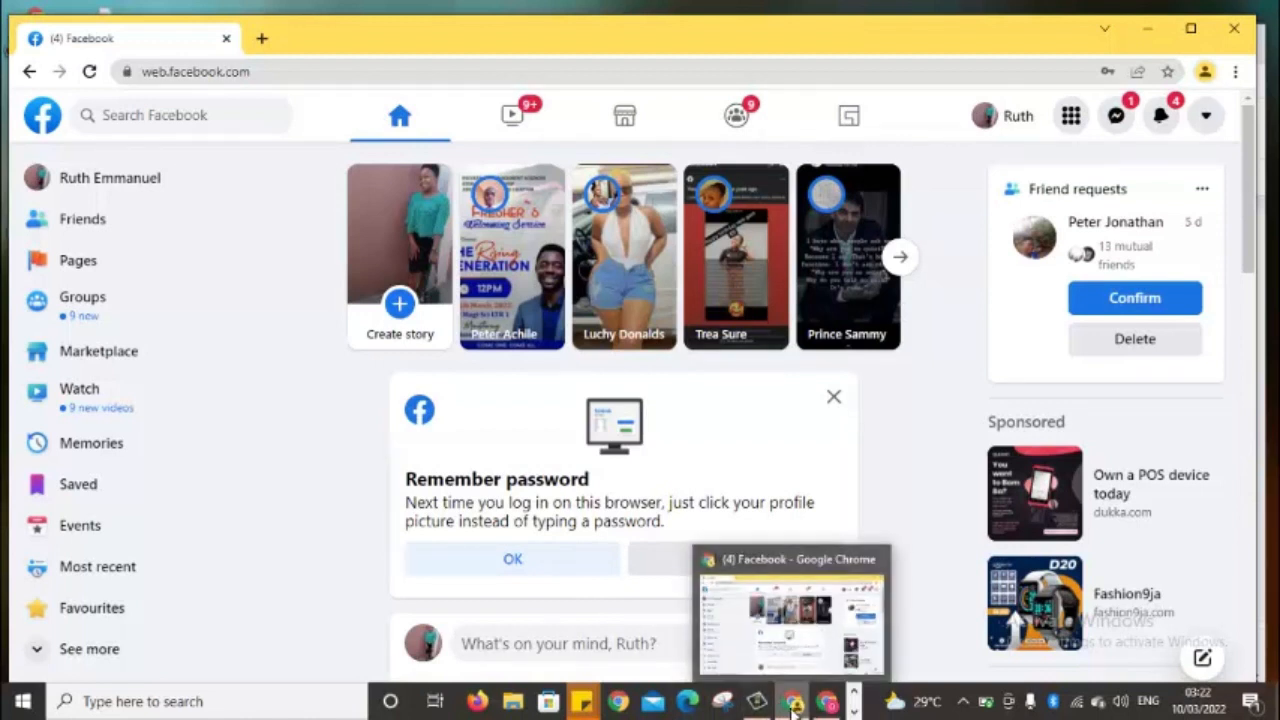
pyautogui.click(793, 705)
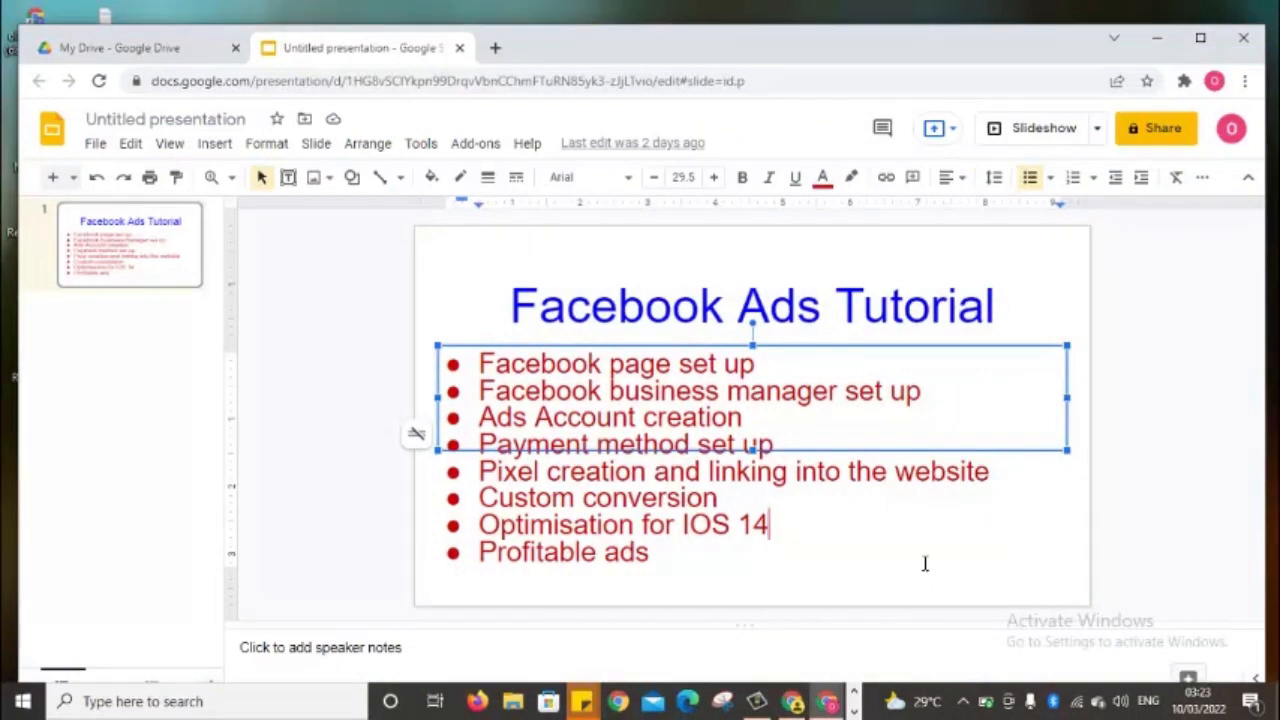
pyautogui.click(828, 705)
pyautogui.click(826, 705)
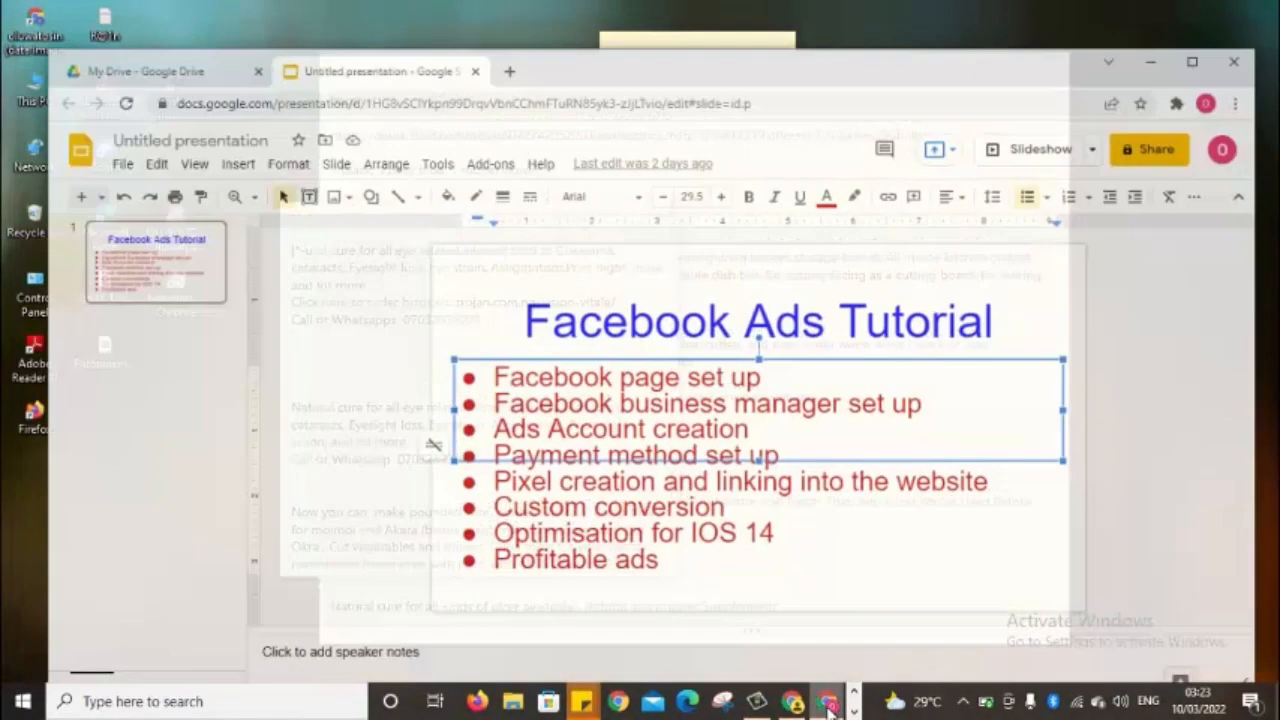
pyautogui.click(800, 705)
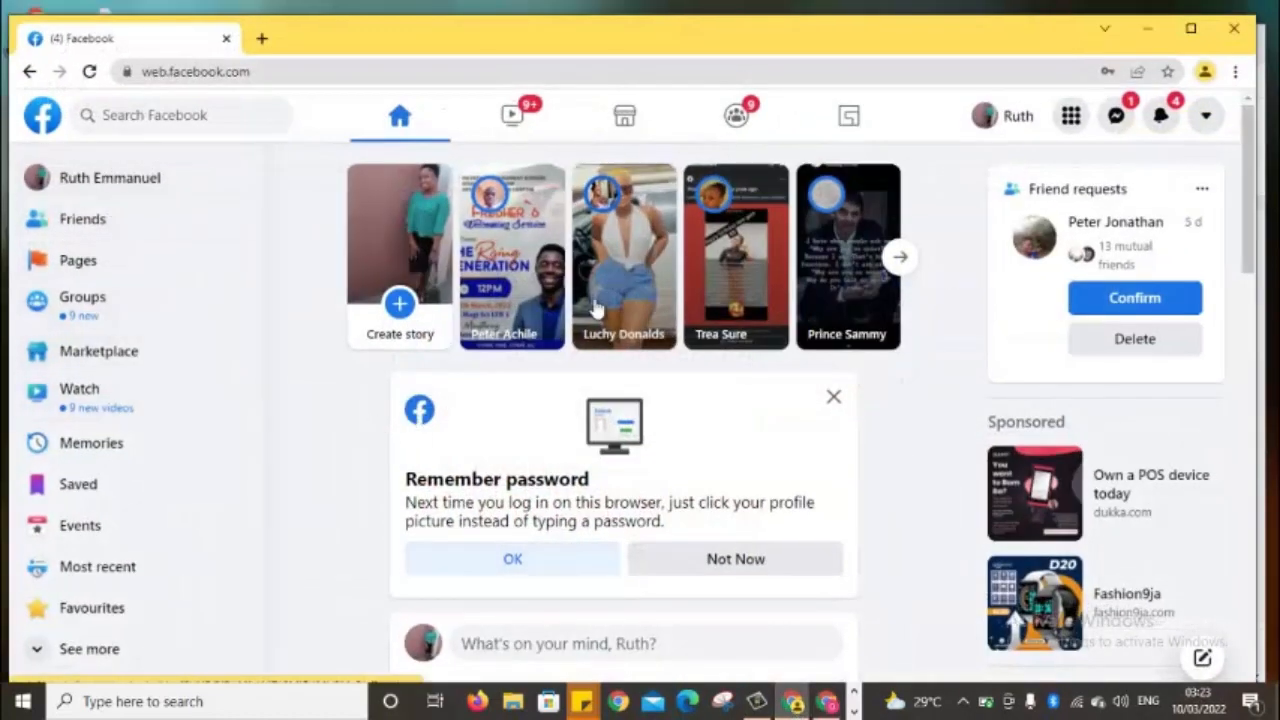
# Visit the account's profile, return to the home feed, then open Facebook's full Menu panel
pyautogui.click(1207, 117)
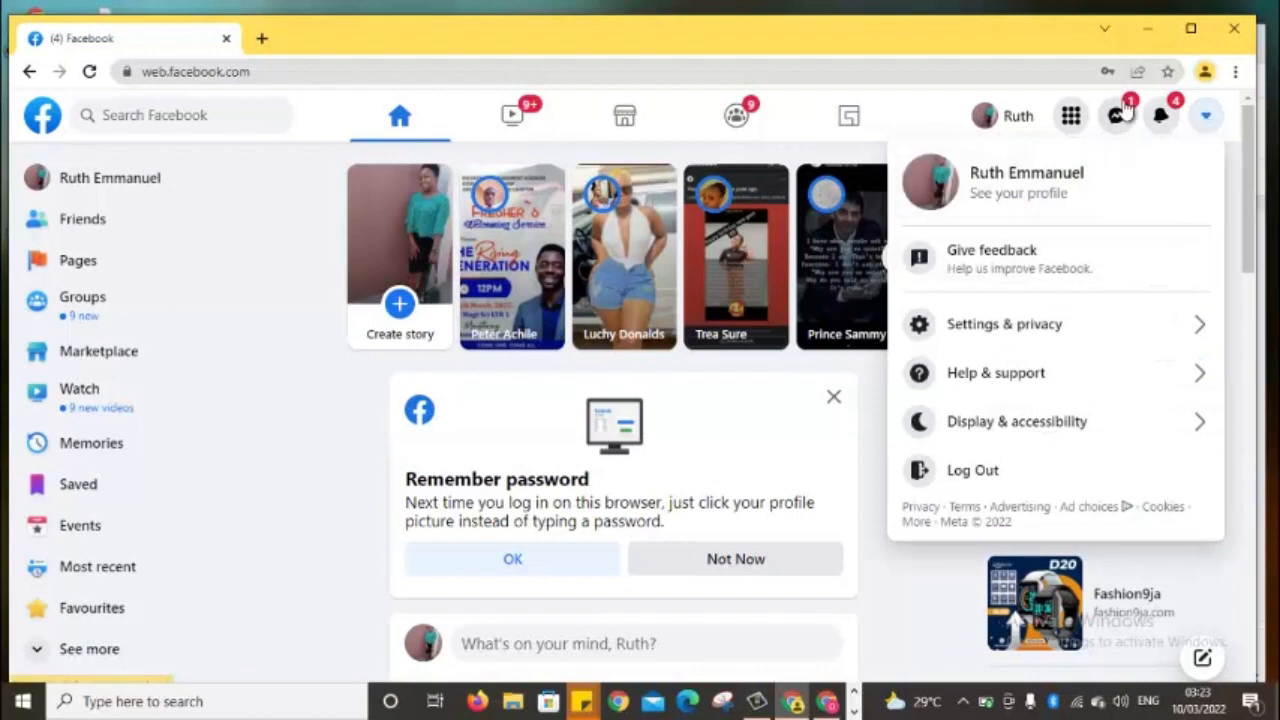
pyautogui.click(1022, 133)
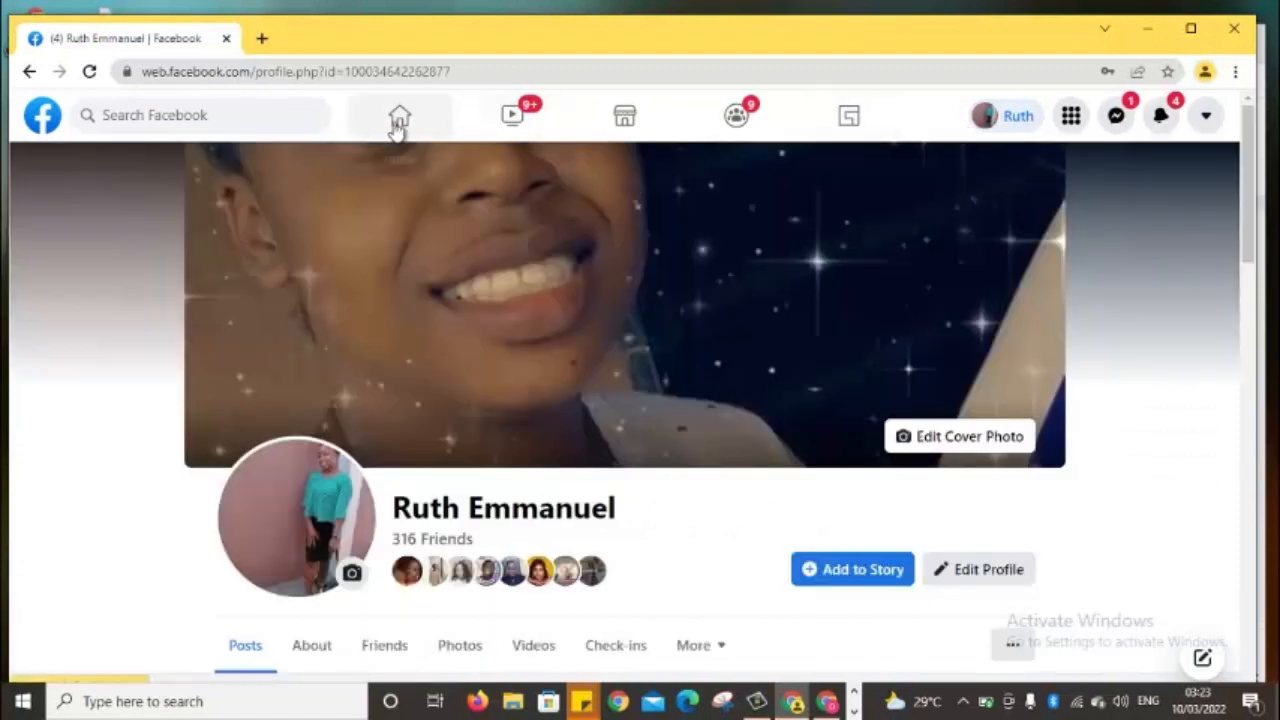
pyautogui.click(399, 122)
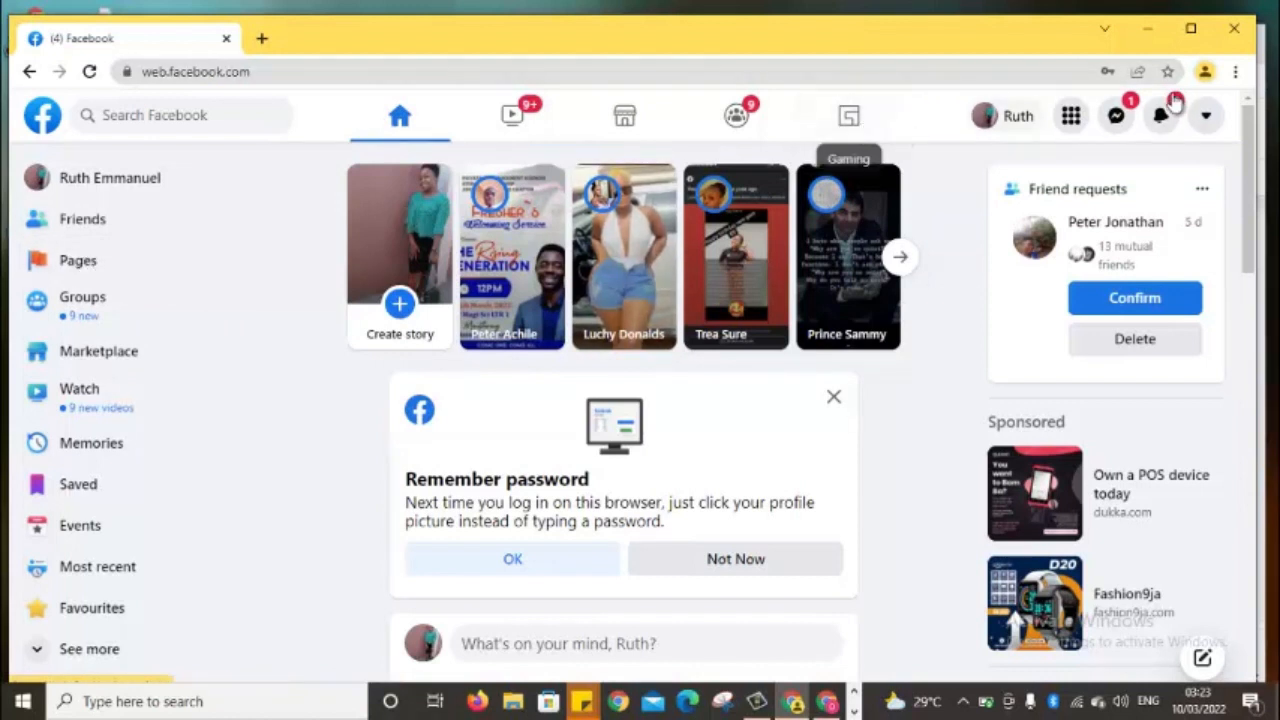
pyautogui.click(1210, 128)
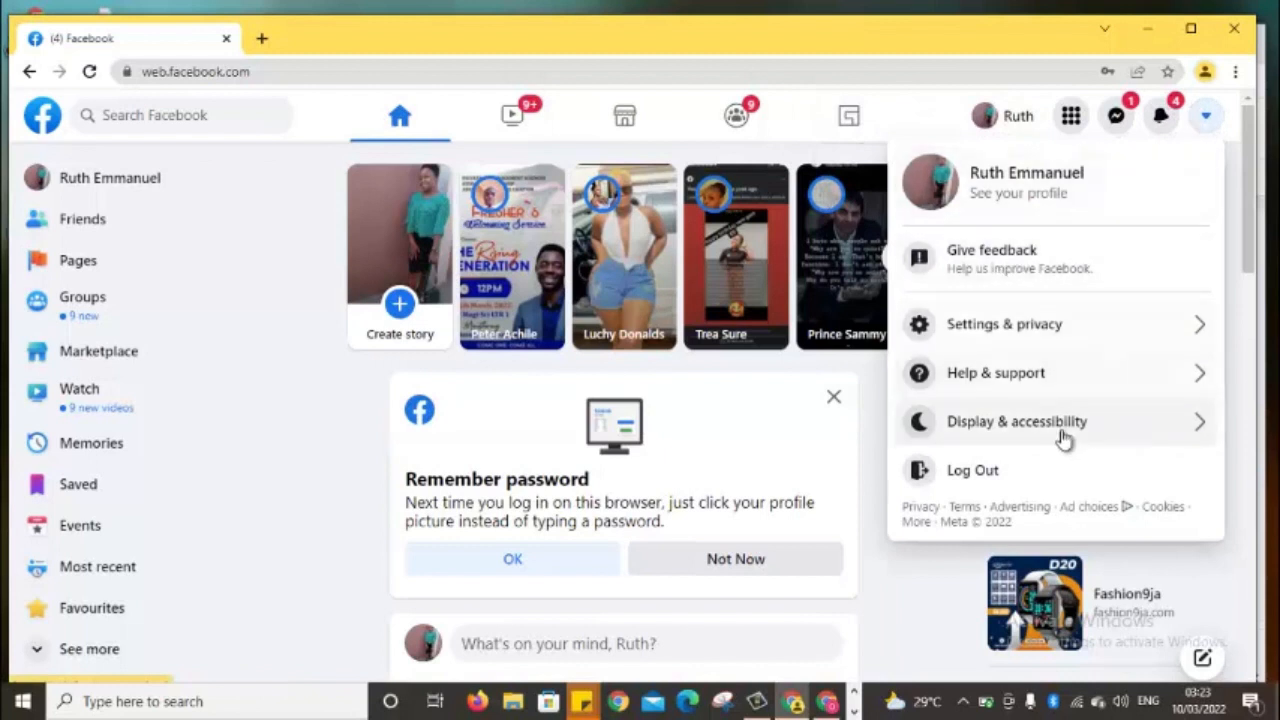
pyautogui.click(1071, 118)
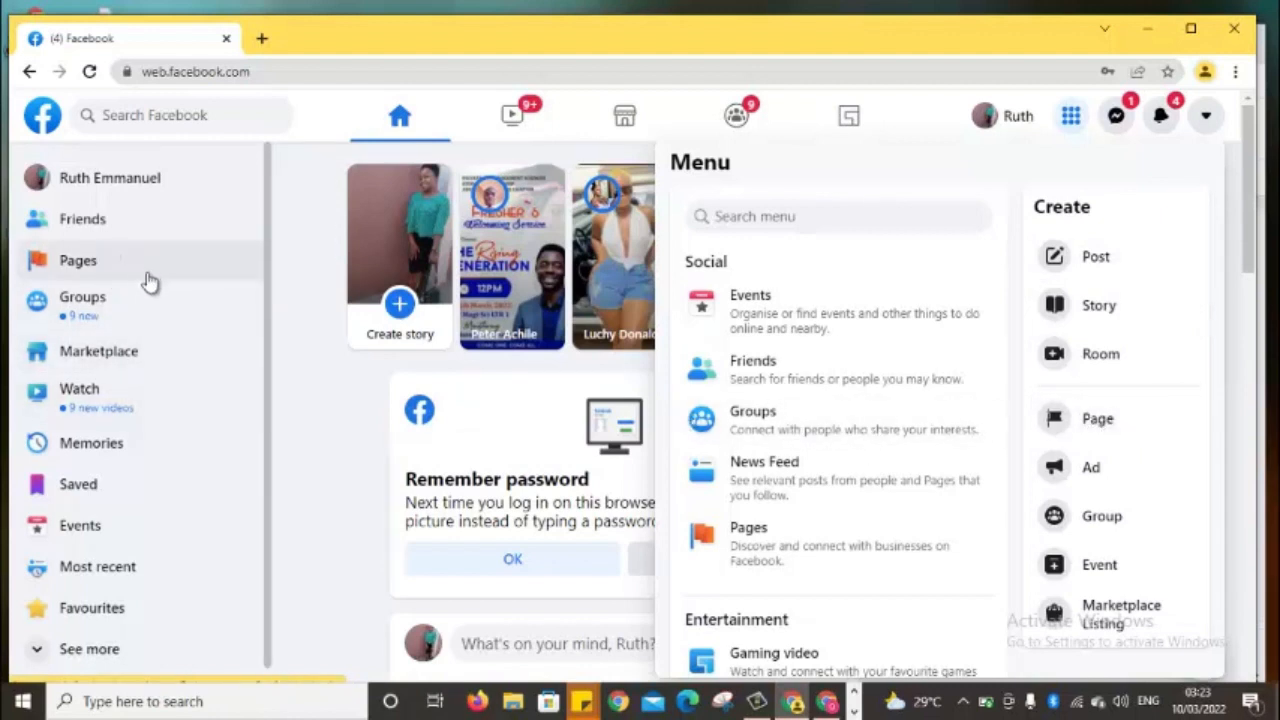
# Choose Page under Create in the Menu to start a new Facebook Page
pyautogui.click(1104, 434)
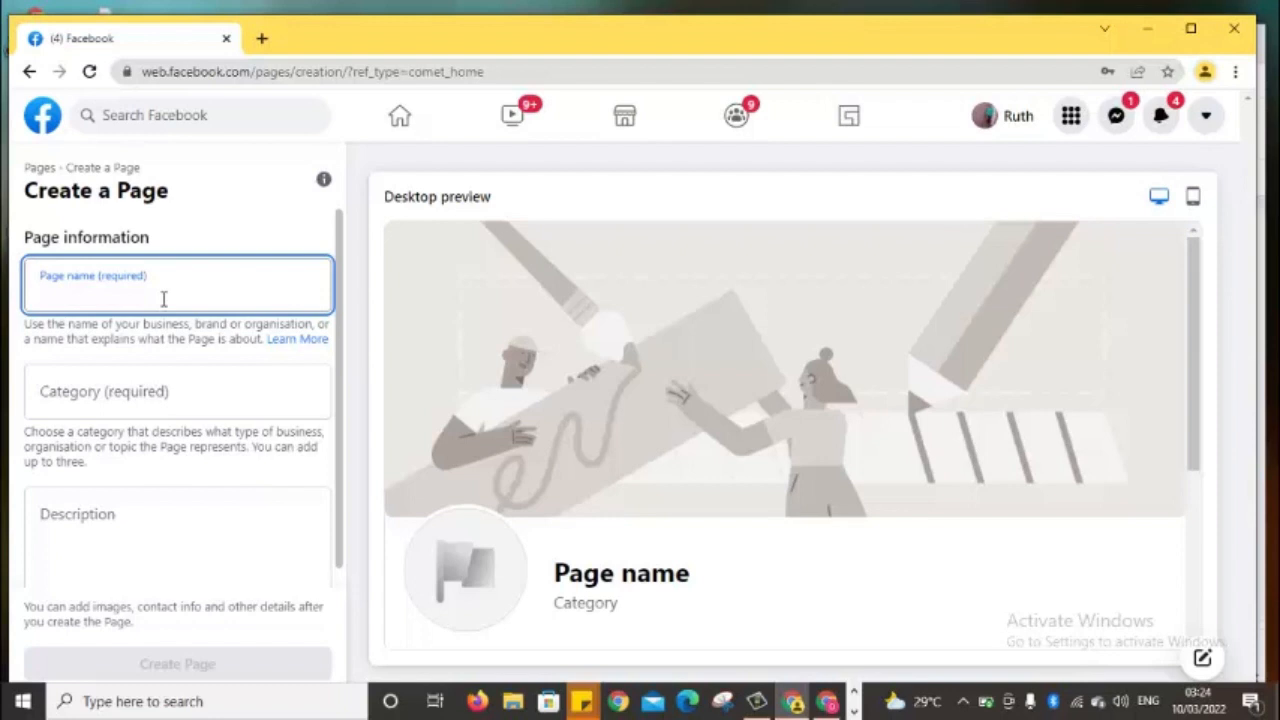
# Name the Page 'Unique Fashion' and set its category to Design & fashion
pyautogui.write('U')
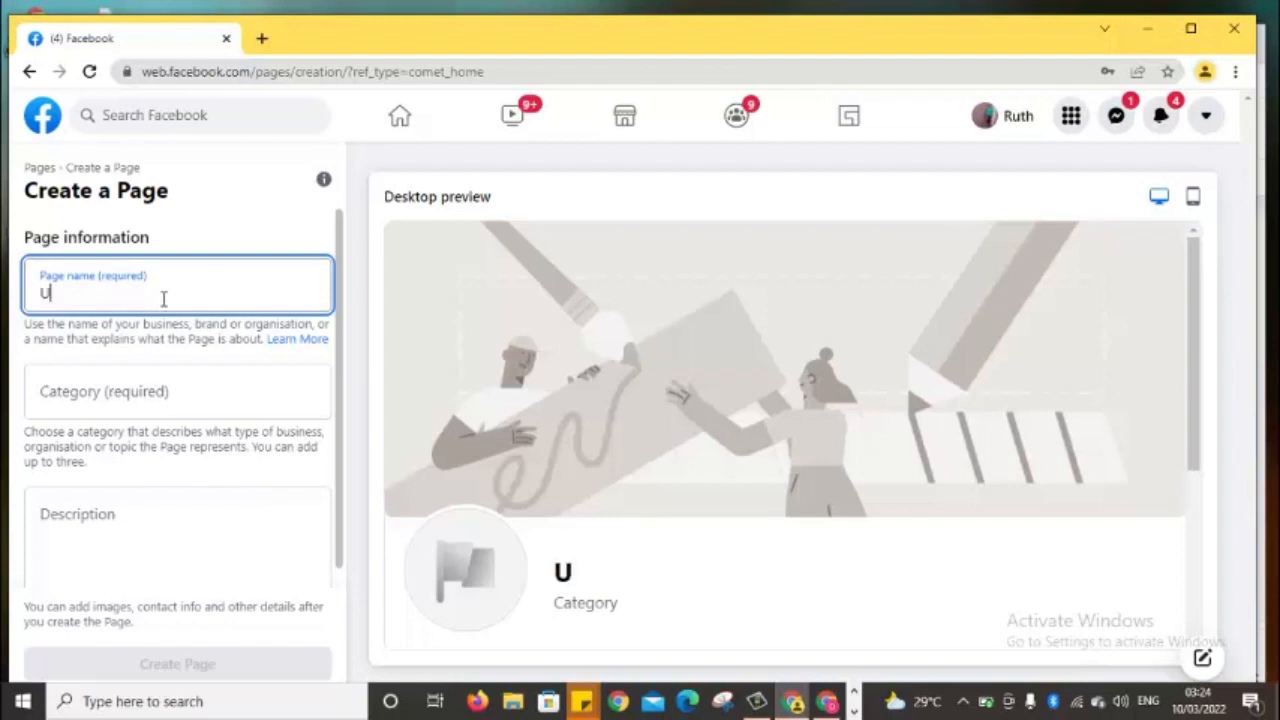
pyautogui.write('nique ')
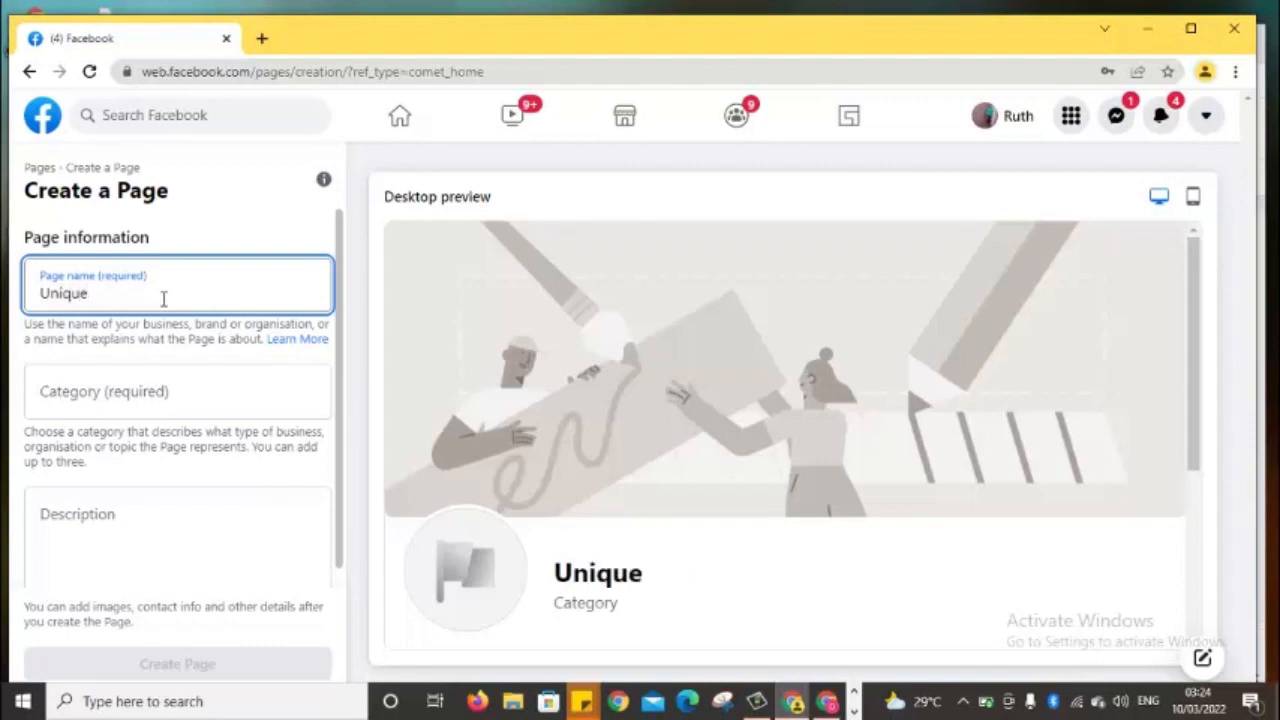
pyautogui.write('Fashion')
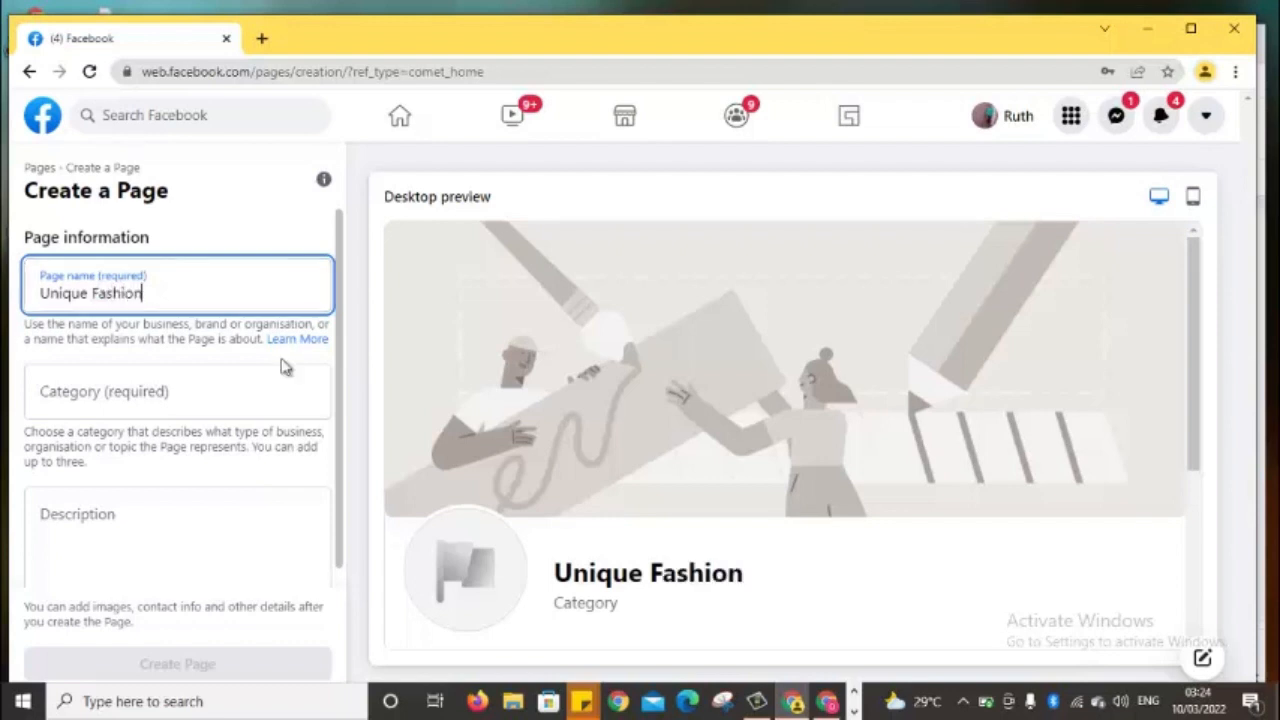
pyautogui.click(209, 391)
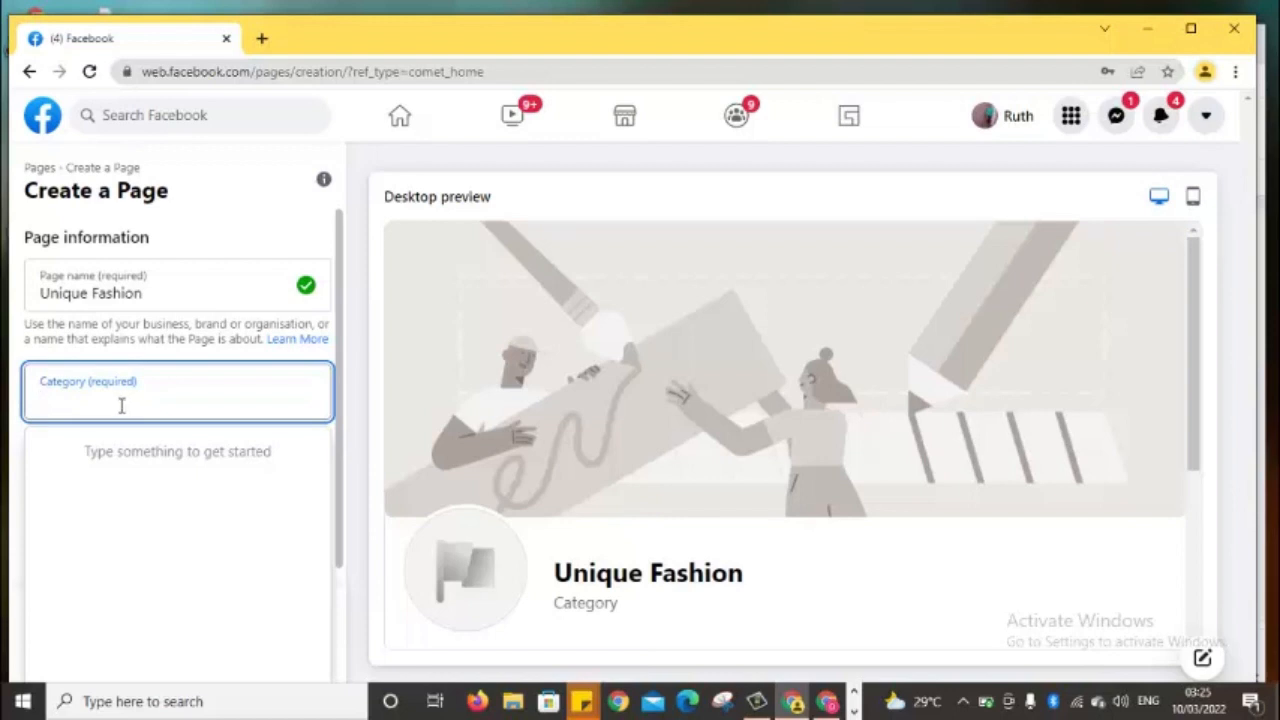
pyautogui.write('f')
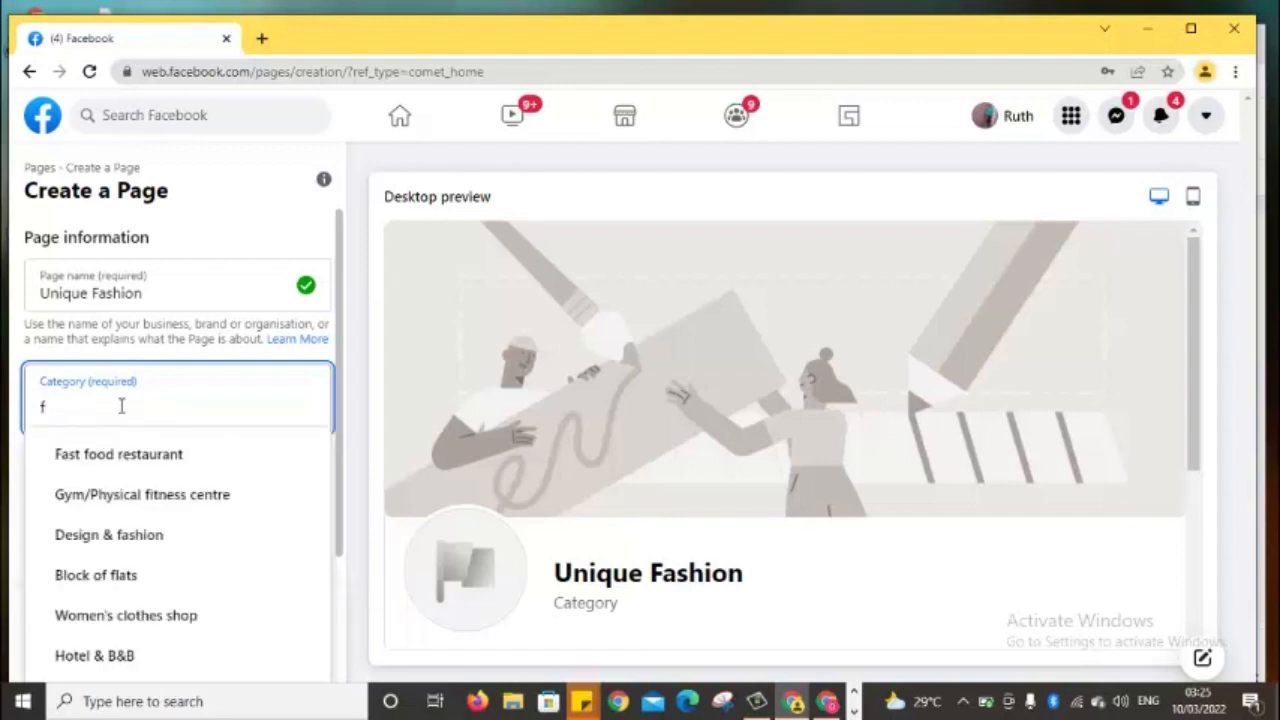
pyautogui.write('as')
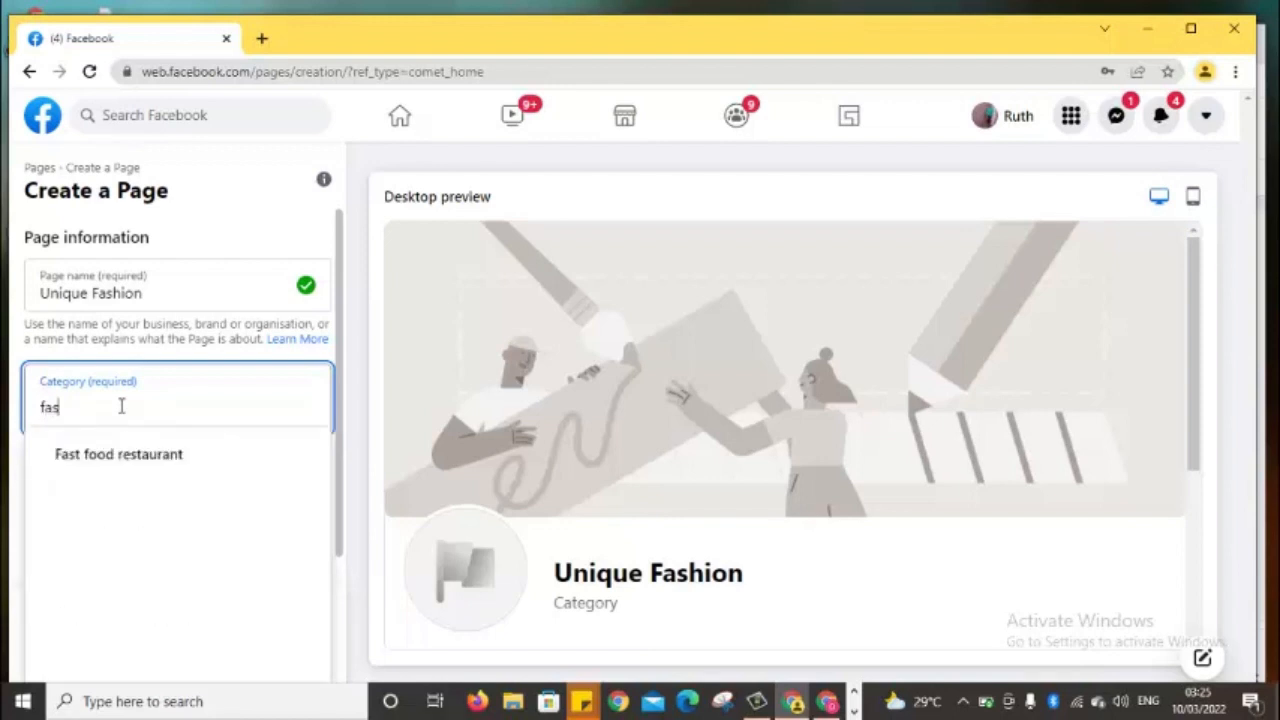
pyautogui.write('h')
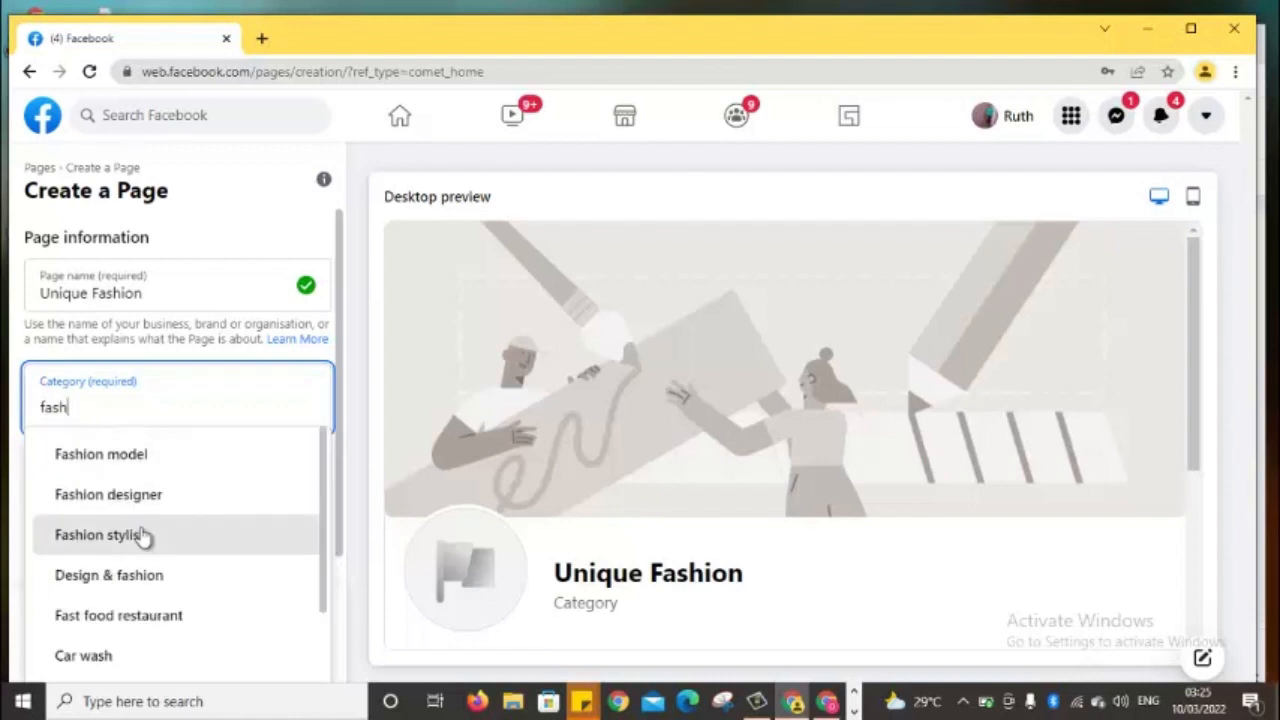
pyautogui.click(147, 587)
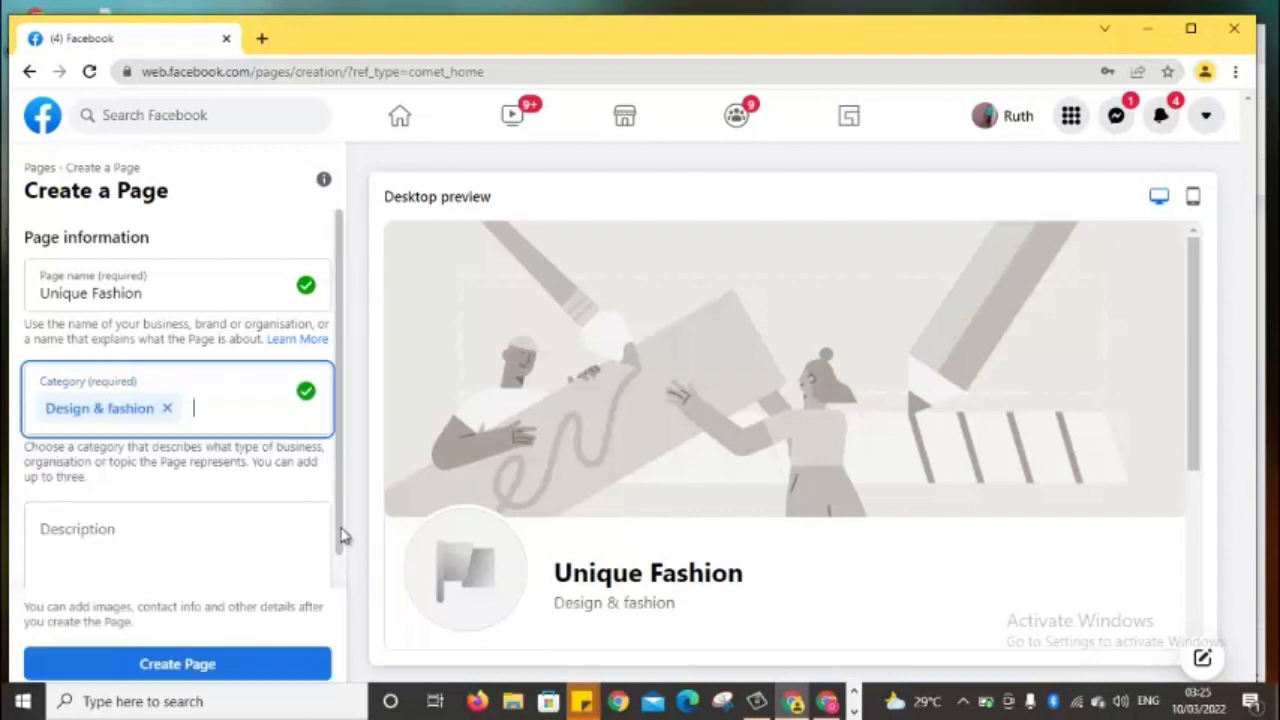
# Add the Page description 'we deal with classic wears'
pyautogui.scroll(-1, 340, 535)
pyautogui.scroll(1, 336, 536)
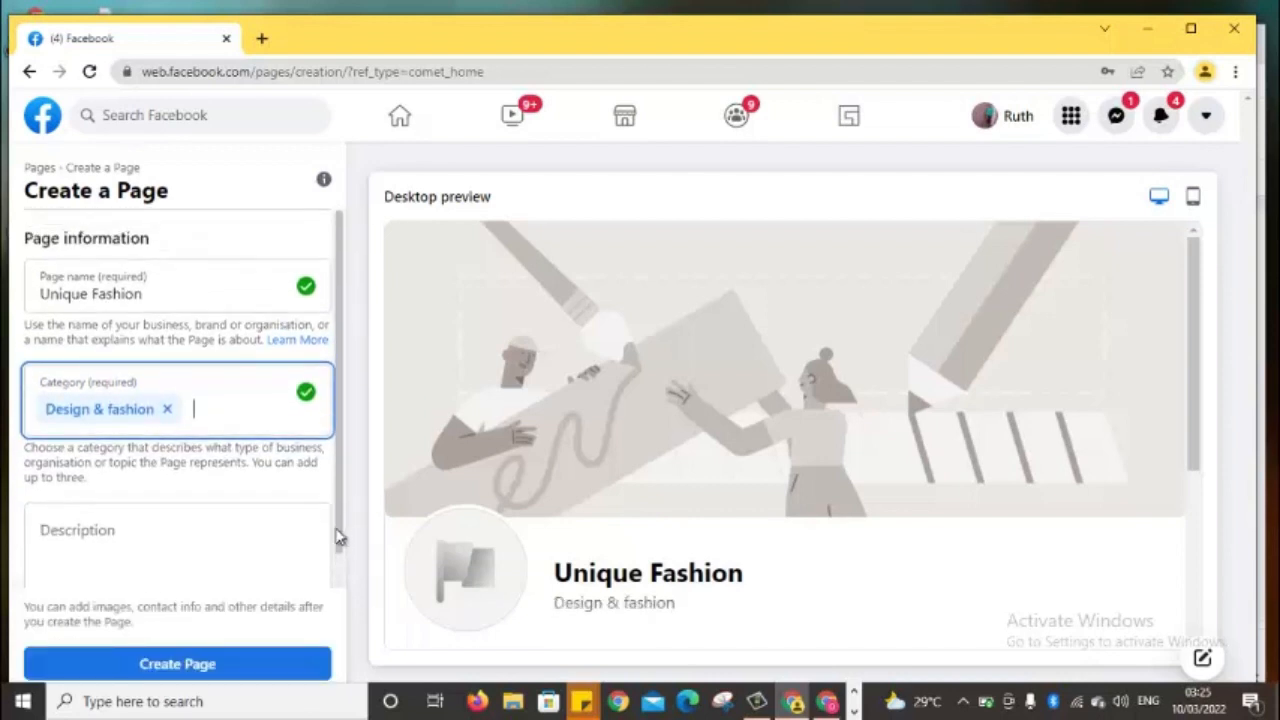
pyautogui.scroll(-1, 336, 537)
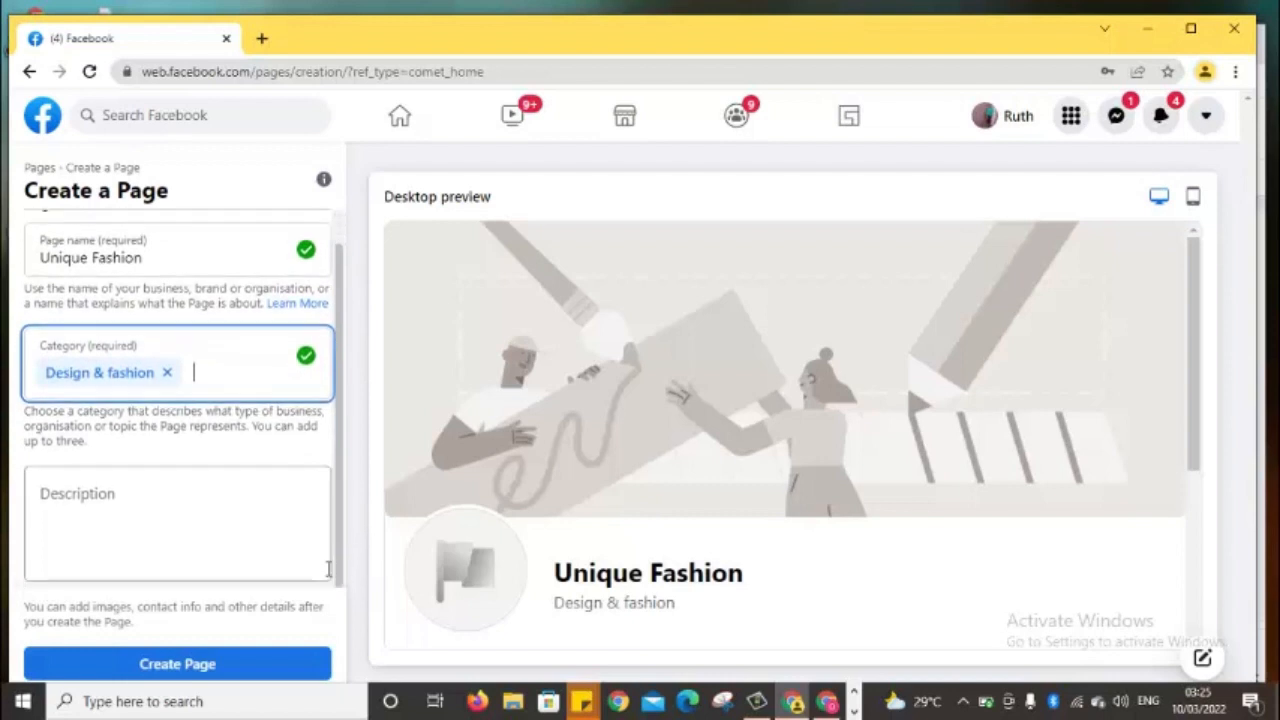
pyautogui.click(40, 494)
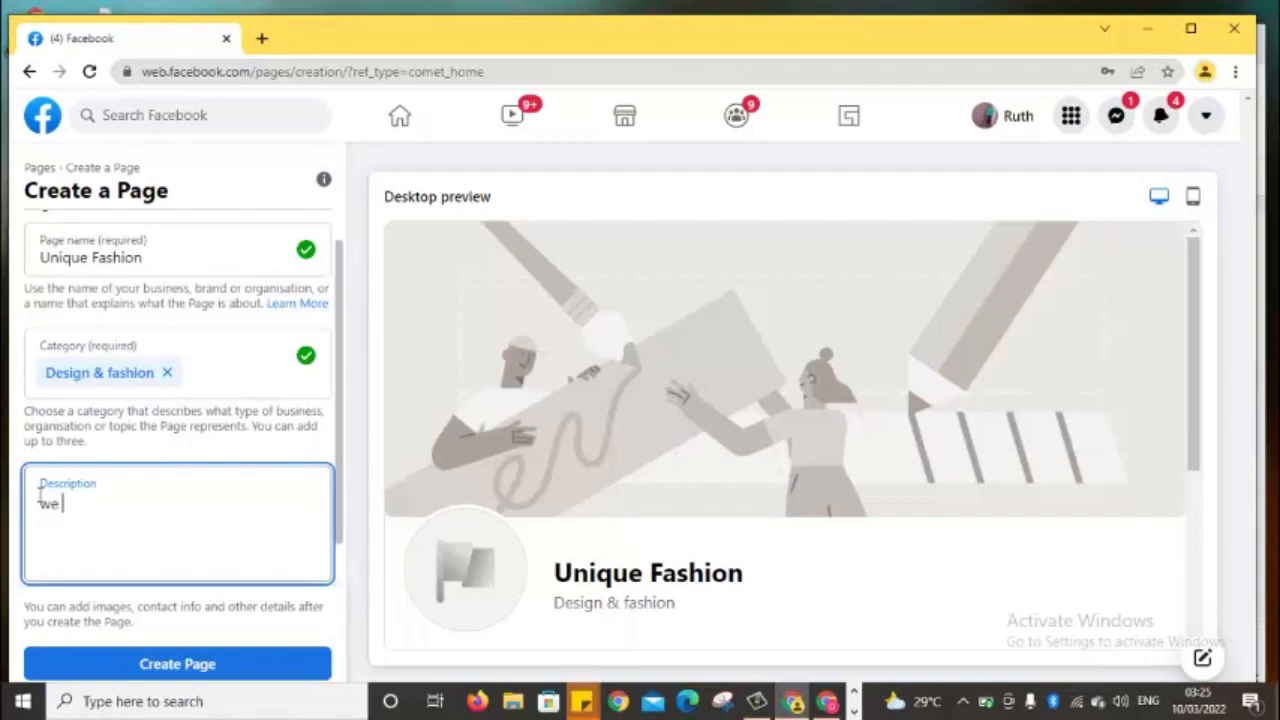
pyautogui.write('we deal with classic wa')
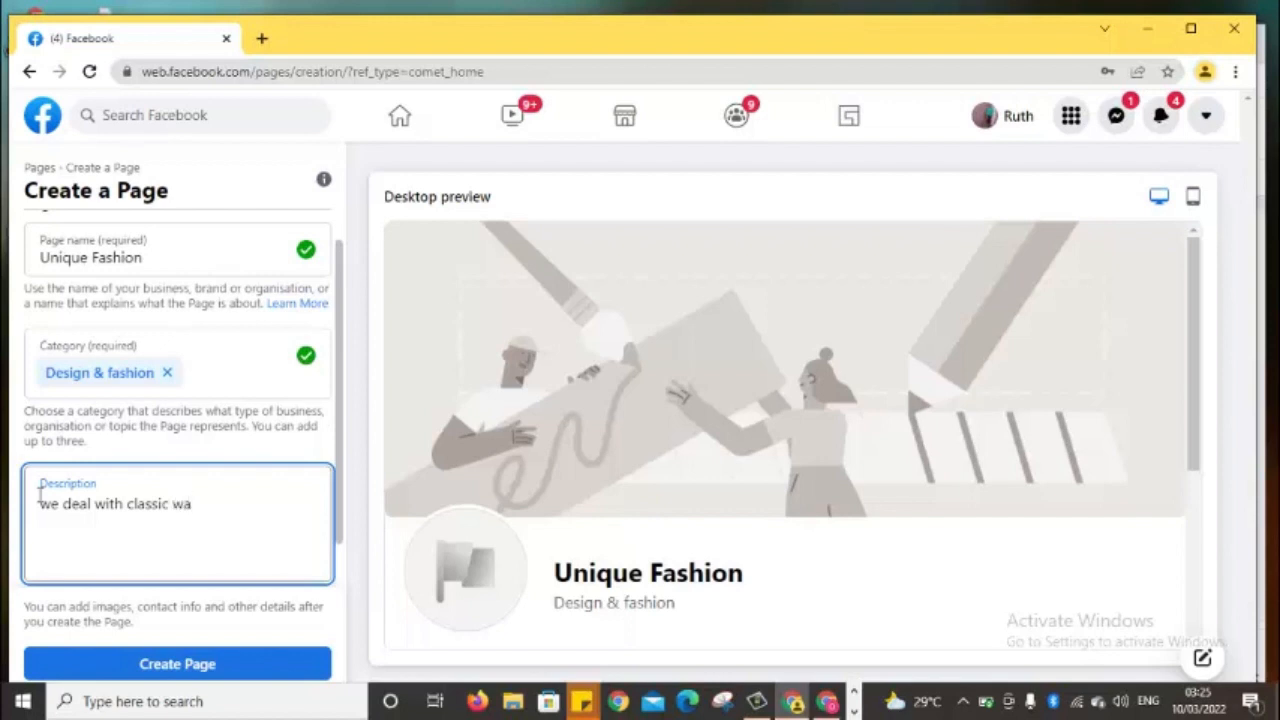
pyautogui.press('BackSpace')
pyautogui.write('ears')
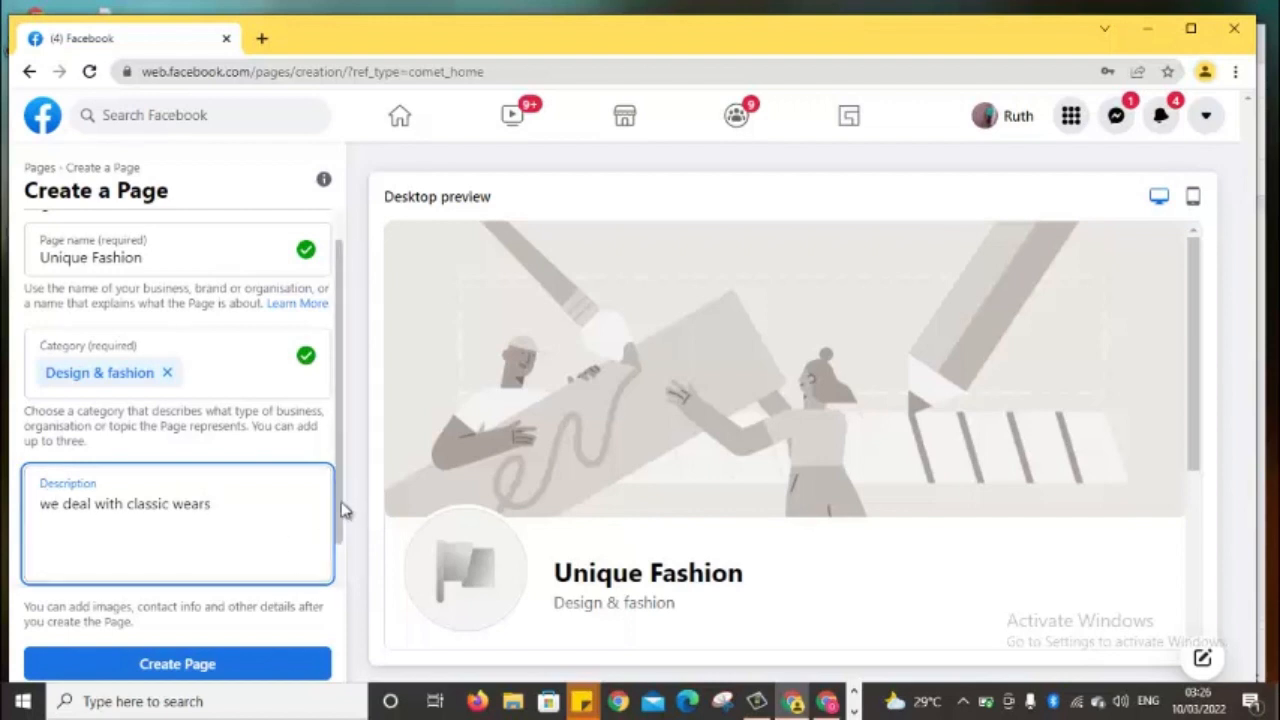
pyautogui.moveTo(337, 518); pyautogui.dragTo(340, 596)
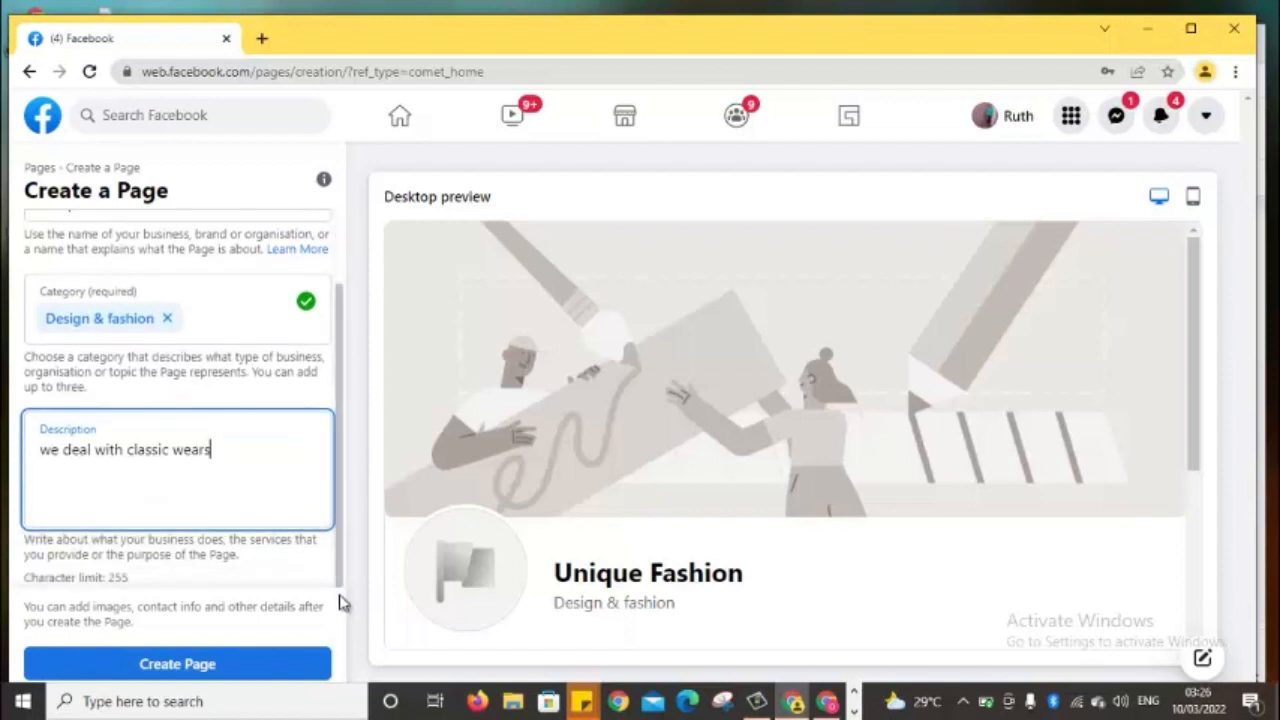
# Create the Unique Fashion page, scroll to its Images section and cancel the file picker
pyautogui.click(218, 661)
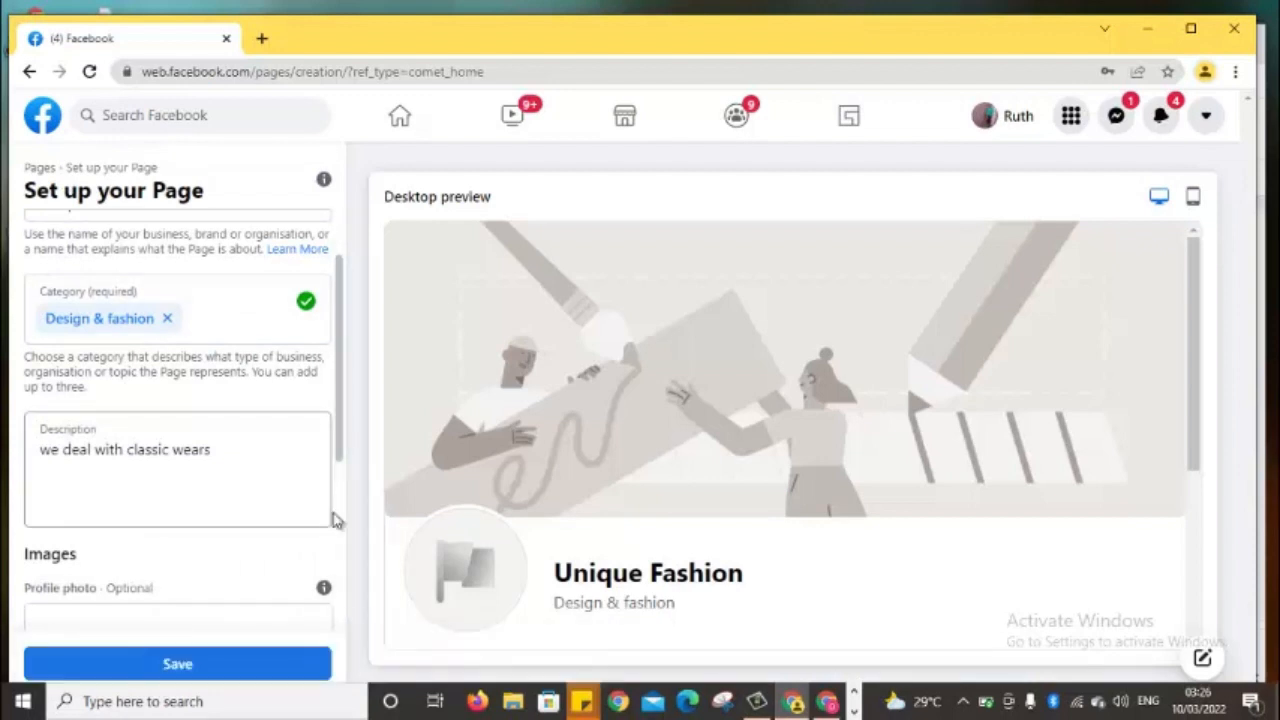
pyautogui.moveTo(340, 447); pyautogui.dragTo(322, 563)
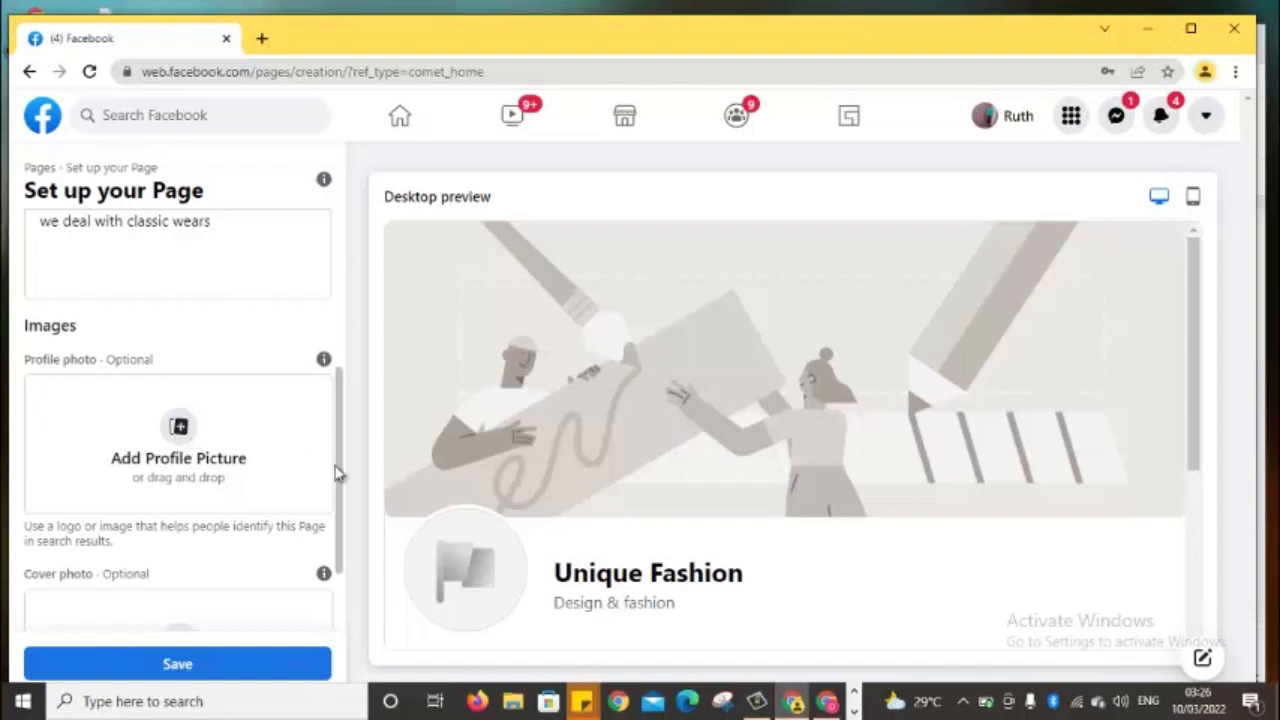
pyautogui.moveTo(342, 466); pyautogui.dragTo(334, 496)
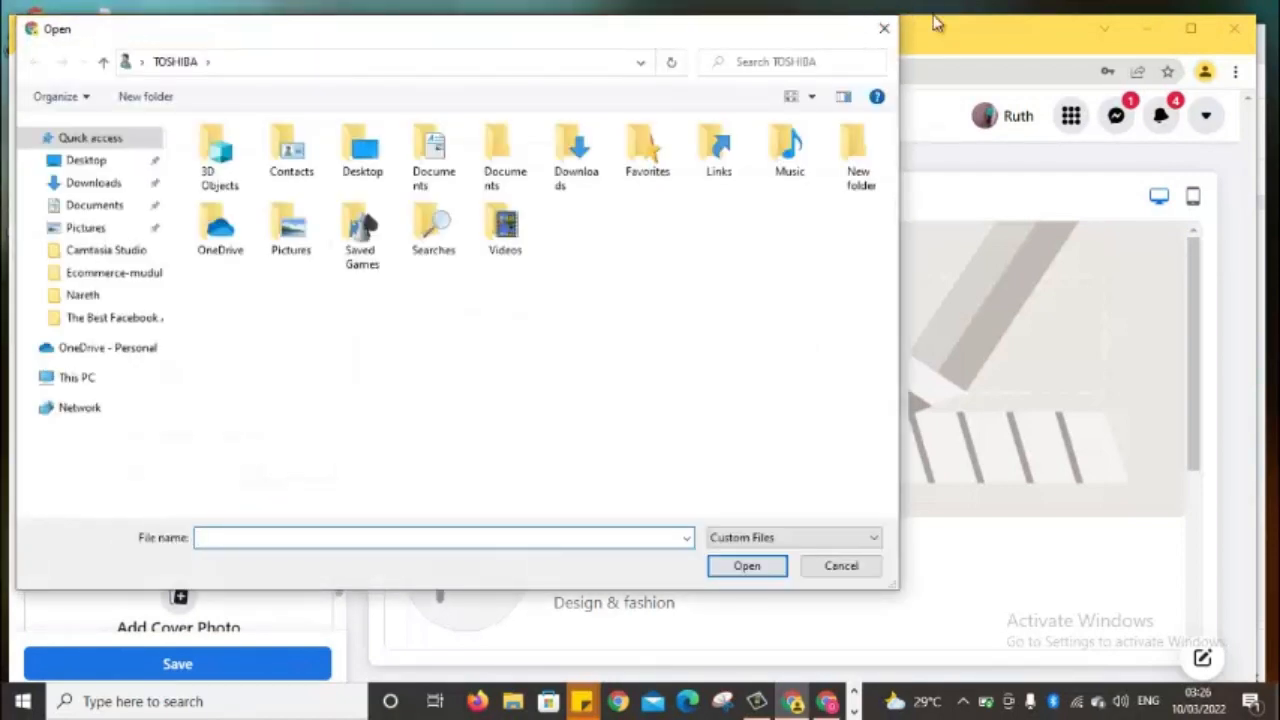
pyautogui.click(884, 28)
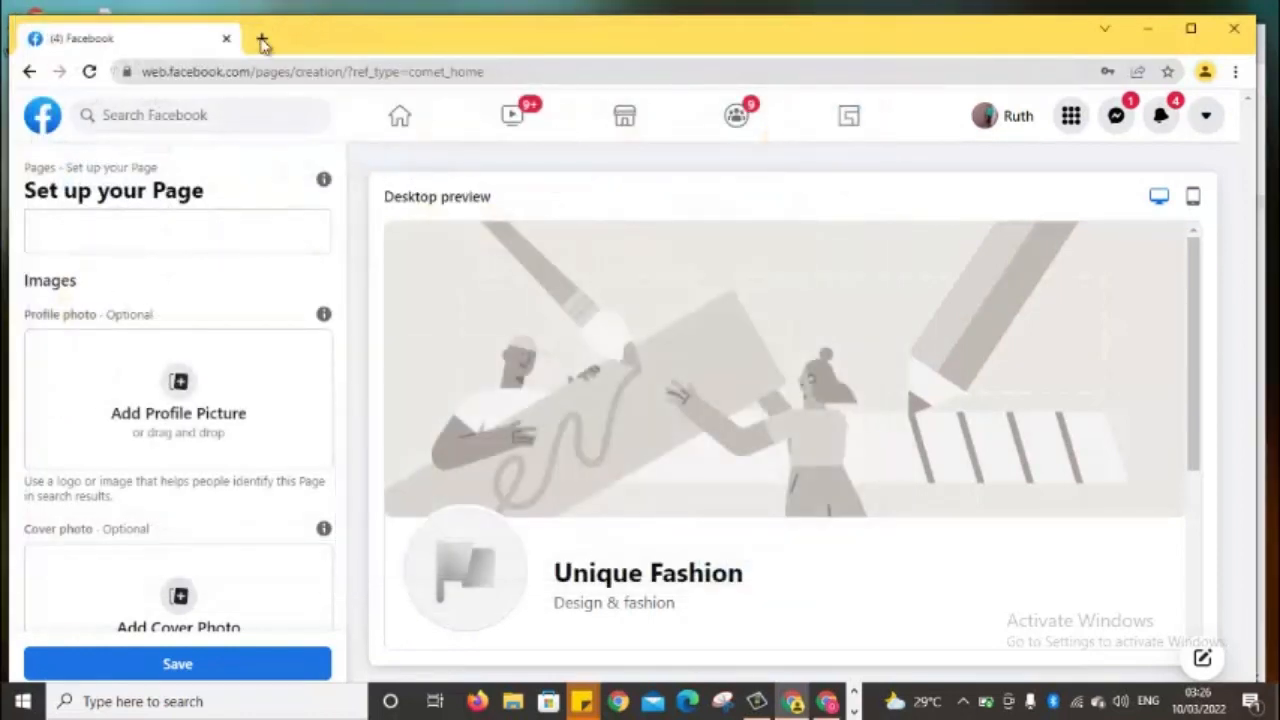
# In a new tab, search Google for 'fashion' and switch to Images results
pyautogui.click(262, 42)
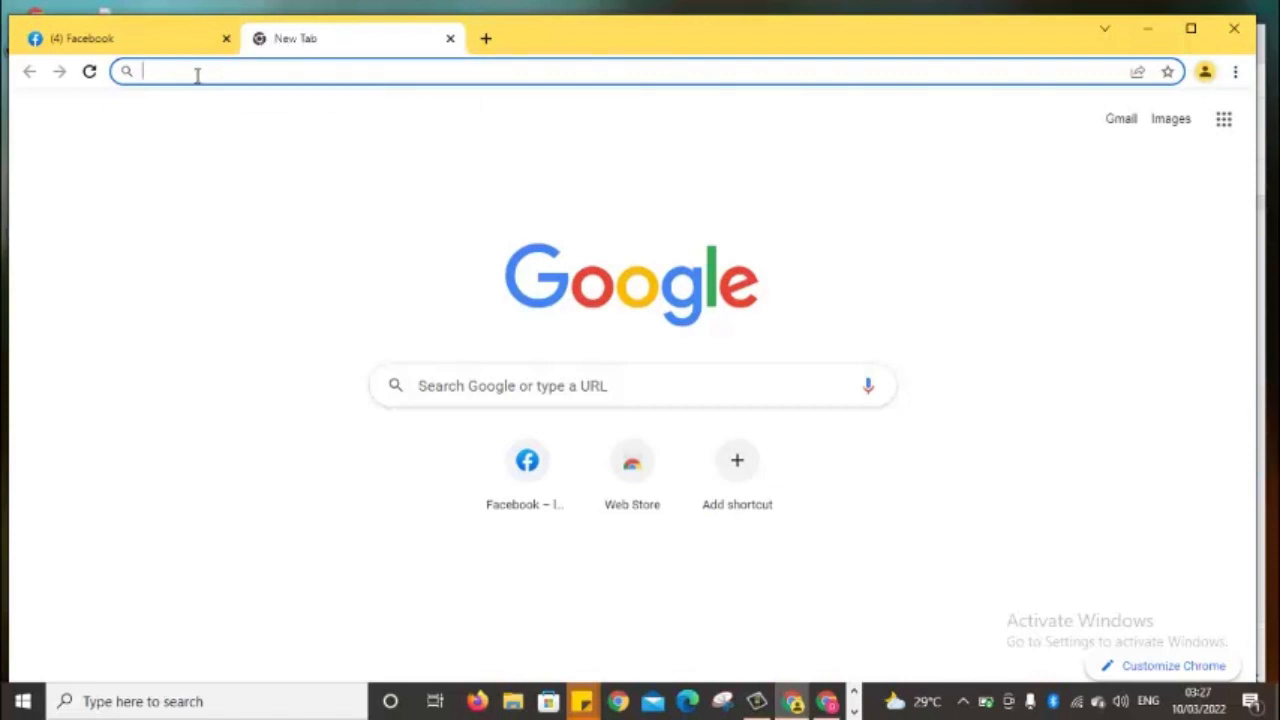
pyautogui.write('fas')
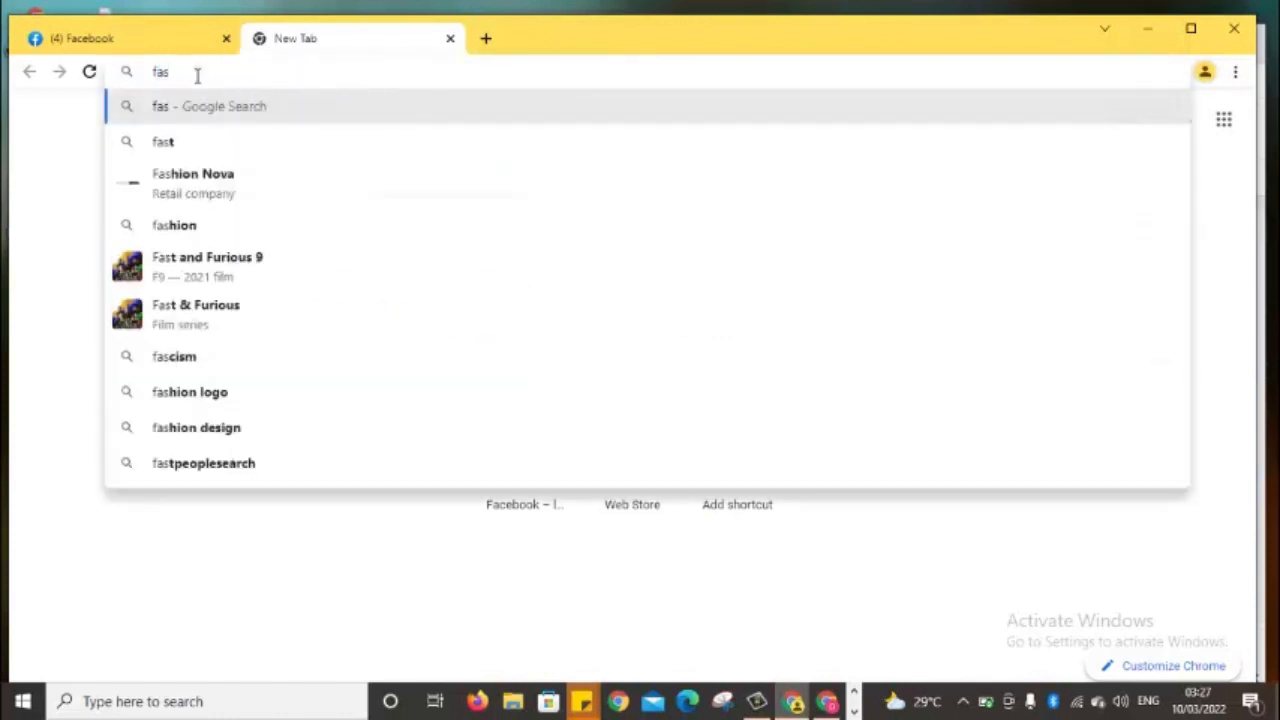
pyautogui.write('g')
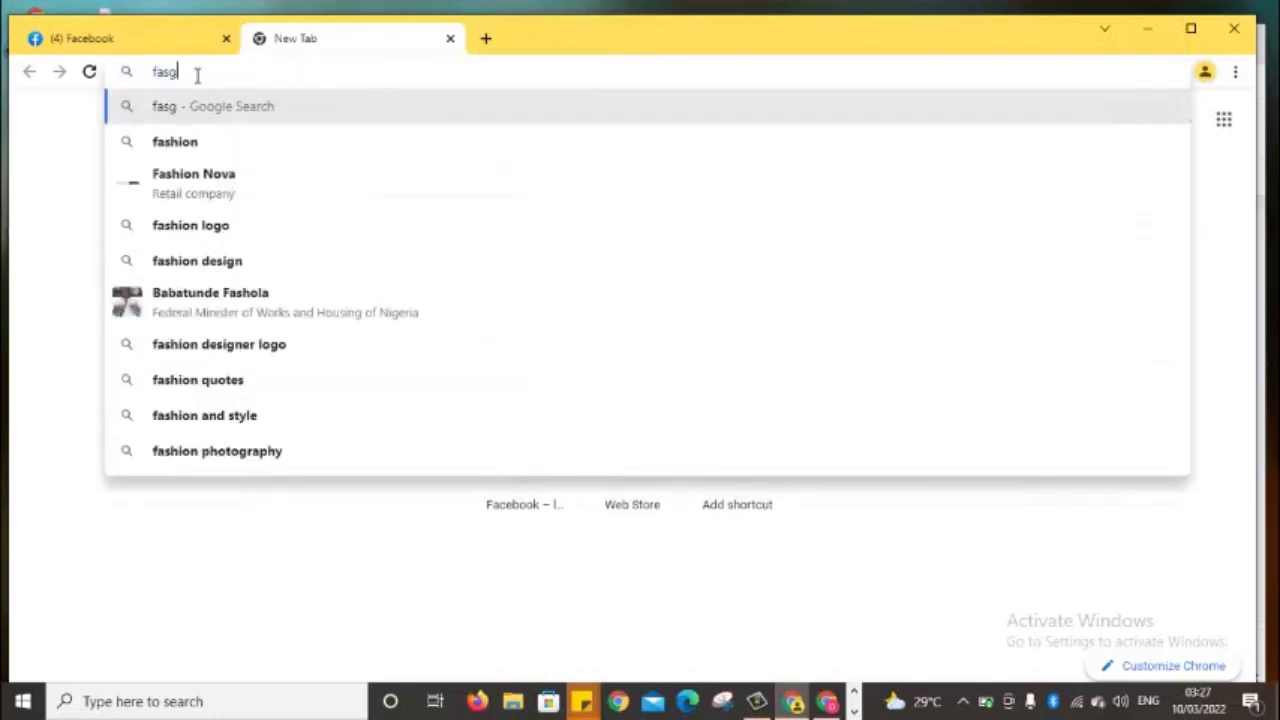
pyautogui.press('BackSpace')
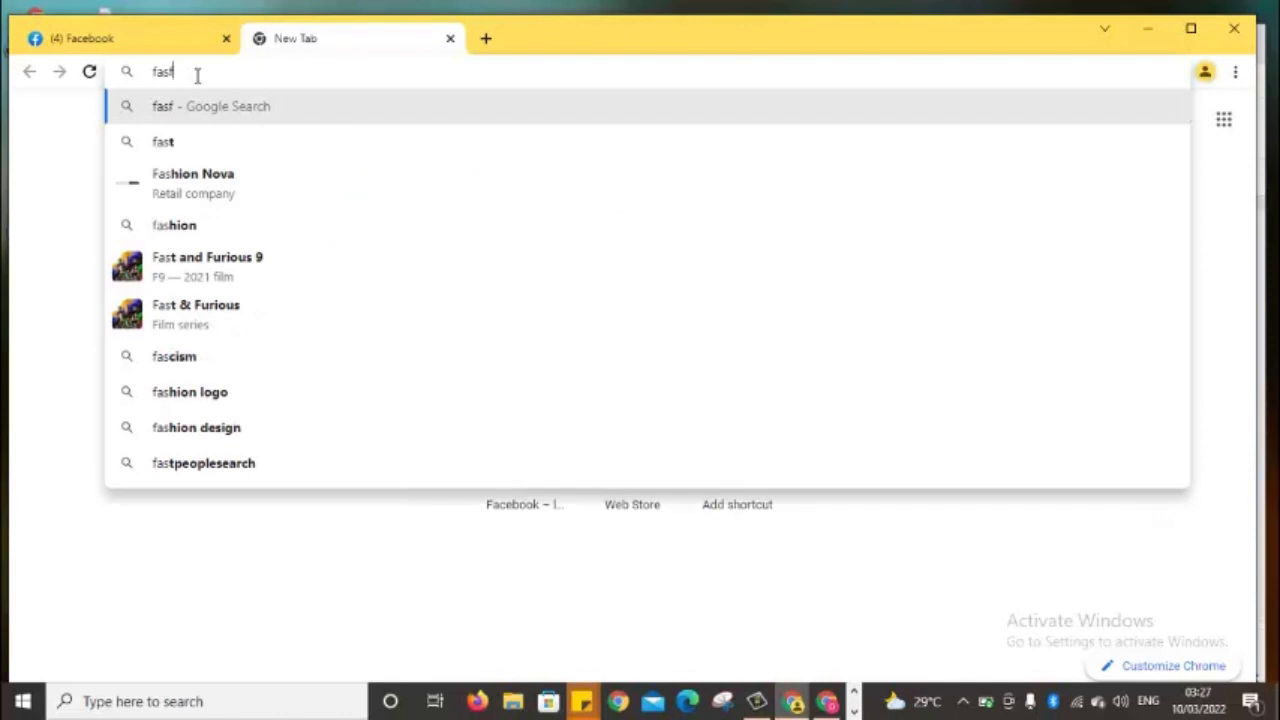
pyautogui.write('hion')
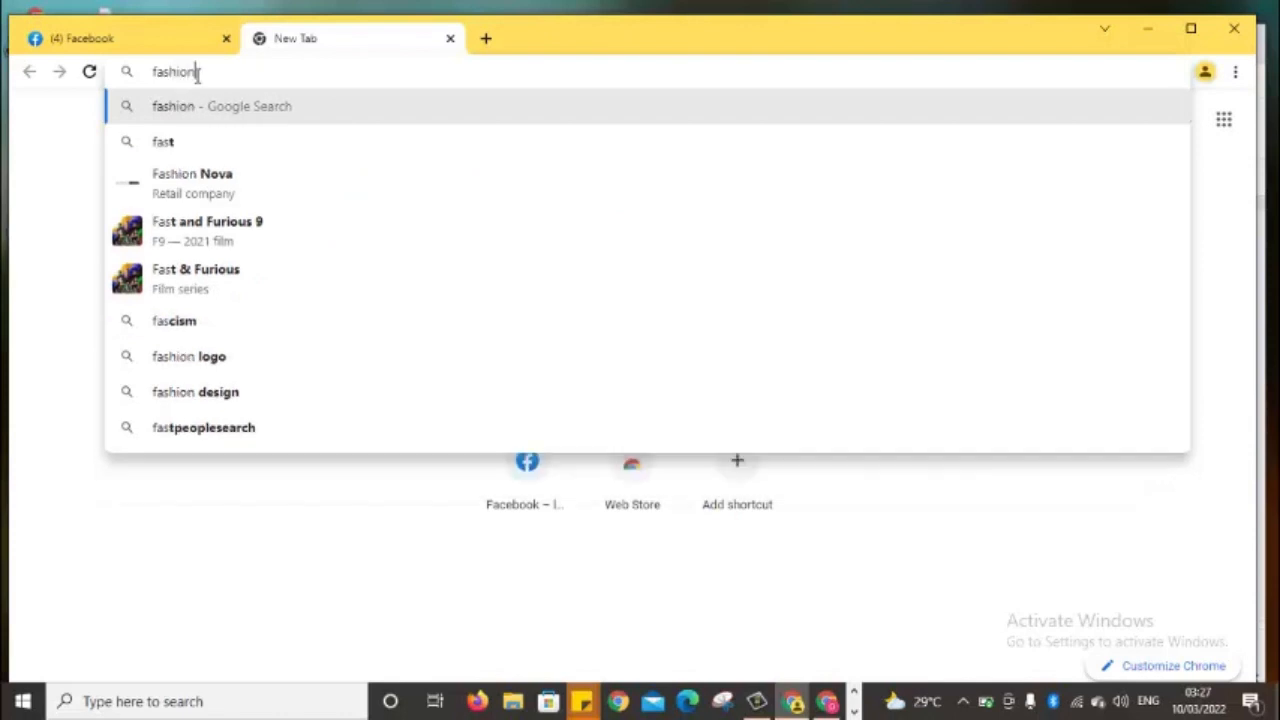
pyautogui.click(258, 100)
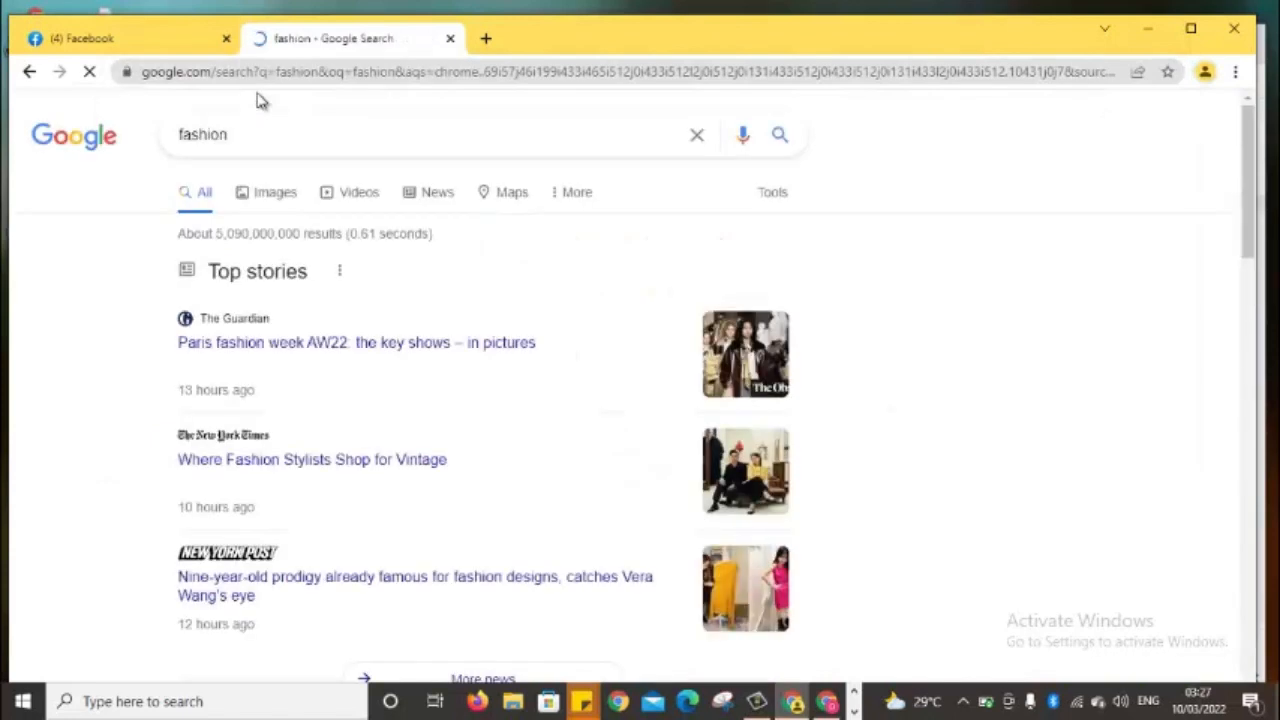
pyautogui.click(284, 198)
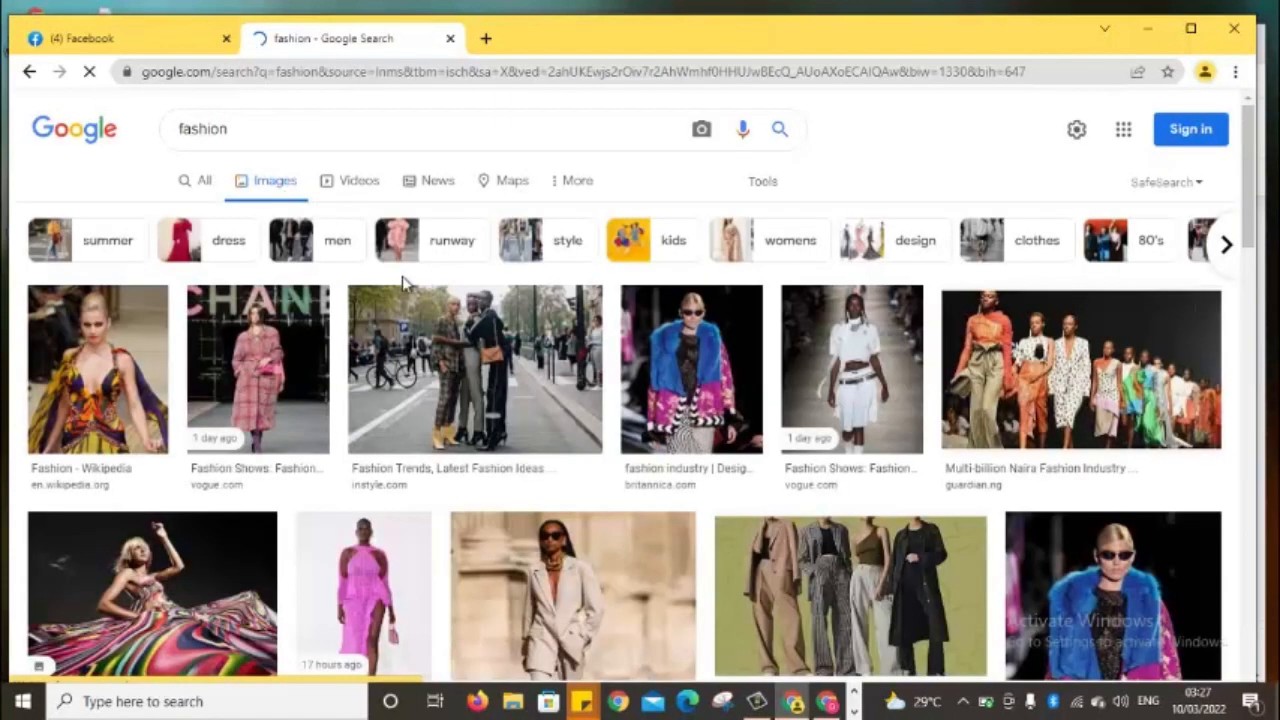
pyautogui.click(278, 138)
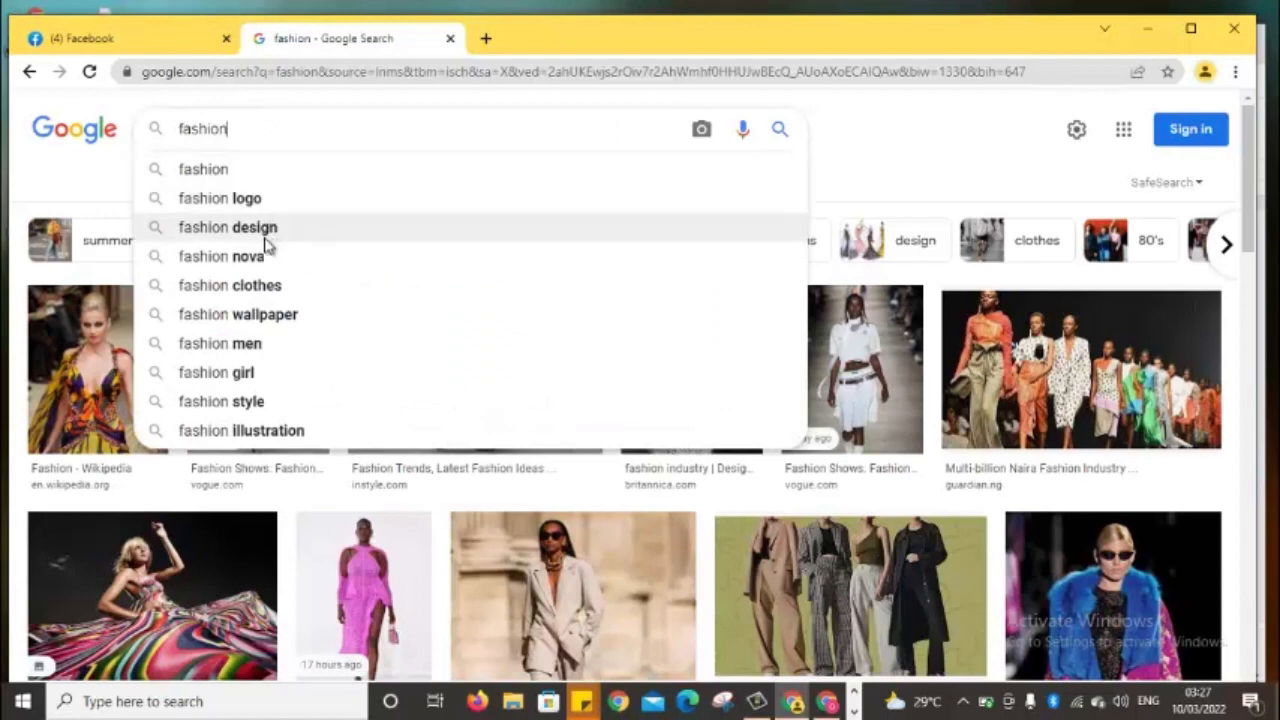
pyautogui.click(262, 200)
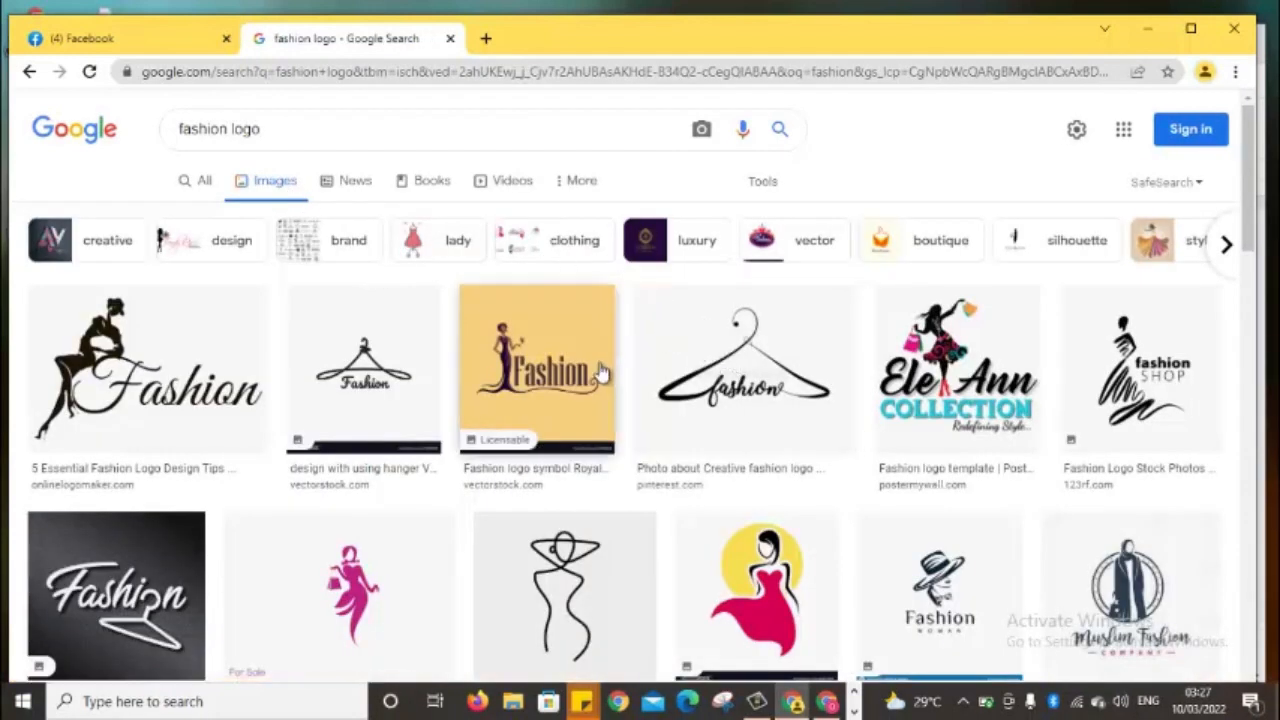
# Search images for 'facebook profile fashion' and save the Everyday Fashion Style photo as download (10).jpg
pyautogui.click(341, 124)
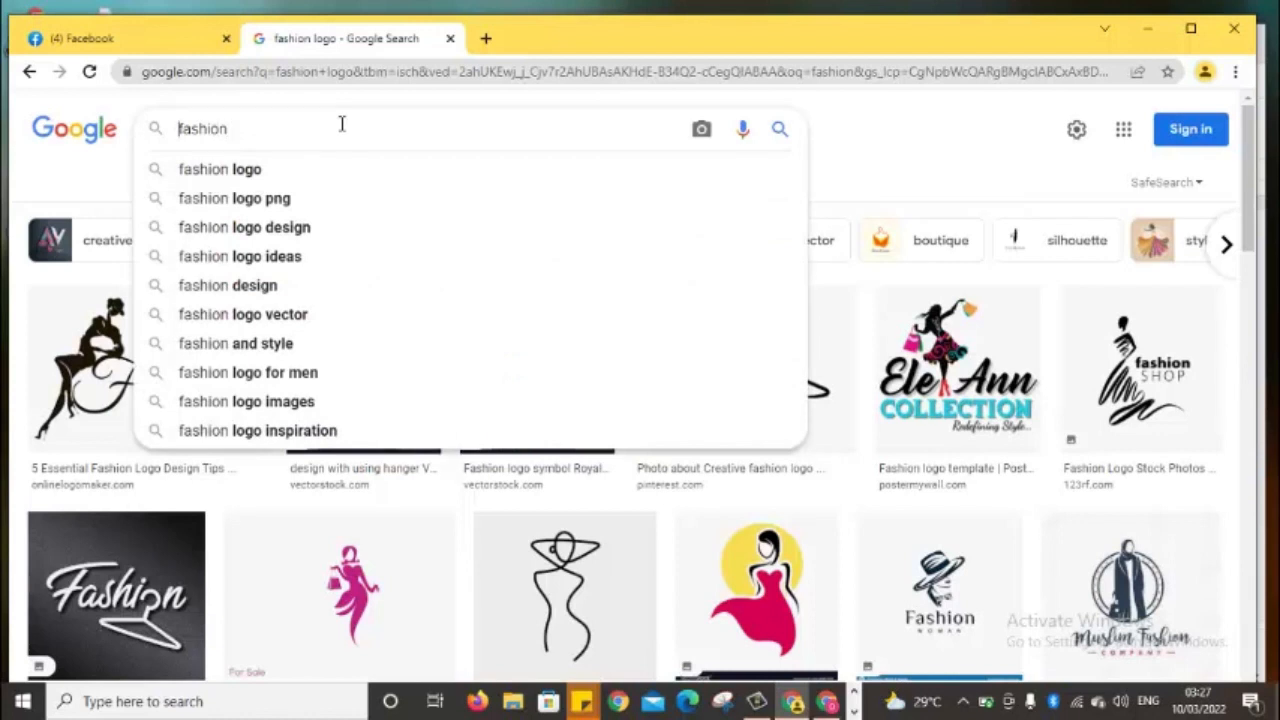
pyautogui.write('face')
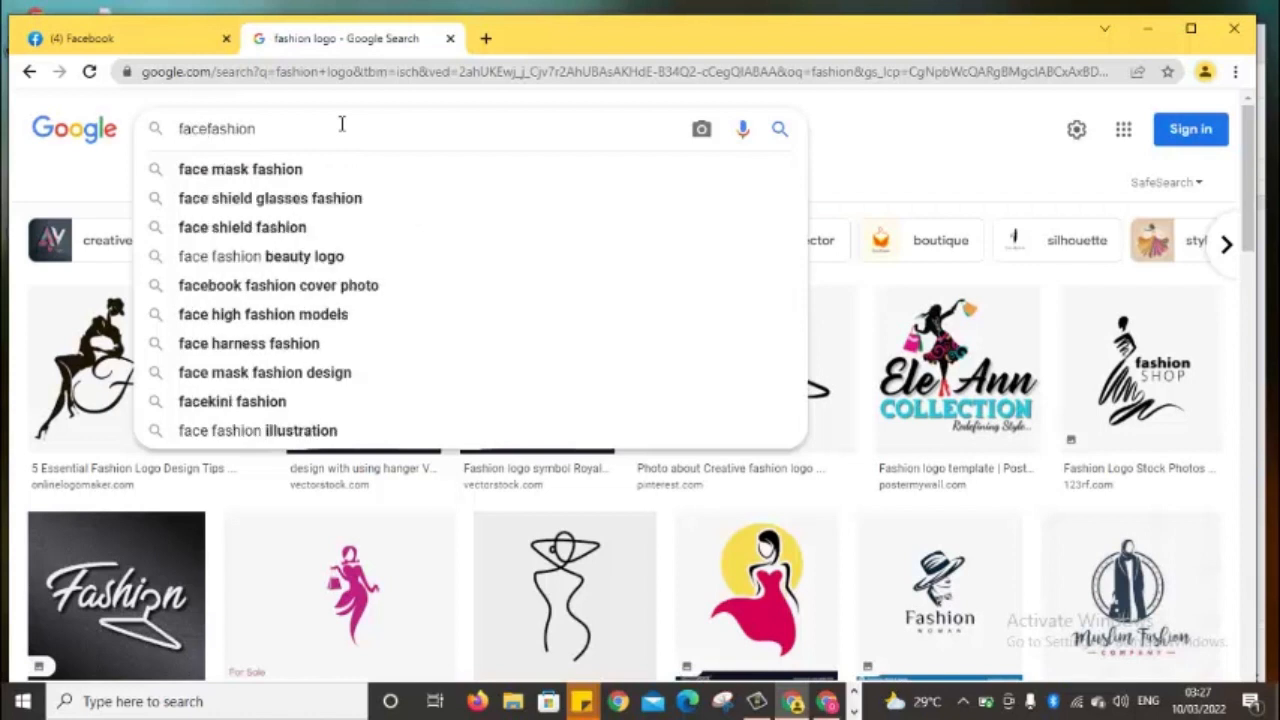
pyautogui.write('book ')
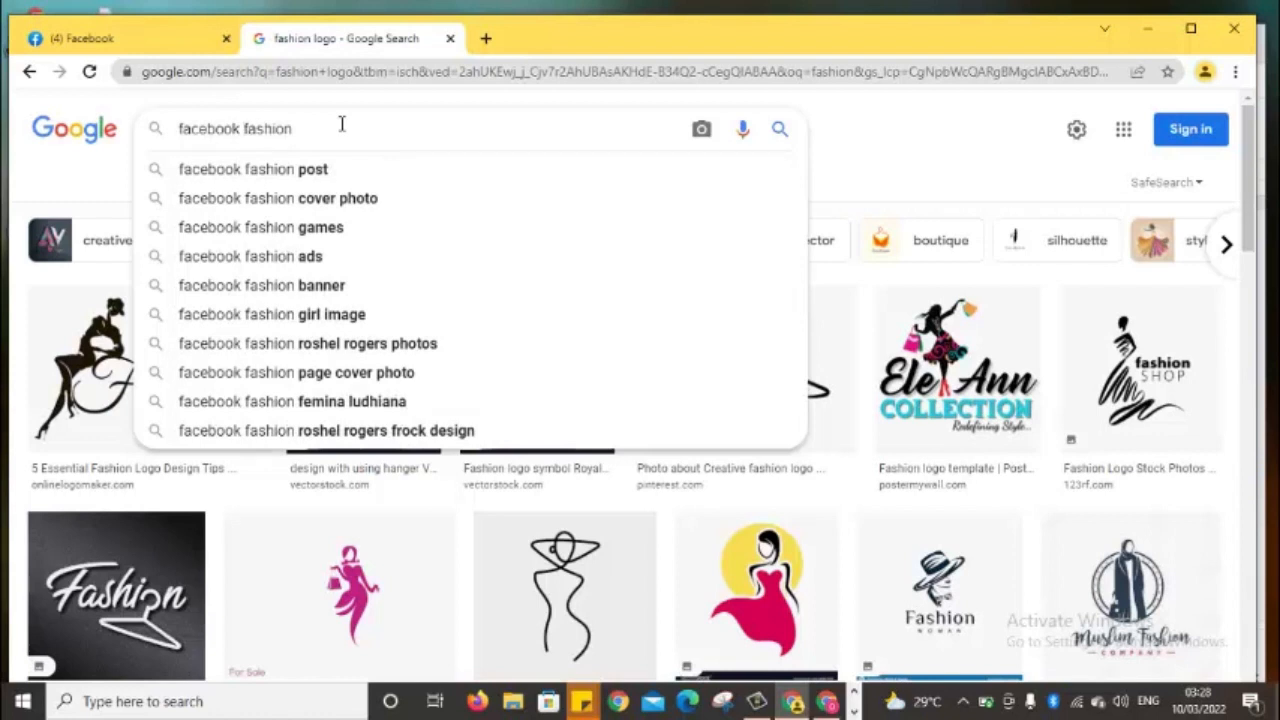
pyautogui.write('pro')
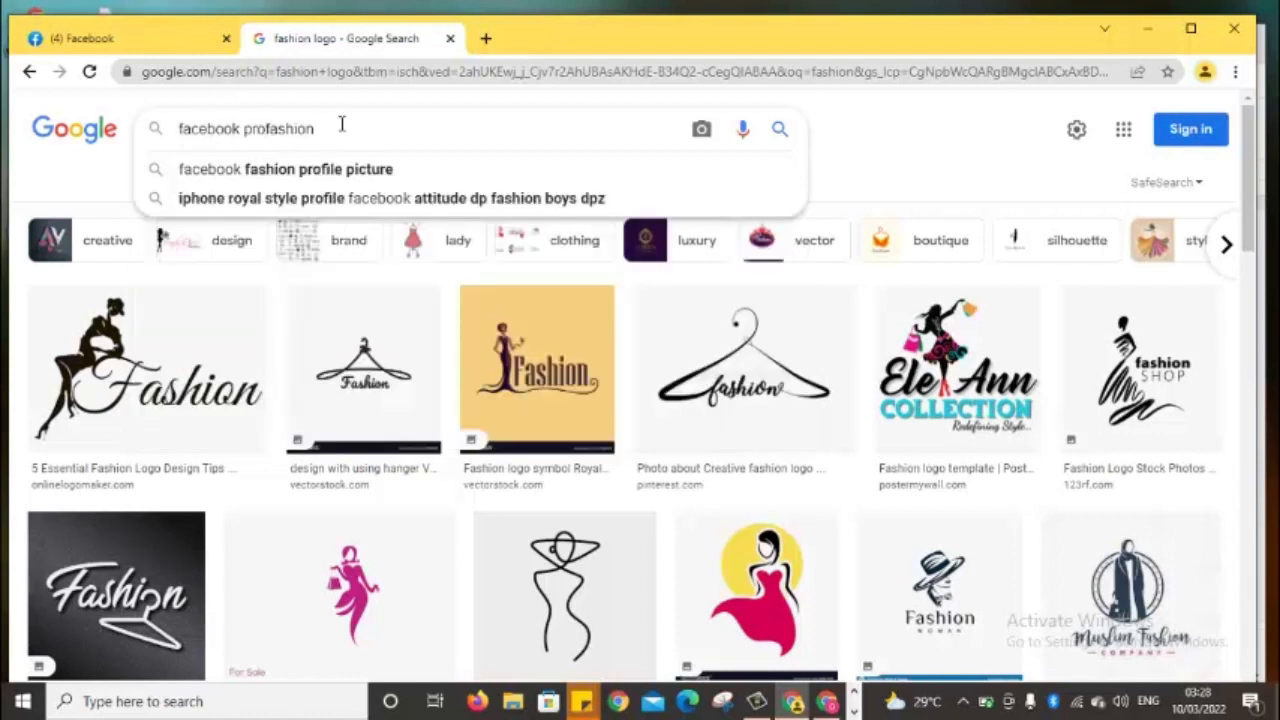
pyautogui.write('file f')
pyautogui.press('Return')
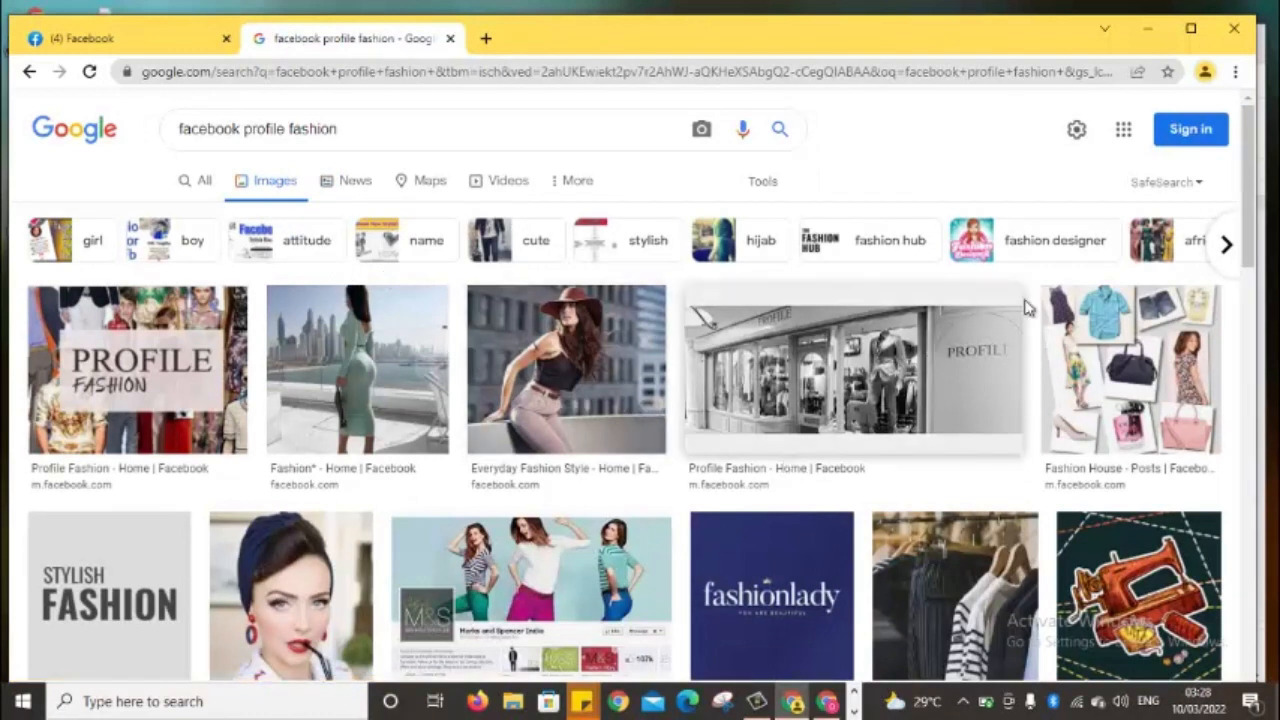
pyautogui.moveTo(1252, 252); pyautogui.dragTo(1248, 280)
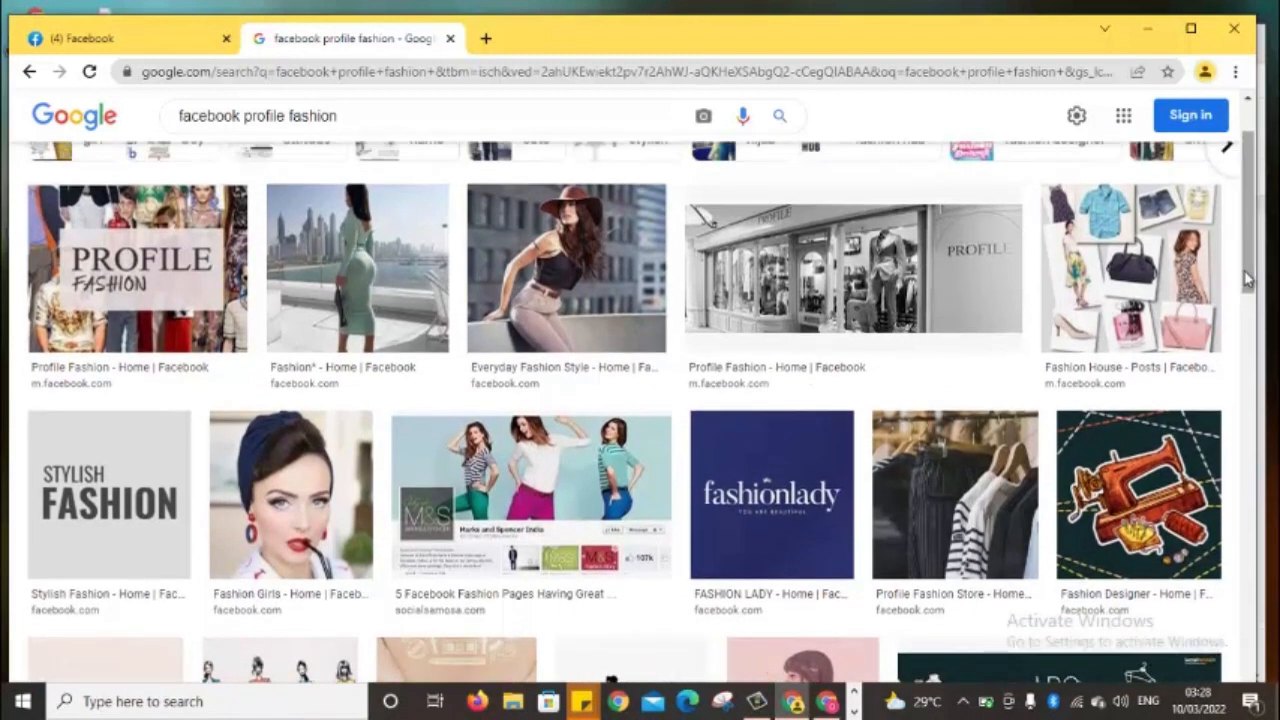
pyautogui.rightClick(541, 271)
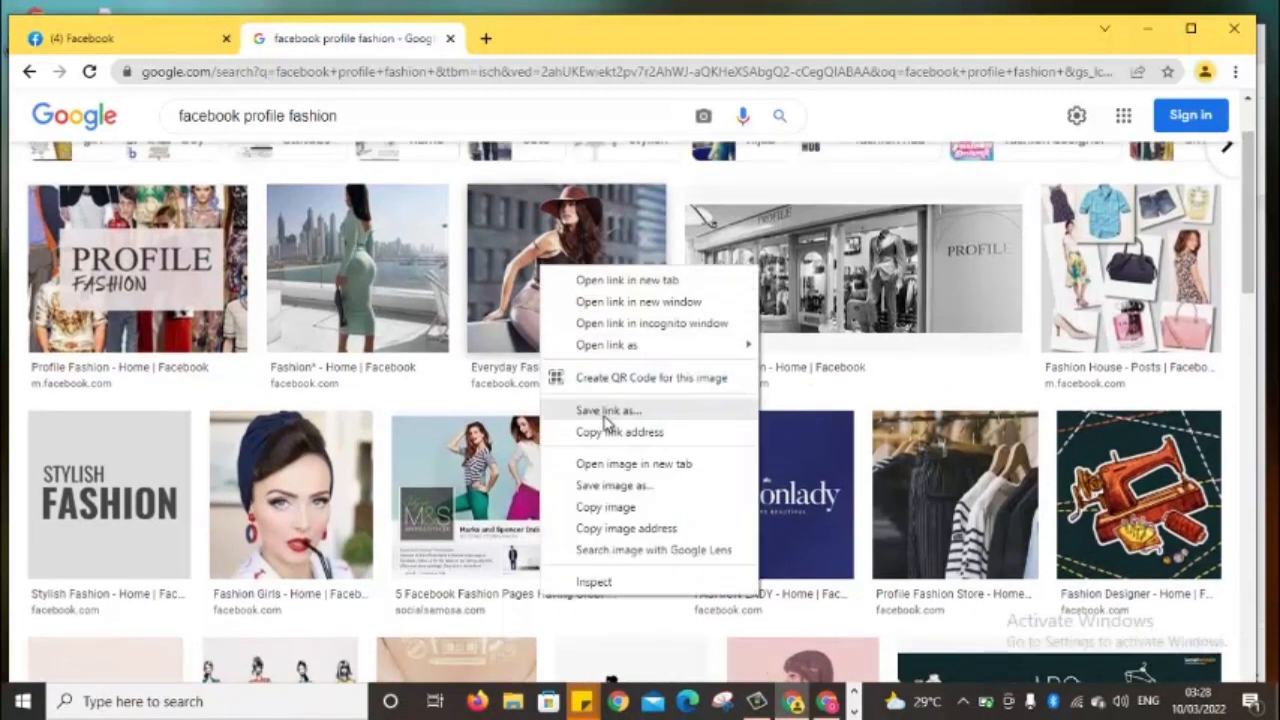
pyautogui.click(617, 486)
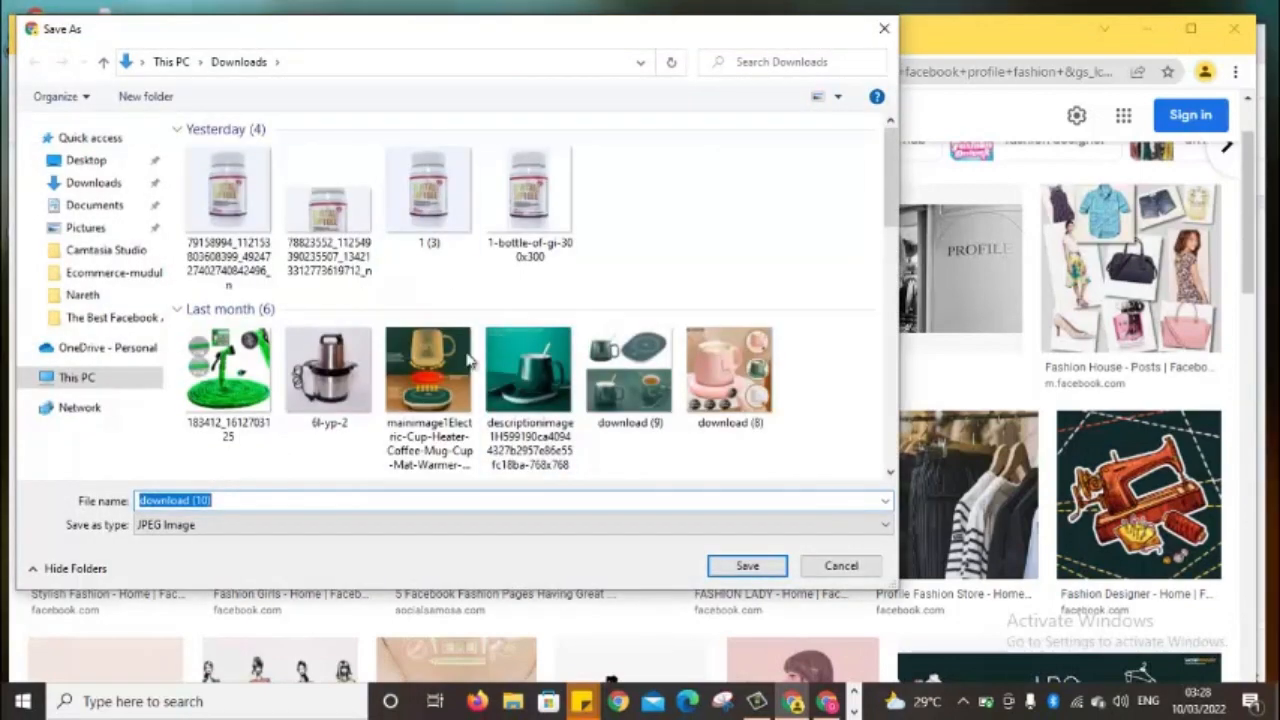
pyautogui.click(748, 566)
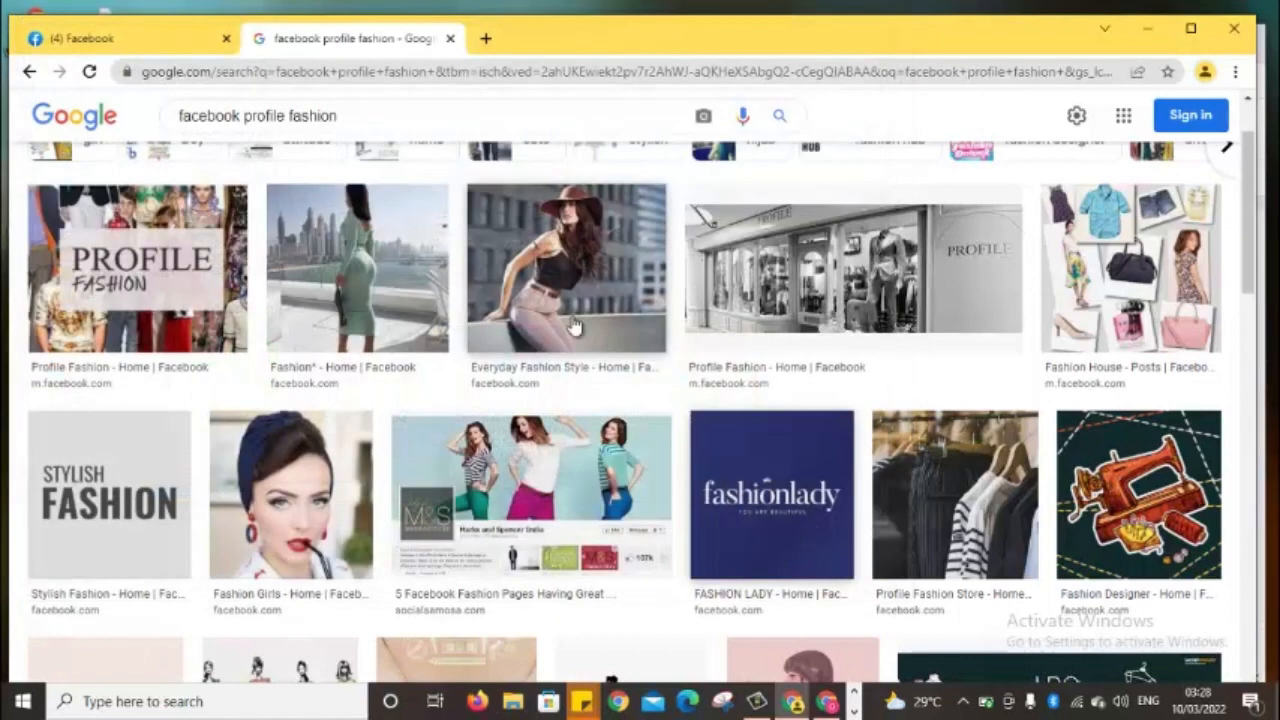
# Upload download (10) from Downloads as the Unique Fashion page's profile photo
pyautogui.click(151, 40)
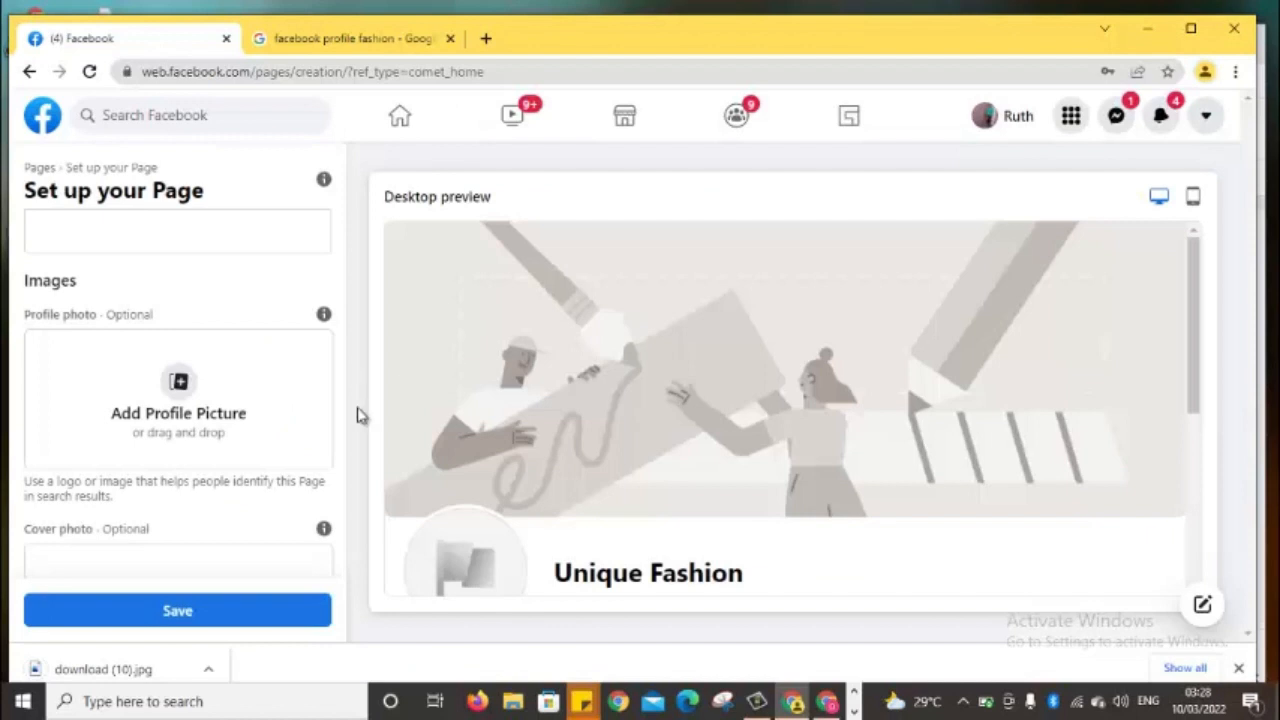
pyautogui.click(179, 398)
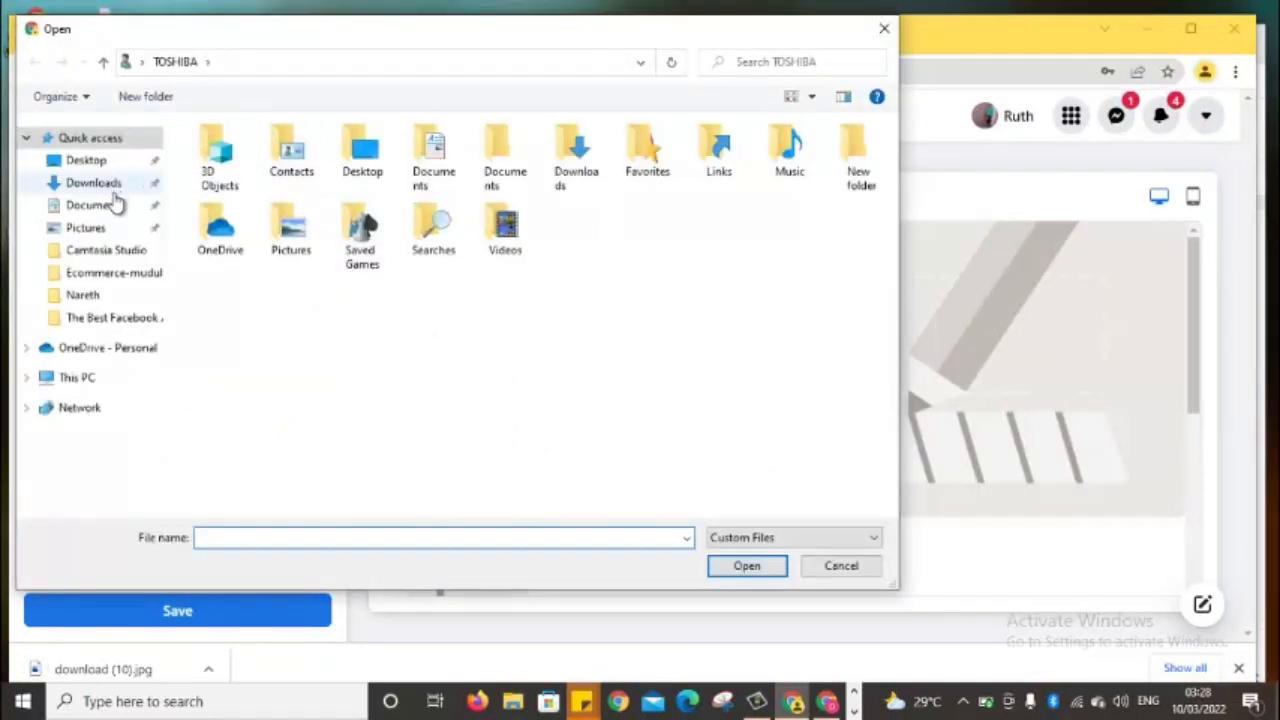
pyautogui.click(117, 189)
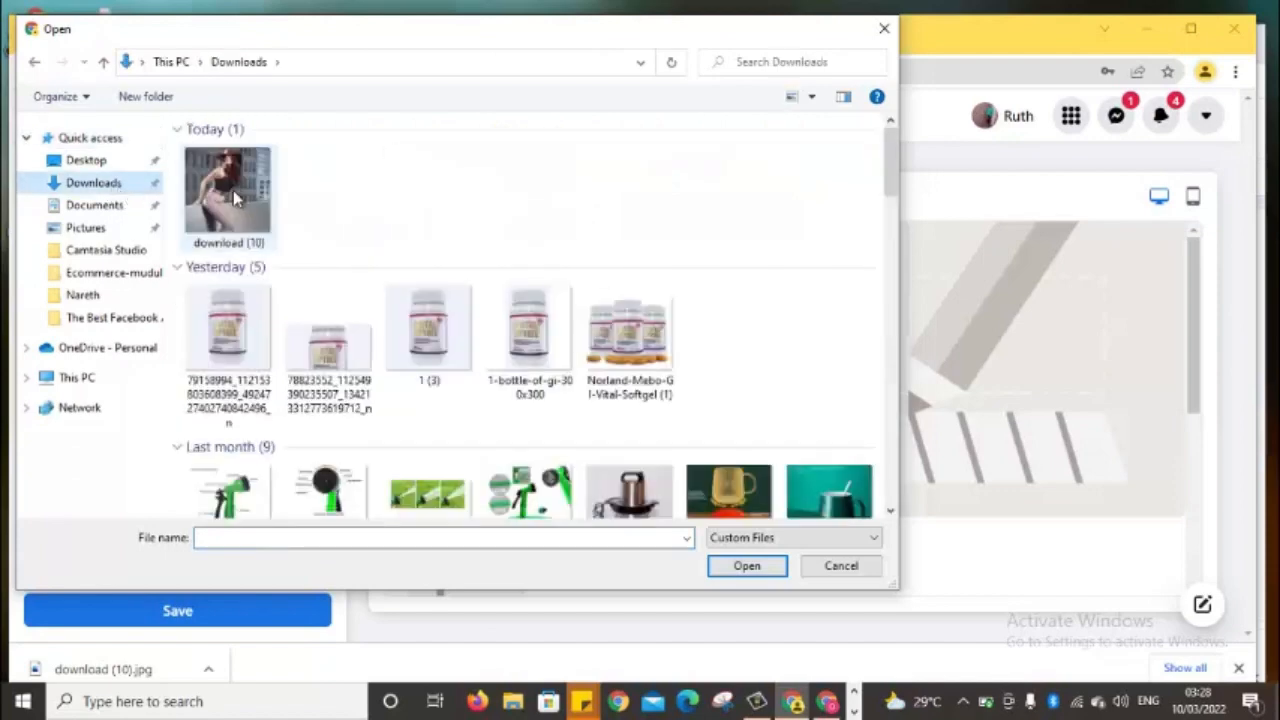
pyautogui.click(236, 199)
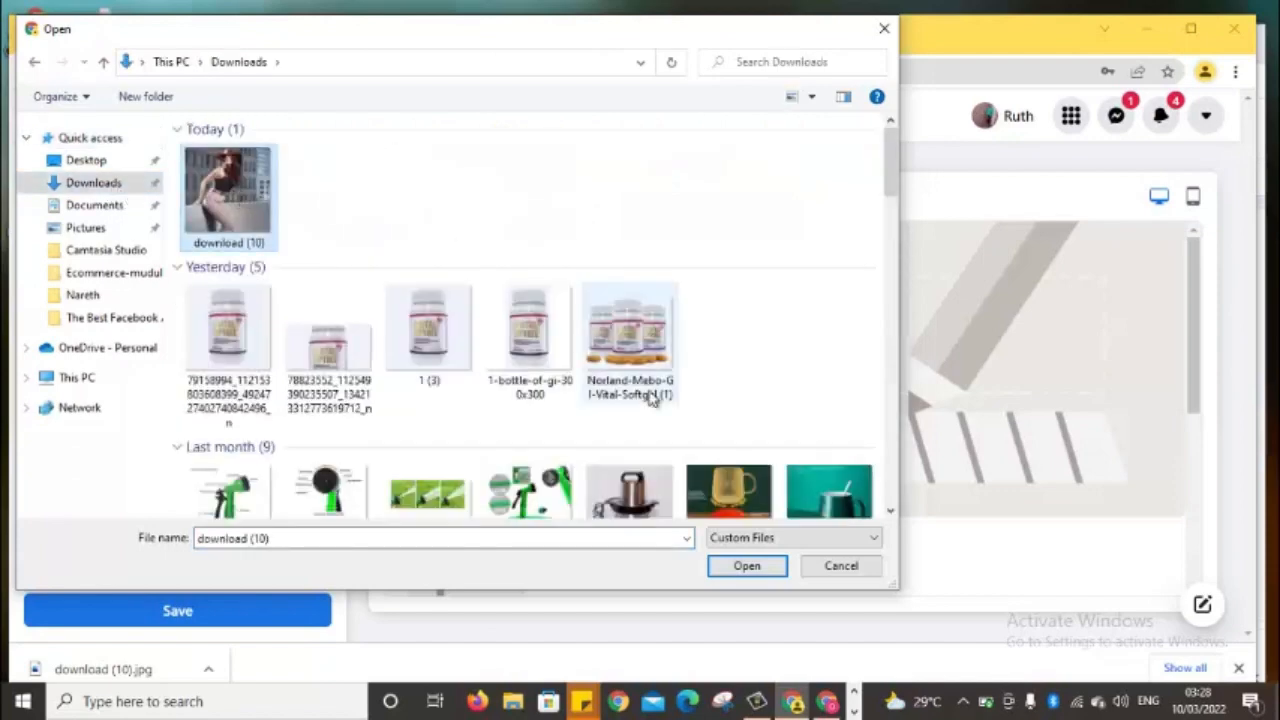
pyautogui.click(762, 569)
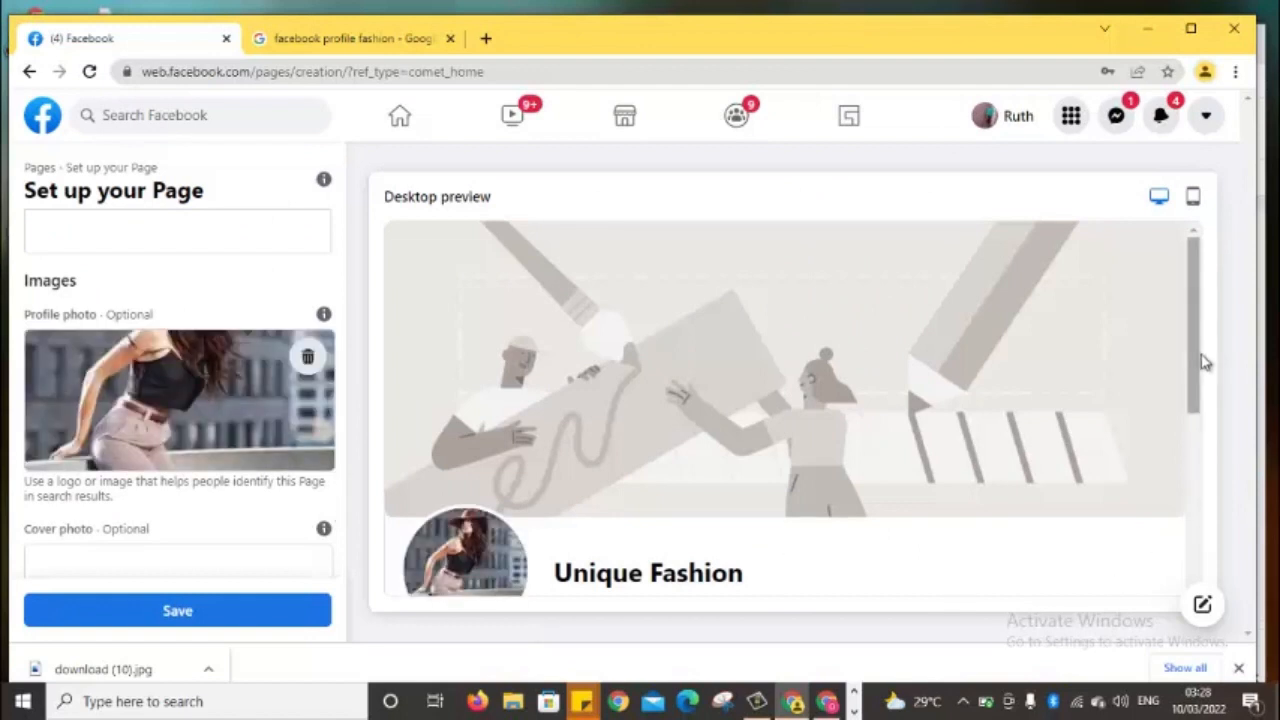
# Scroll down to the Cover photo section, then return to the Google image results
pyautogui.scroll(-1, 1197, 437)
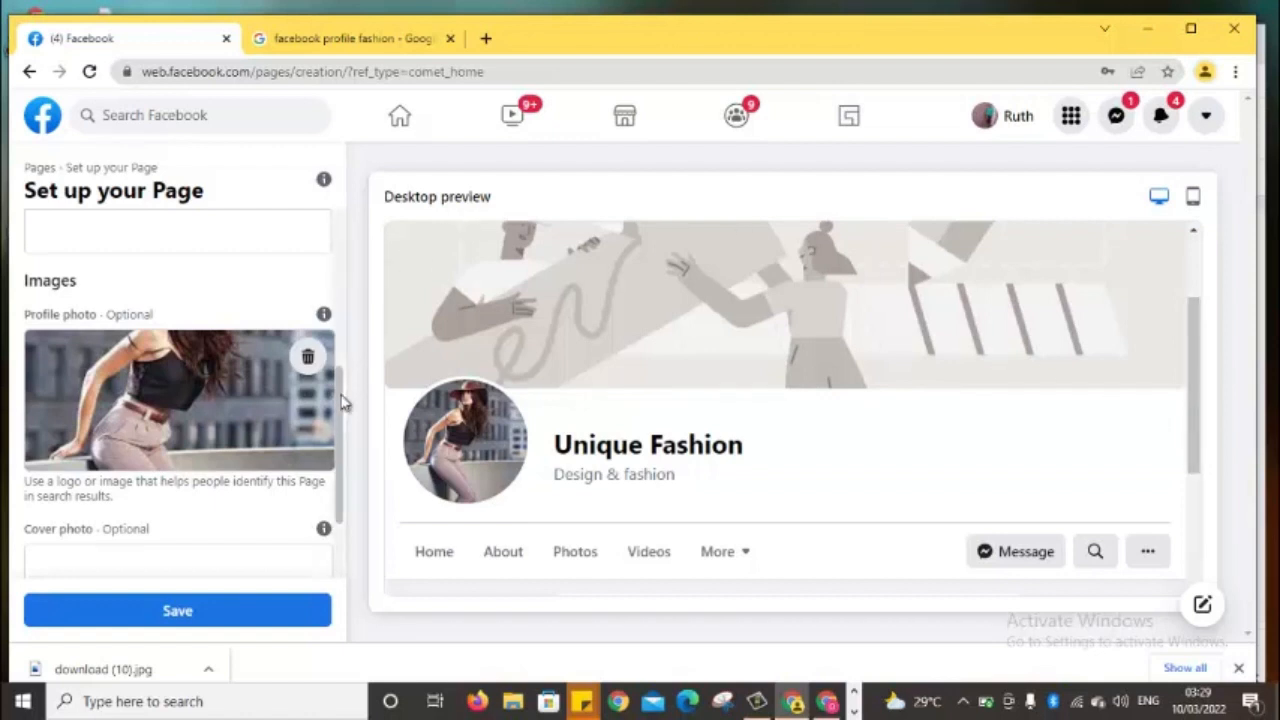
pyautogui.scroll(-2, 343, 420)
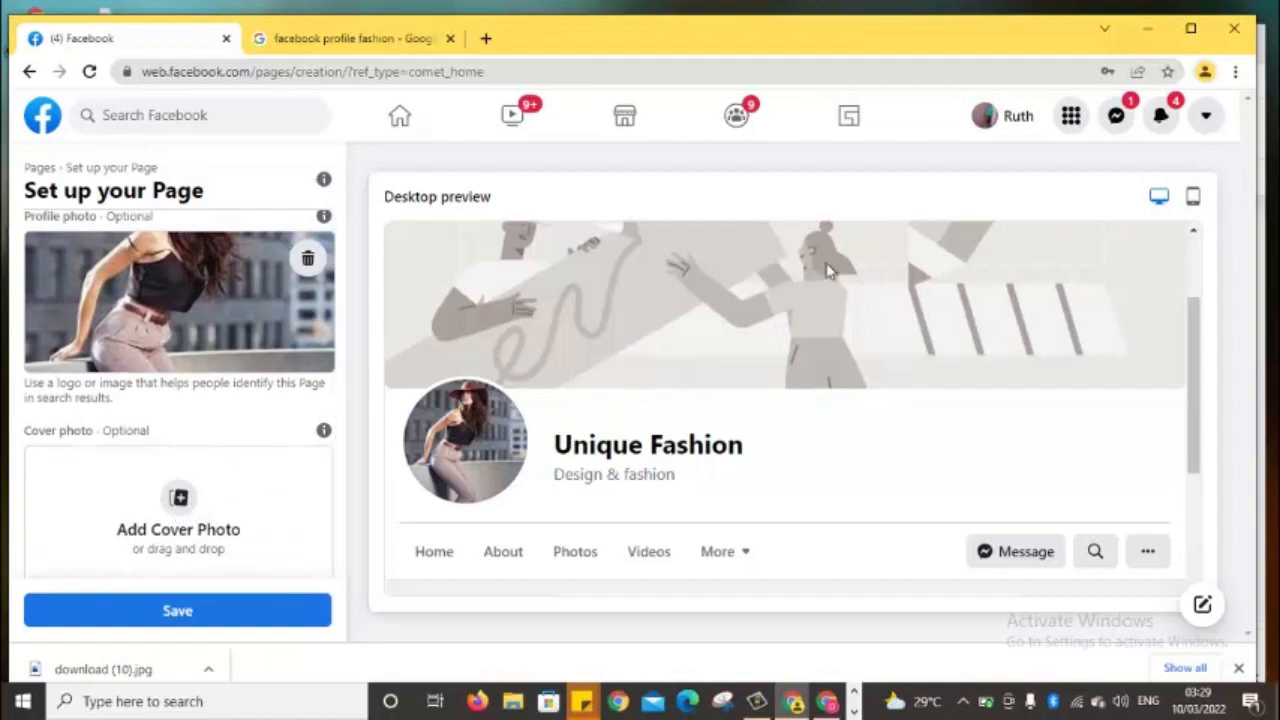
pyautogui.click(367, 45)
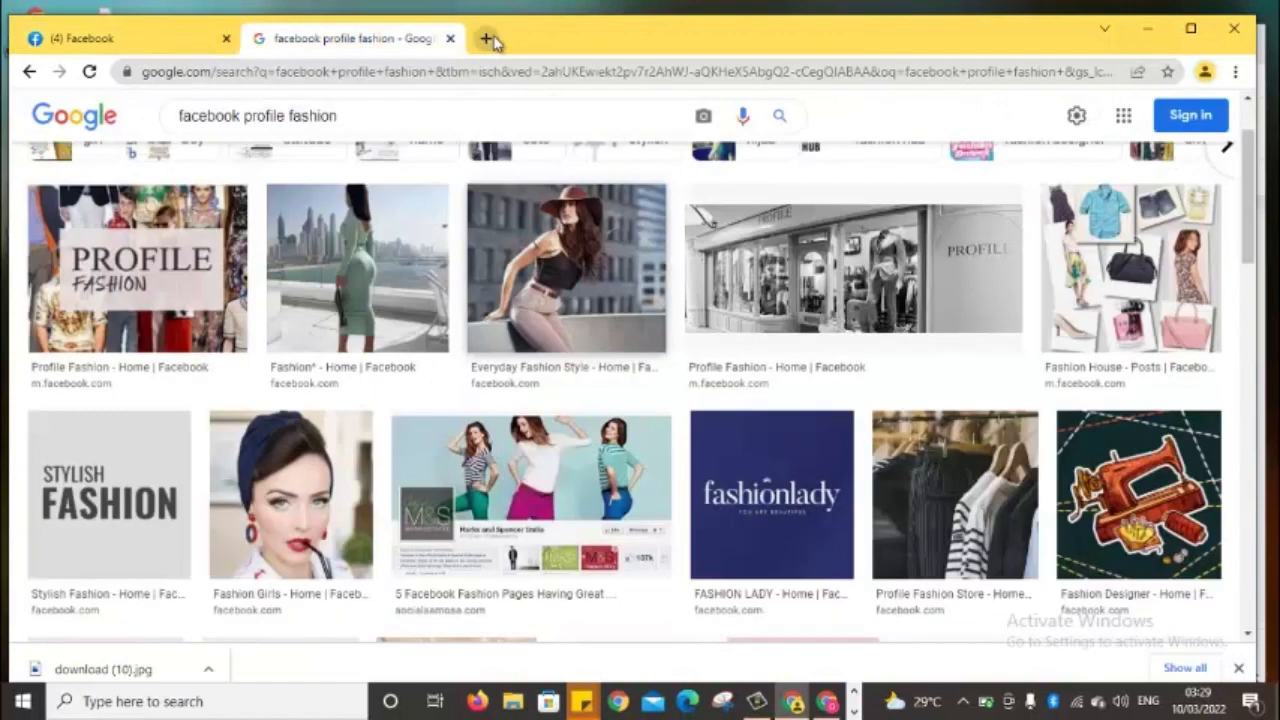
# In a new tab, search Google for 'facebook cover for fashion'
pyautogui.click(486, 38)
pyautogui.click(481, 70)
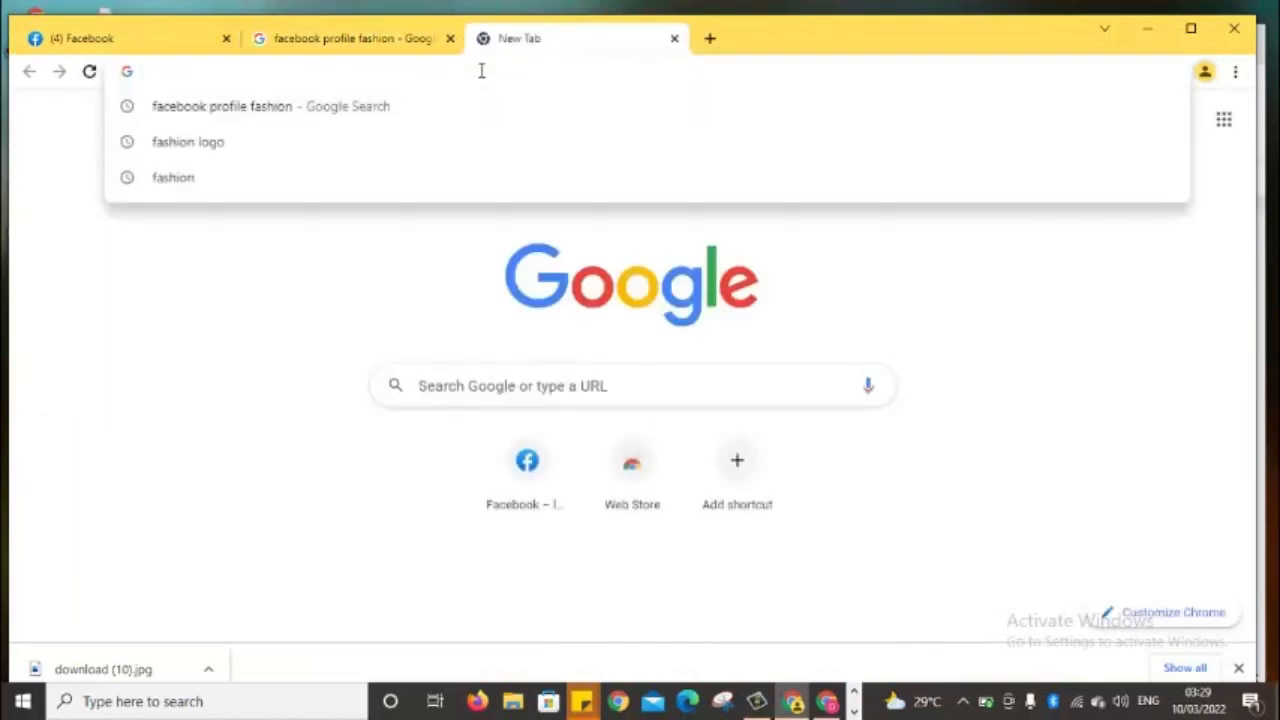
pyautogui.write('face')
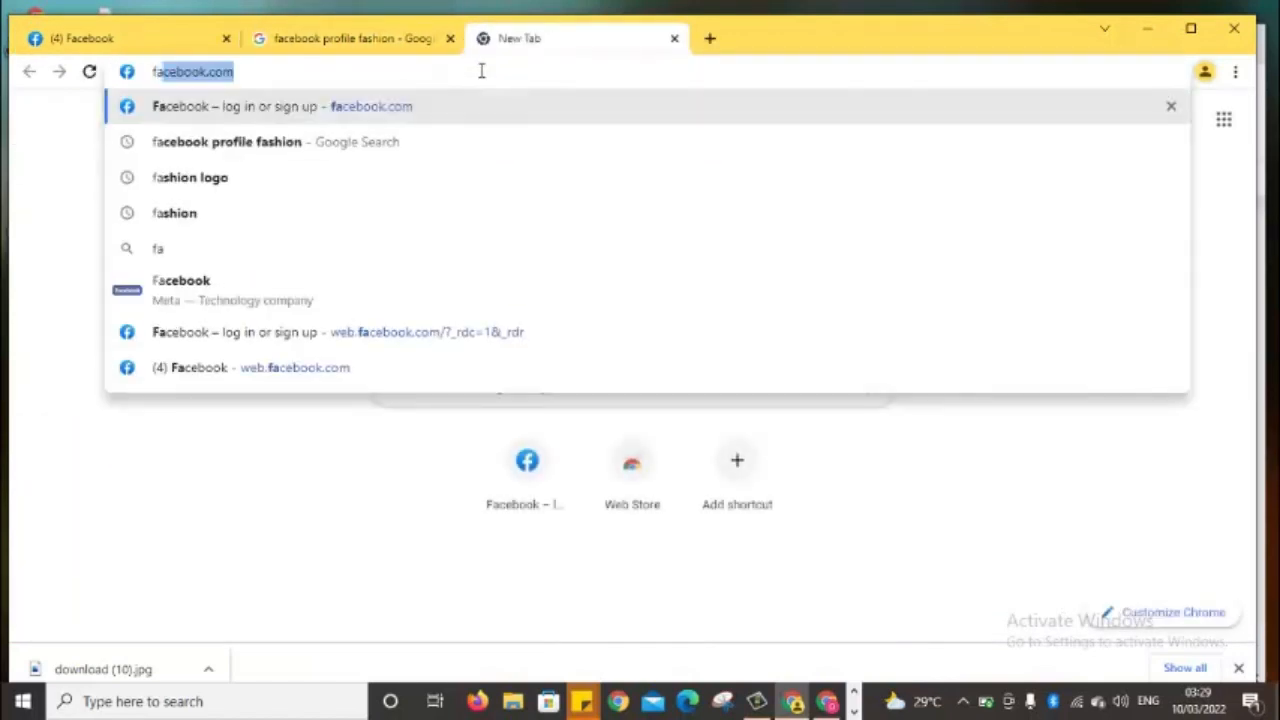
pyautogui.write('book ')
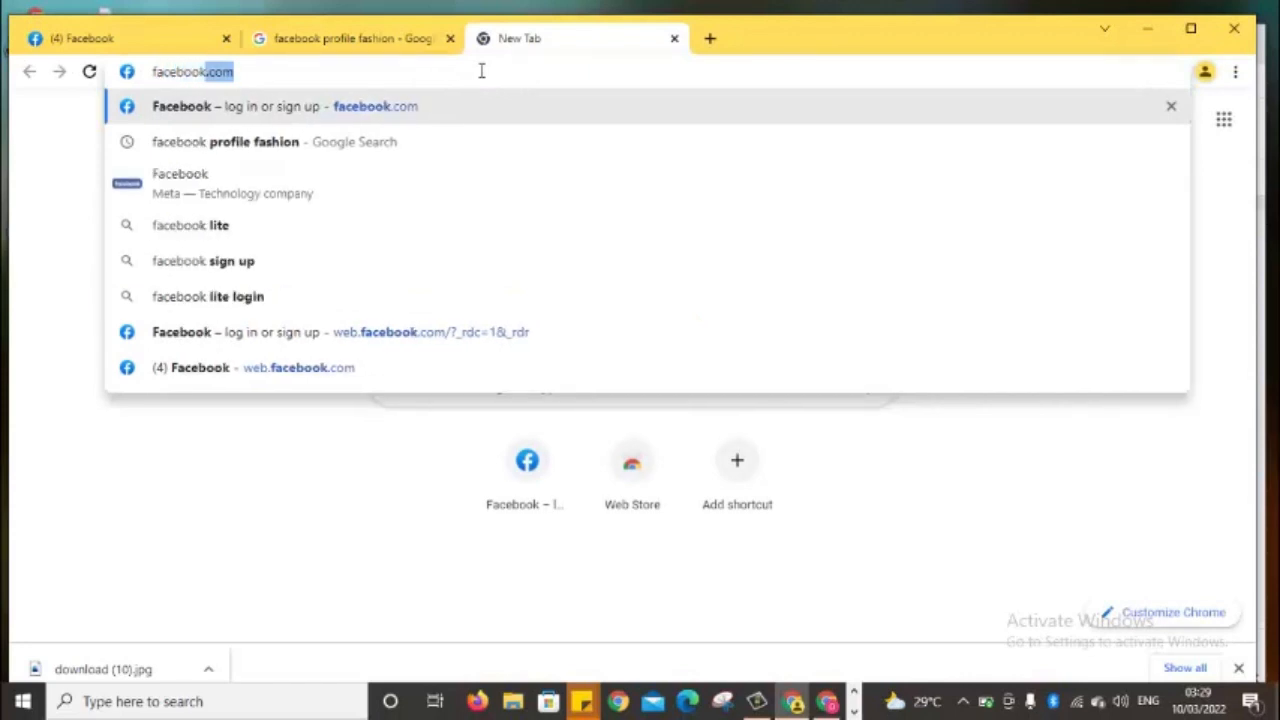
pyautogui.write('co')
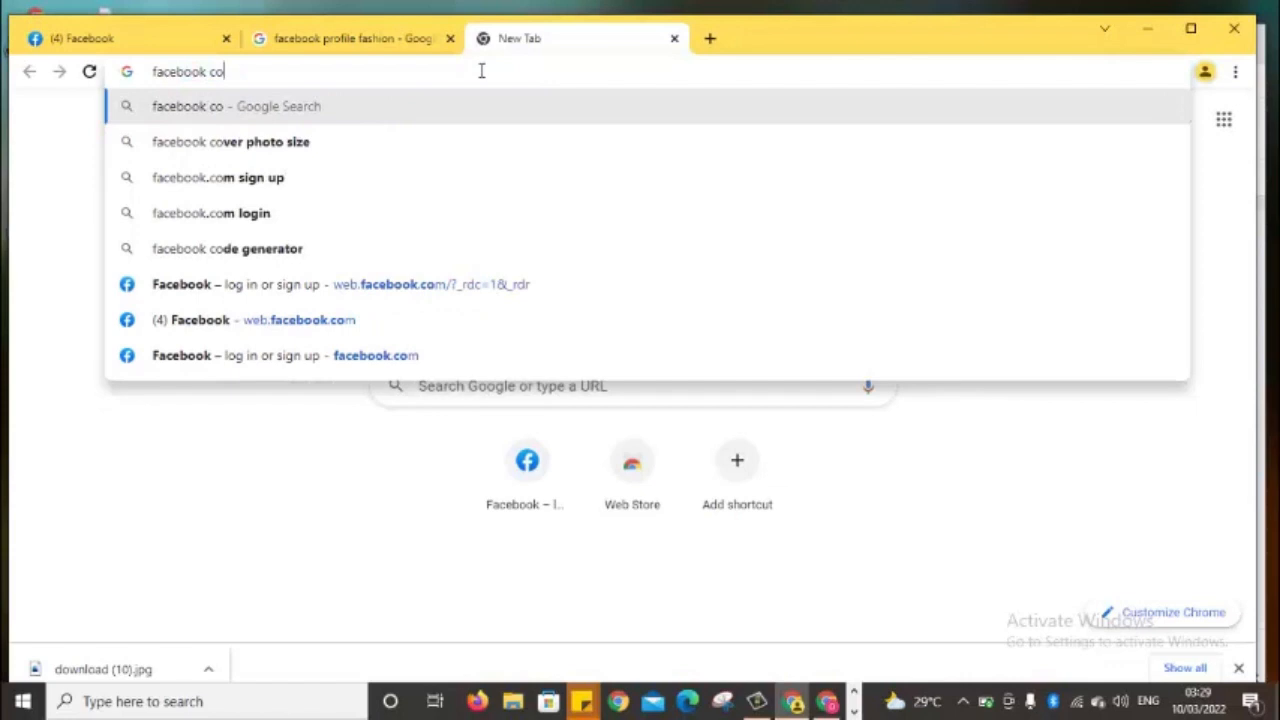
pyautogui.write('ver')
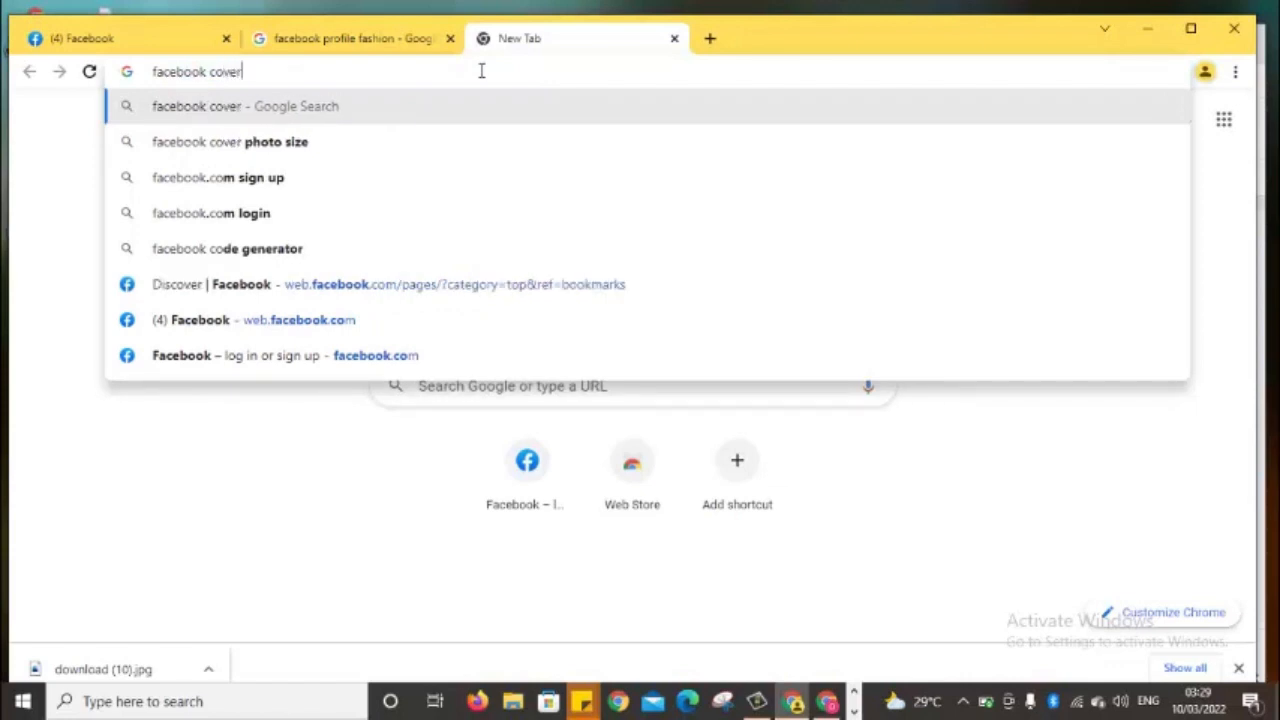
pyautogui.write(' for')
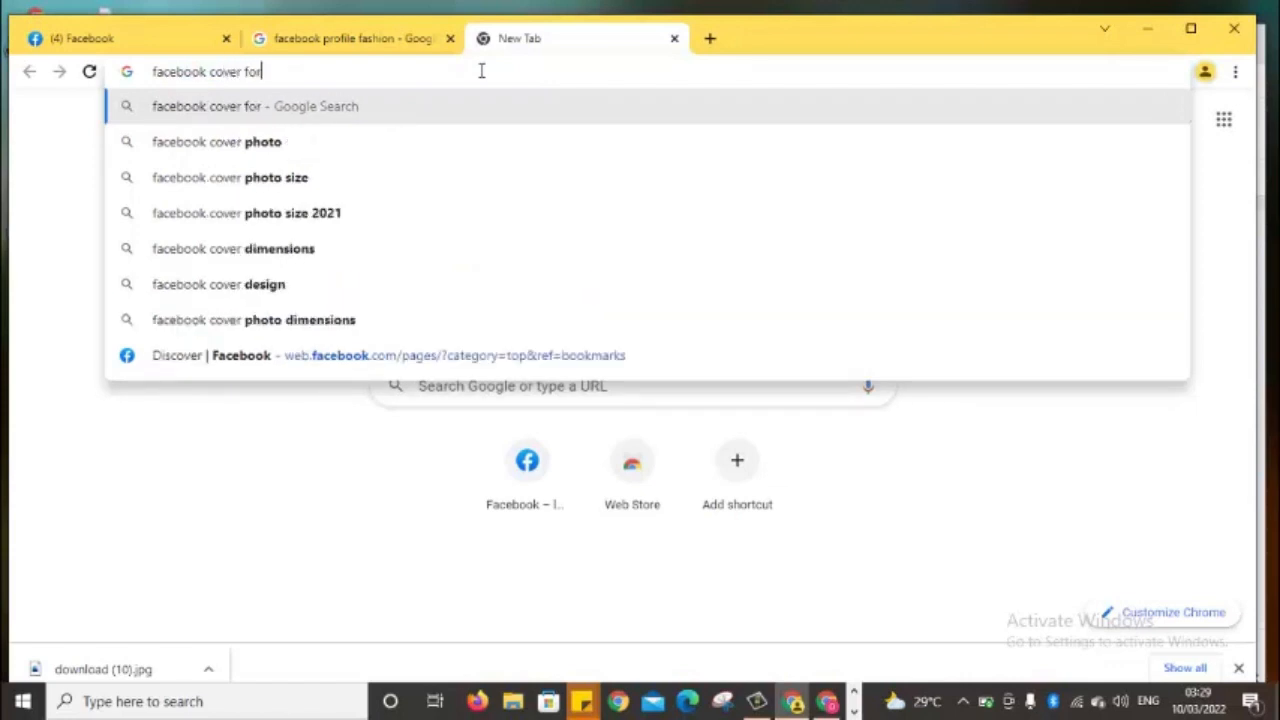
pyautogui.write(' im')
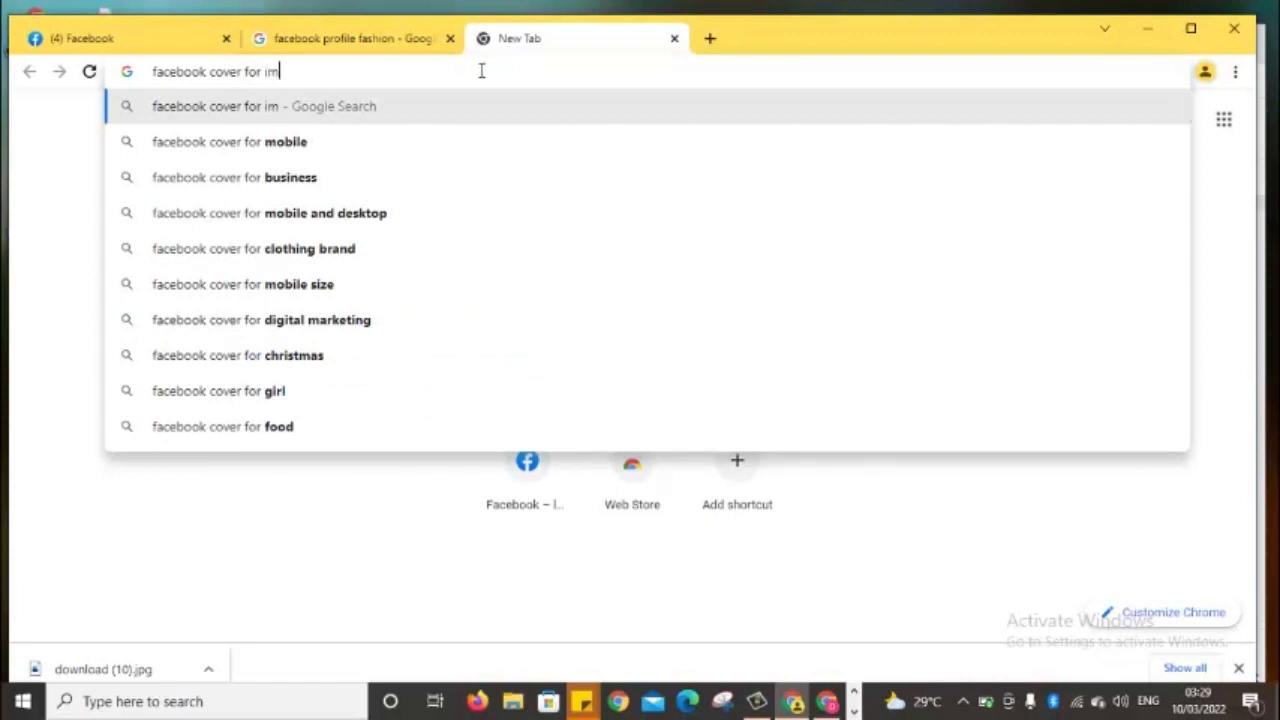
pyautogui.press('BackSpace')
pyautogui.press('BackSpace')
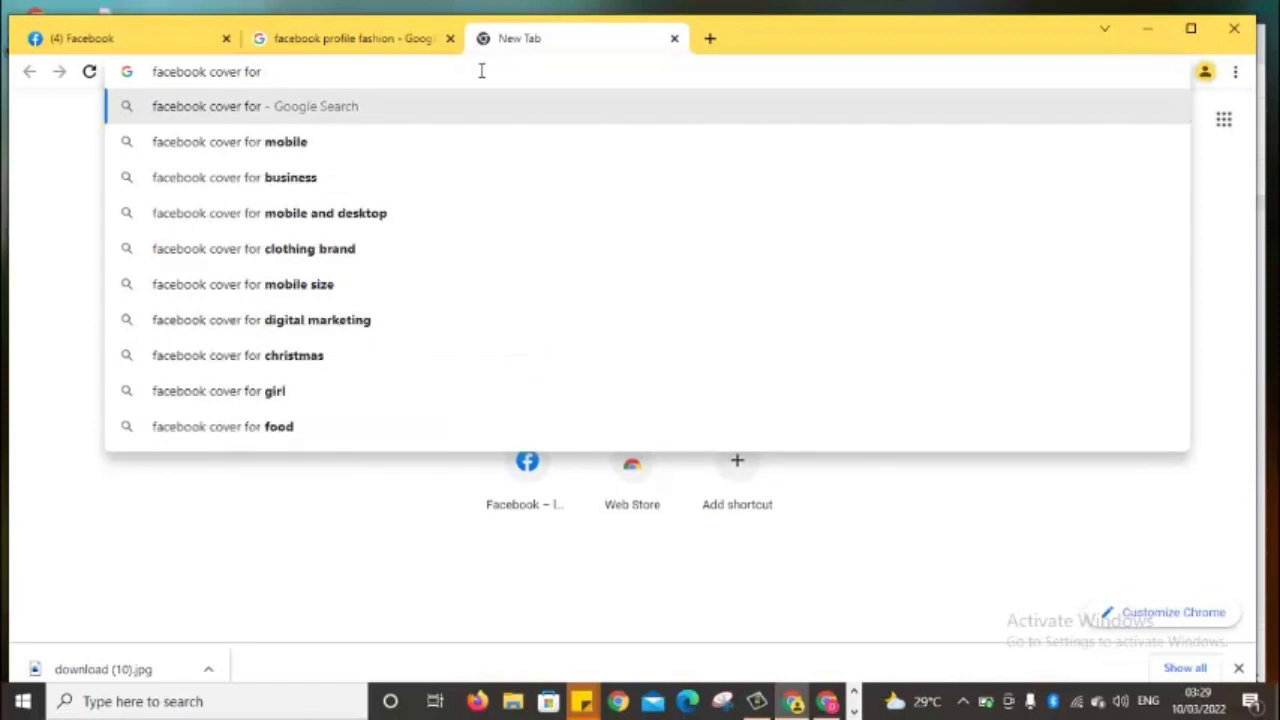
pyautogui.write('fa')
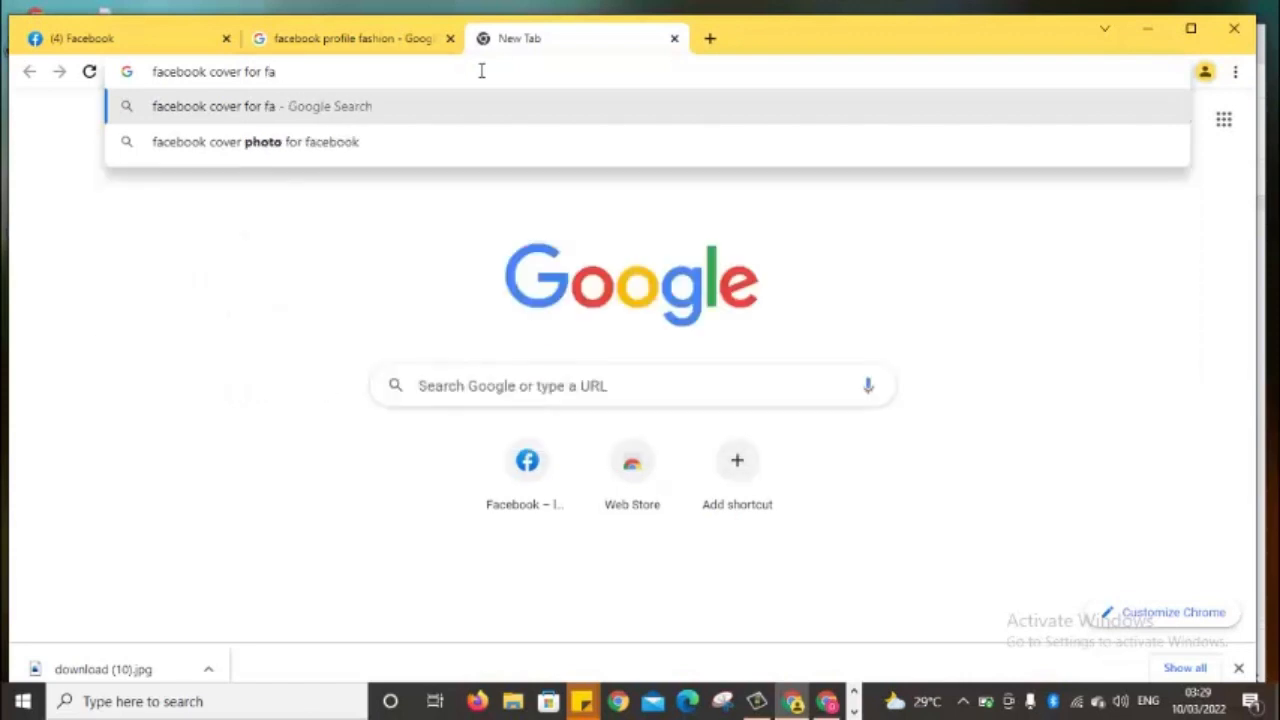
pyautogui.write('shion')
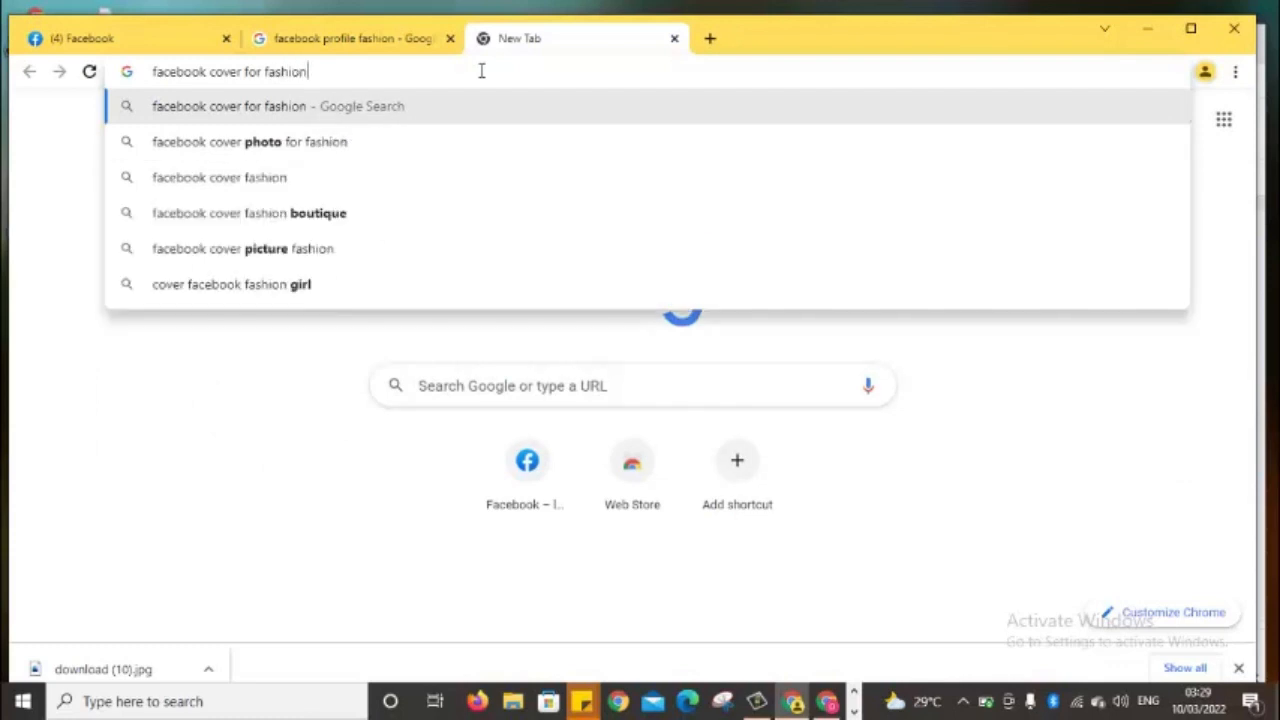
pyautogui.press('Return')
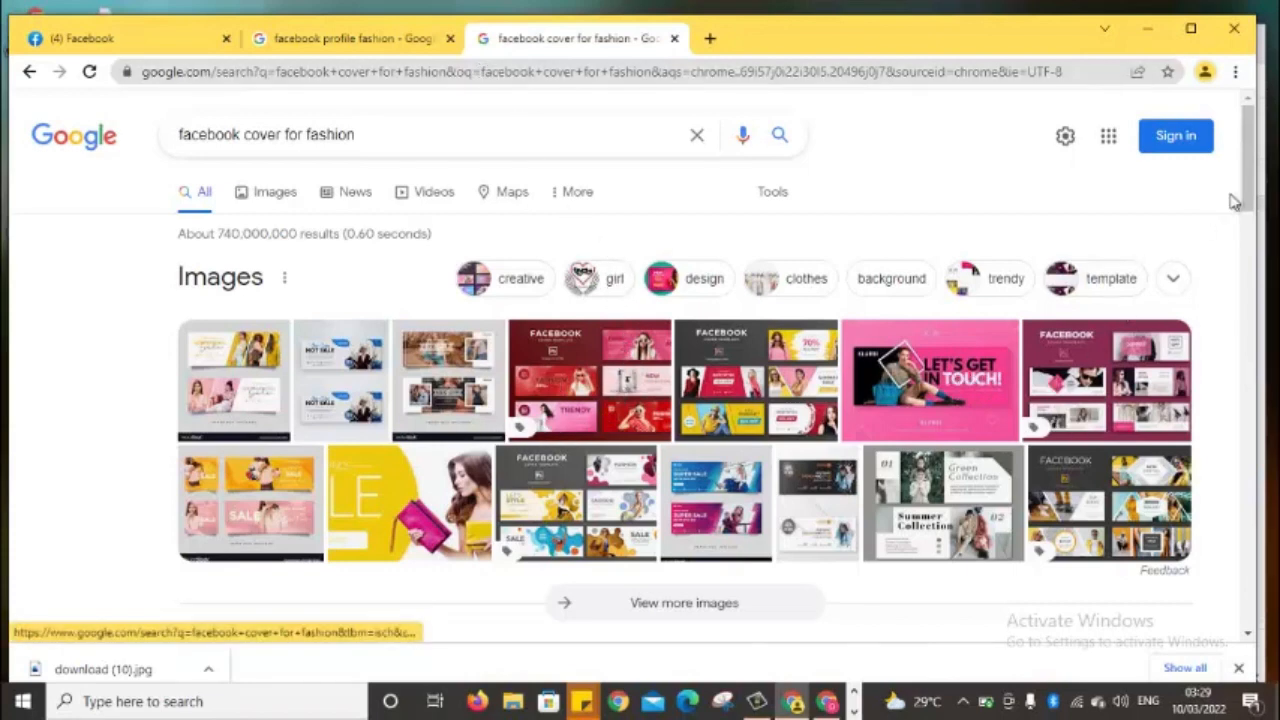
# Save the pink Klambi "LET'S GET IN TOUCH!" cover image as download (11)
pyautogui.scroll(-2, 1250, 195)
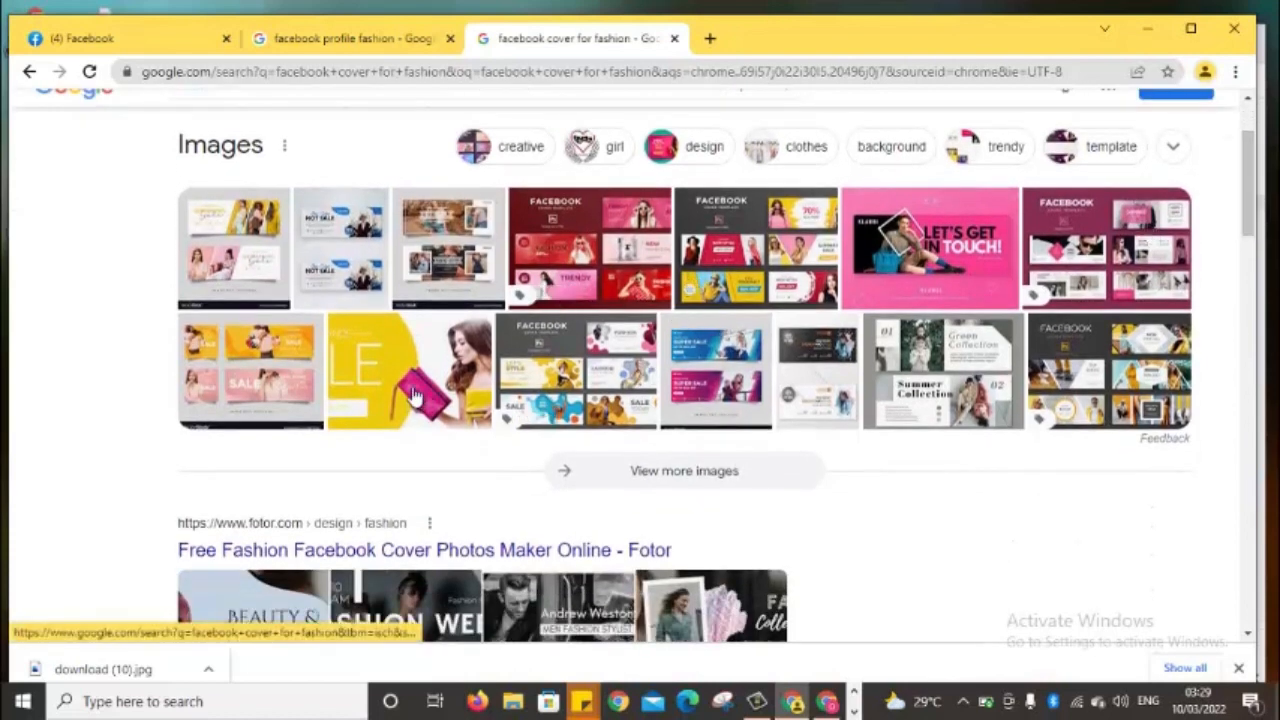
pyautogui.rightClick(393, 358)
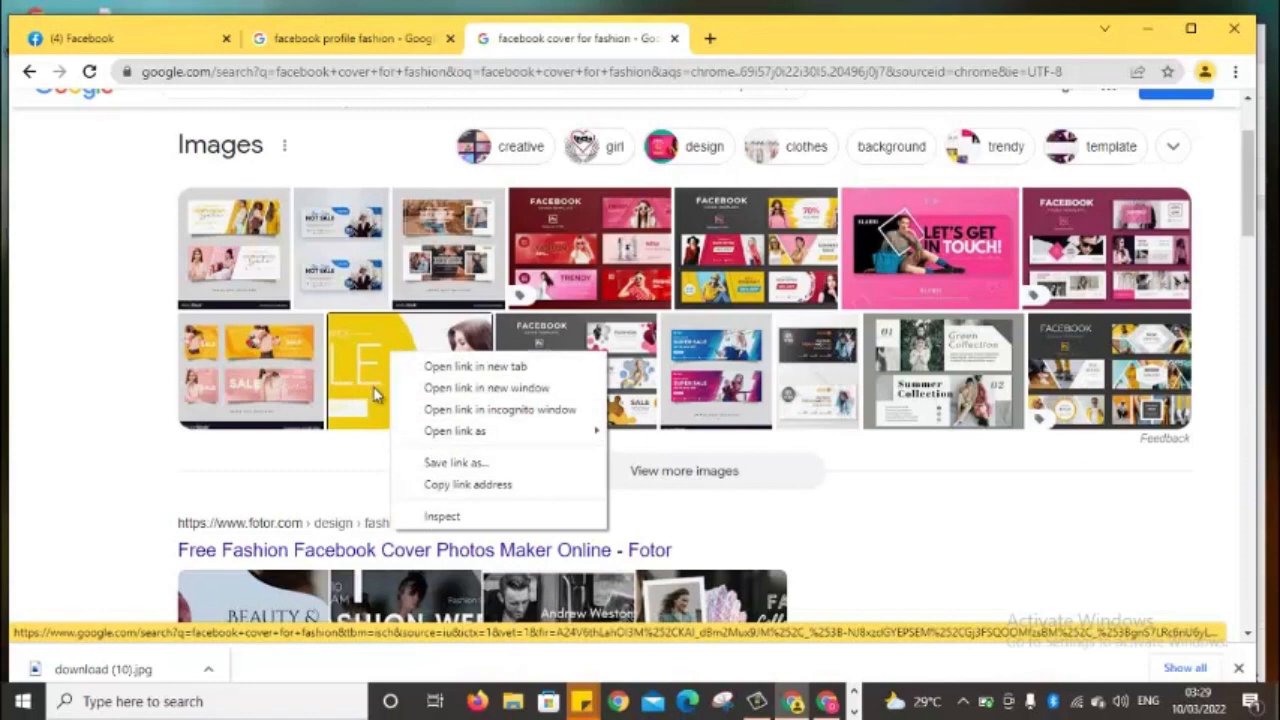
pyautogui.click(1250, 205)
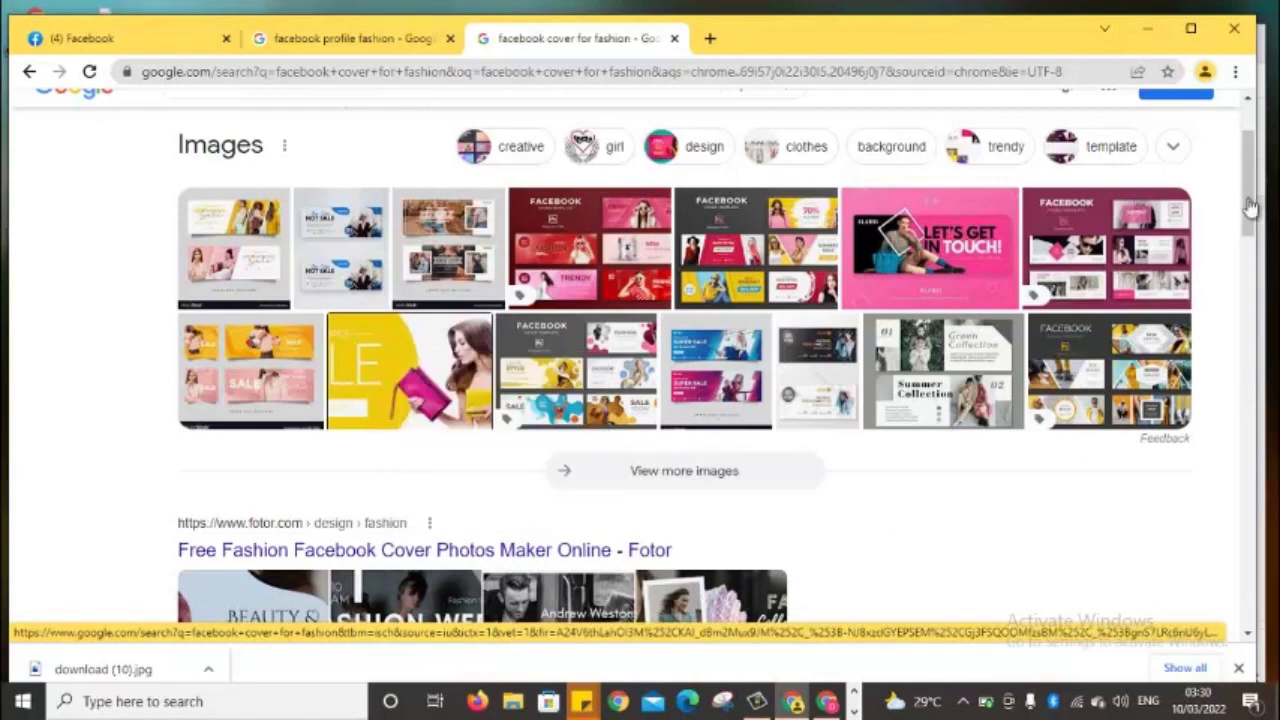
pyautogui.scroll(3, 1250, 205)
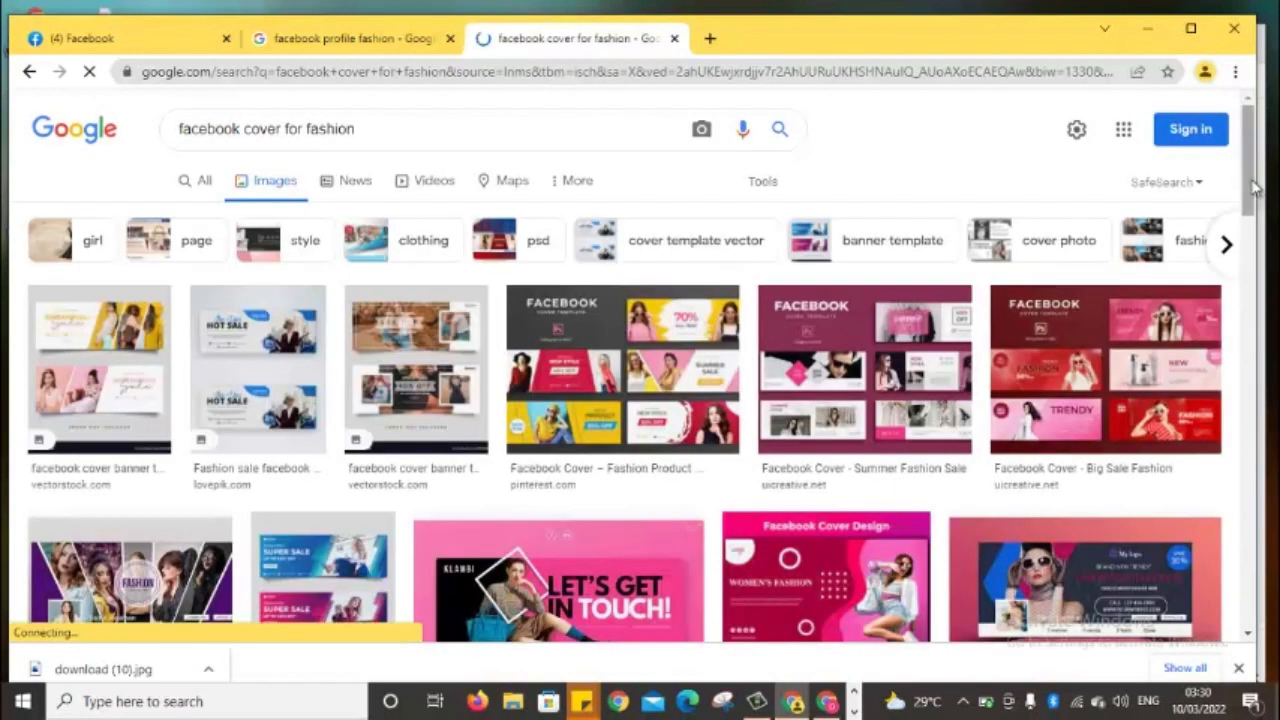
pyautogui.moveTo(1253, 194); pyautogui.dragTo(1254, 220)
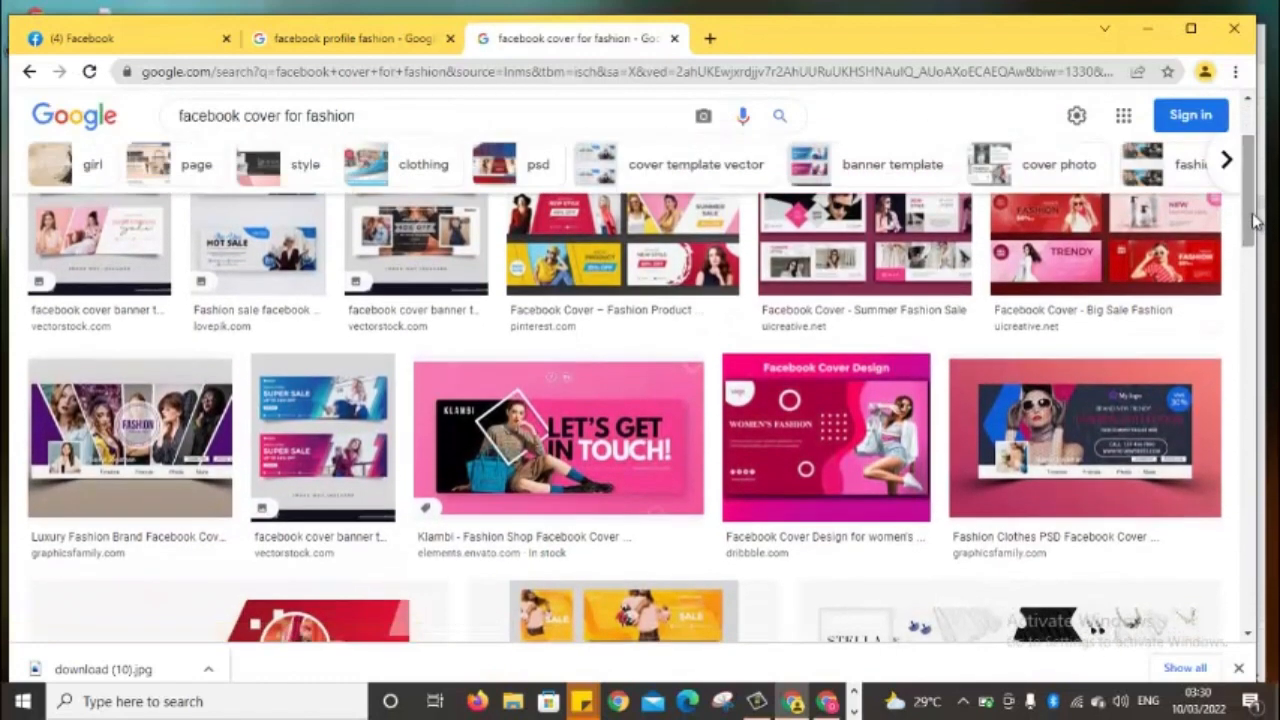
pyautogui.rightClick(545, 452)
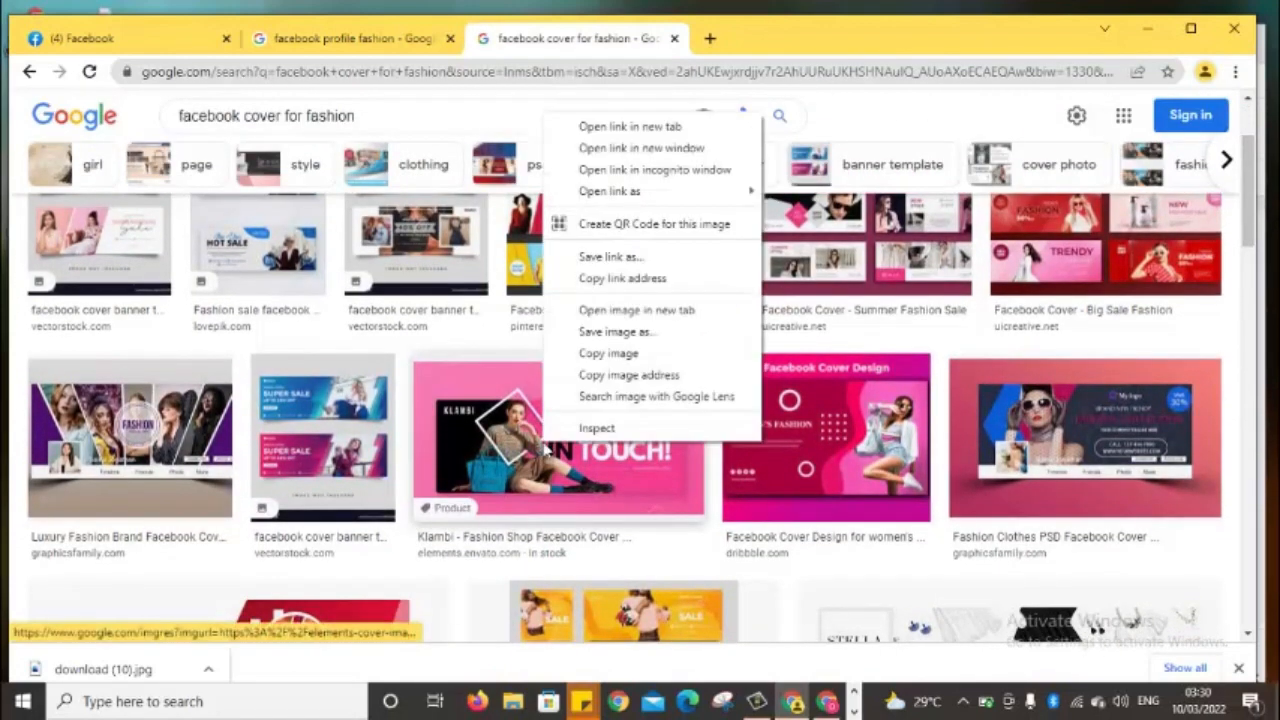
pyautogui.click(652, 340)
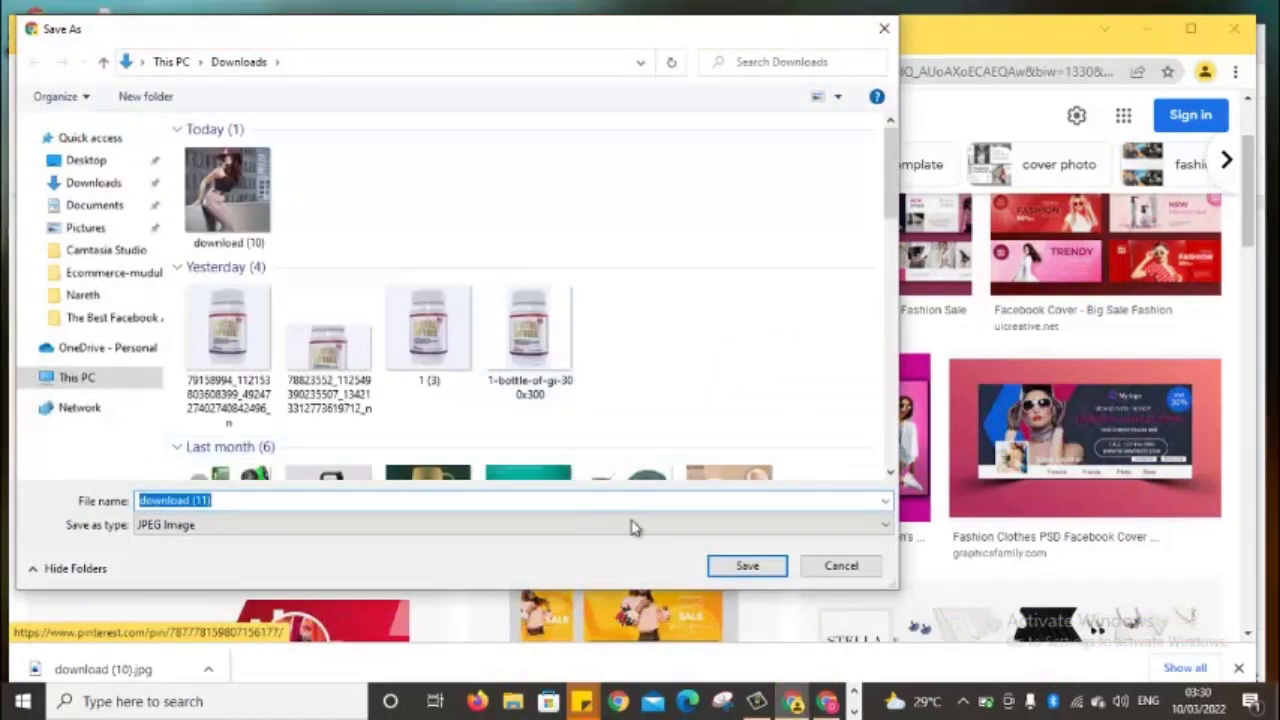
pyautogui.click(711, 566)
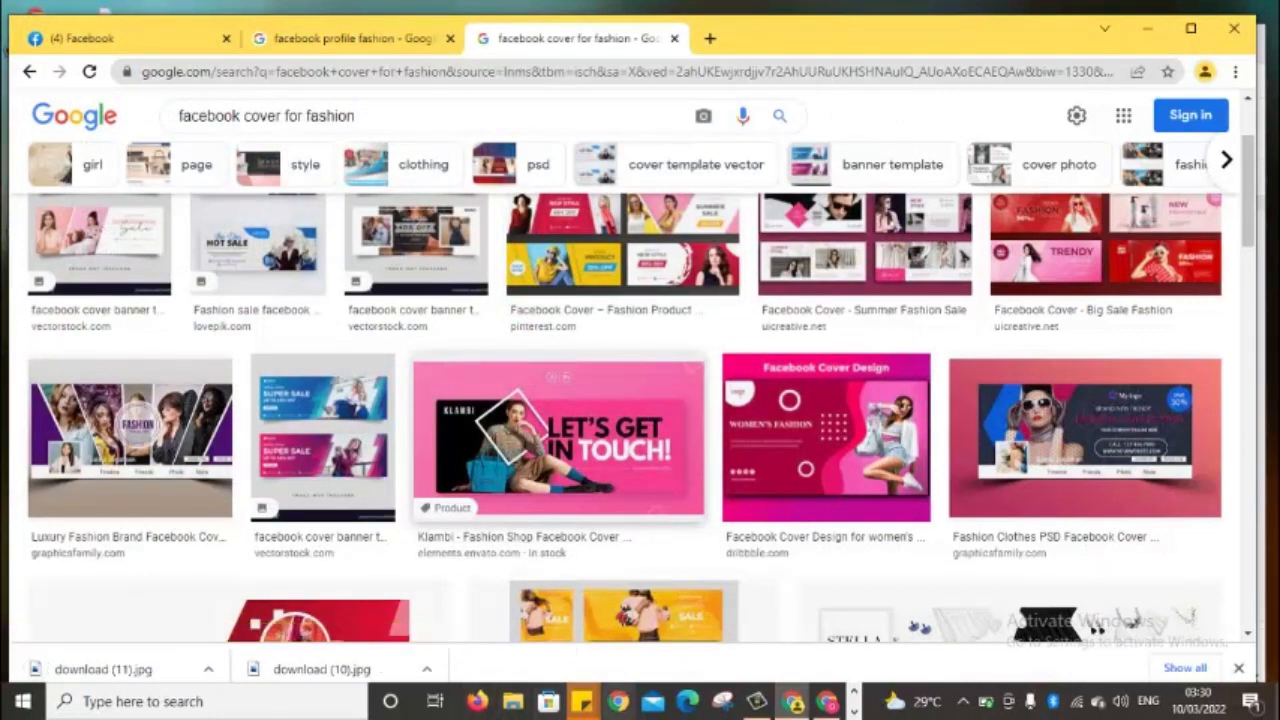
# Return to the Facebook page setup tab
pyautogui.click(828, 704)
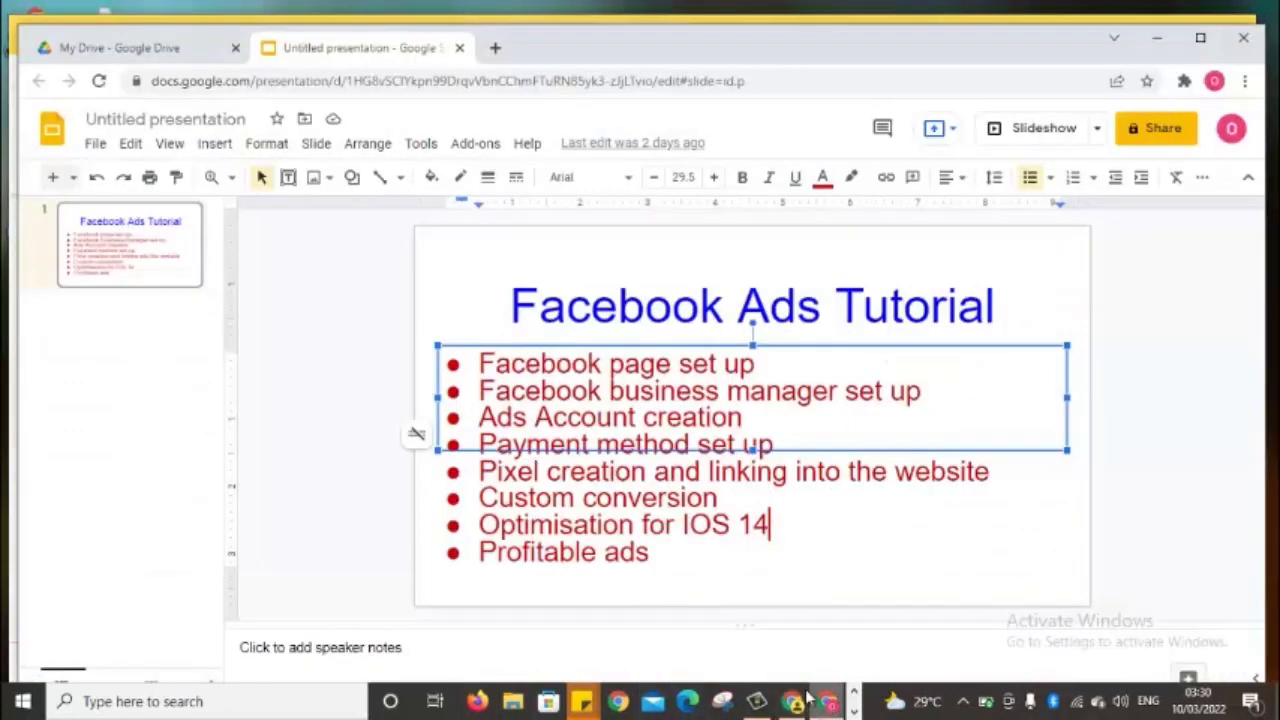
pyautogui.click(793, 704)
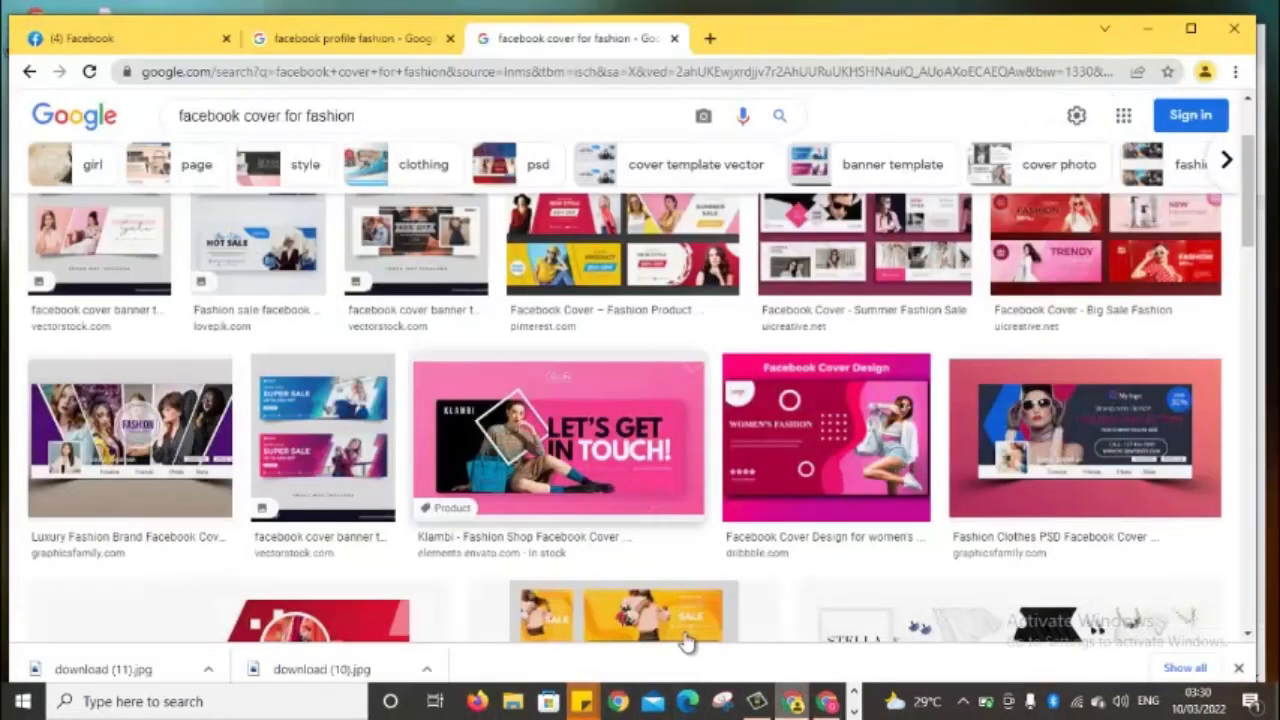
pyautogui.click(100, 36)
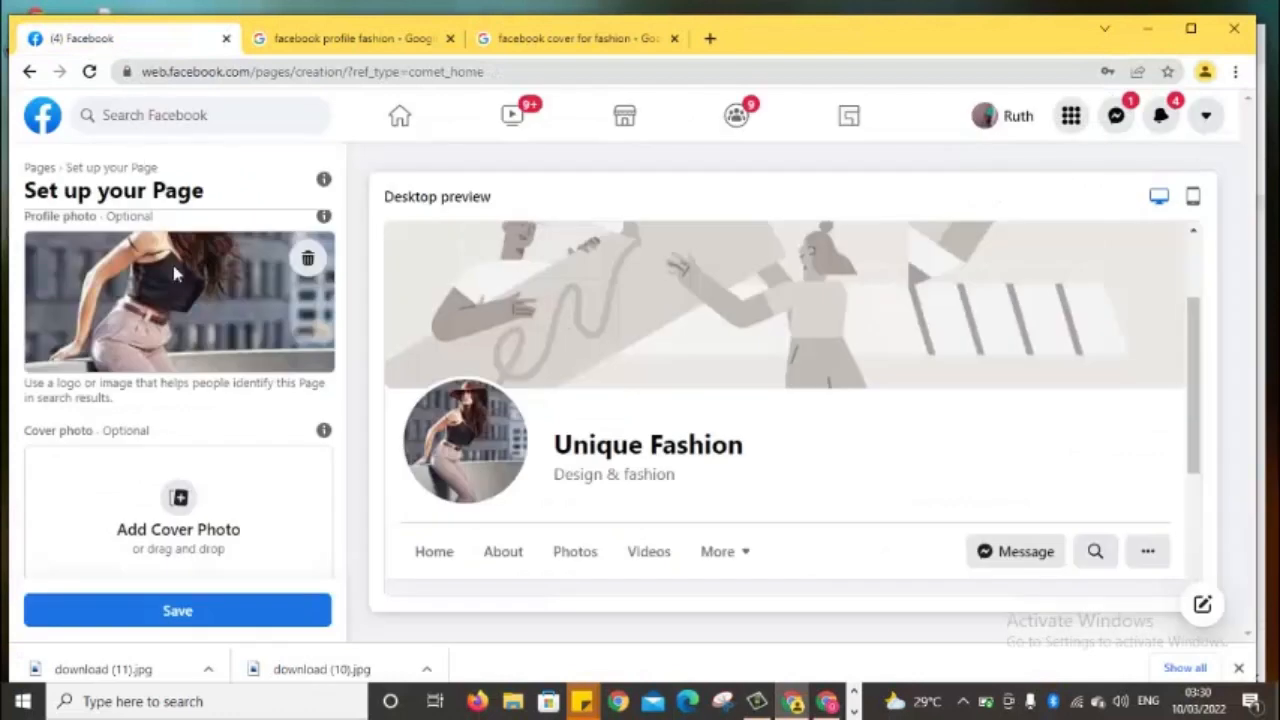
# Load download (11) as the cover photo, save, dismiss the too-small warning, and save again
pyautogui.click(180, 500)
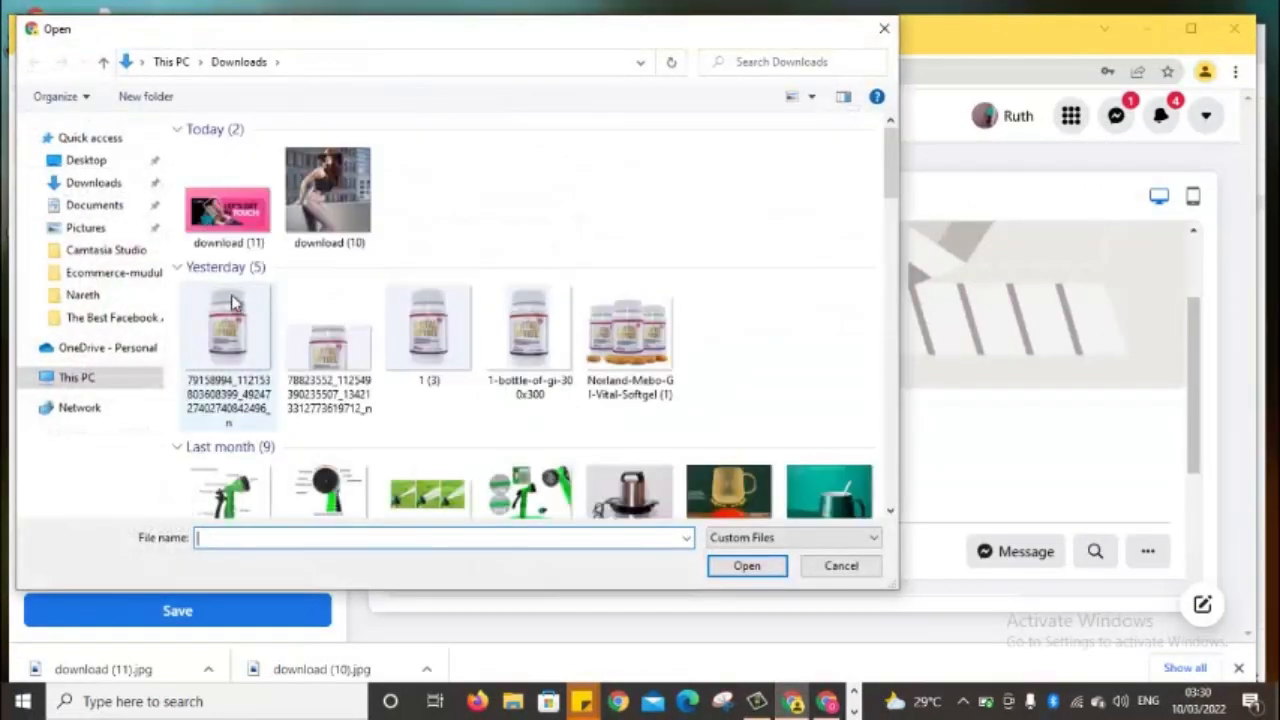
pyautogui.click(229, 236)
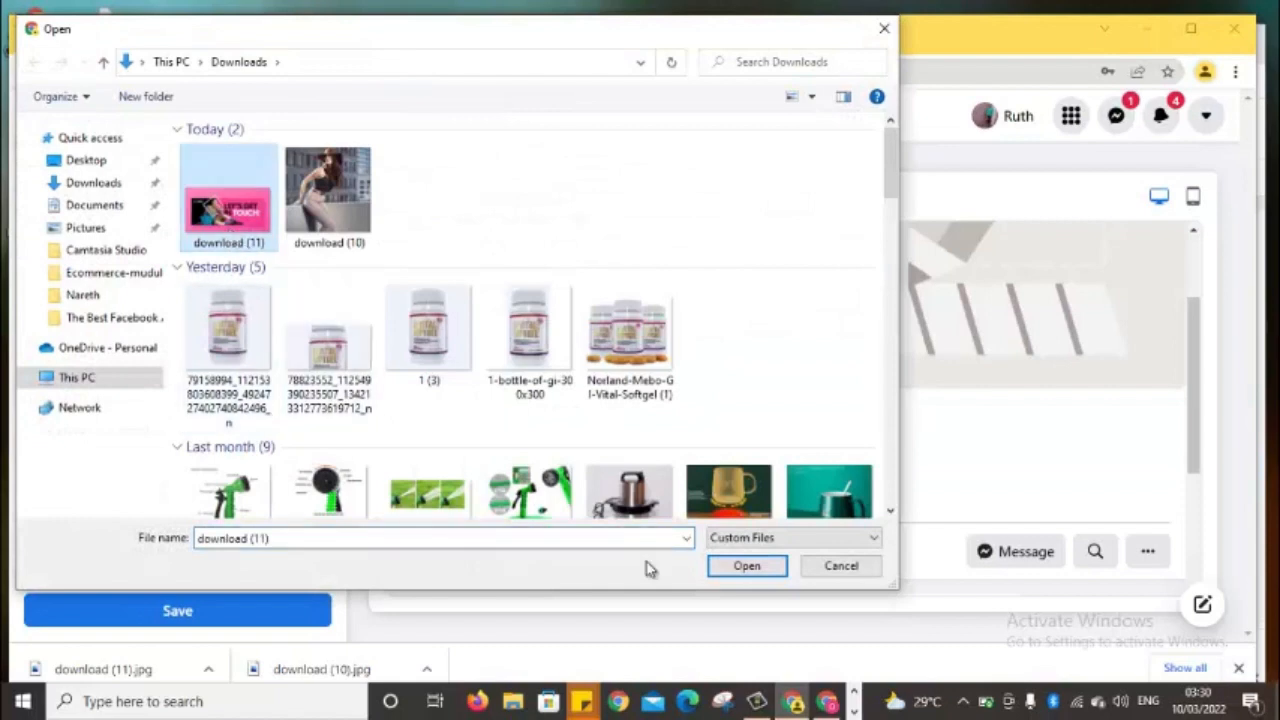
pyautogui.click(746, 566)
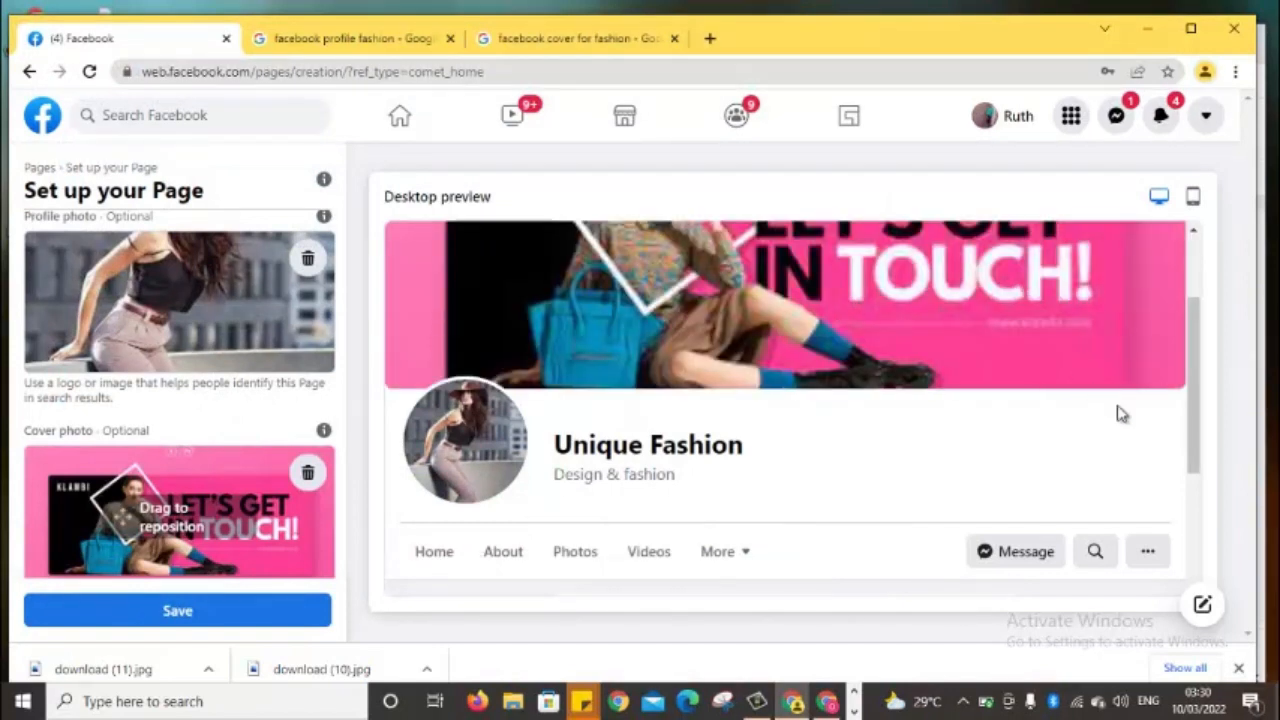
pyautogui.click(227, 612)
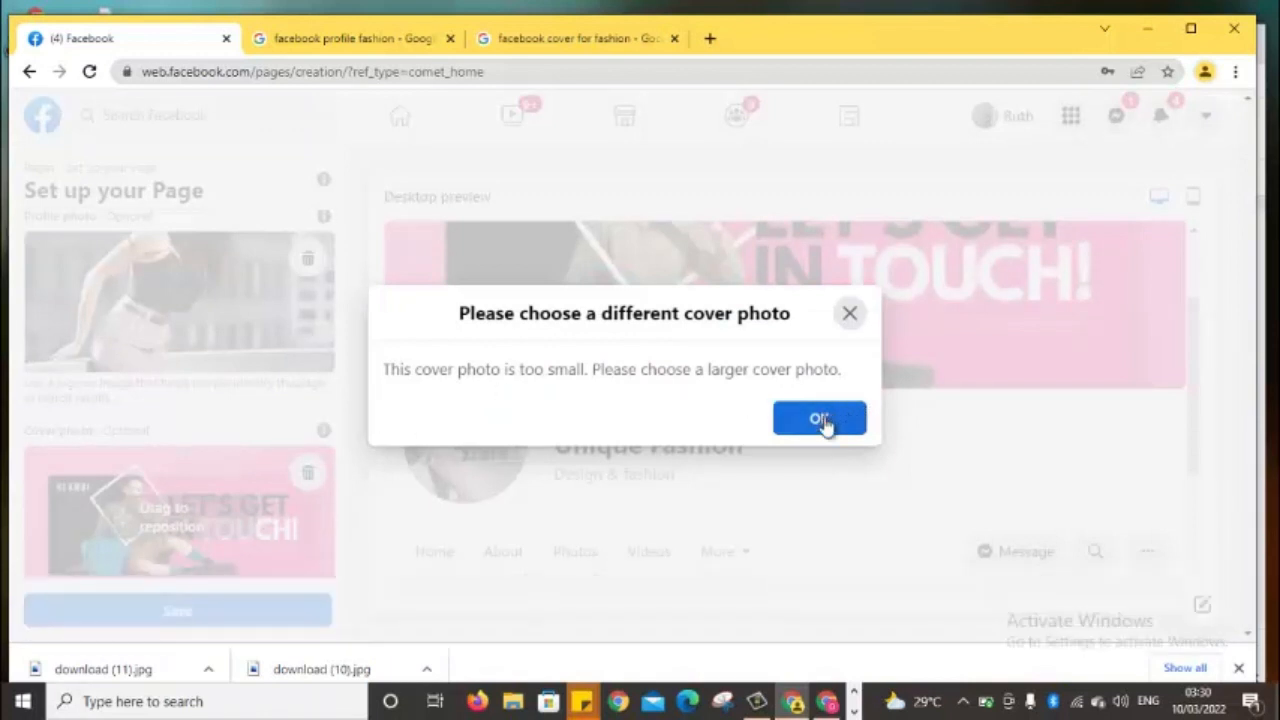
pyautogui.click(820, 420)
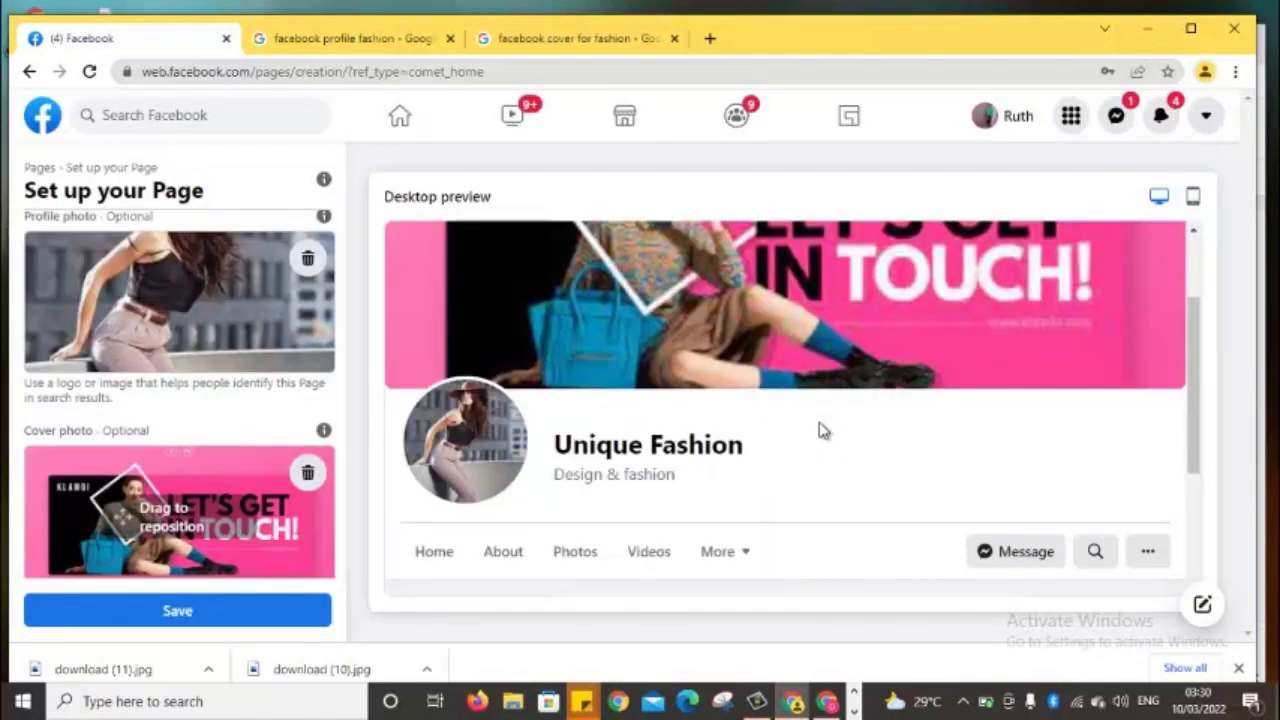
pyautogui.click(249, 607)
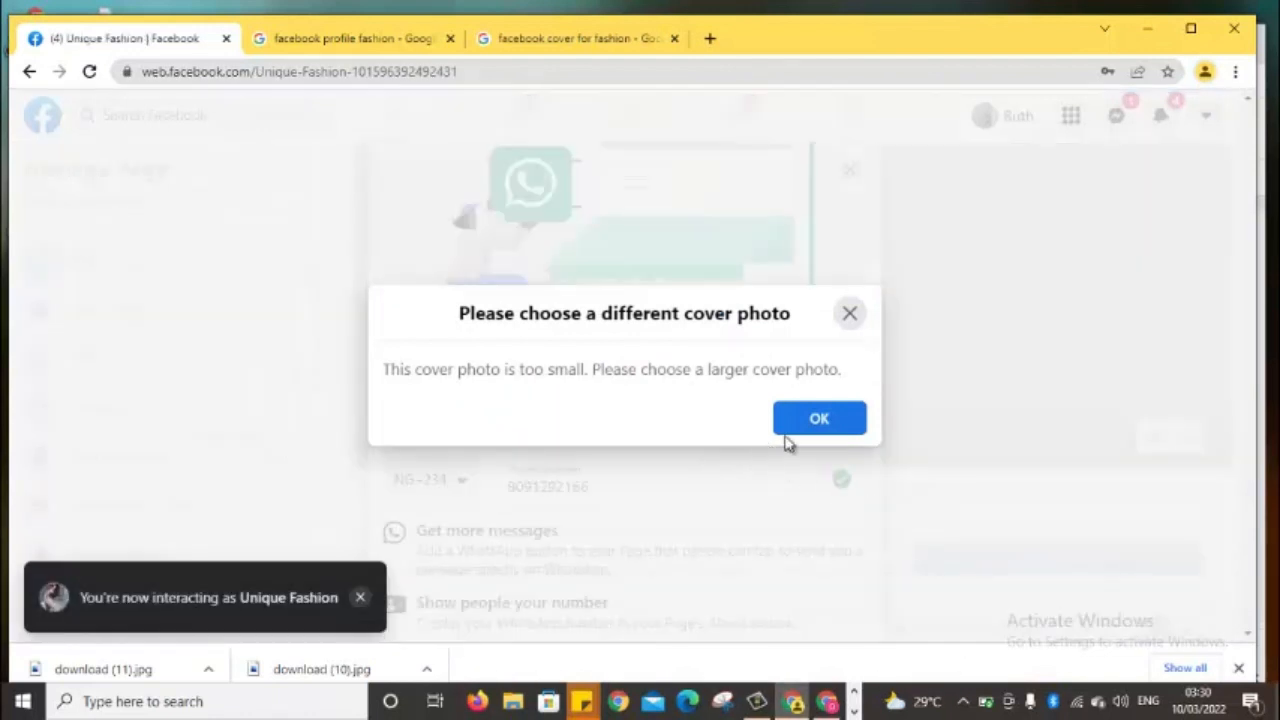
# Dismiss the cover-photo-too-small warning and decline the WhatsApp connection prompt by choosing Leave
pyautogui.click(820, 419)
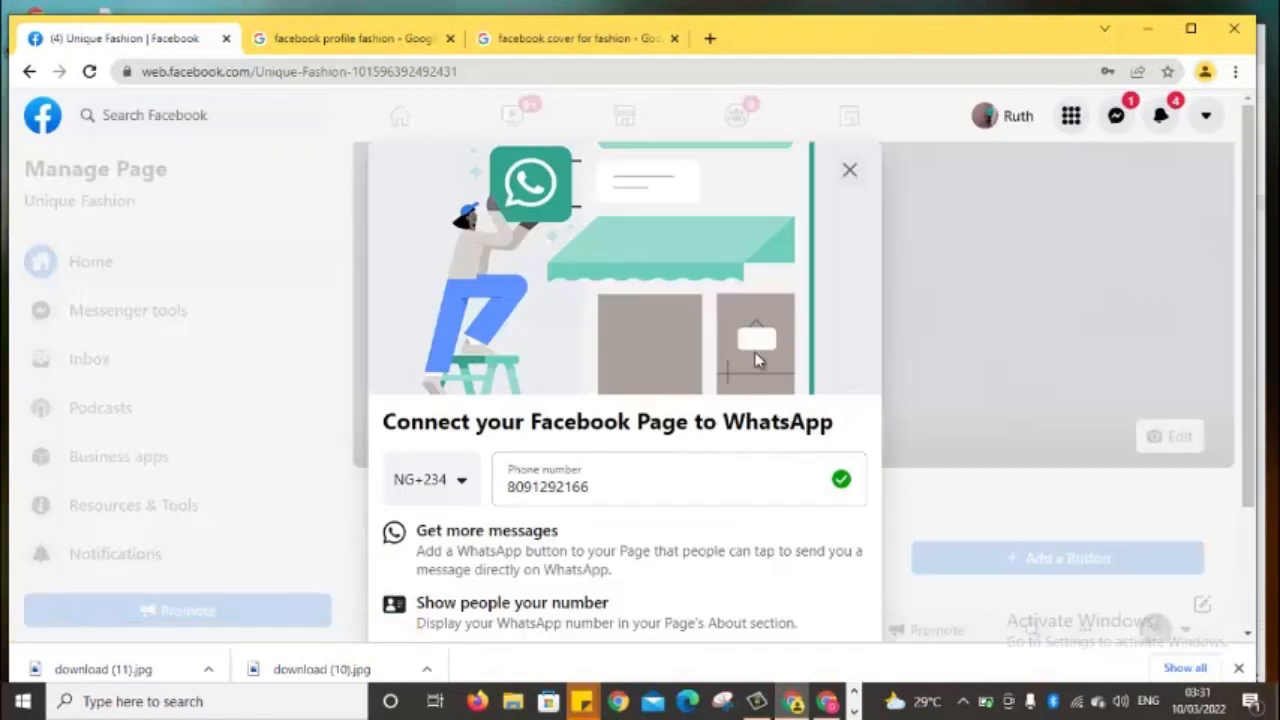
pyautogui.click(911, 305)
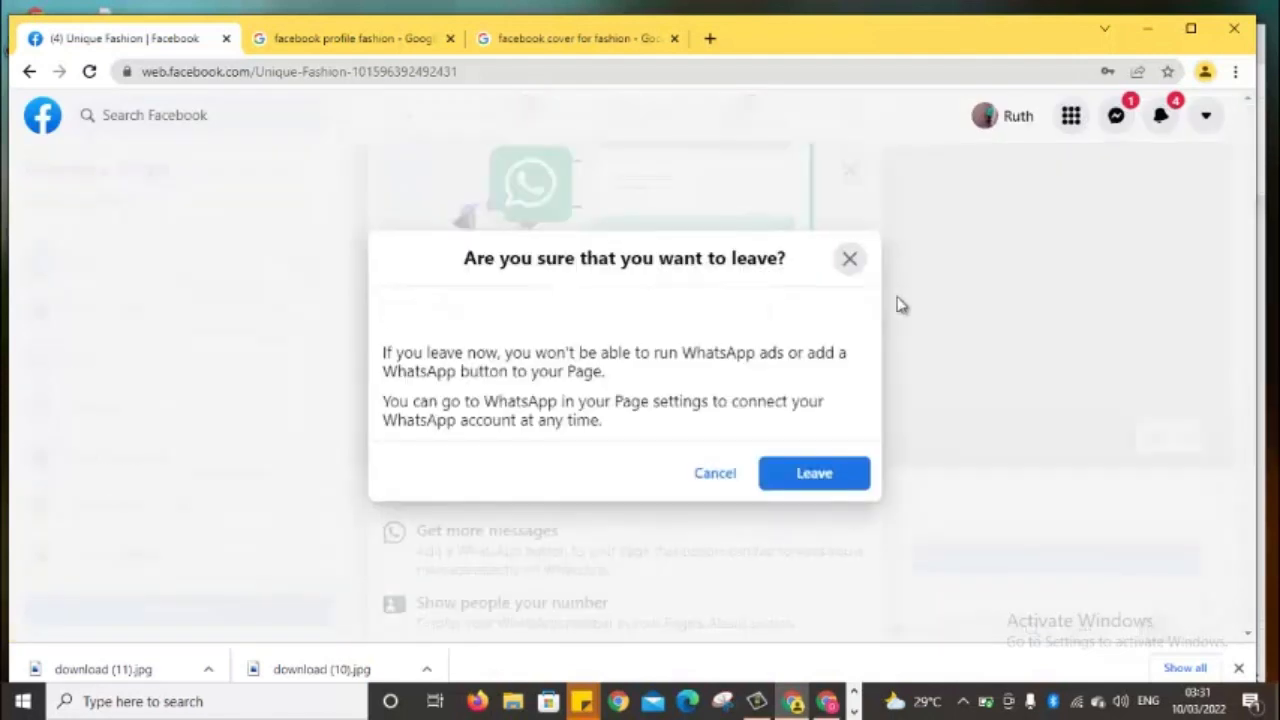
pyautogui.click(852, 260)
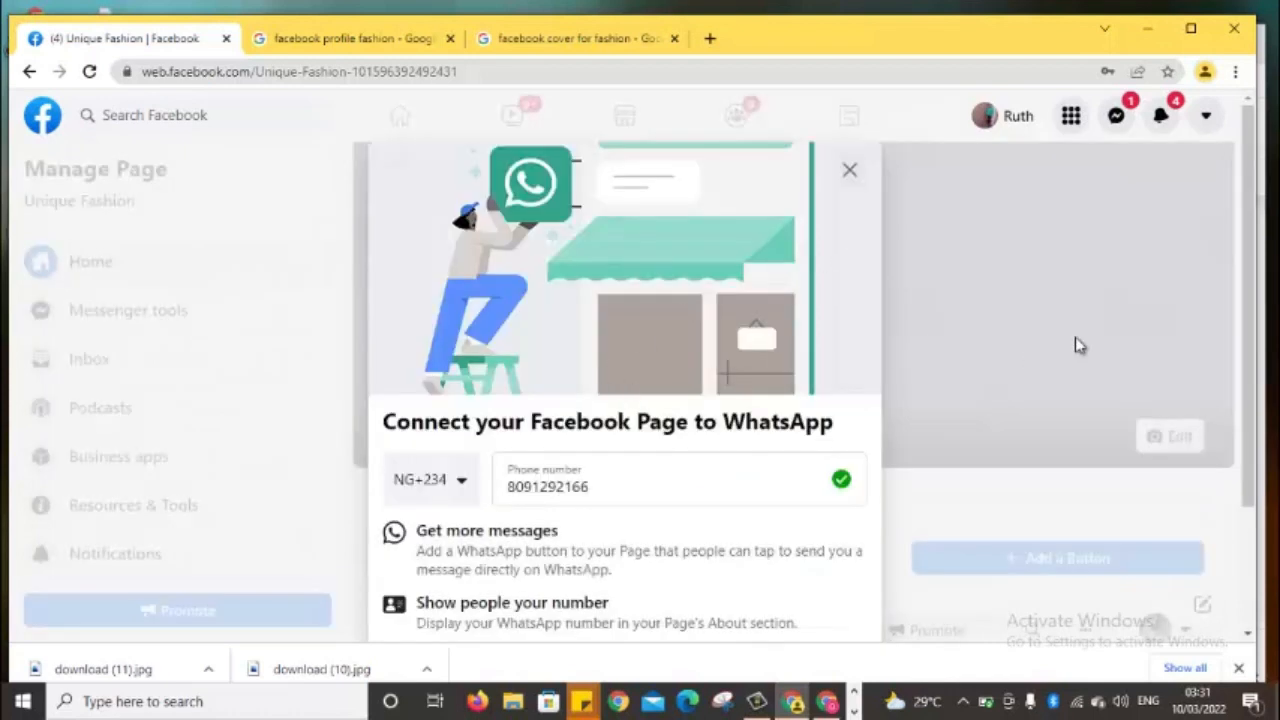
pyautogui.moveTo(1253, 344); pyautogui.dragTo(1250, 315)
pyautogui.click(849, 170)
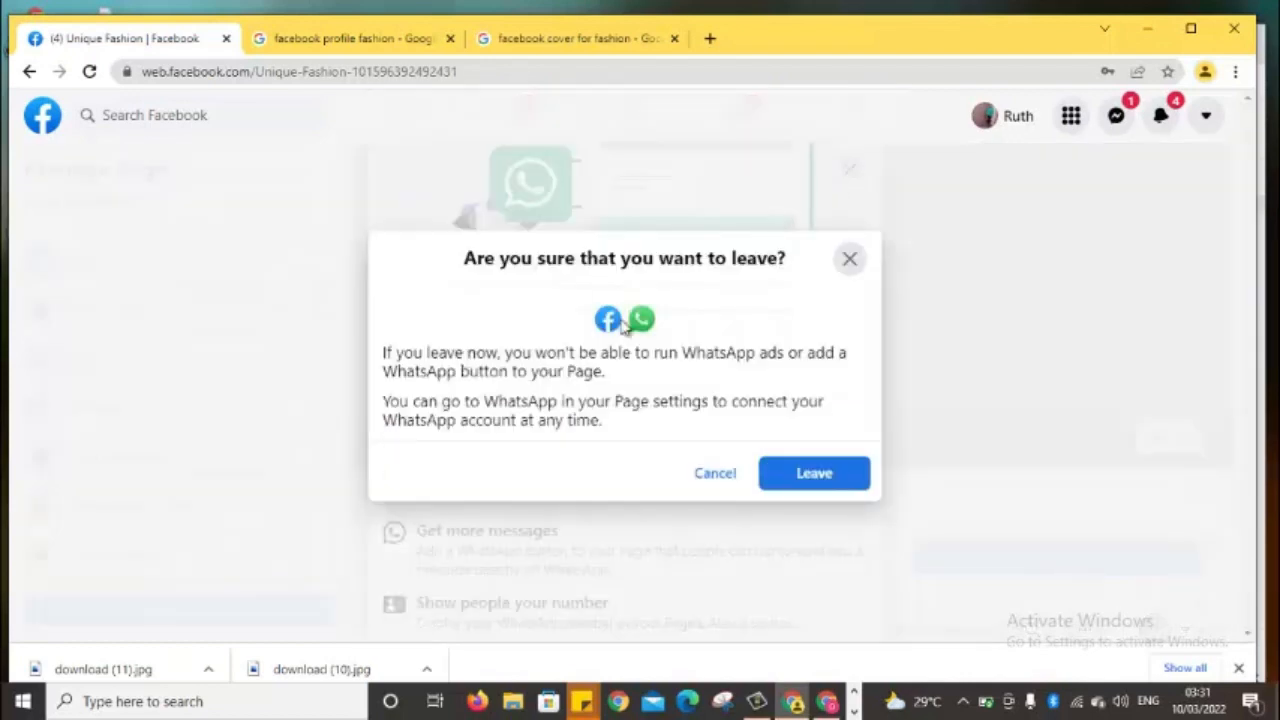
pyautogui.click(848, 259)
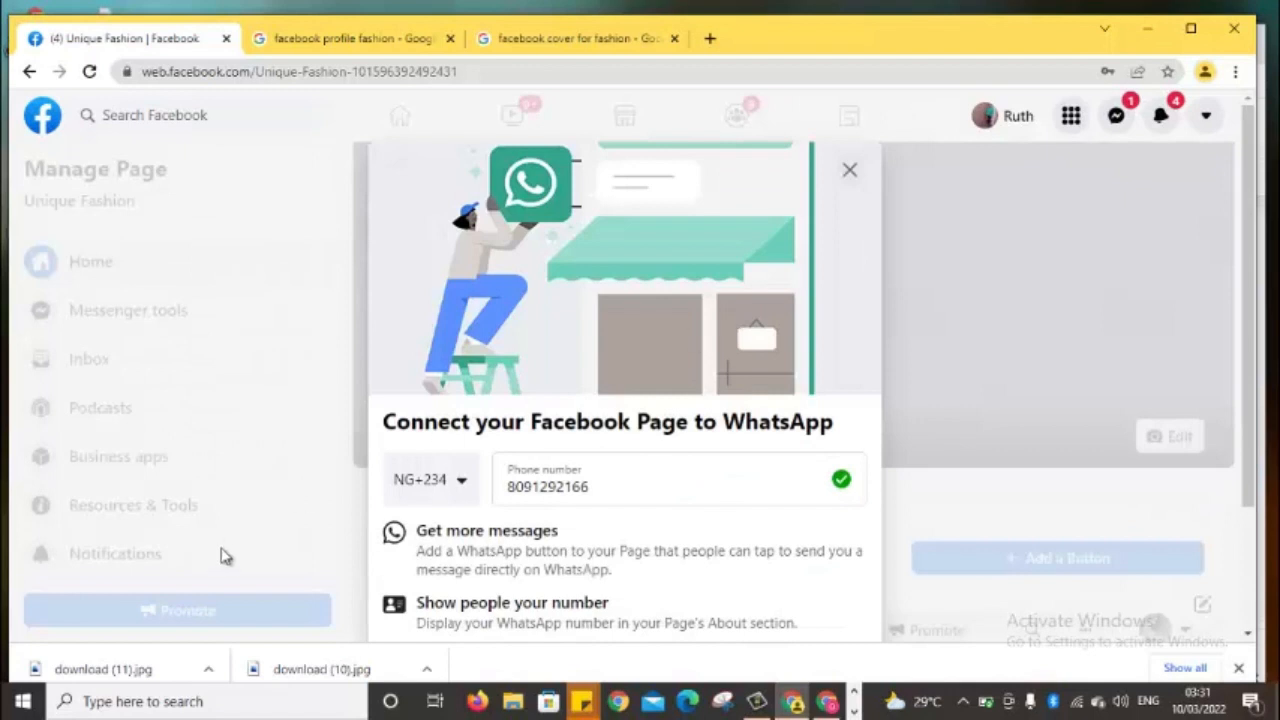
pyautogui.click(366, 514)
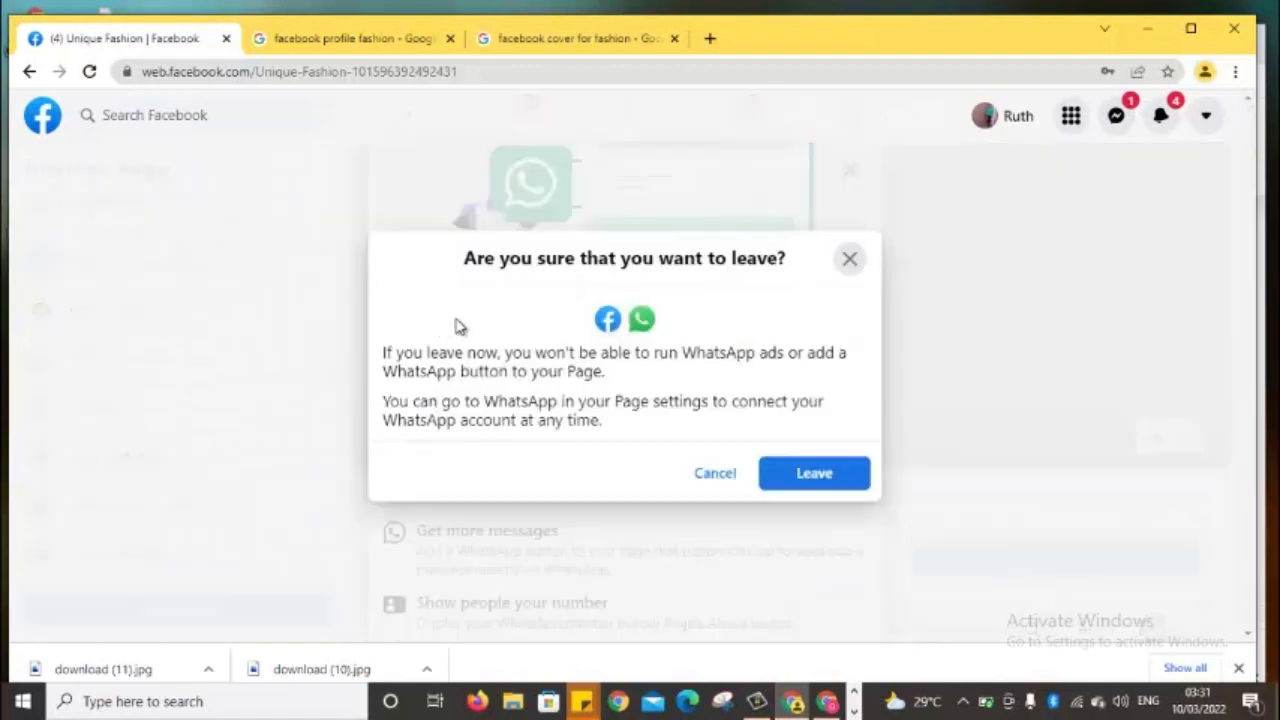
pyautogui.click(848, 257)
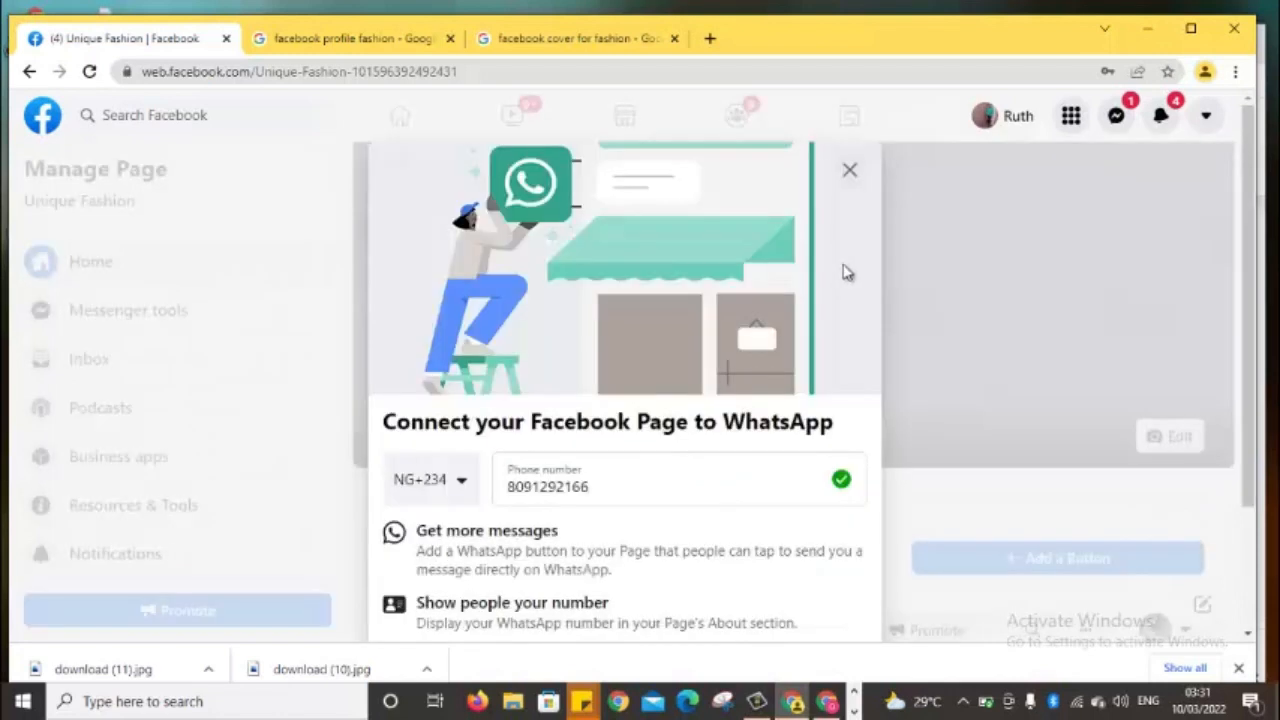
pyautogui.click(843, 178)
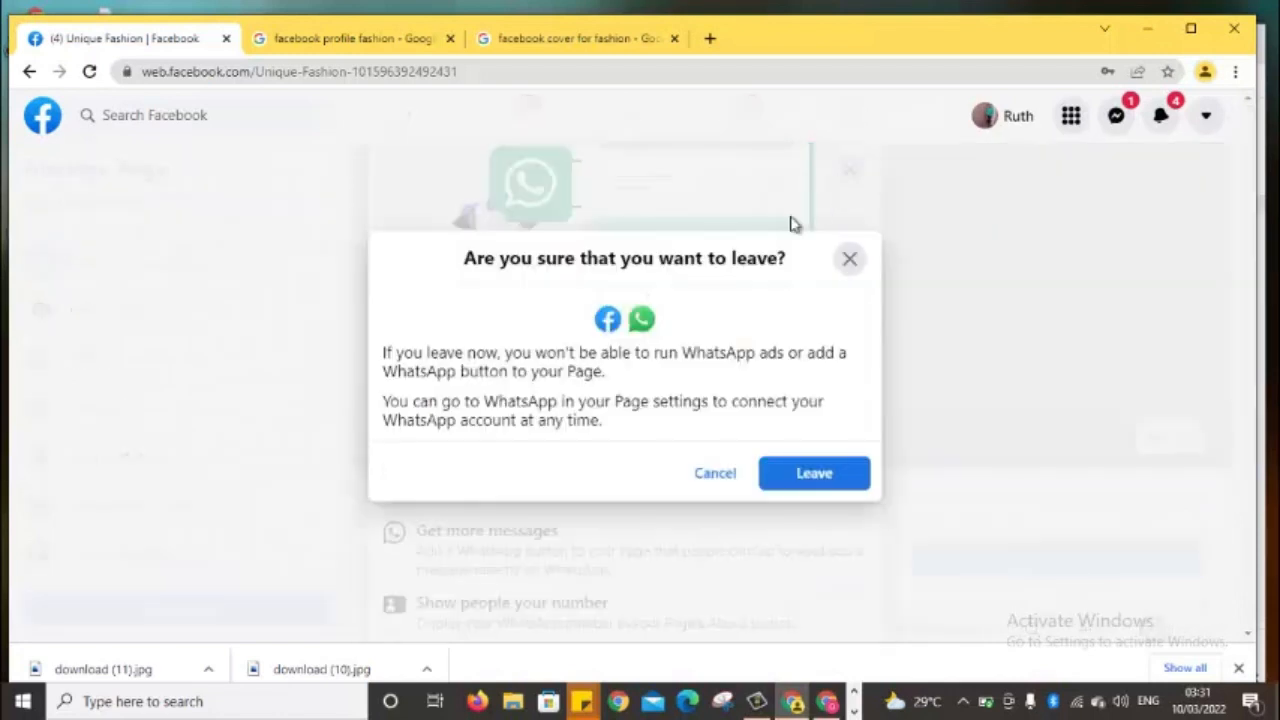
pyautogui.click(768, 472)
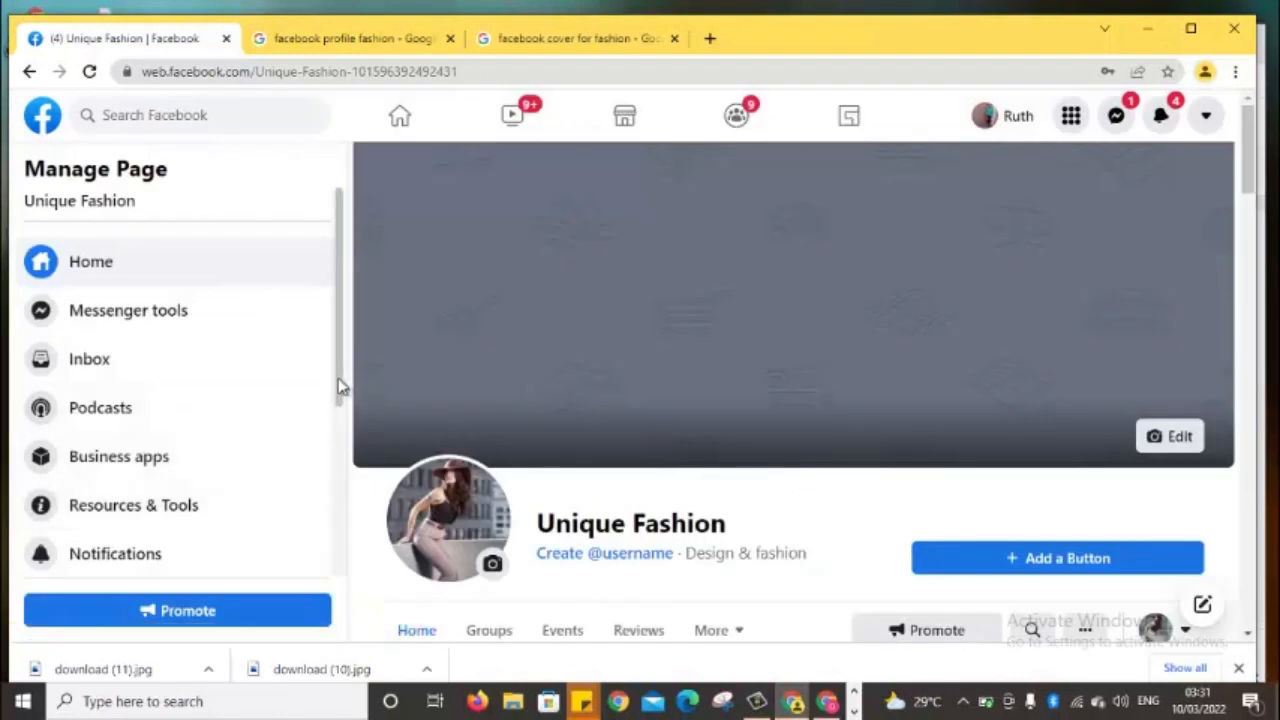
# Return to the 'facebook profile fashion' Google Images results
pyautogui.moveTo(340, 386); pyautogui.dragTo(335, 545)
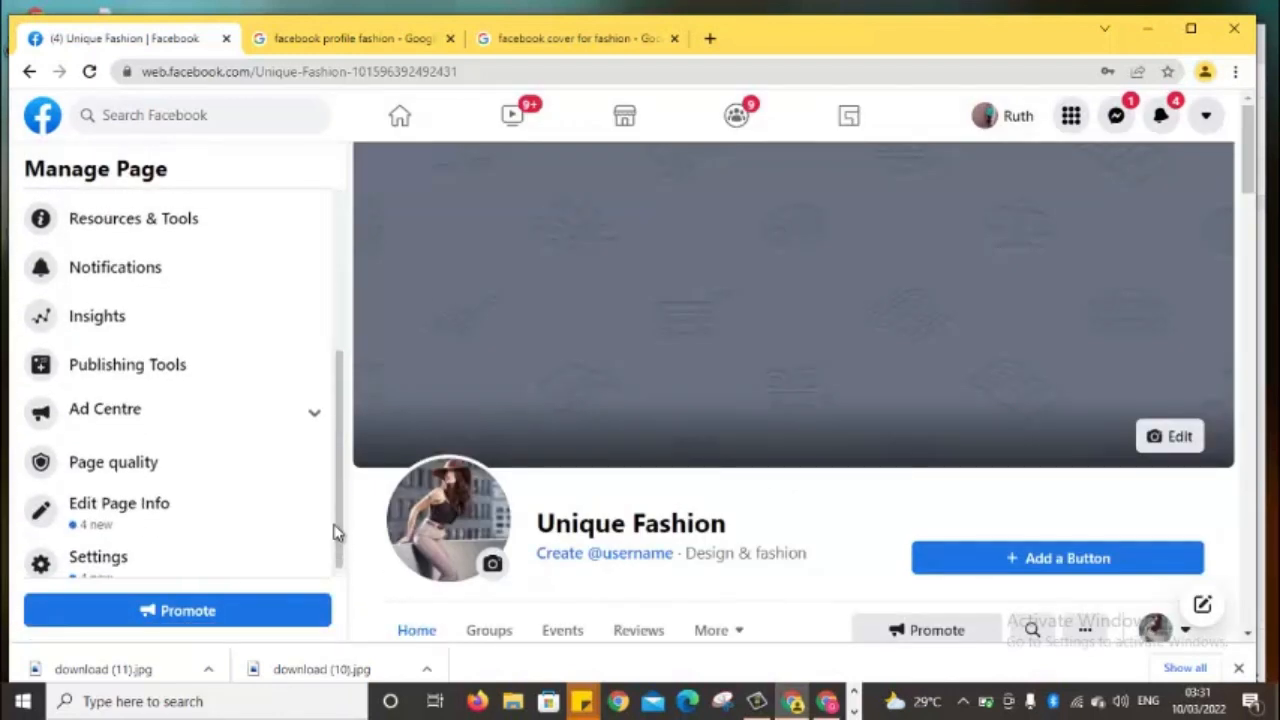
pyautogui.scroll(1, 337, 531)
pyautogui.click(355, 38)
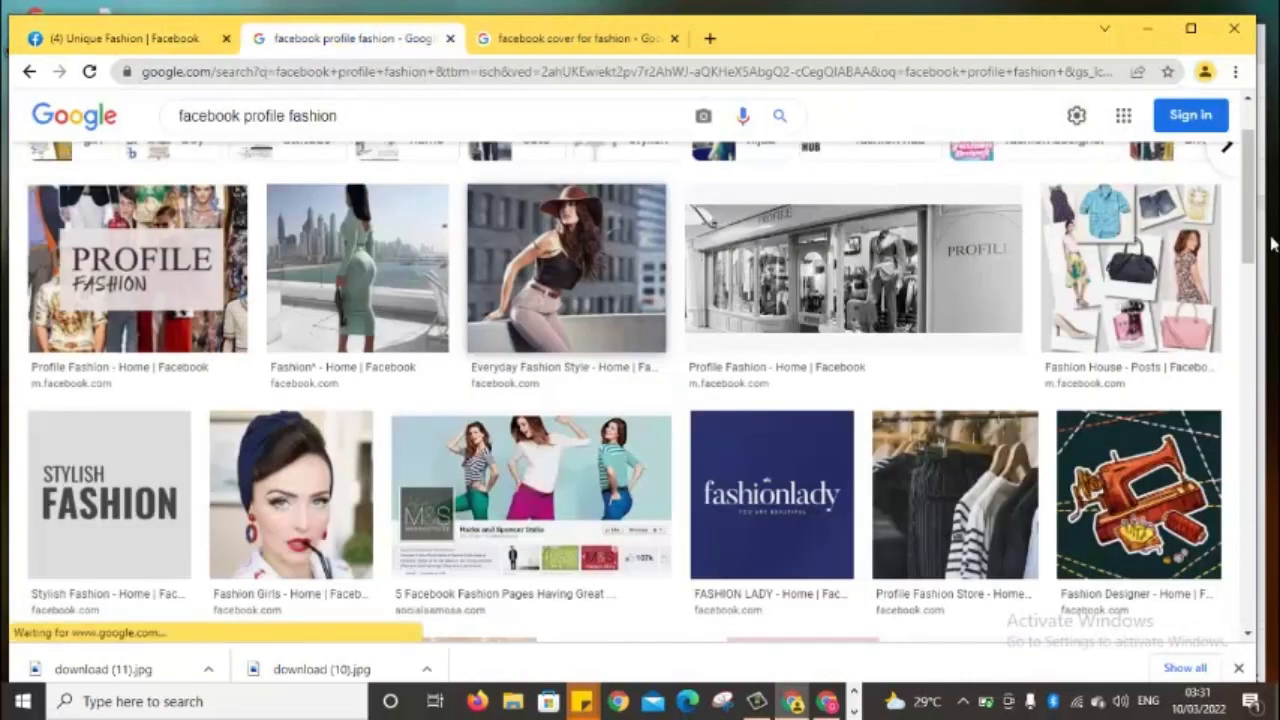
# Save the Fashion Clothes PSD cover image as download (12).jpg, then go back to the Facebook page
pyautogui.click(628, 40)
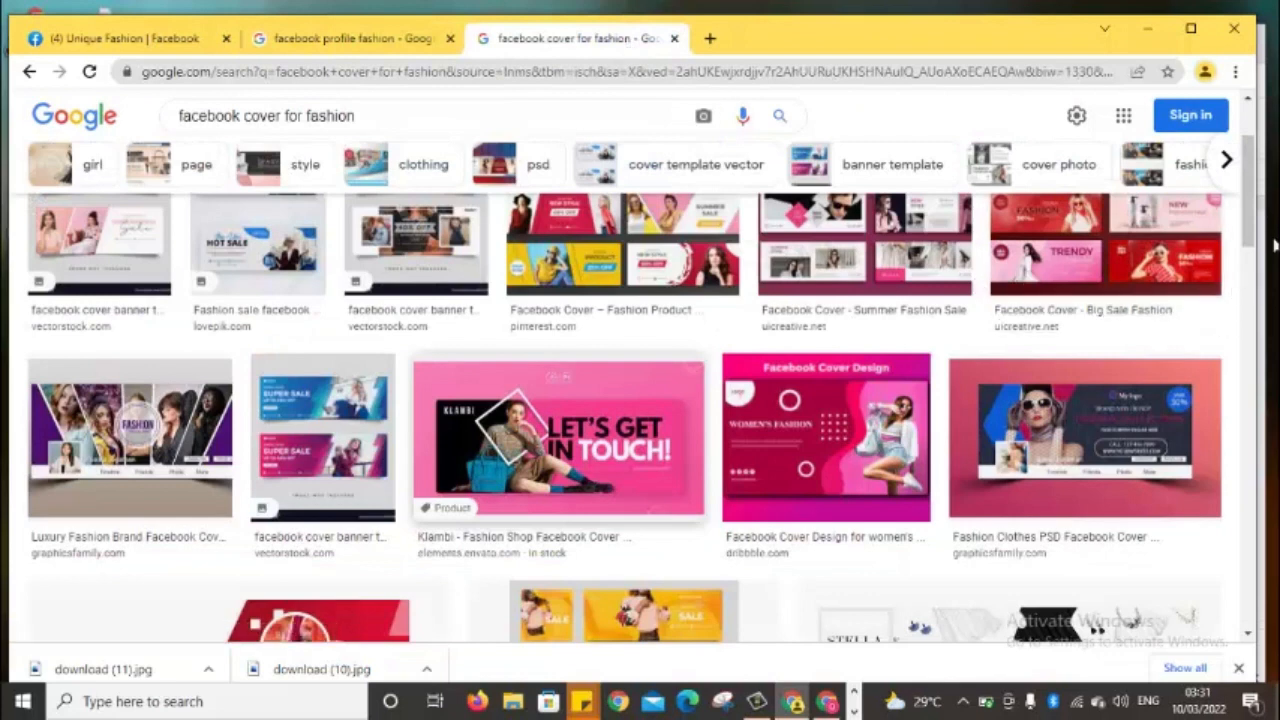
pyautogui.rightClick(1105, 428)
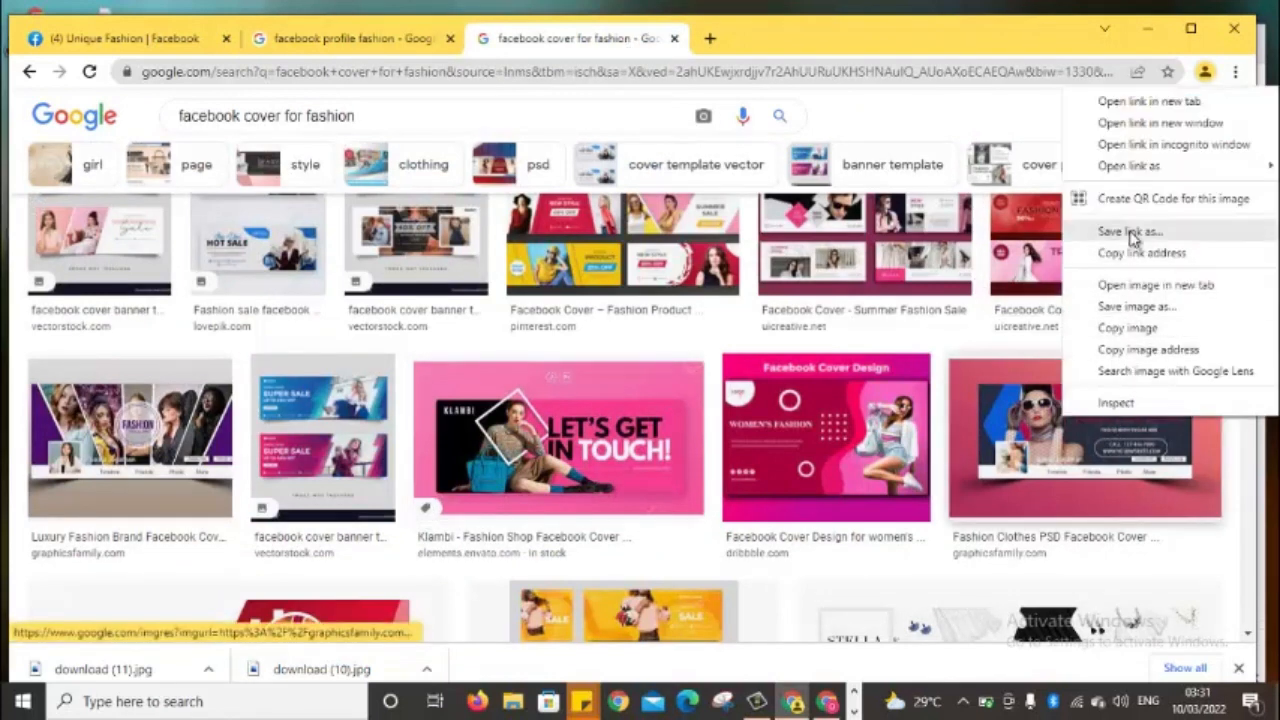
pyautogui.click(1135, 307)
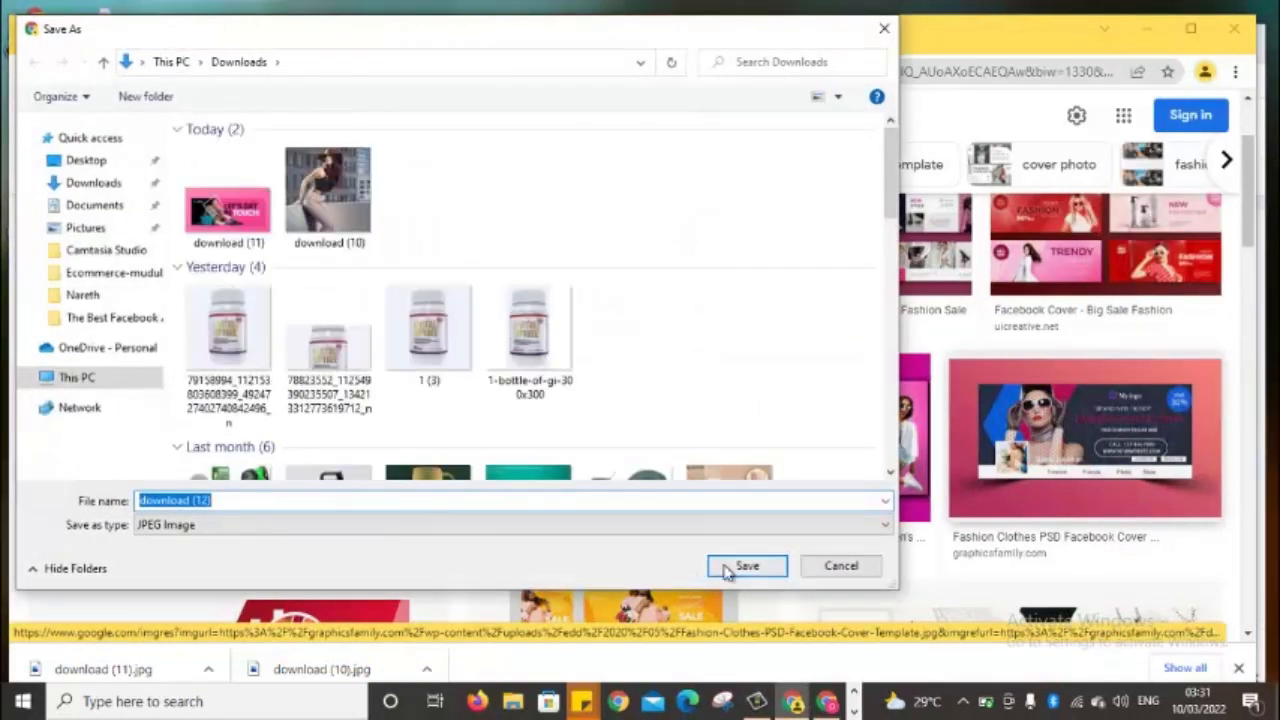
pyautogui.click(725, 567)
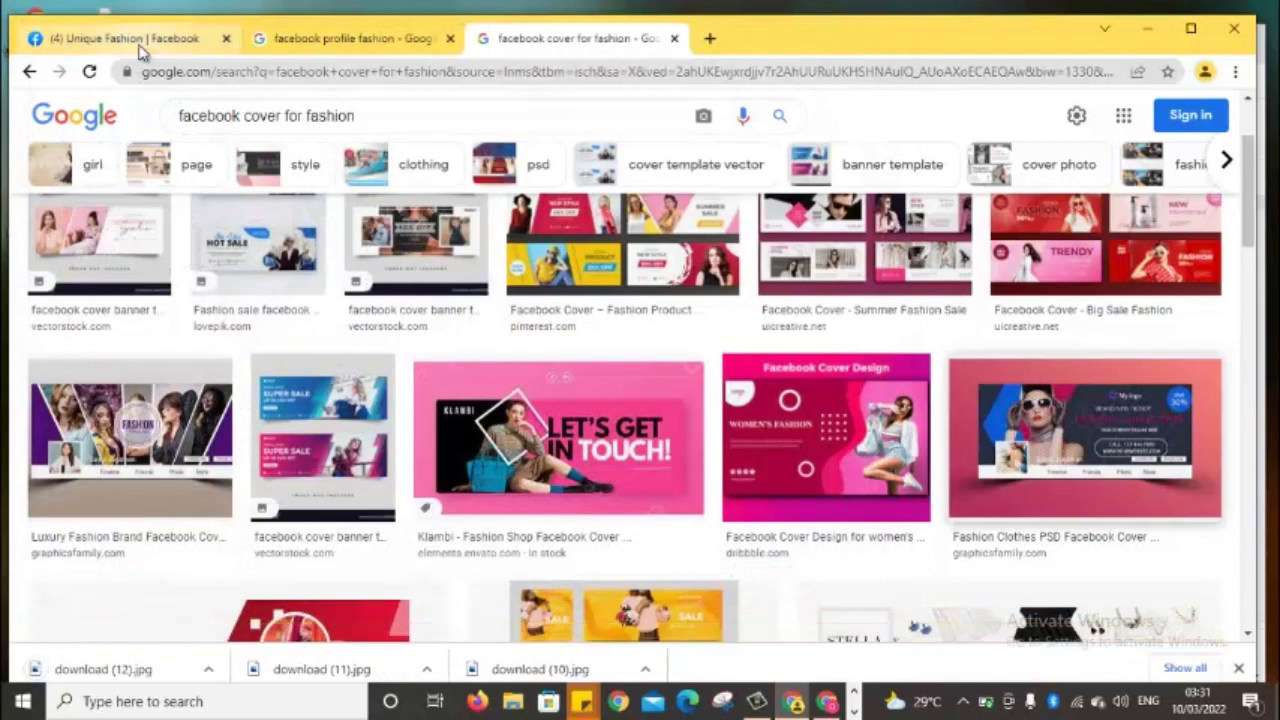
pyautogui.click(145, 38)
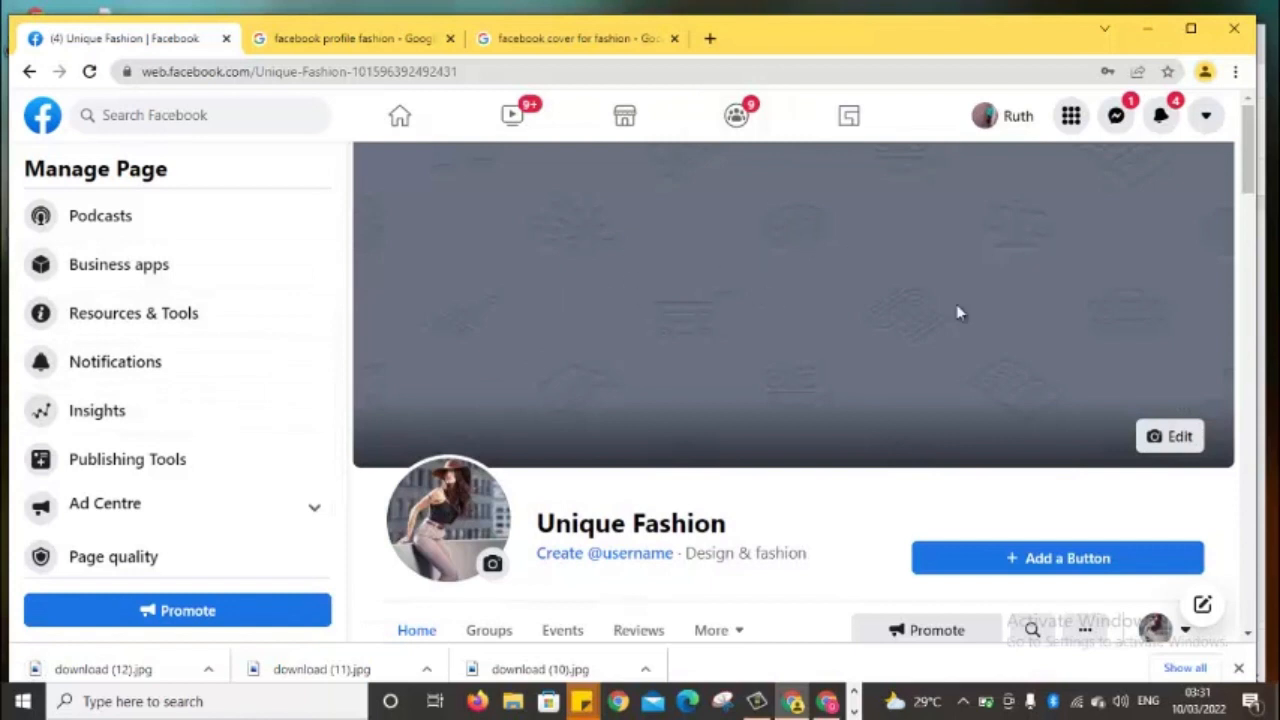
# Browse the page's existing photo albums for a cover, then close the picker without choosing
pyautogui.click(1176, 436)
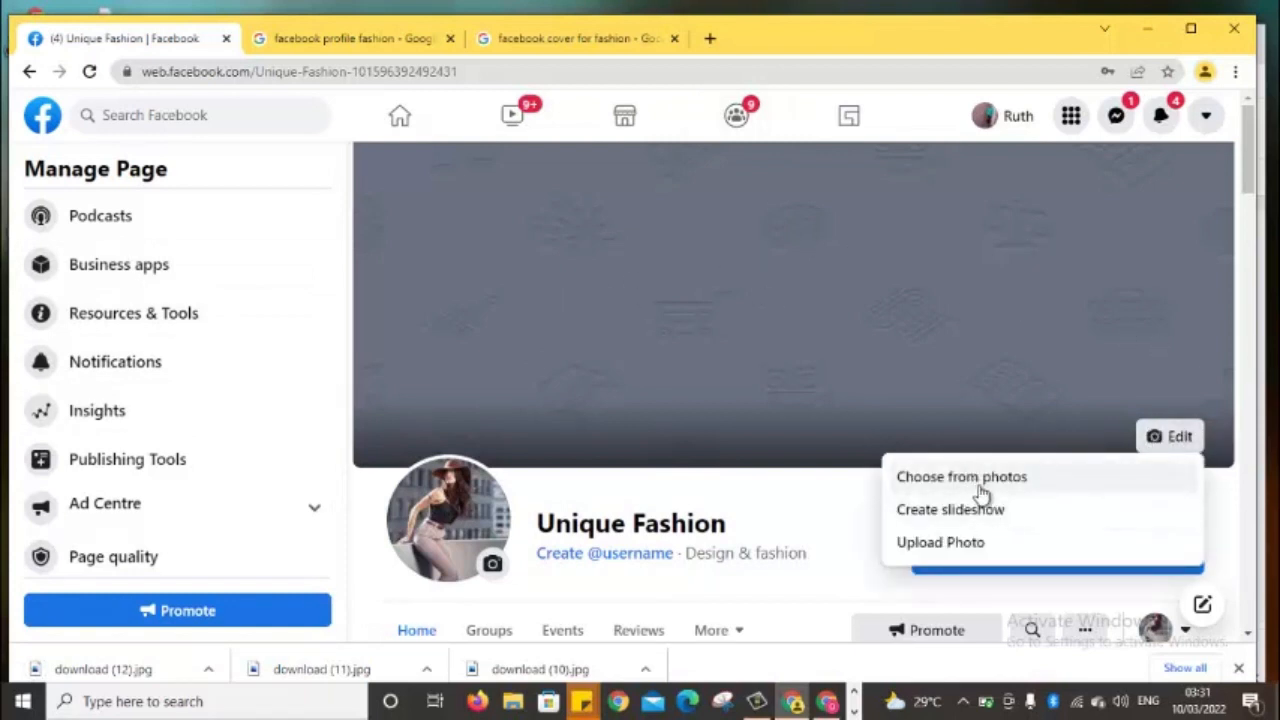
pyautogui.click(982, 491)
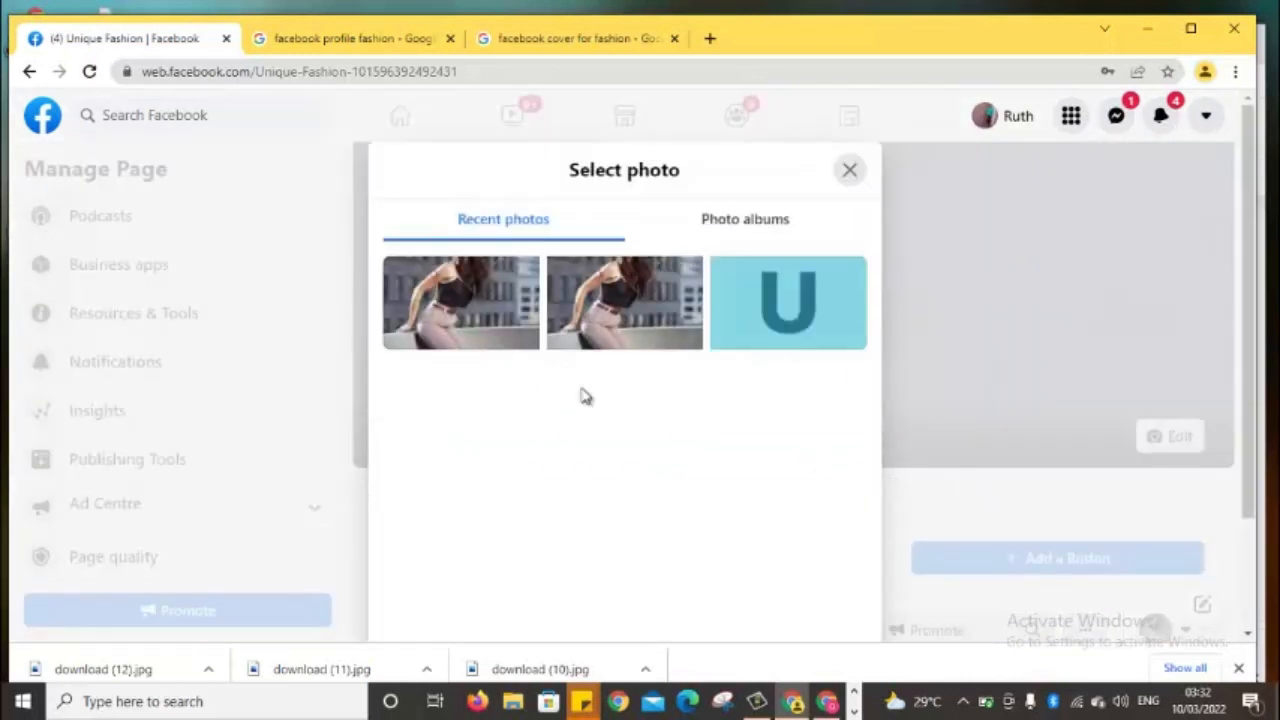
pyautogui.click(761, 224)
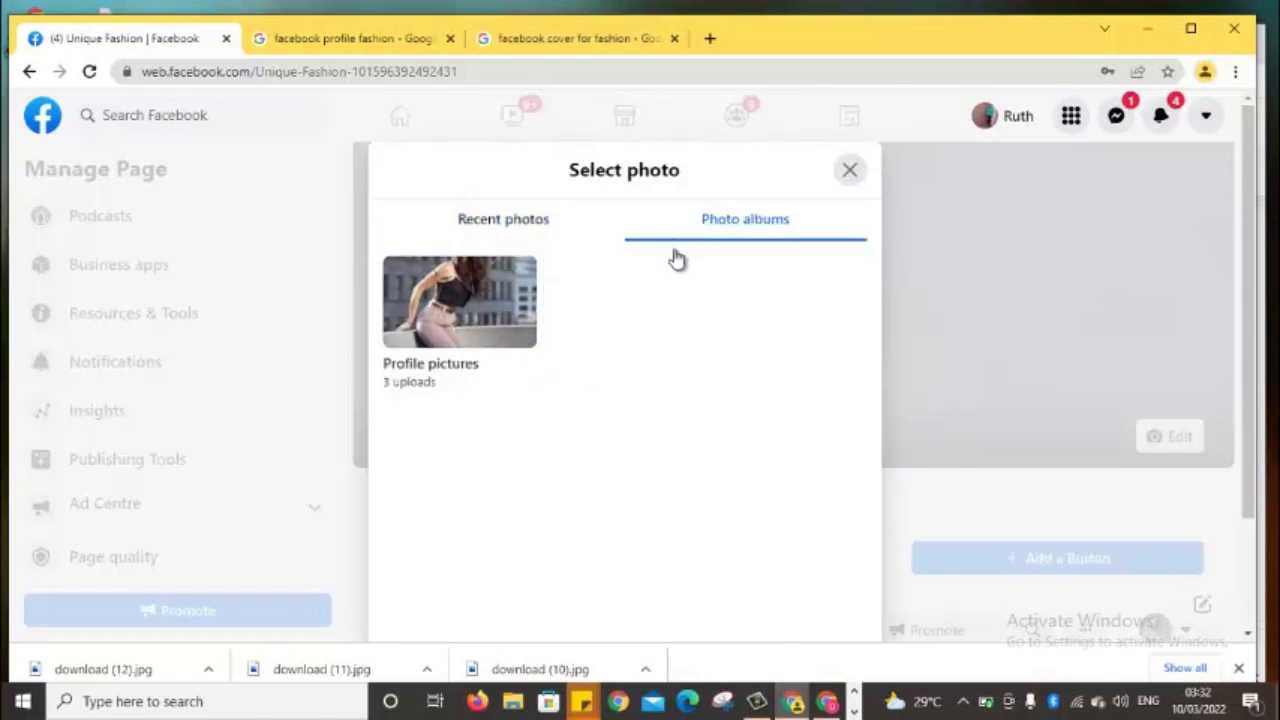
pyautogui.click(848, 176)
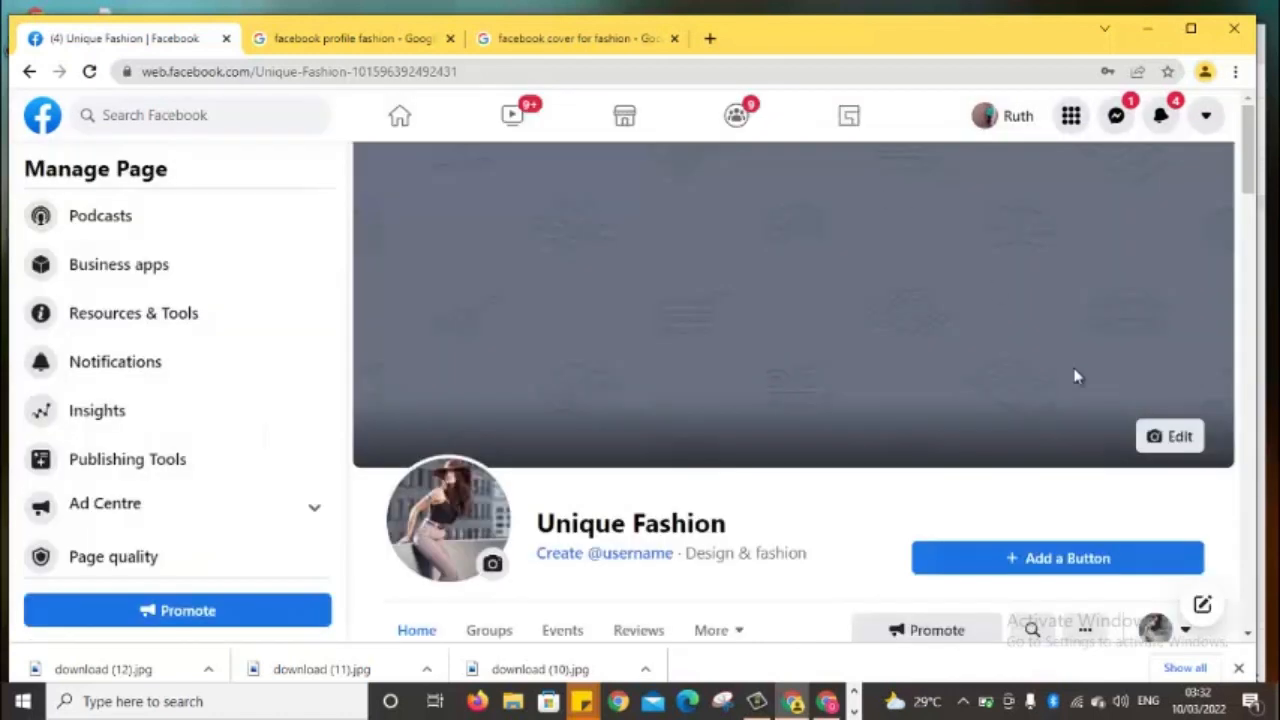
# Upload download (12) from the computer as the Unique Fashion page's pending cover photo
pyautogui.click(1172, 446)
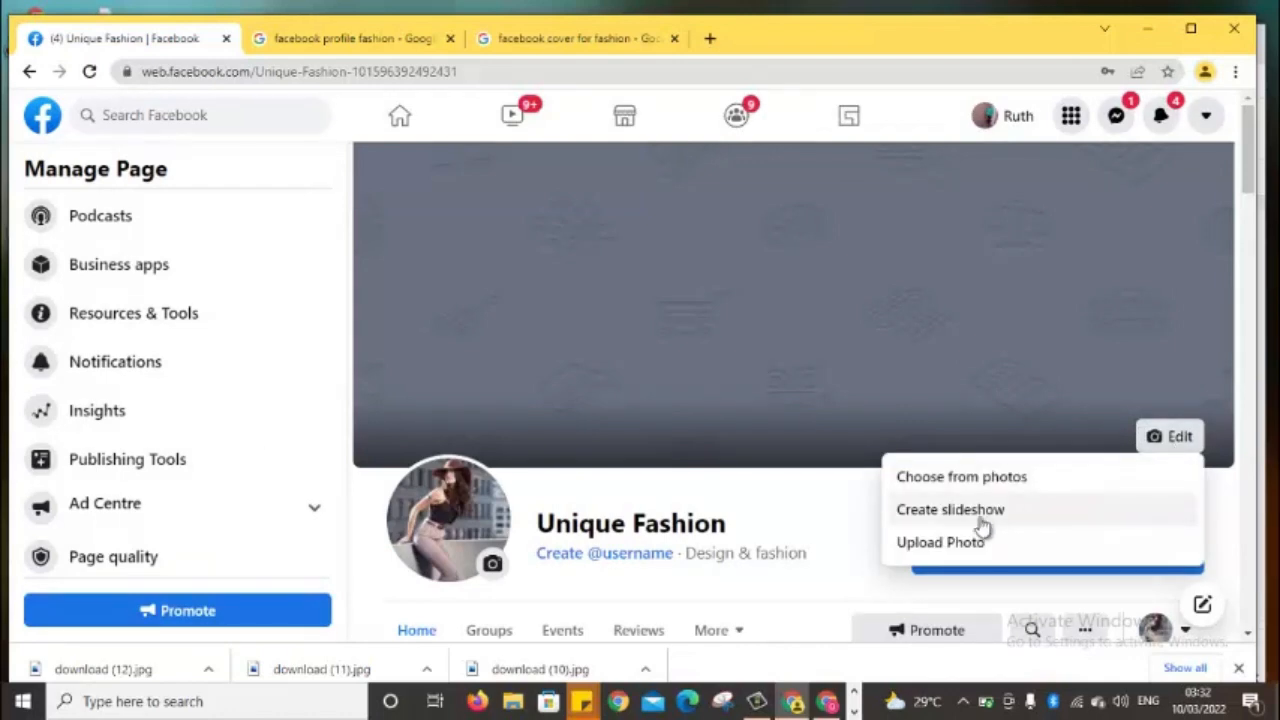
pyautogui.click(957, 552)
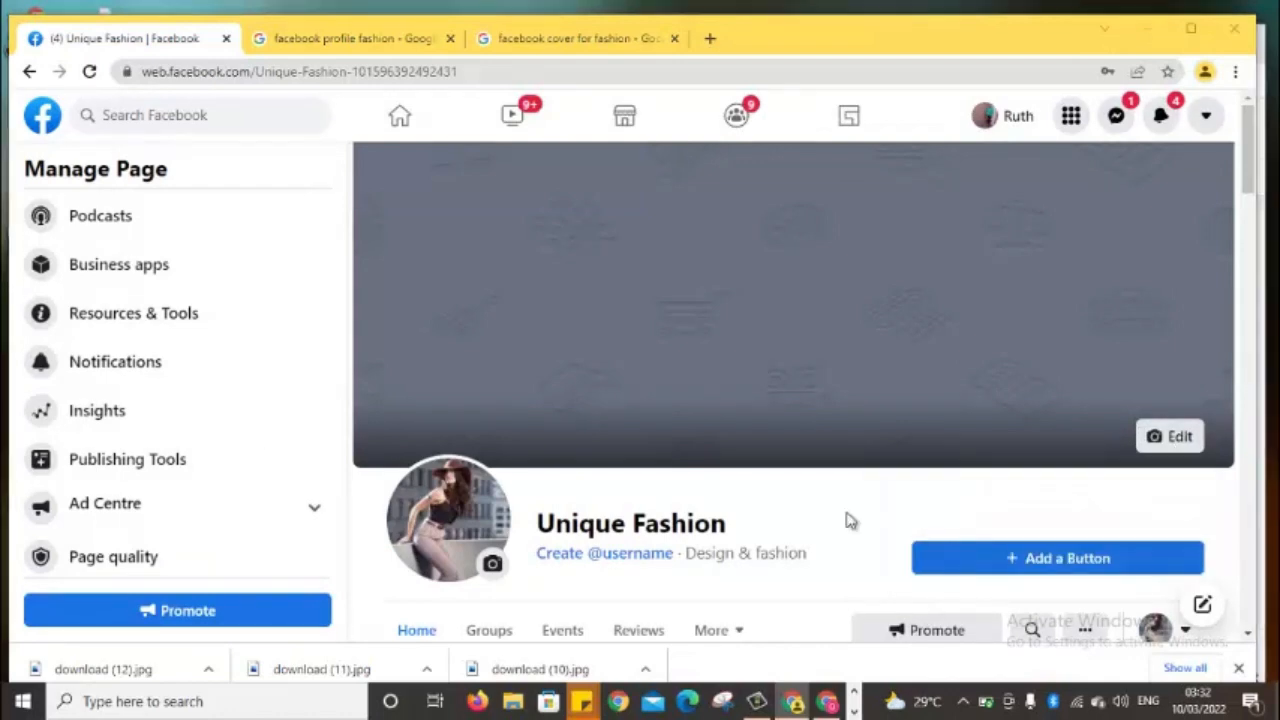
pyautogui.click(227, 232)
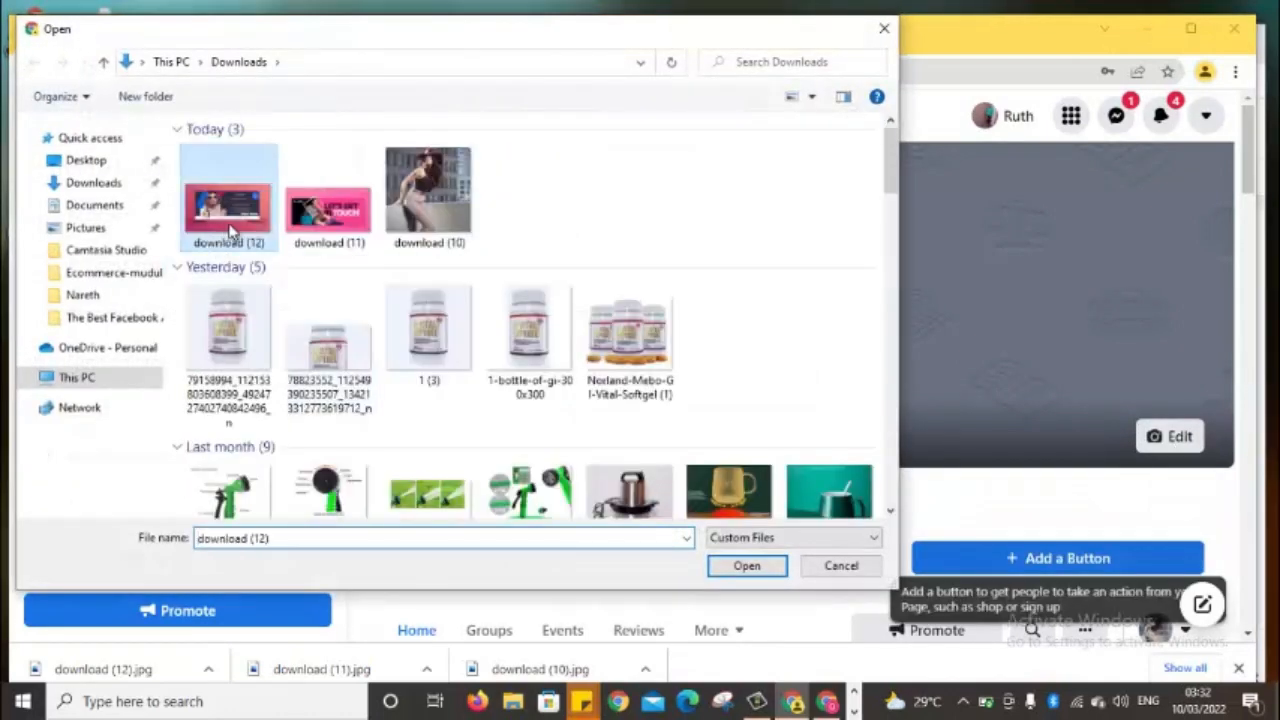
pyautogui.click(748, 567)
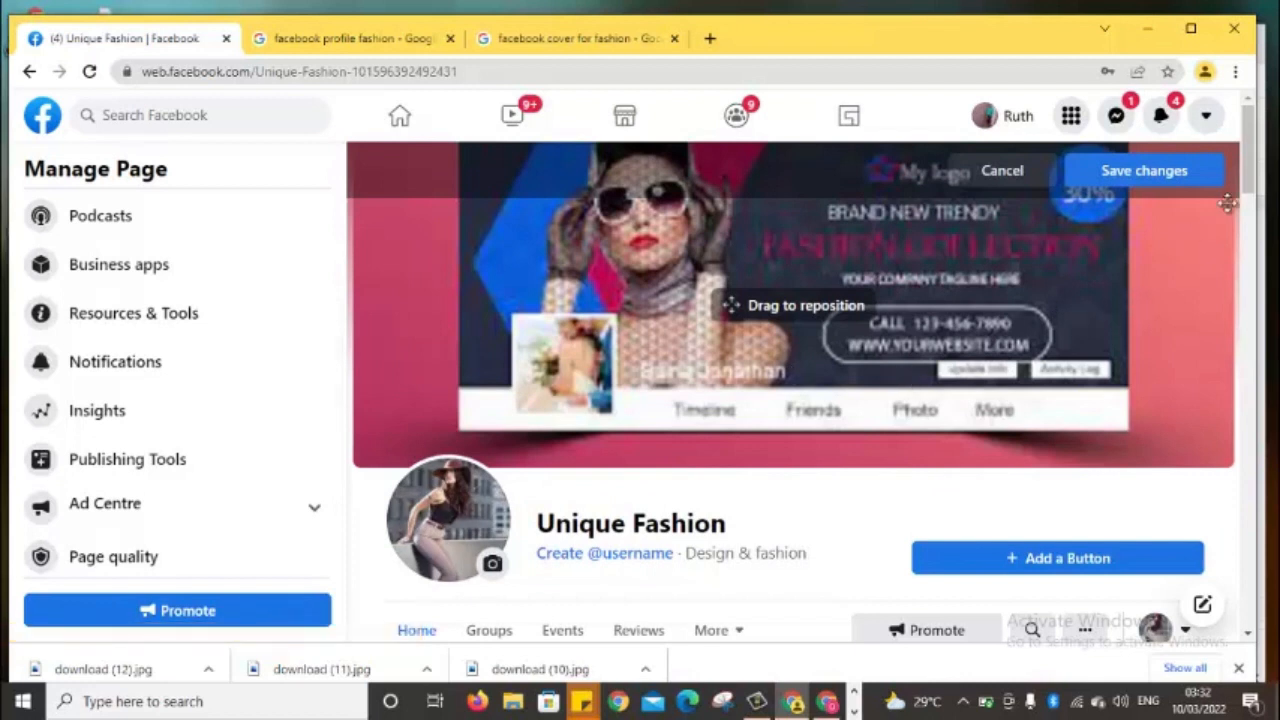
pyautogui.scroll(-1, 1247, 174)
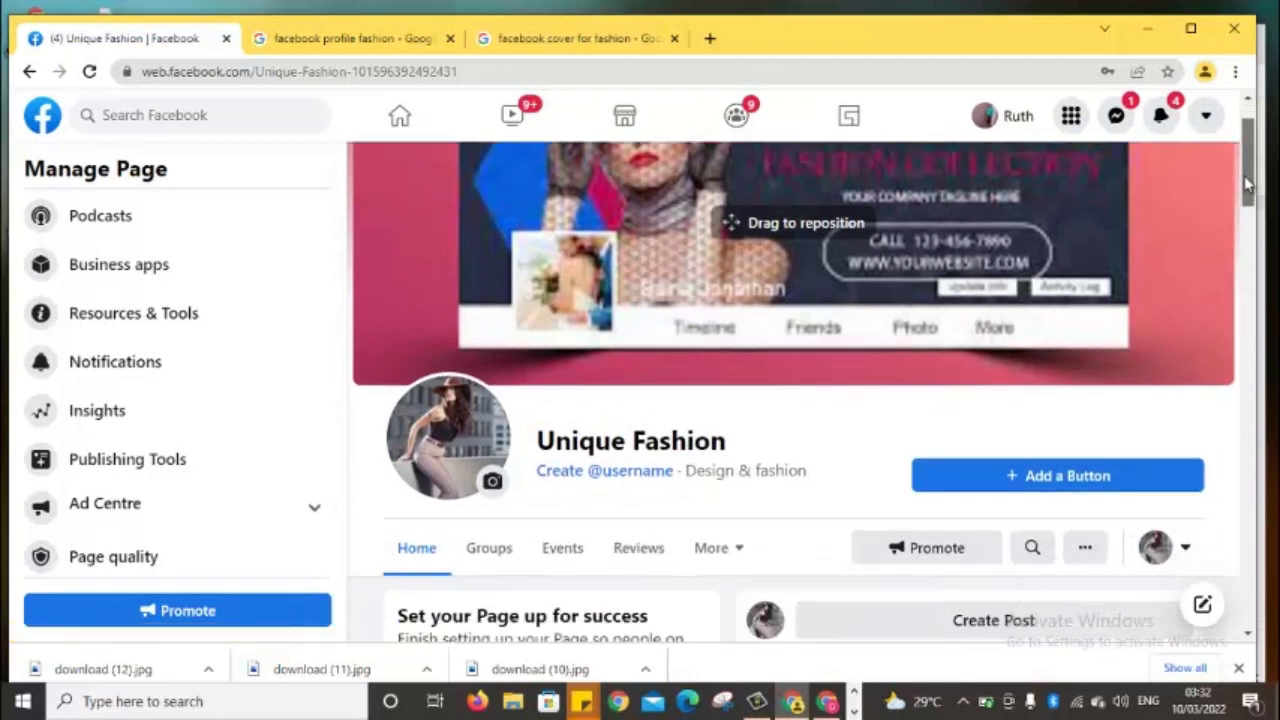
pyautogui.scroll(1, 1247, 174)
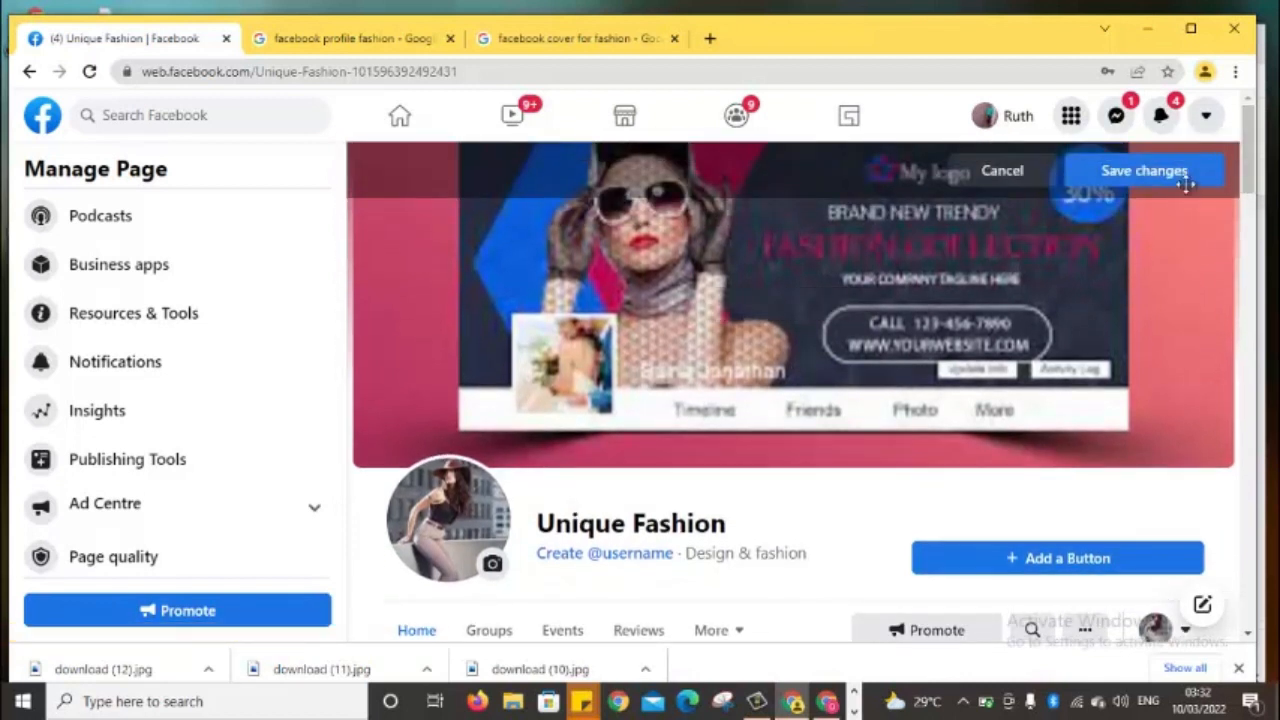
pyautogui.moveTo(1246, 200); pyautogui.dragTo(1254, 172)
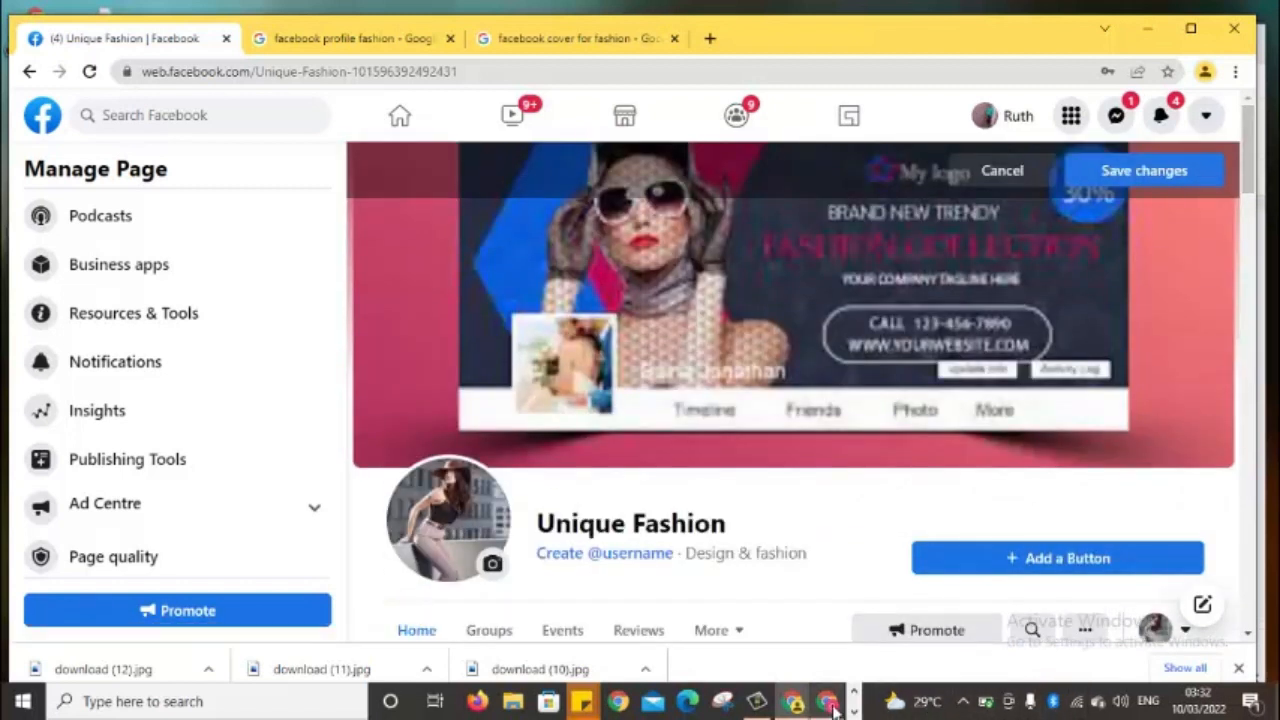
# Minimize Camtasia Studio so the Facebook cover editor is visible again
pyautogui.click(757, 703)
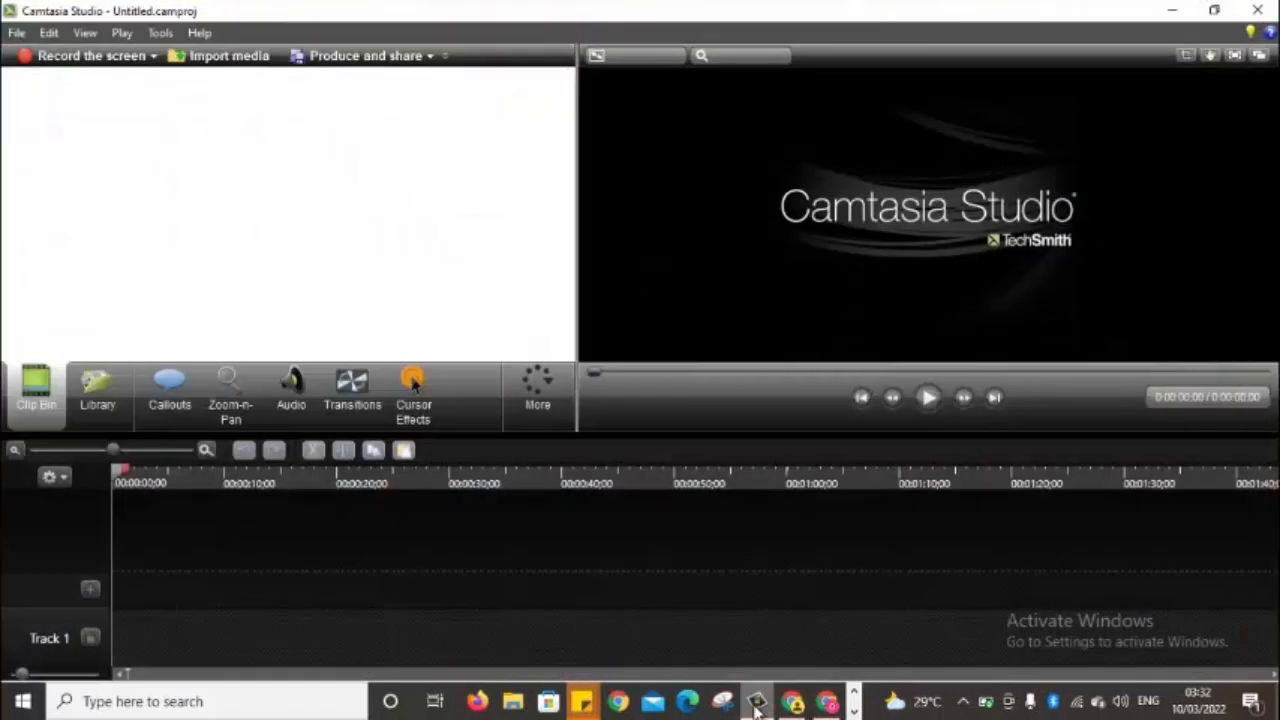
pyautogui.click(757, 703)
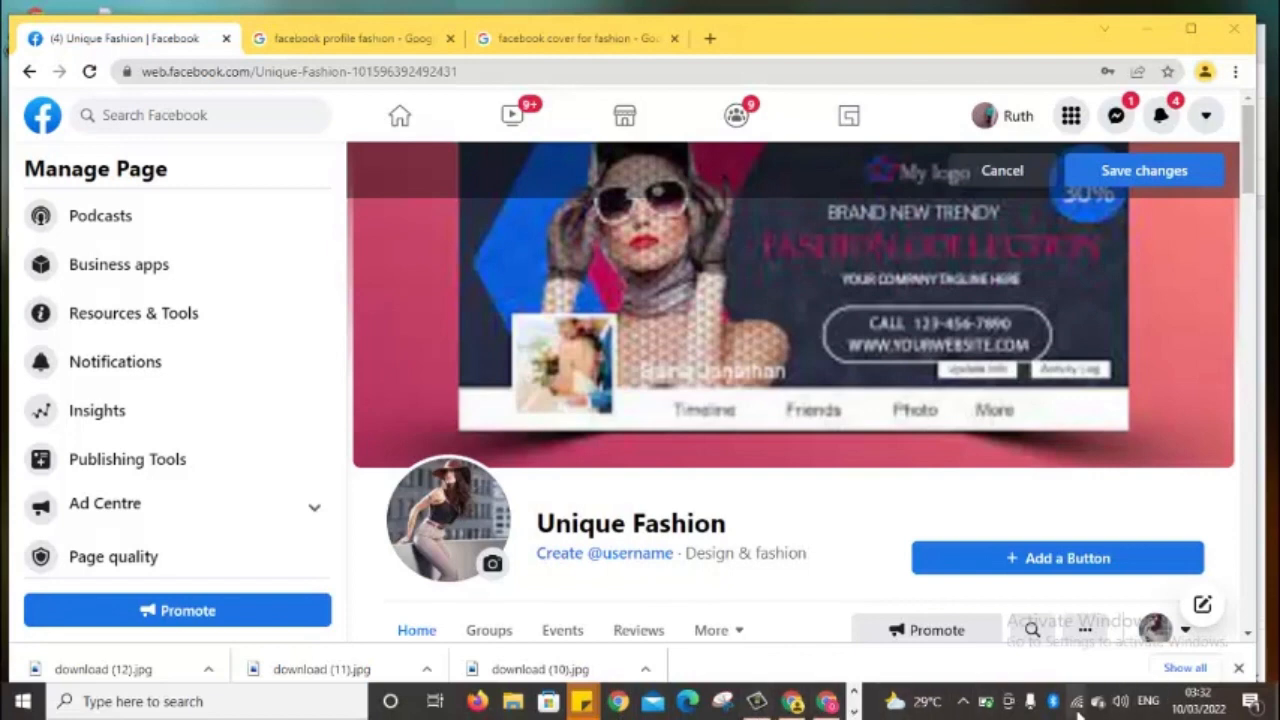
pyautogui.click(1147, 29)
pyautogui.click(1157, 40)
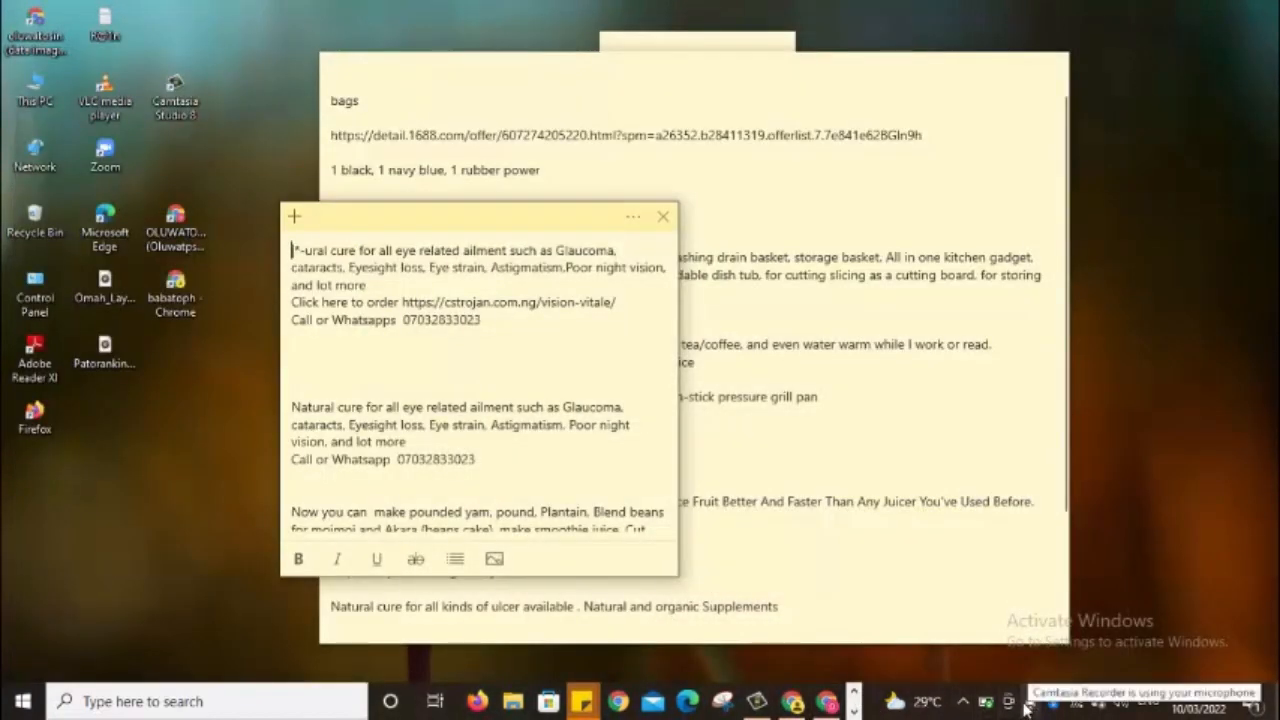
pyautogui.click(792, 703)
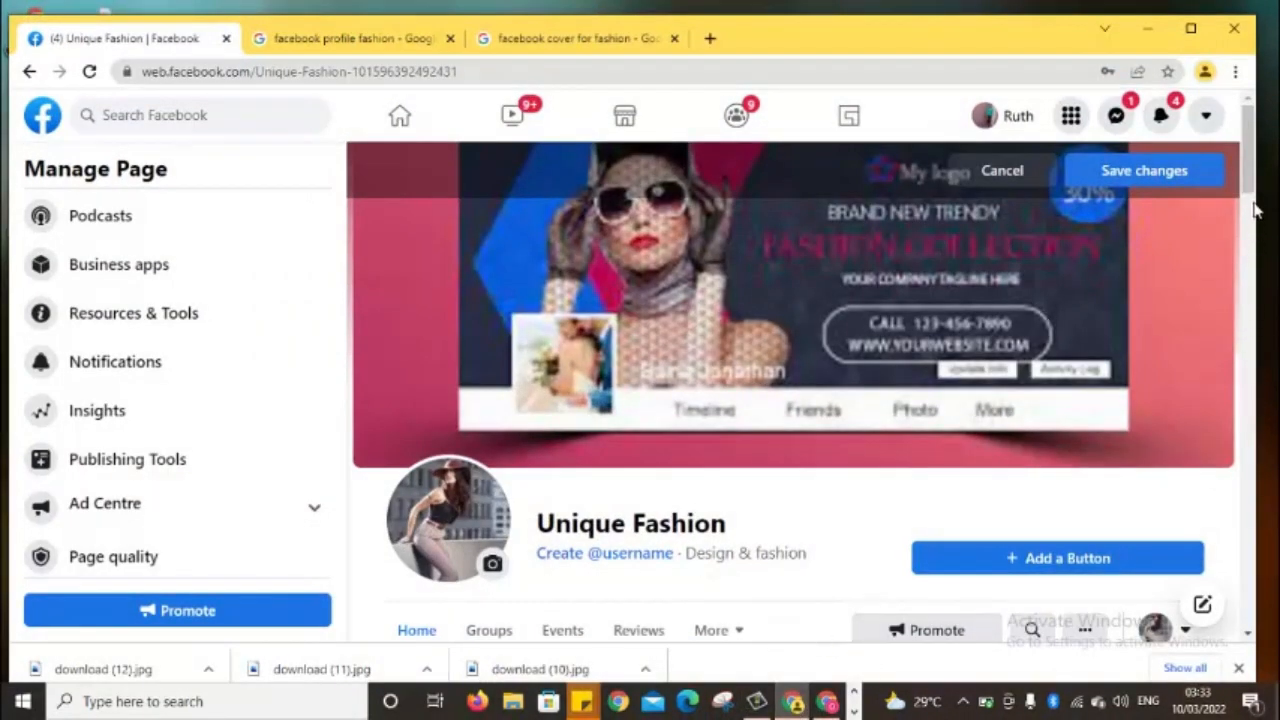
pyautogui.moveTo(1250, 175); pyautogui.dragTo(1250, 240)
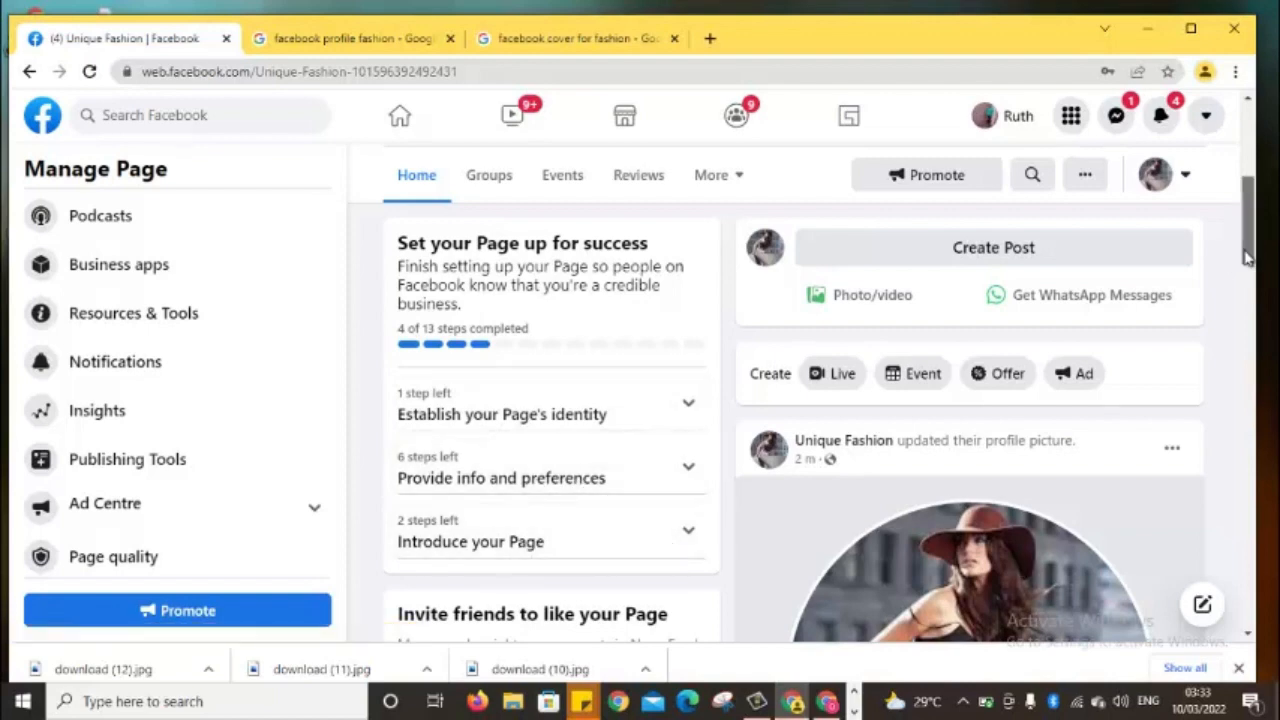
# Send invitations to like Unique Fashion to the suggested friends in the Invite friends card
pyautogui.scroll(-3, 1248, 250)
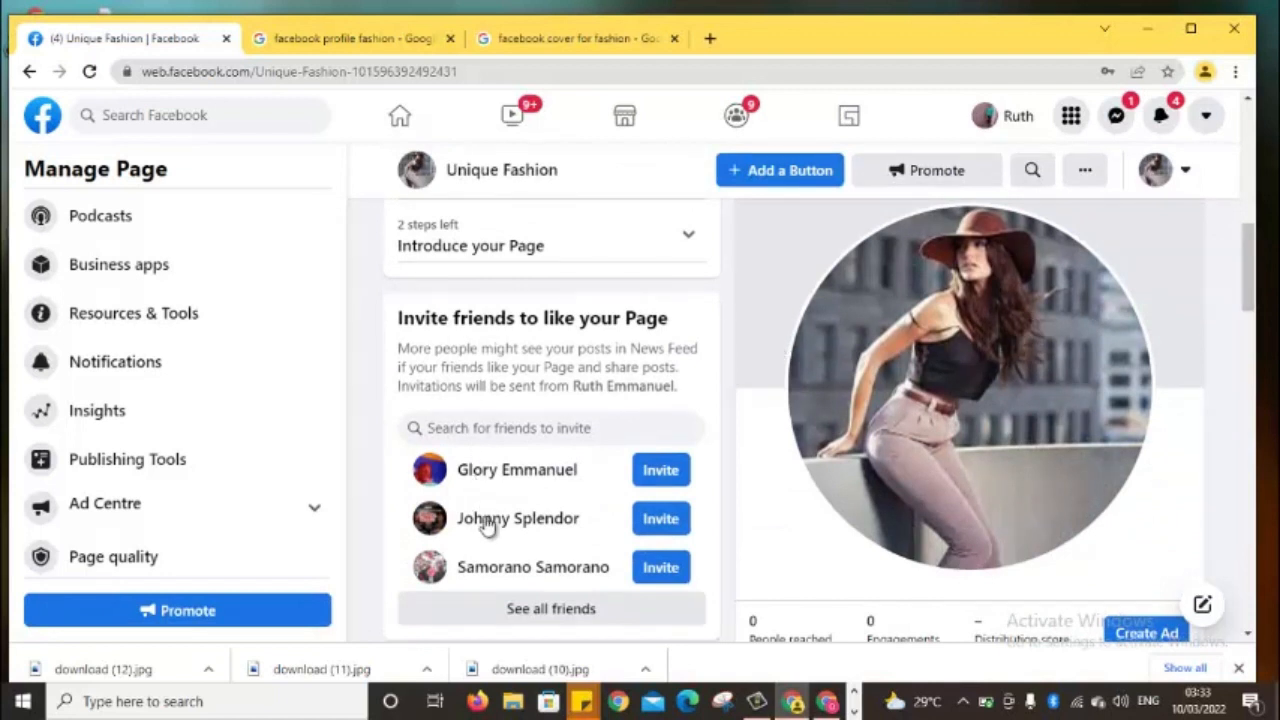
pyautogui.click(668, 478)
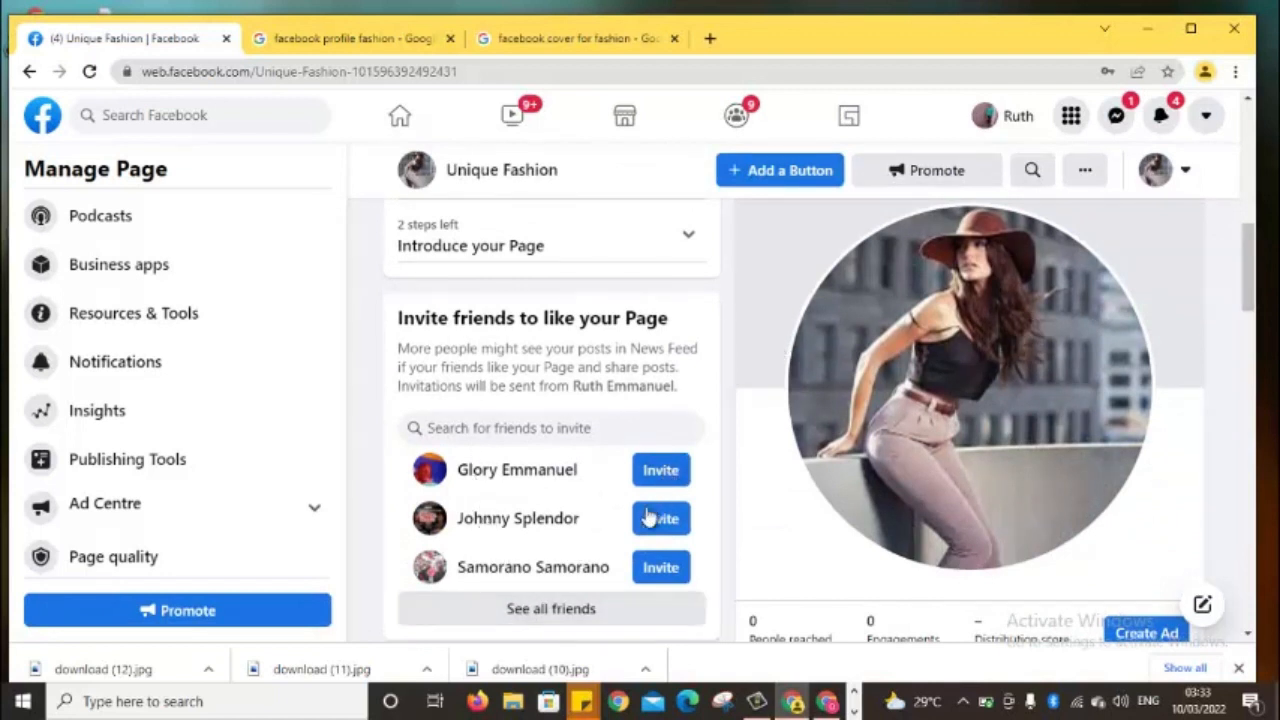
pyautogui.click(658, 578)
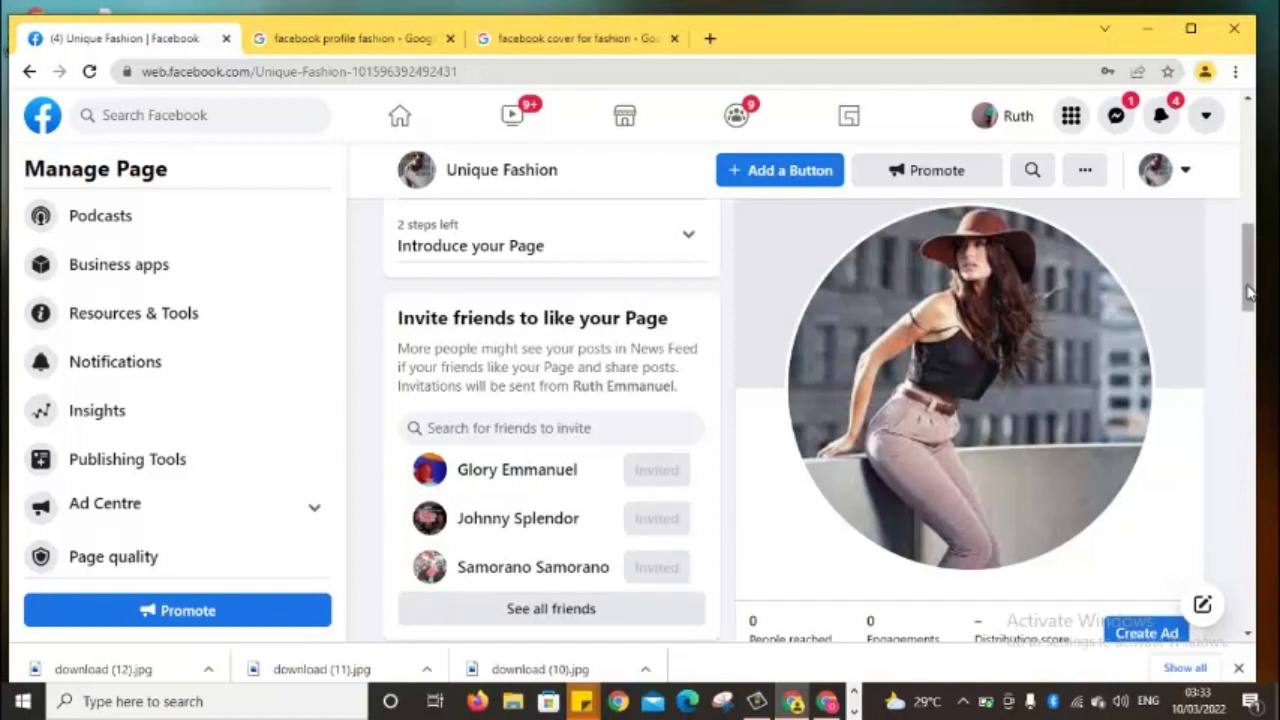
pyautogui.moveTo(1248, 292); pyautogui.dragTo(1231, 354)
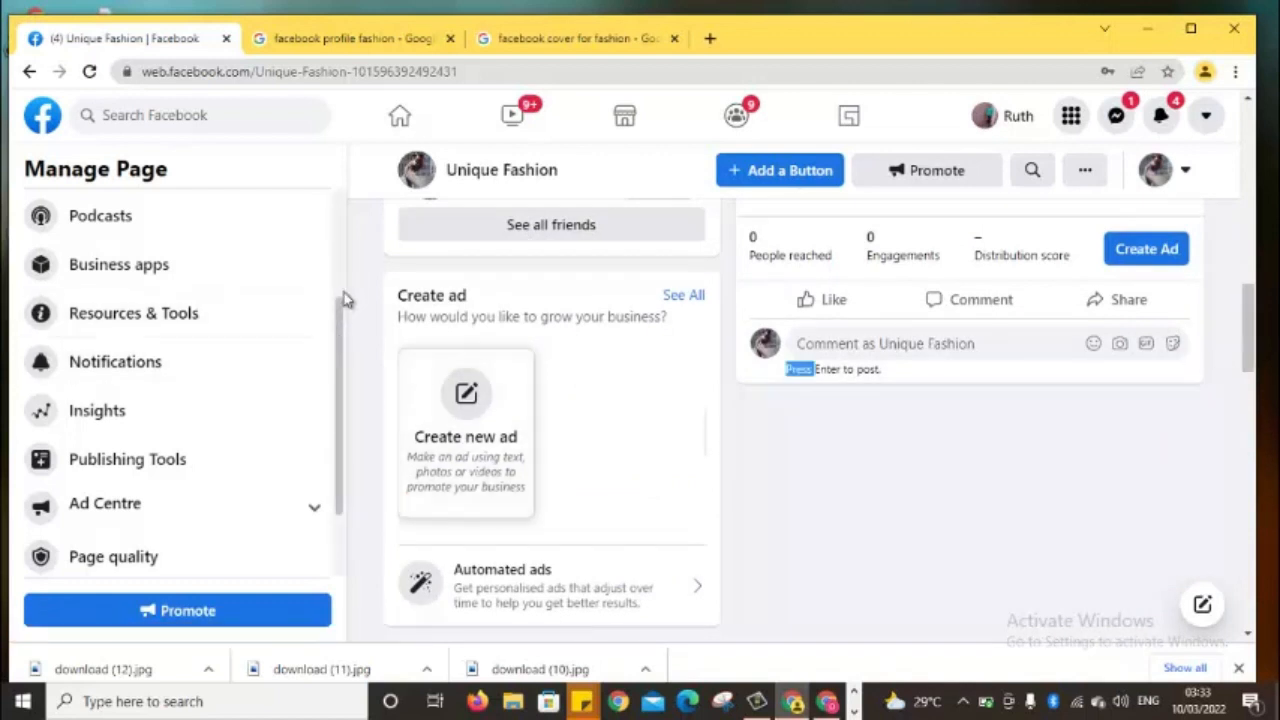
pyautogui.moveTo(340, 305); pyautogui.dragTo(320, 440)
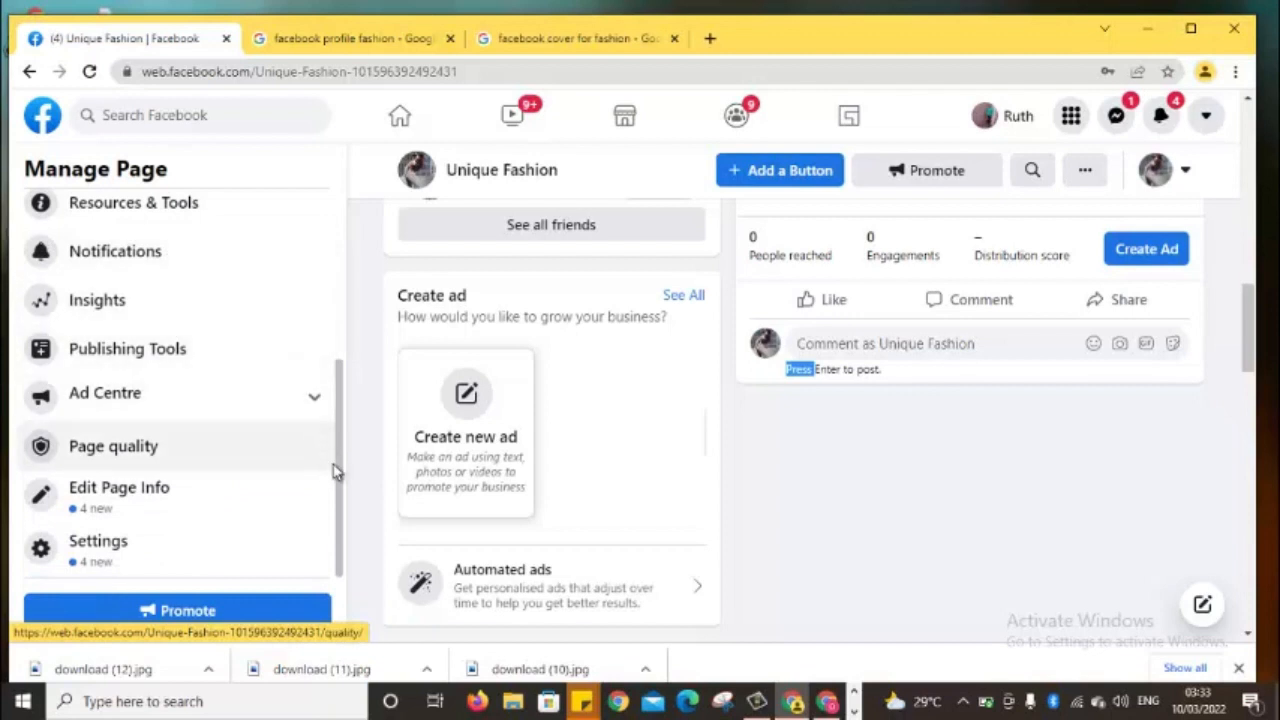
# Open Settings from the Manage Page sidebar to show the page's General settings
pyautogui.click(150, 566)
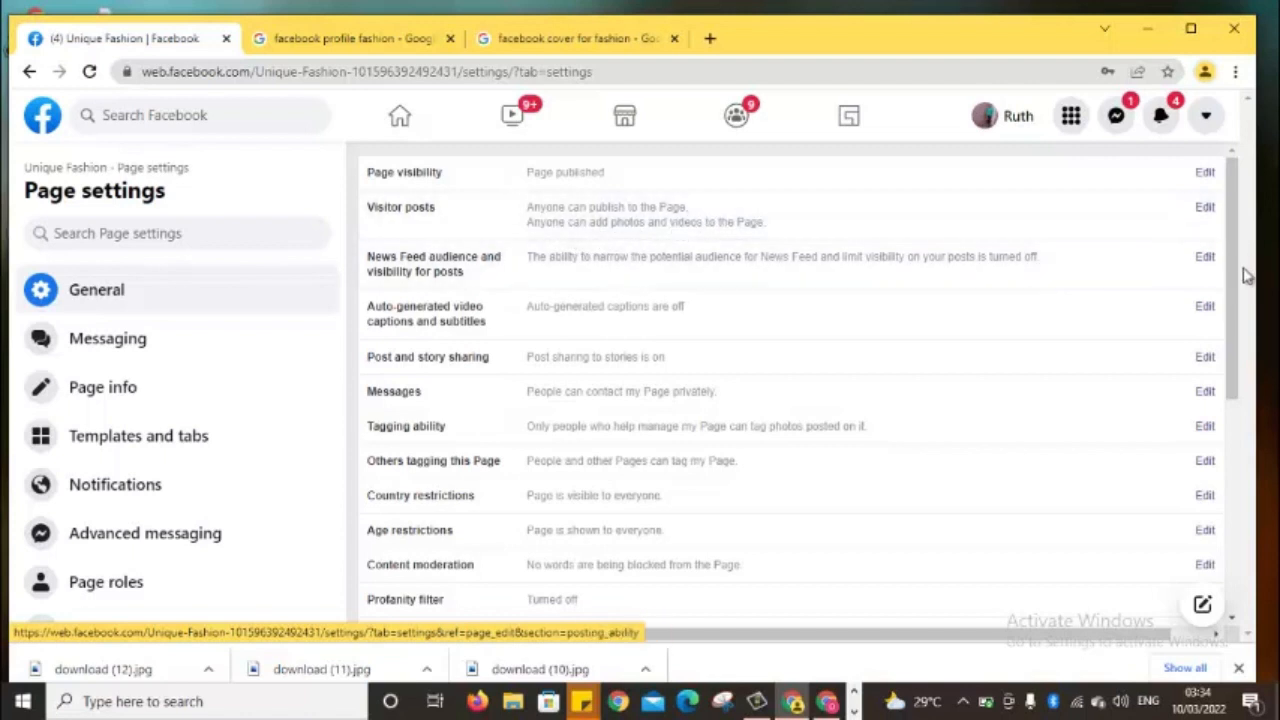
pyautogui.moveTo(1236, 288); pyautogui.dragTo(1237, 506)
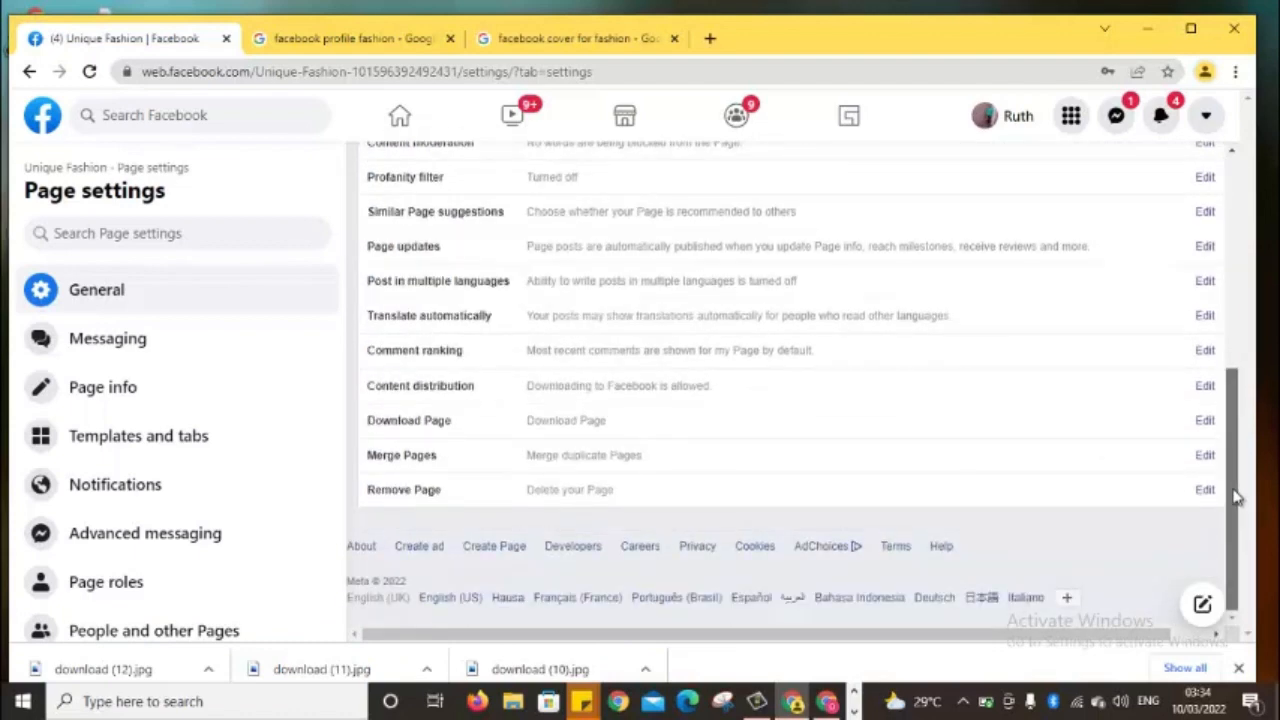
pyautogui.moveTo(1237, 500); pyautogui.dragTo(1189, 457)
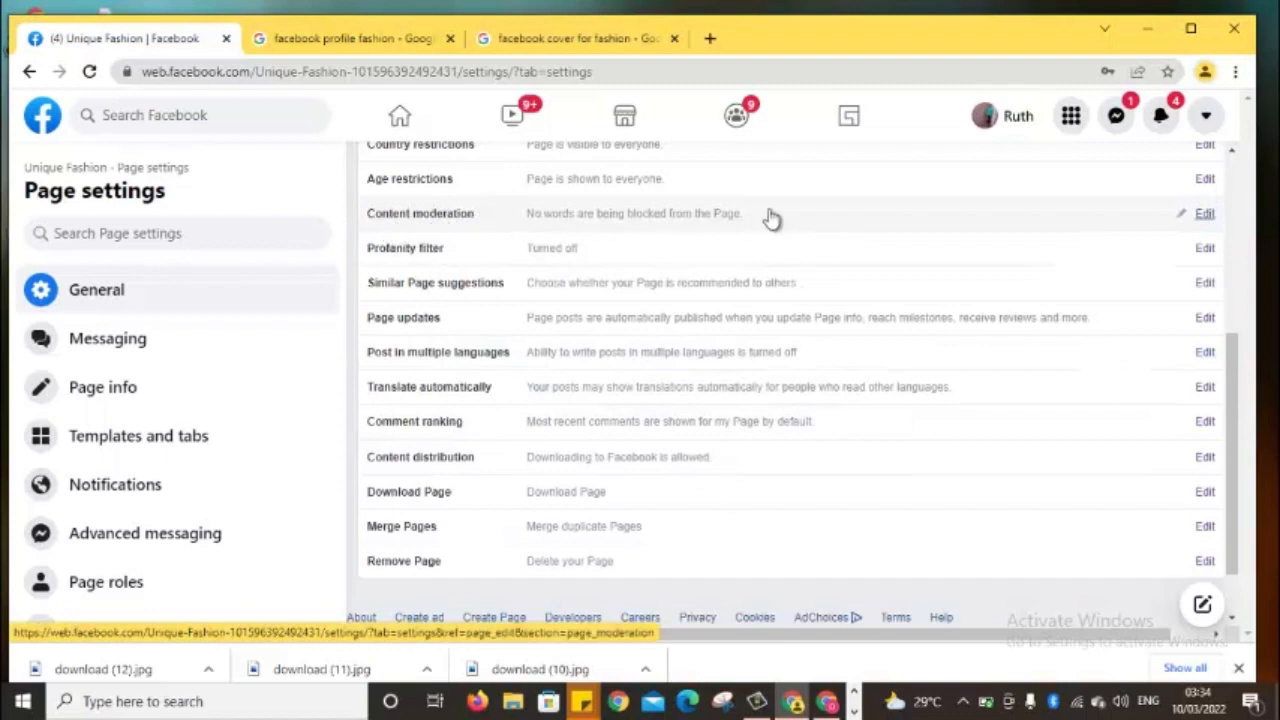
# Edit Content moderation and add fake, is working and jumia as hidden words
pyautogui.click(1205, 218)
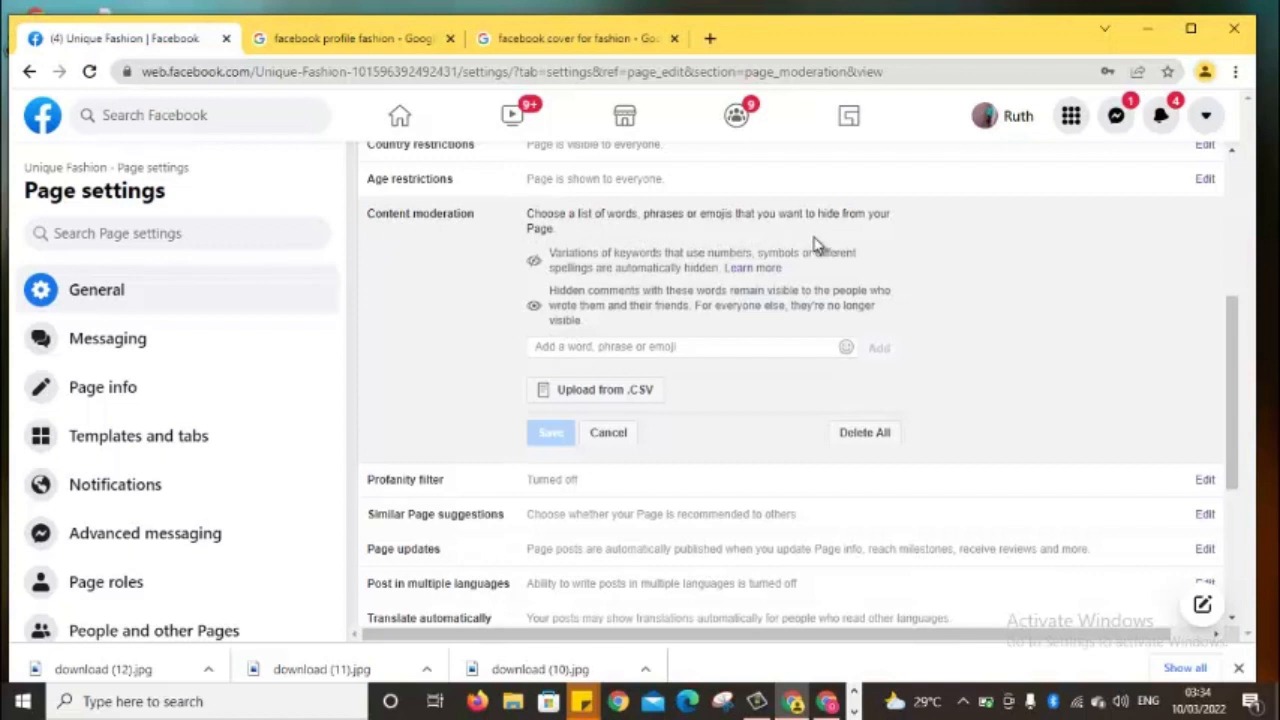
pyautogui.click(632, 346)
pyautogui.write('fake')
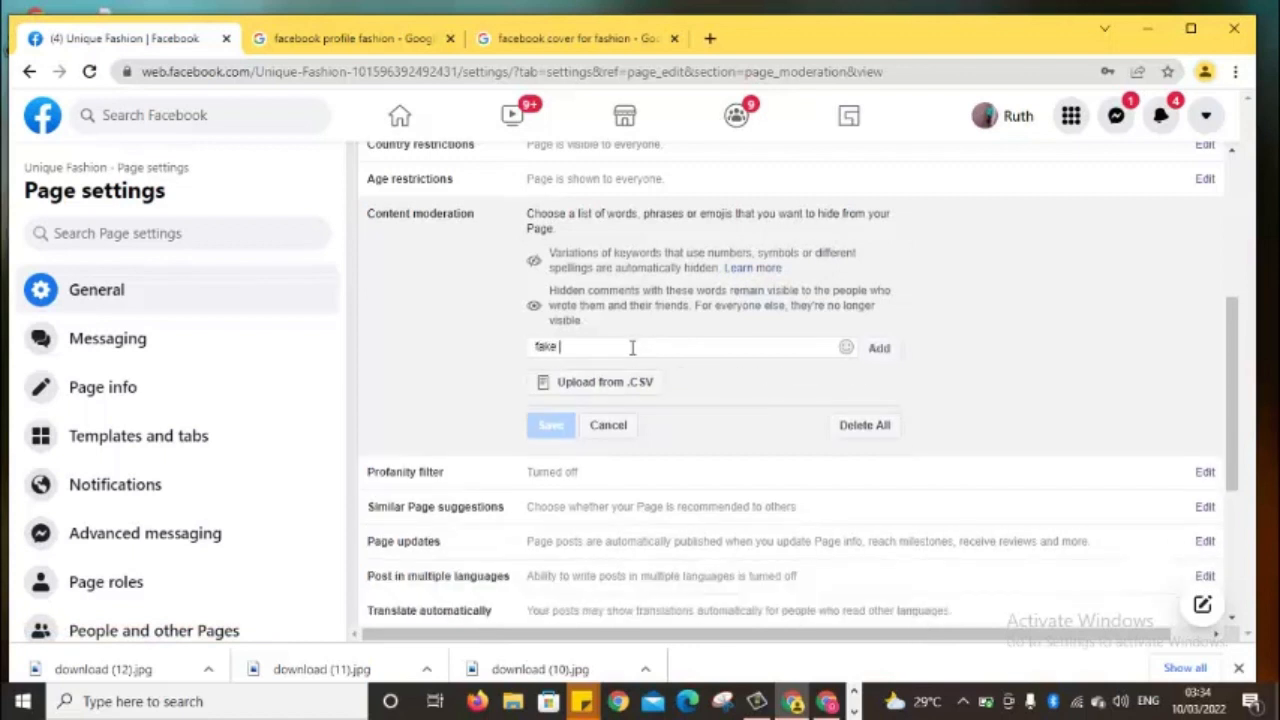
pyautogui.press('Return')
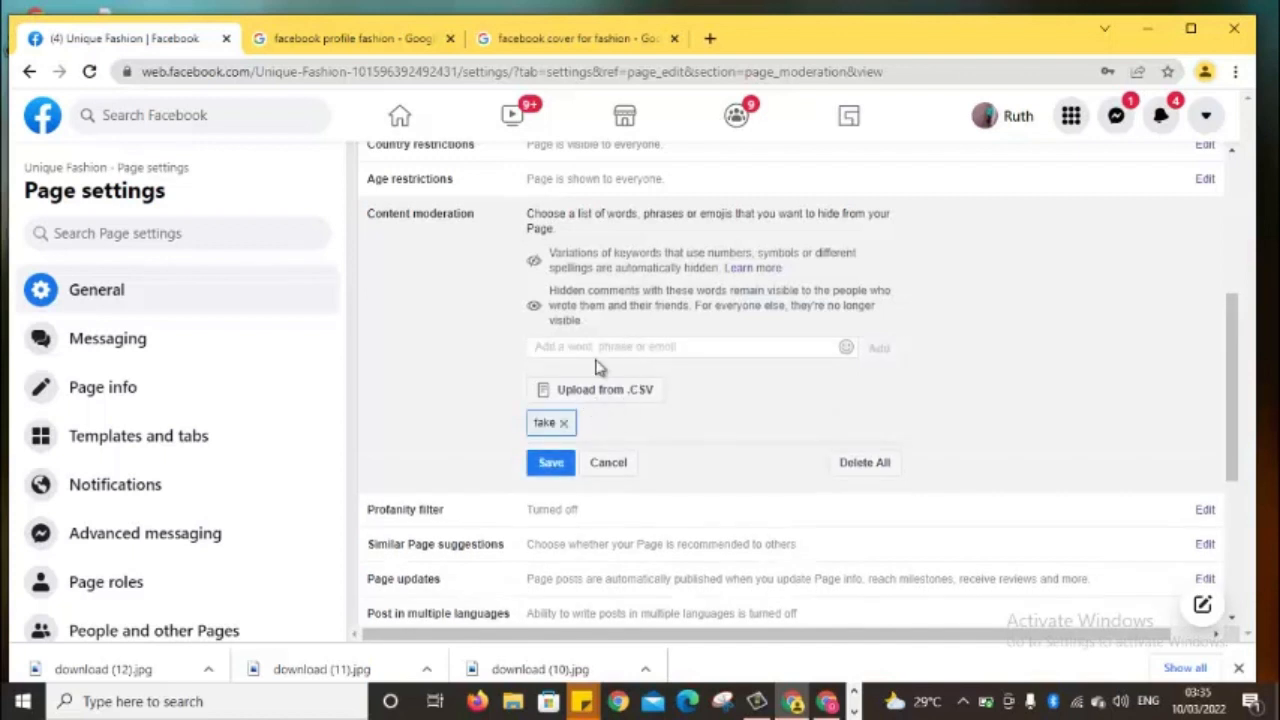
pyautogui.write('s workin')
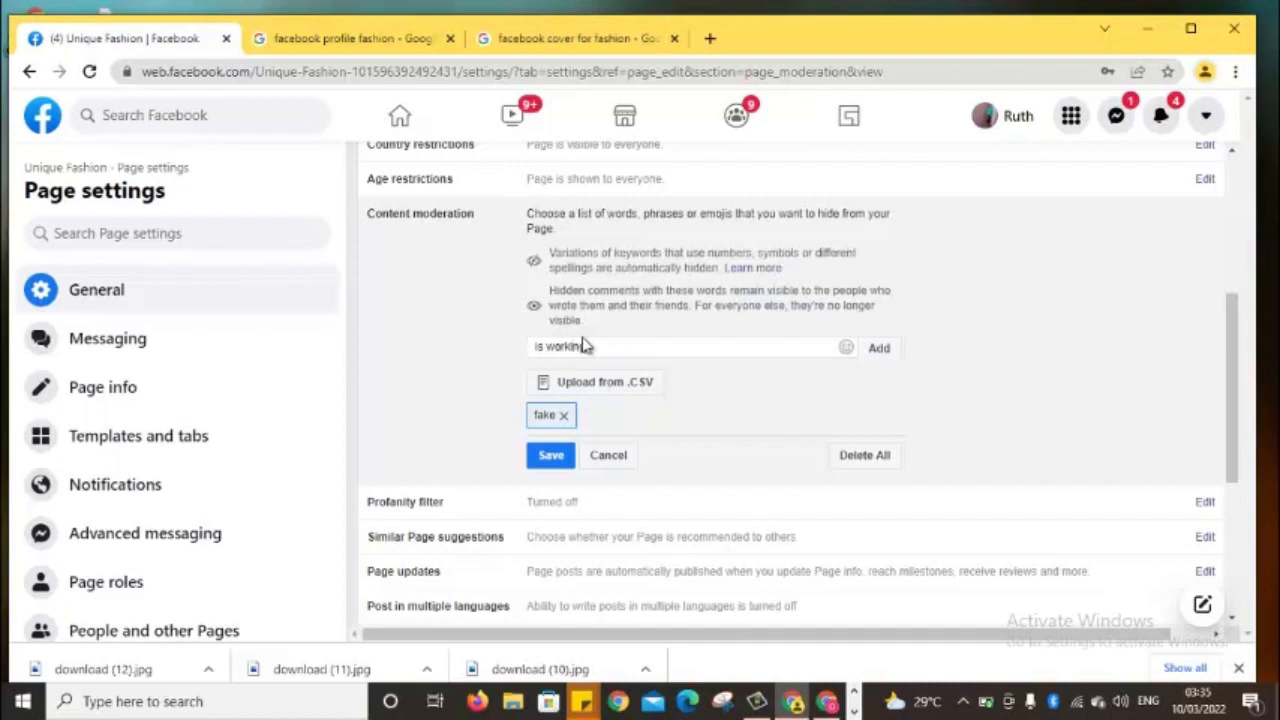
pyautogui.write('g')
pyautogui.press('Return')
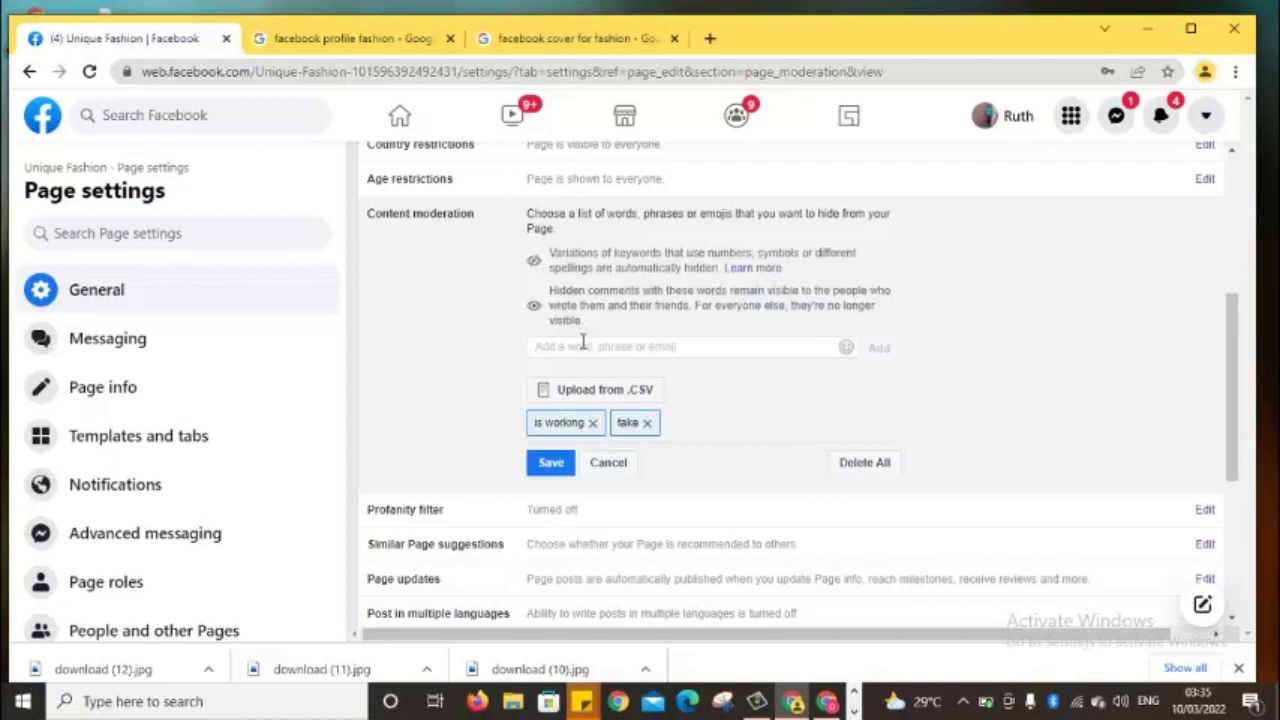
pyautogui.write('it')
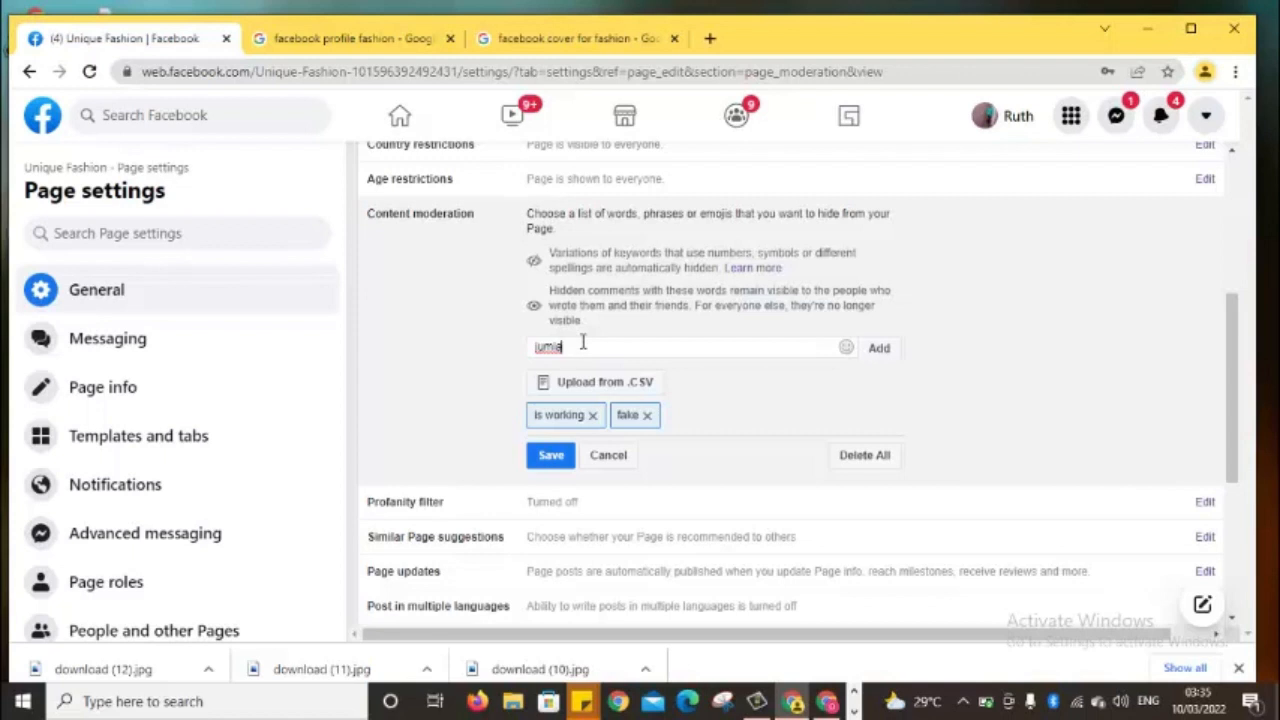
pyautogui.press('Return')
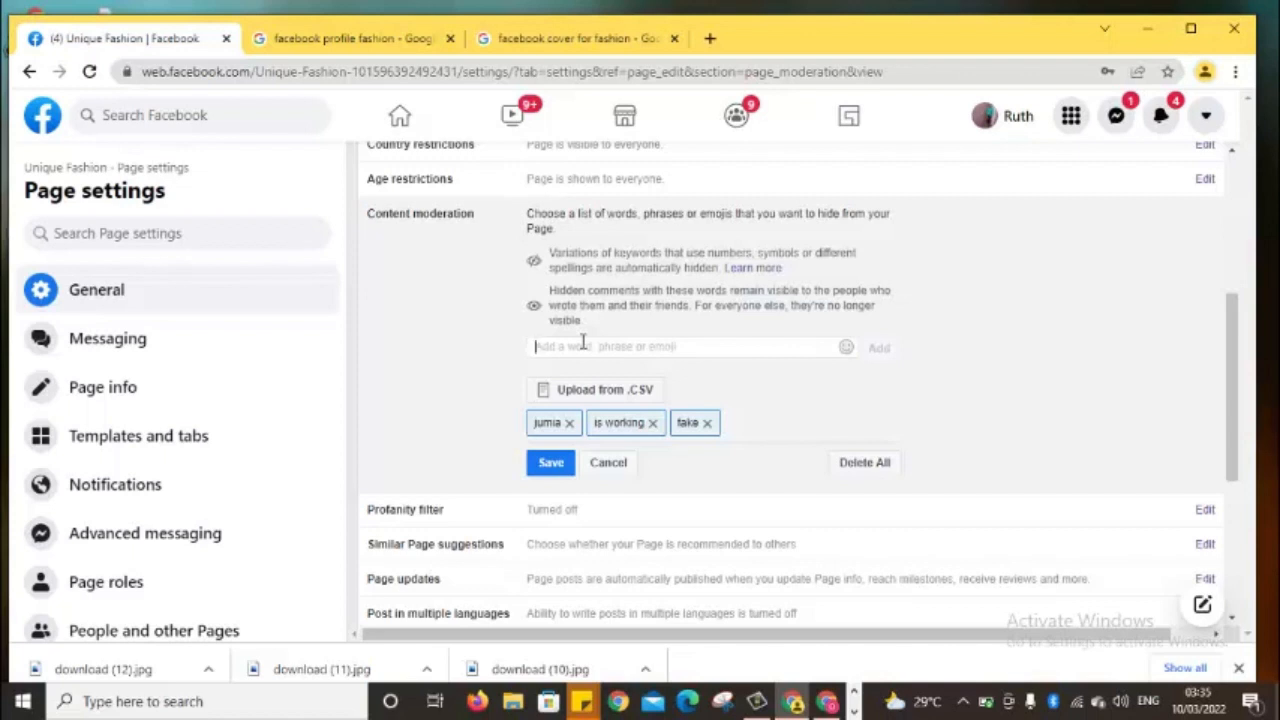
# Add scamm to the hidden words and save the moderation list
pyautogui.click(583, 342)
pyautogui.write('scamm')
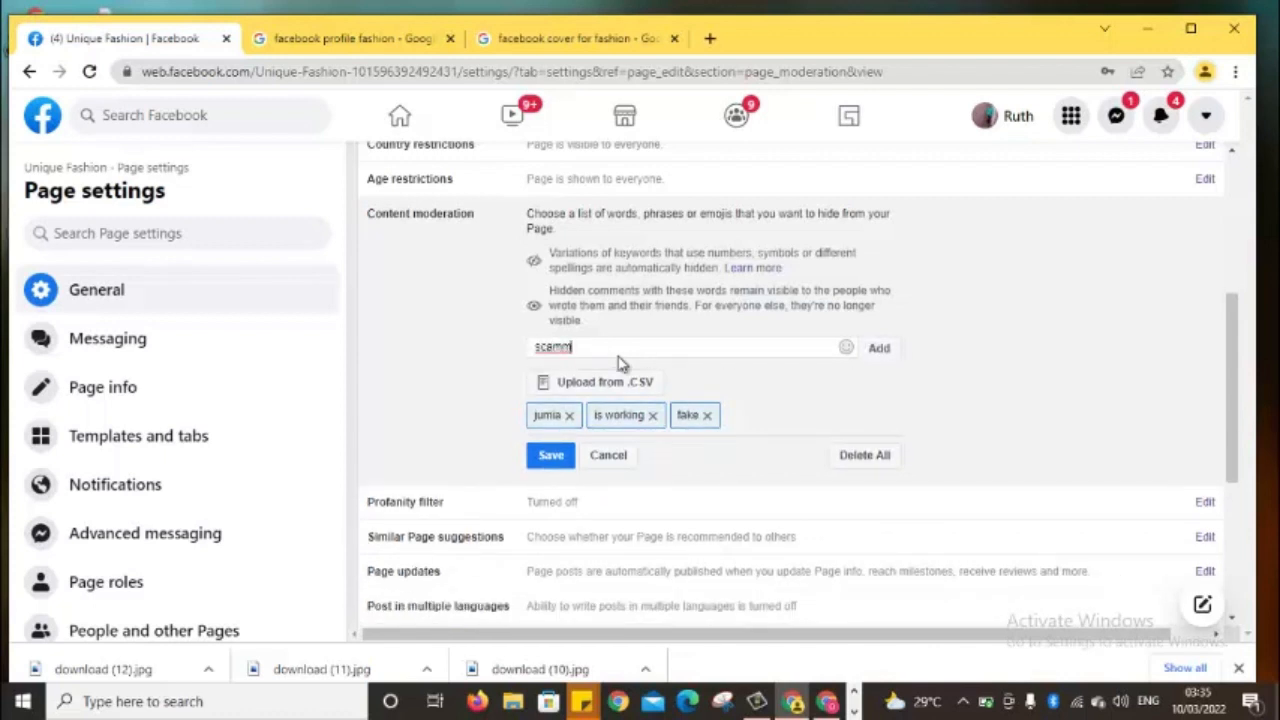
pyautogui.press('Return')
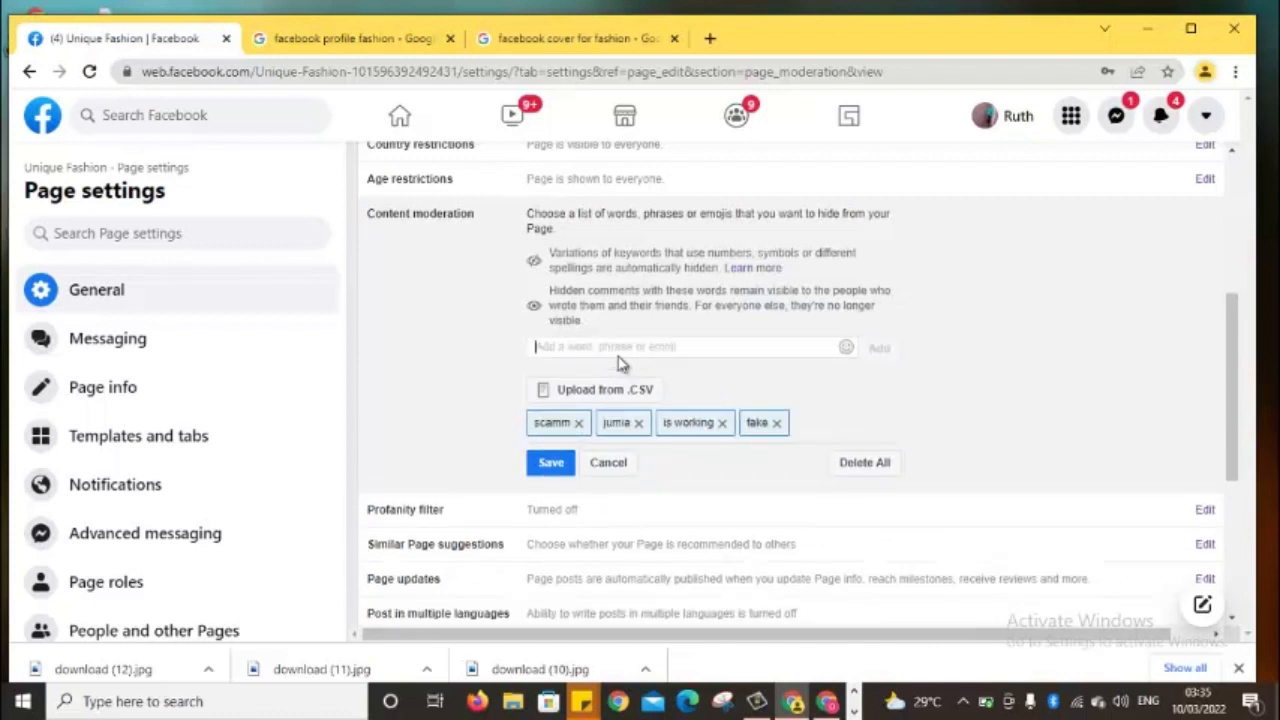
pyautogui.click(550, 466)
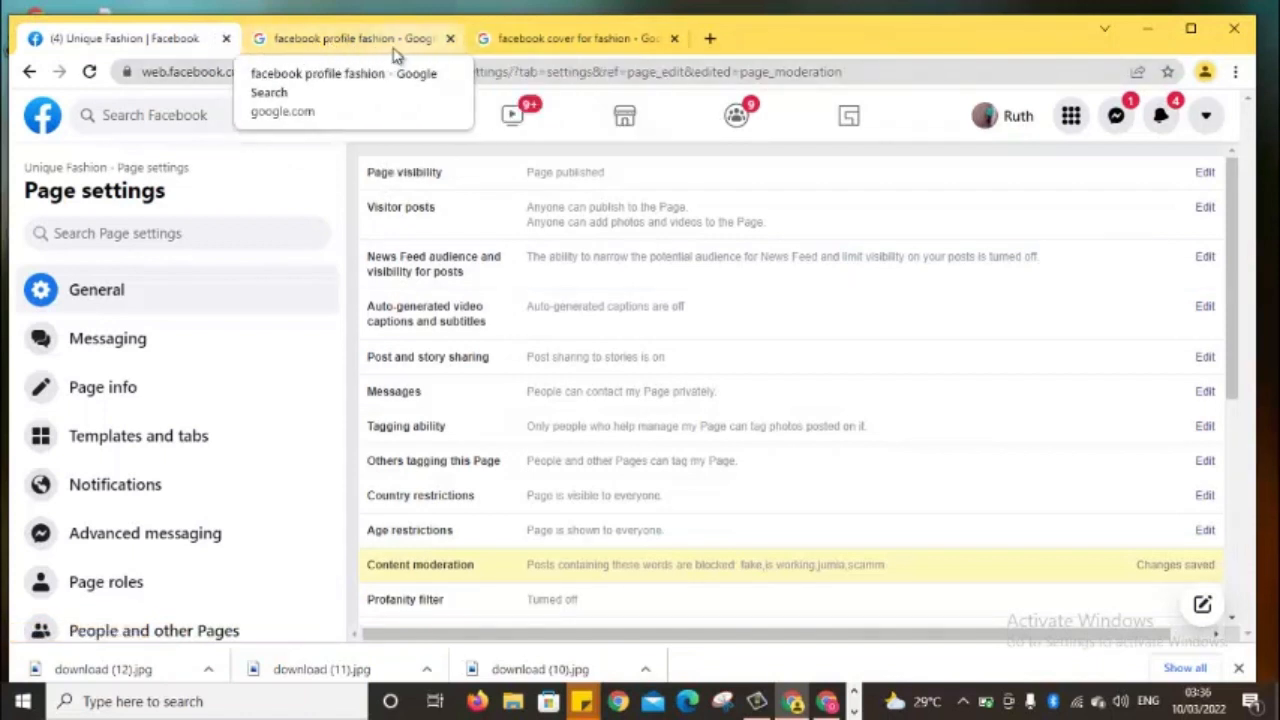
pyautogui.click(340, 40)
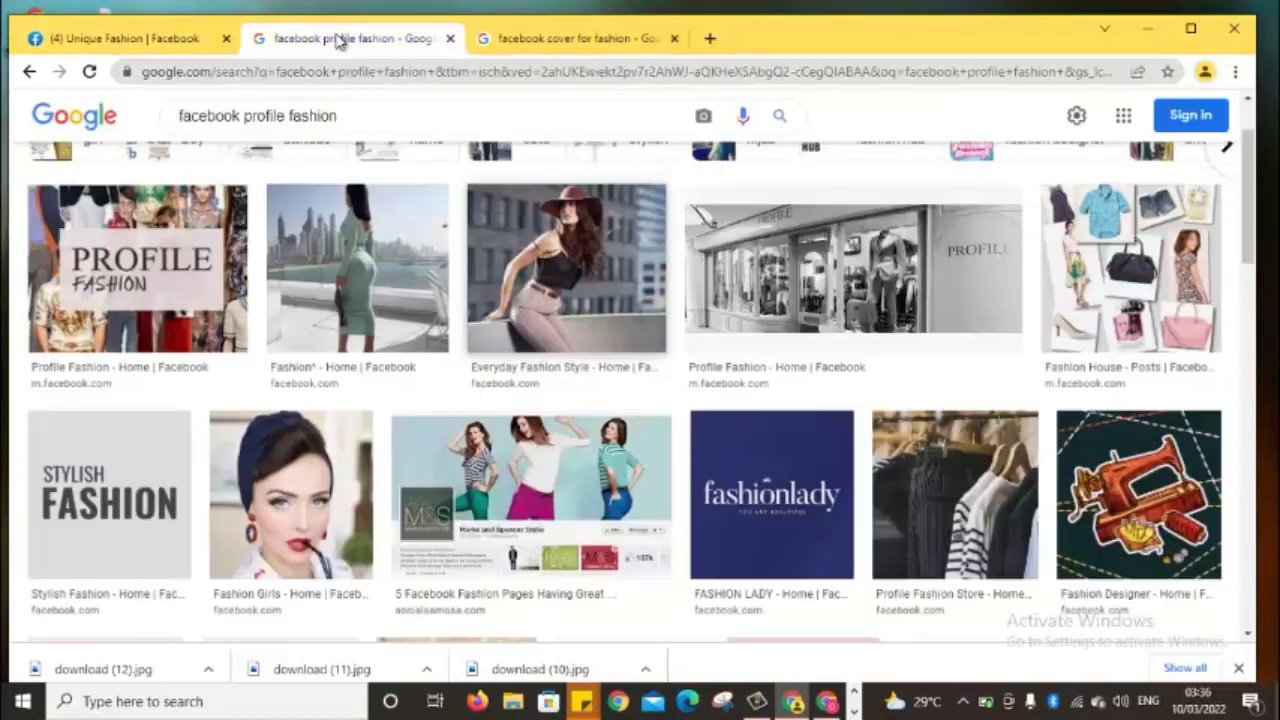
pyautogui.click(175, 45)
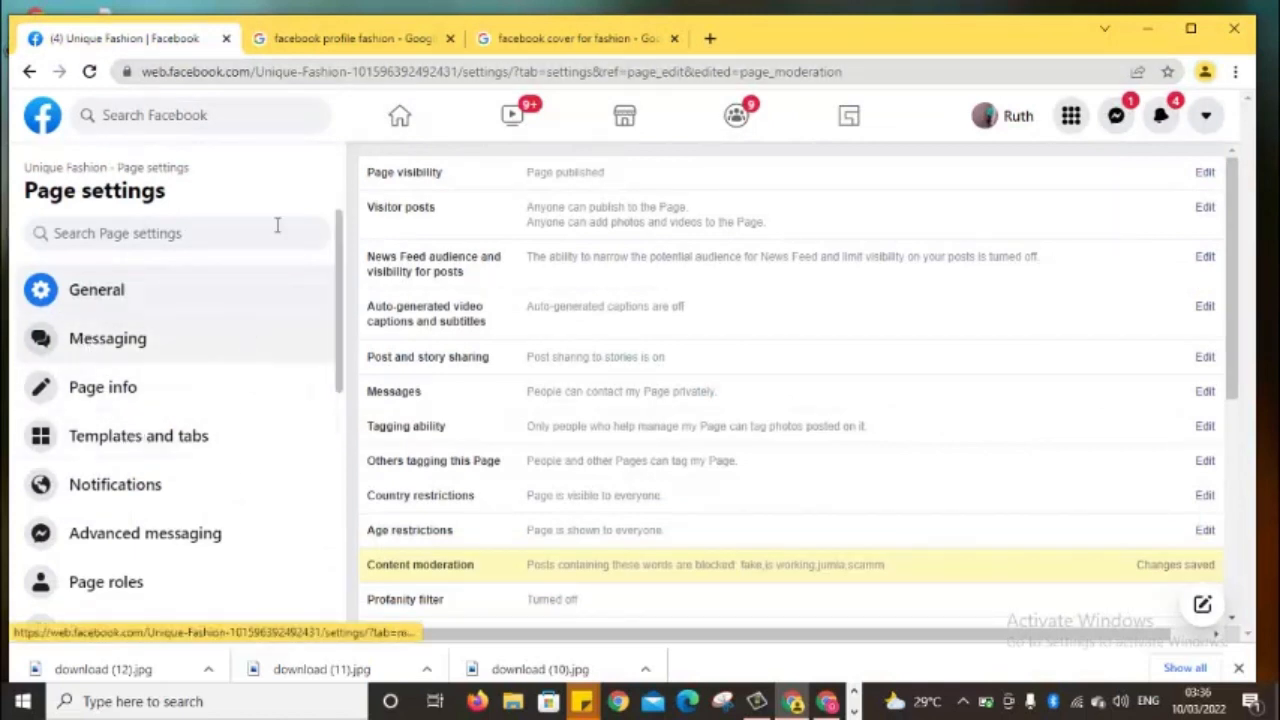
pyautogui.click(712, 40)
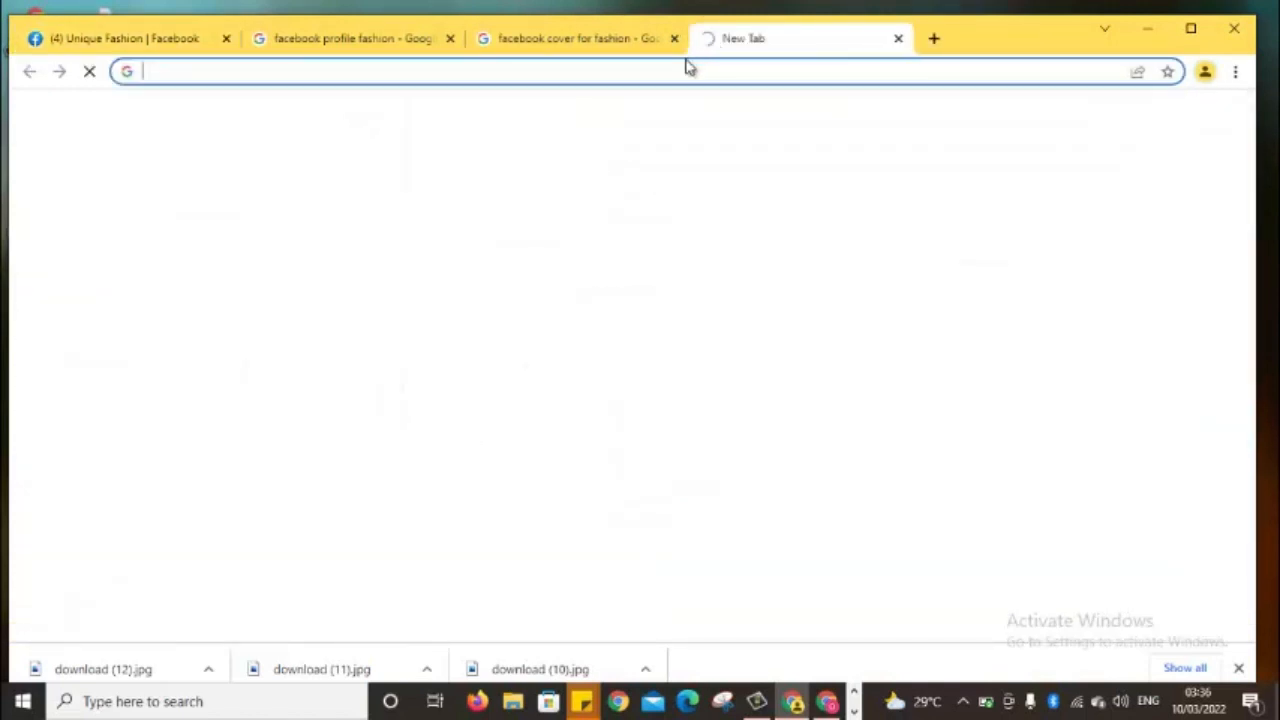
pyautogui.click(675, 73)
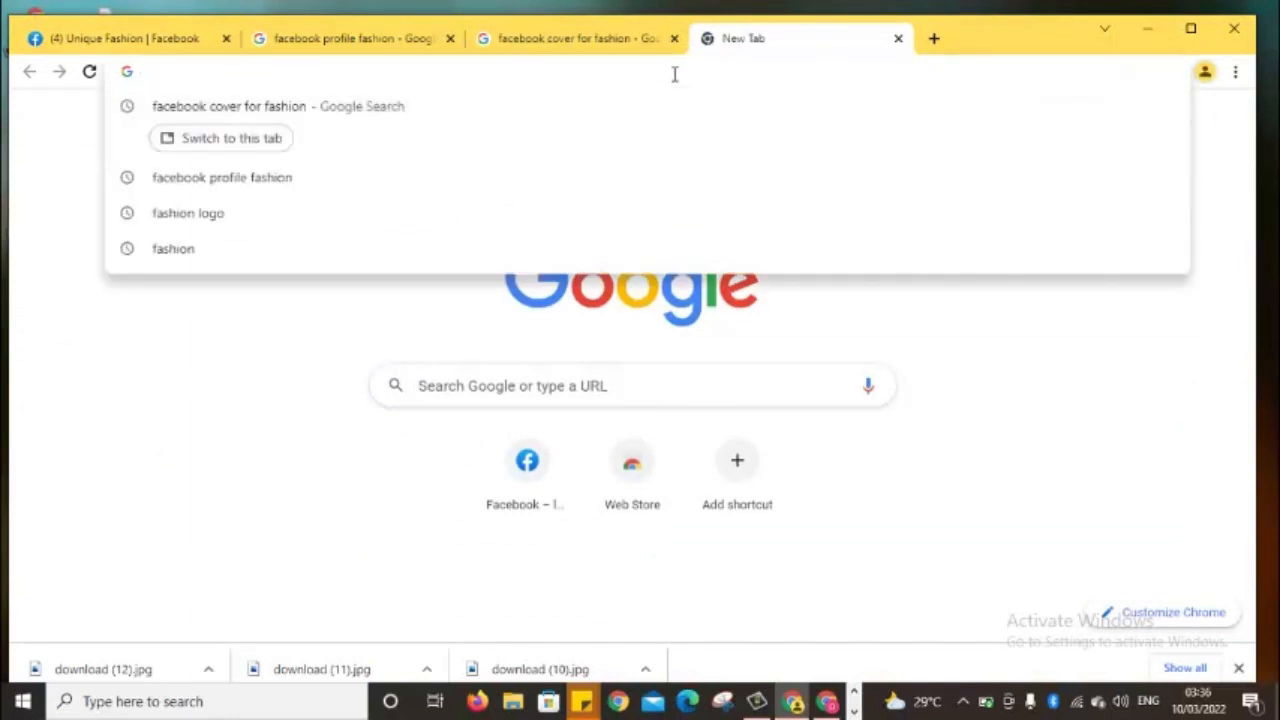
pyautogui.write('facebook.com')
pyautogui.press('Return')
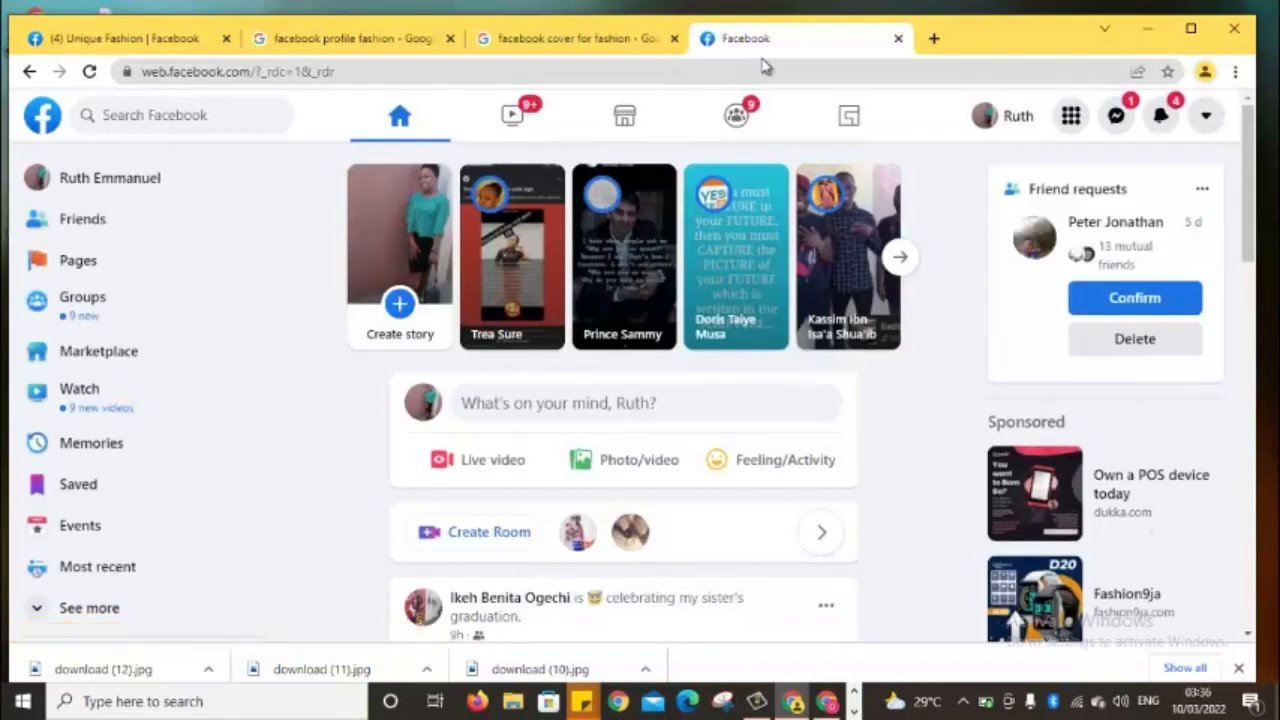
pyautogui.click(89, 264)
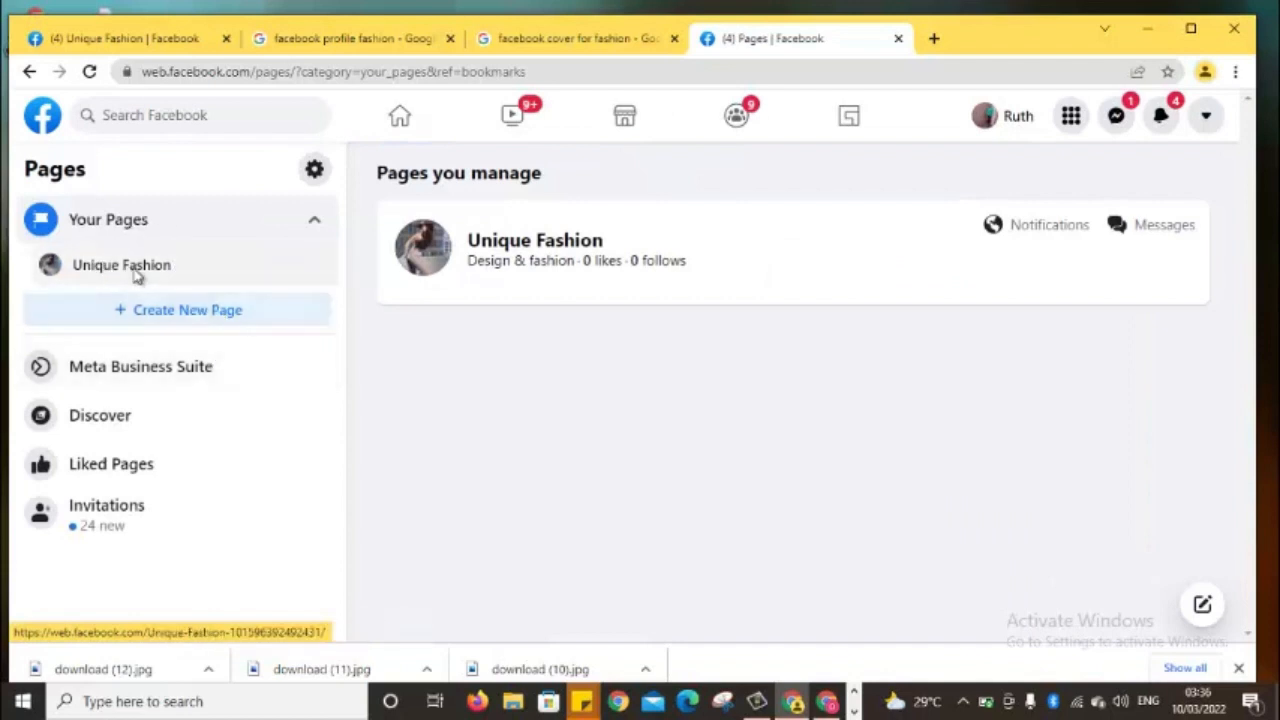
pyautogui.click(135, 277)
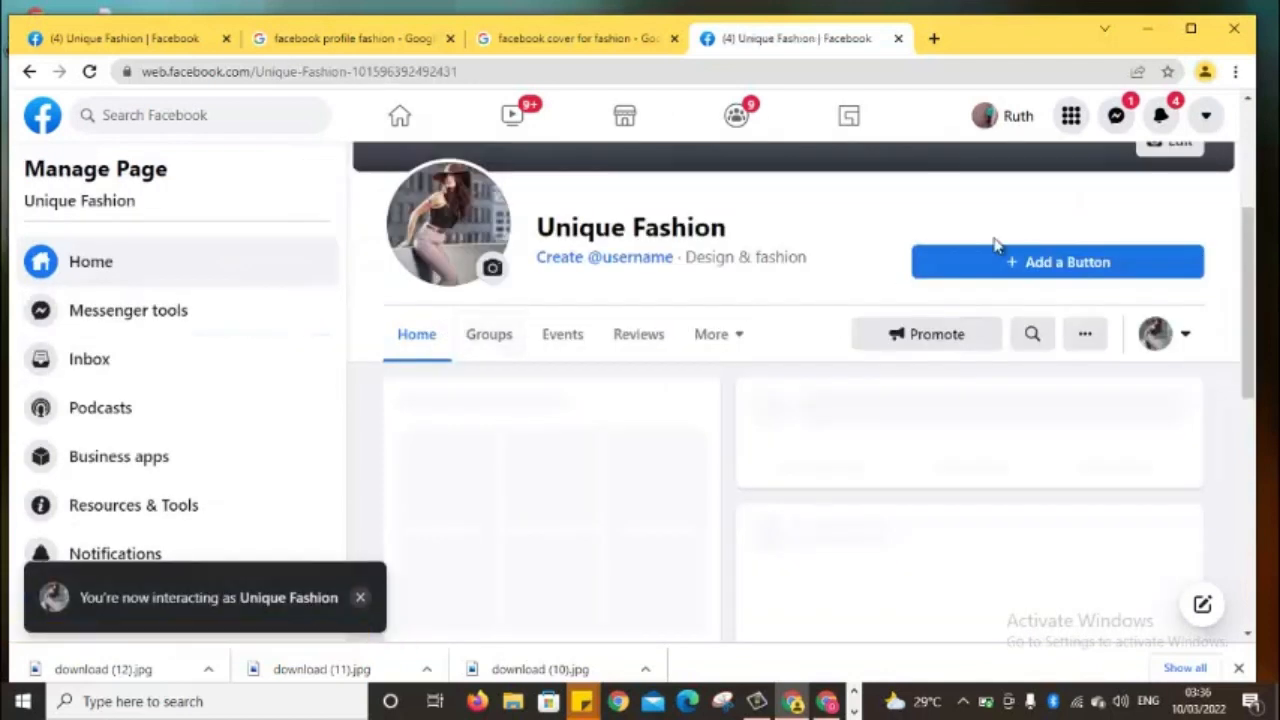
pyautogui.moveTo(1255, 312)
pyautogui.mouseDown()
pyautogui.moveTo(1248, 358)
pyautogui.moveTo(1250, 190)
pyautogui.moveTo(1254, 430)
pyautogui.moveTo(1252, 163)
pyautogui.moveTo(1250, 320)
pyautogui.mouseUp()
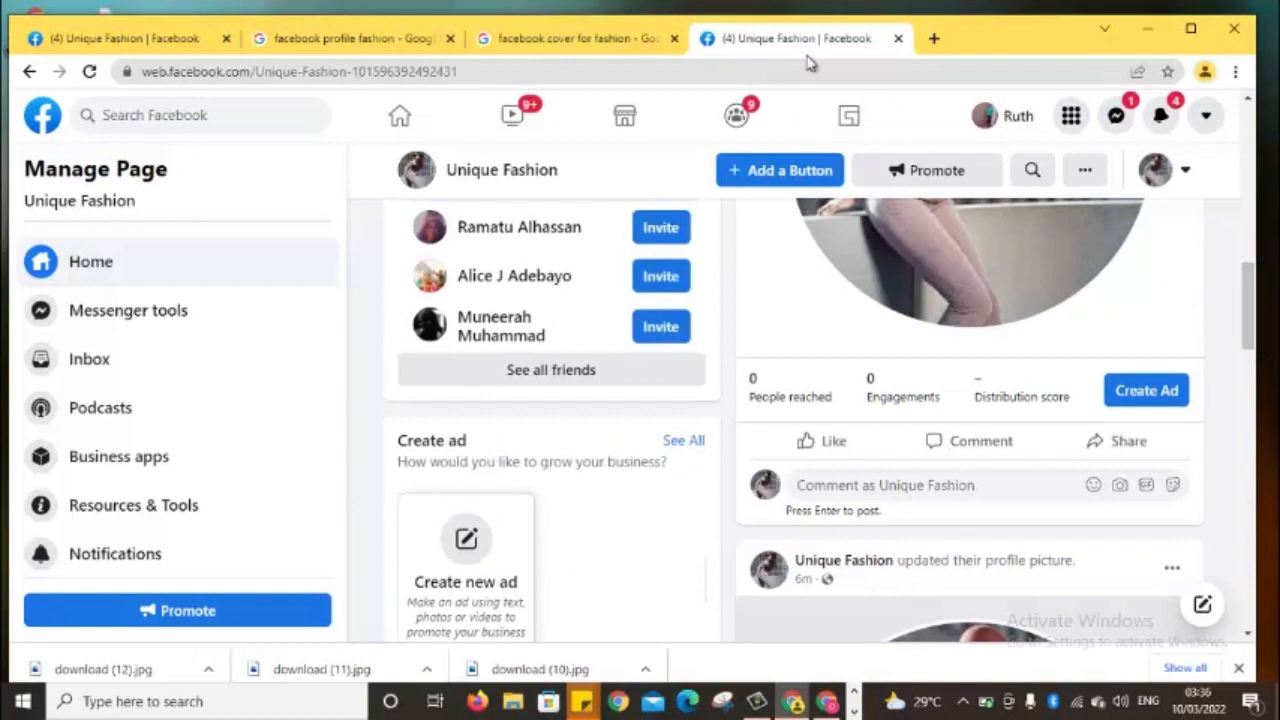
# Close the extra Unique Fashion tab and both fashion image-search tabs, then open a new blank tab
pyautogui.click(898, 38)
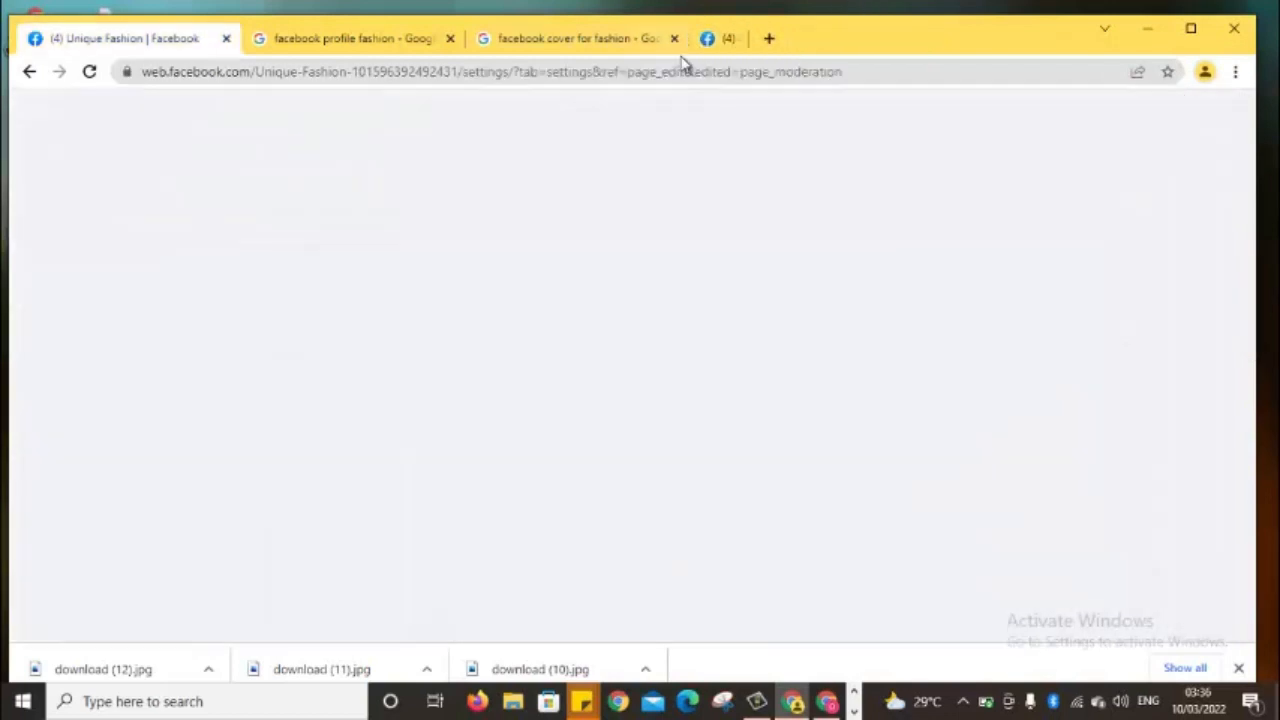
pyautogui.click(673, 38)
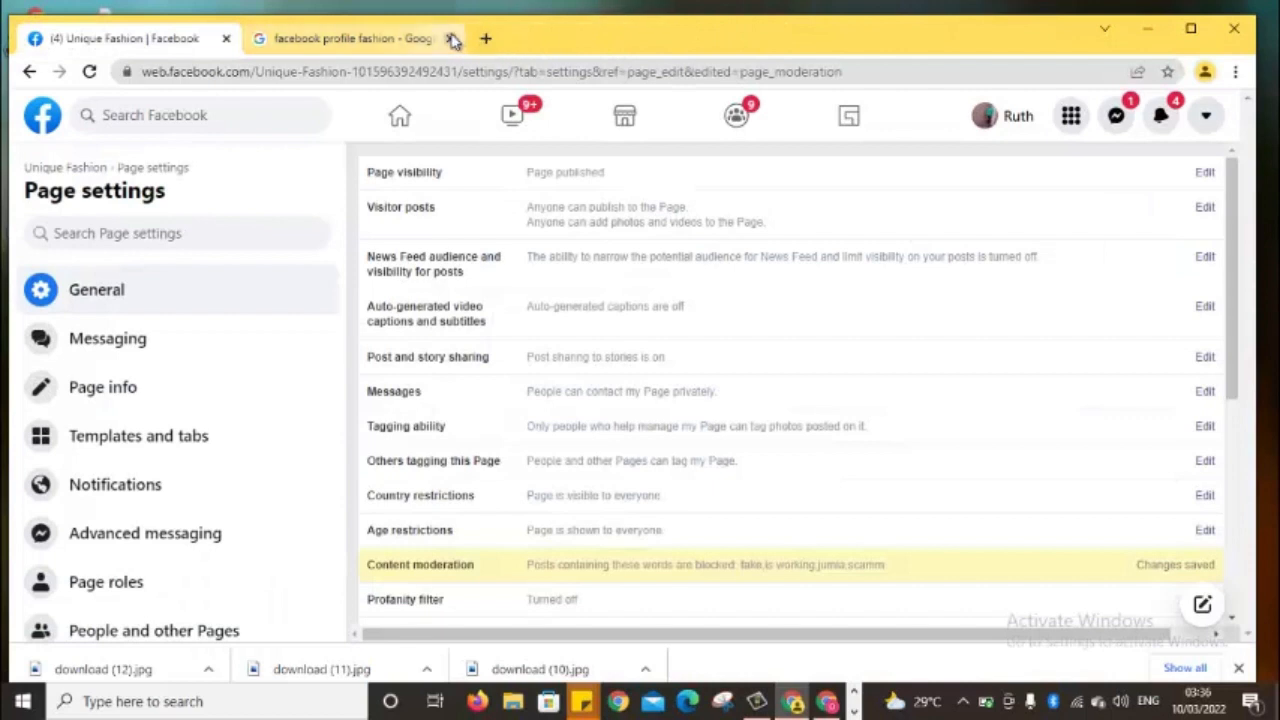
pyautogui.click(406, 38)
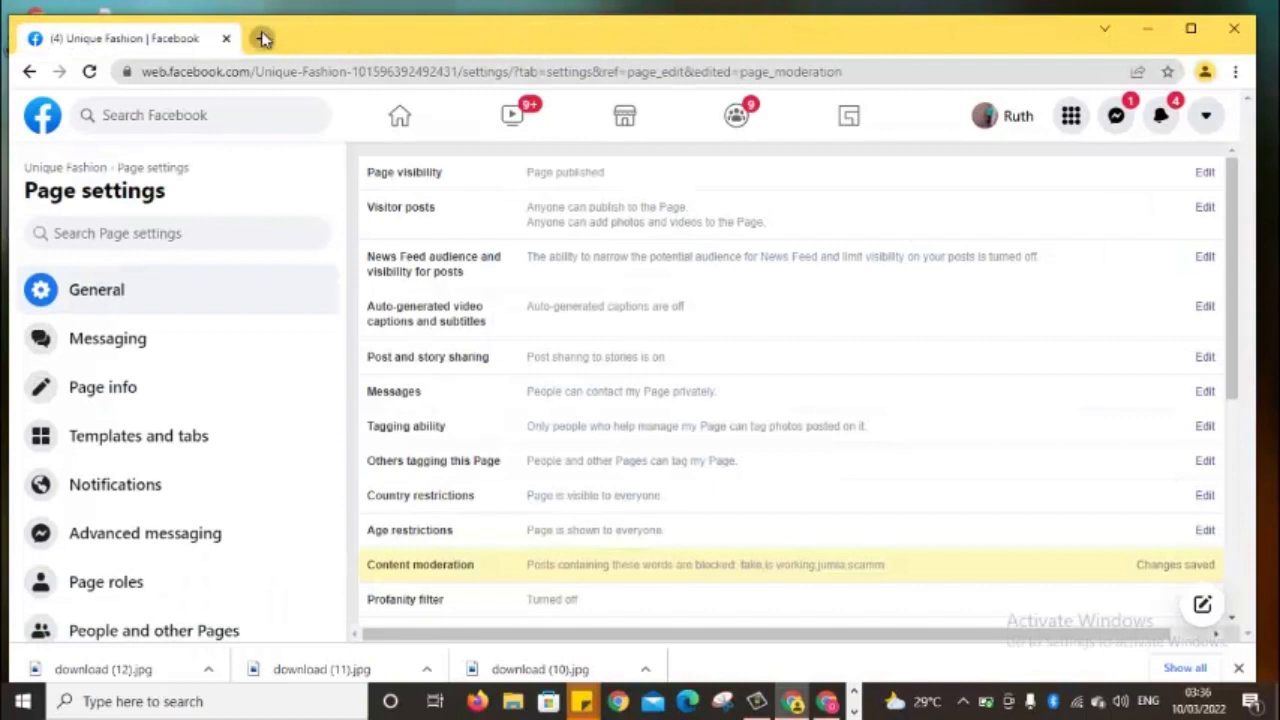
pyautogui.click(263, 38)
pyautogui.click(264, 69)
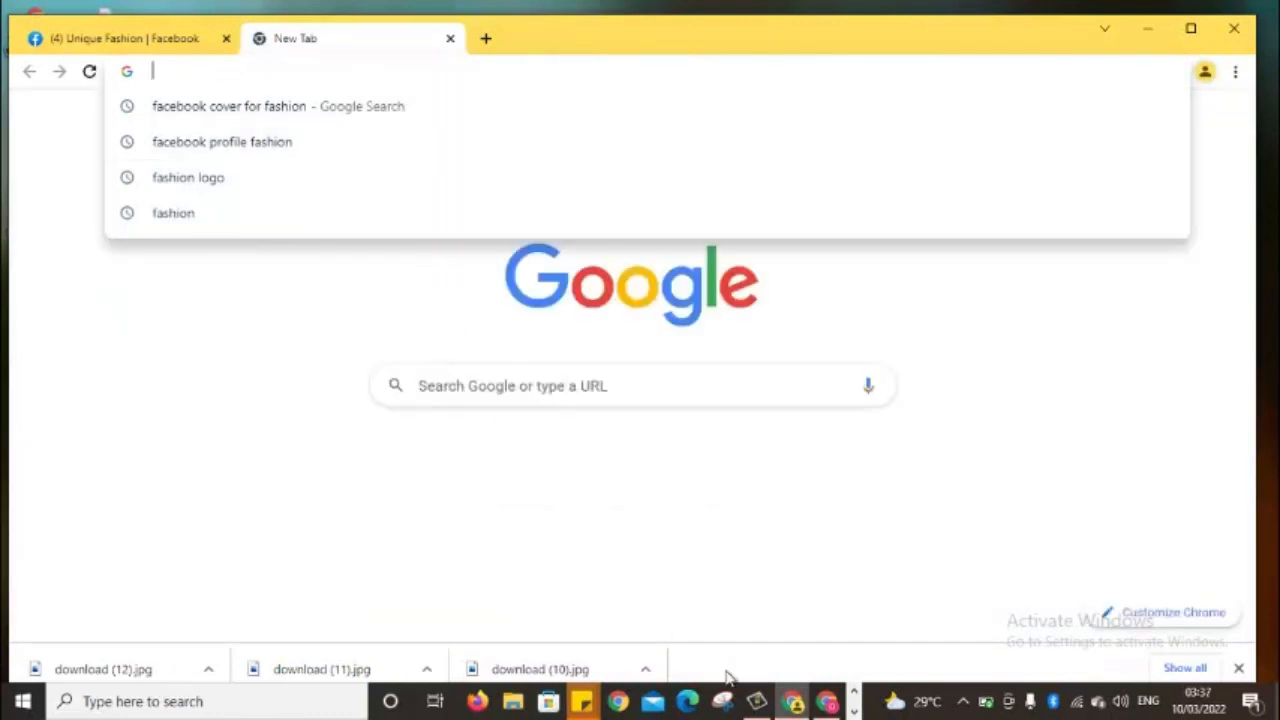
pyautogui.click(790, 704)
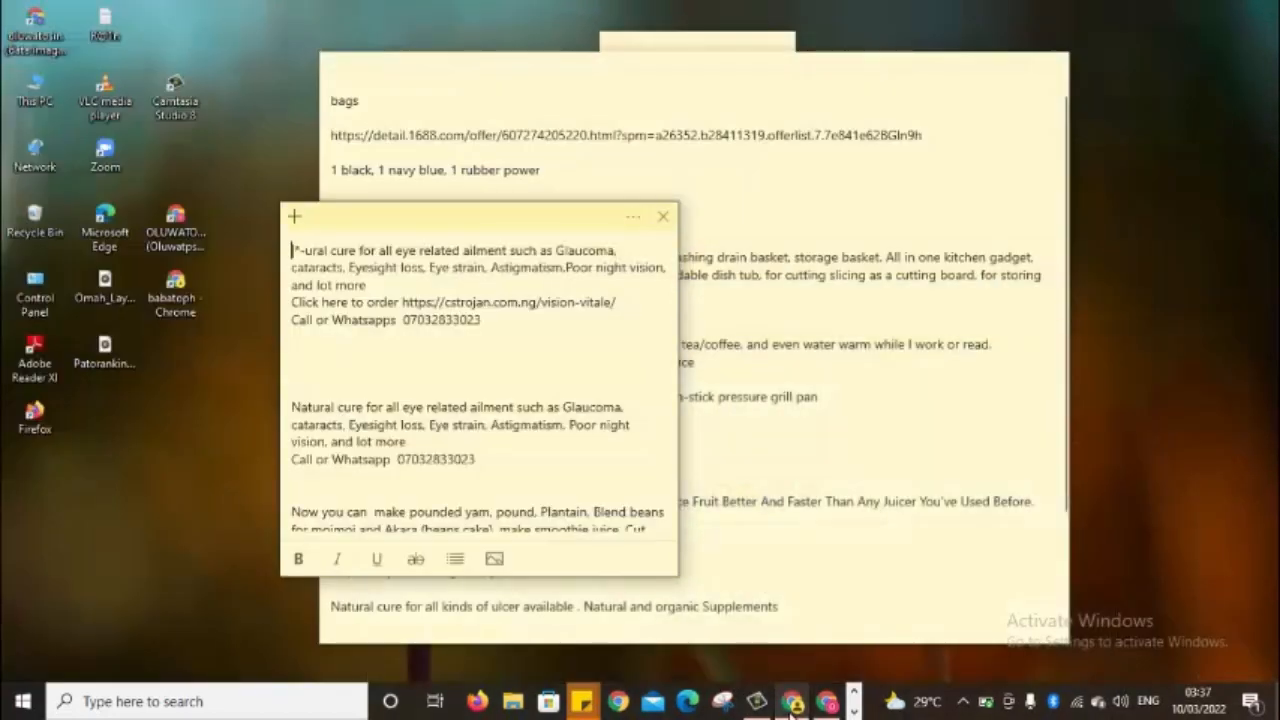
pyautogui.click(790, 706)
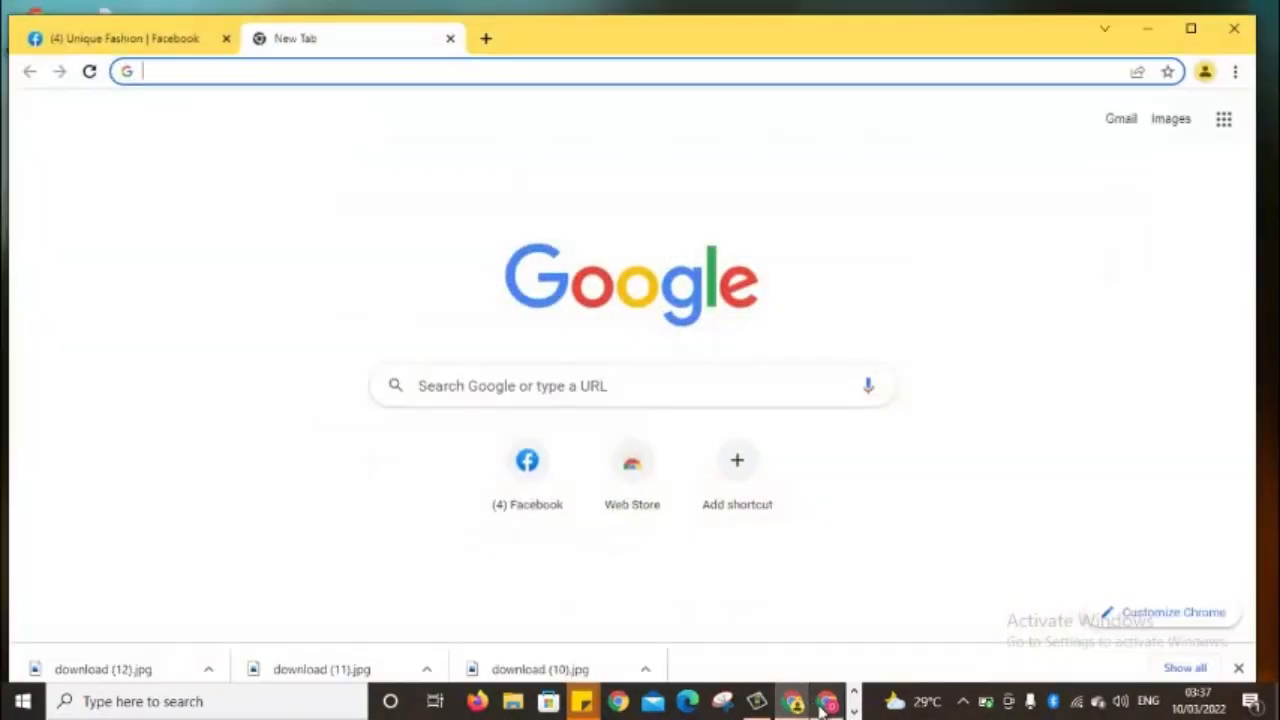
pyautogui.moveTo(793, 705)
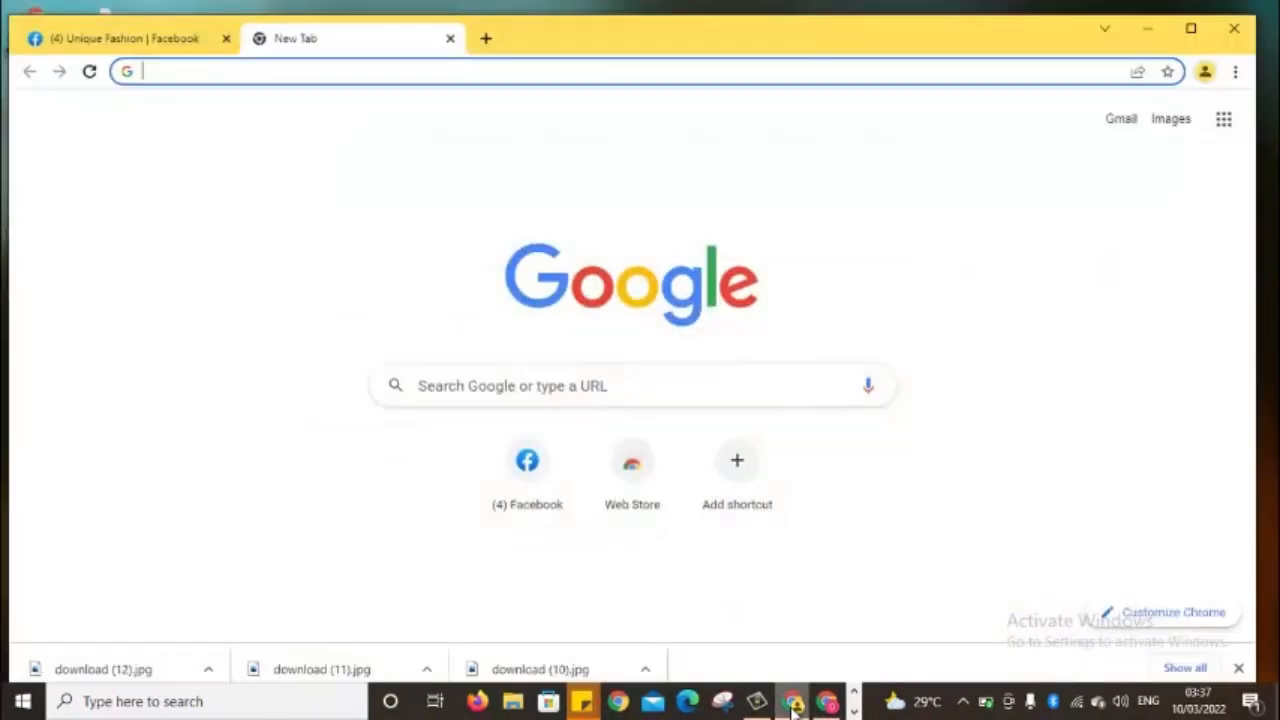
pyautogui.click(830, 704)
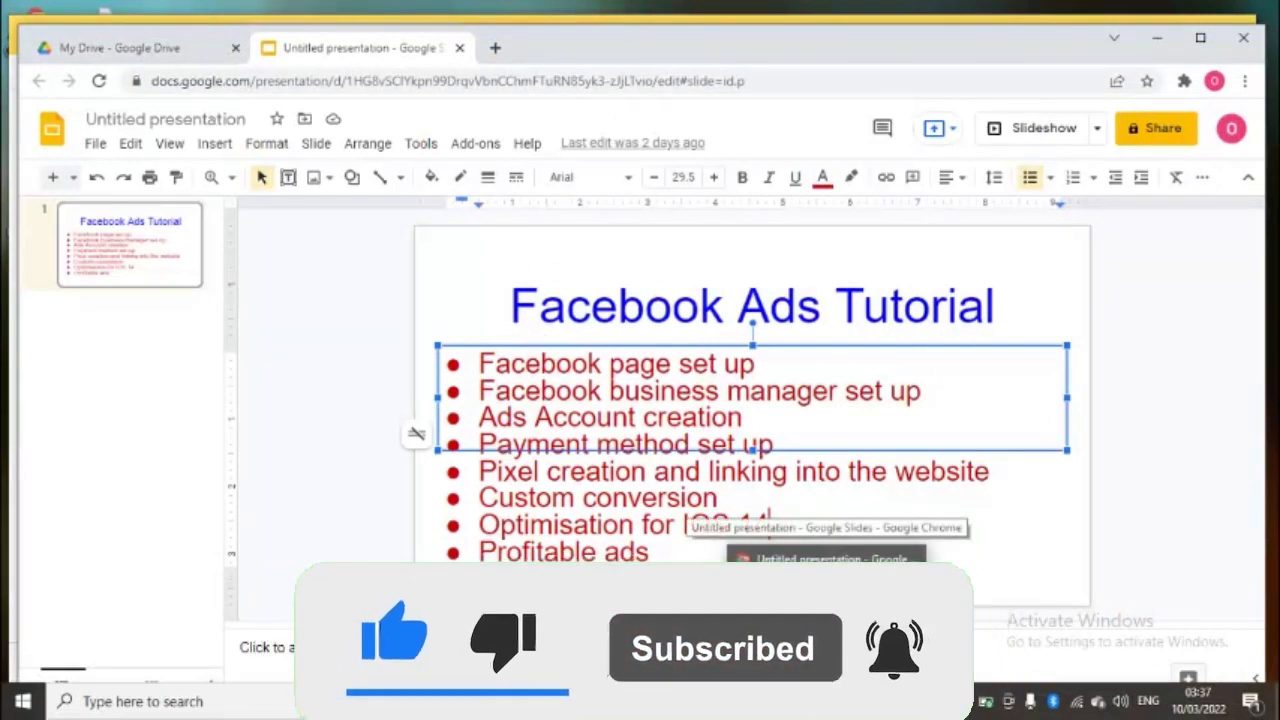
pyautogui.click(800, 615)
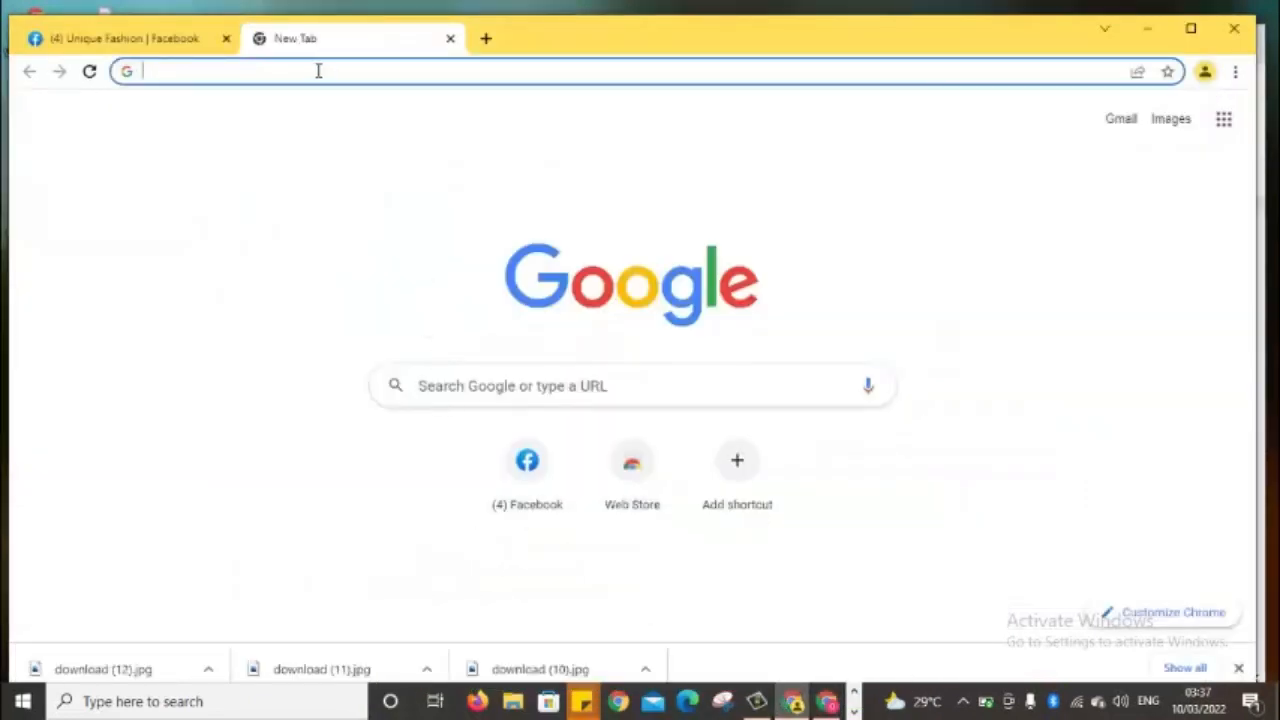
# Close the Unique Fashion tab and load facebook.com in the remaining tab
pyautogui.click(226, 40)
pyautogui.click(212, 70)
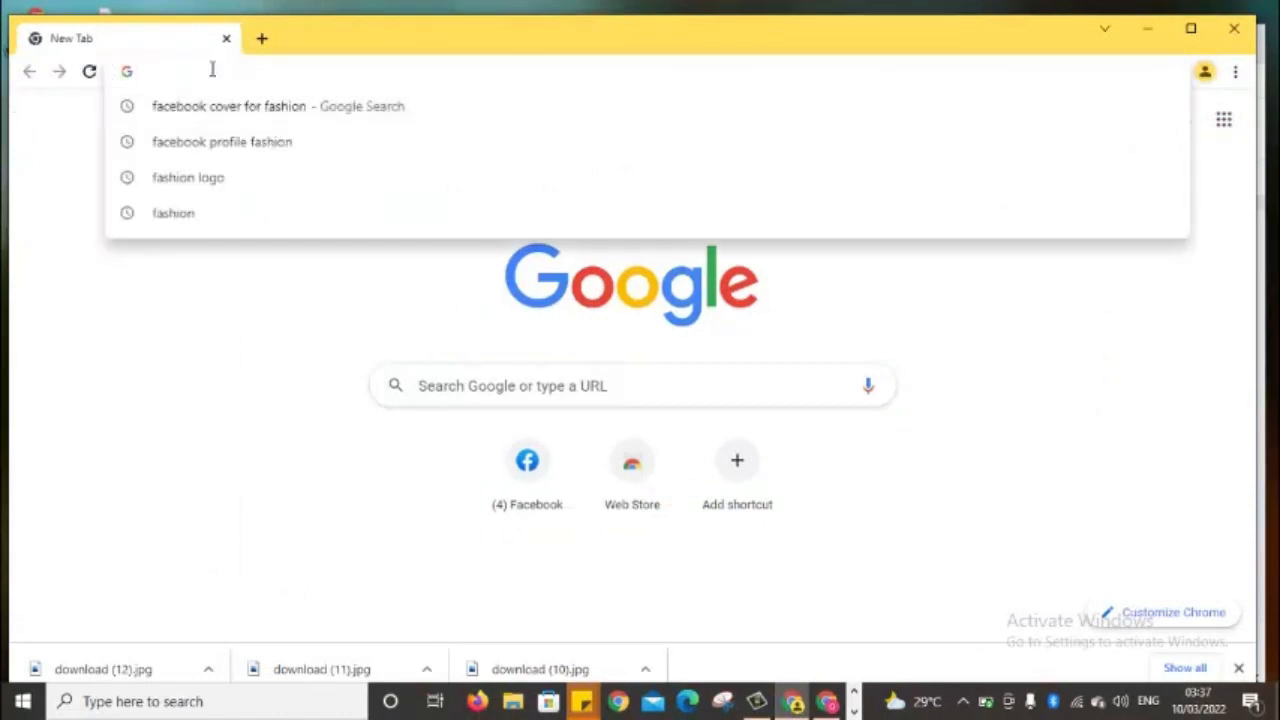
pyautogui.write('f')
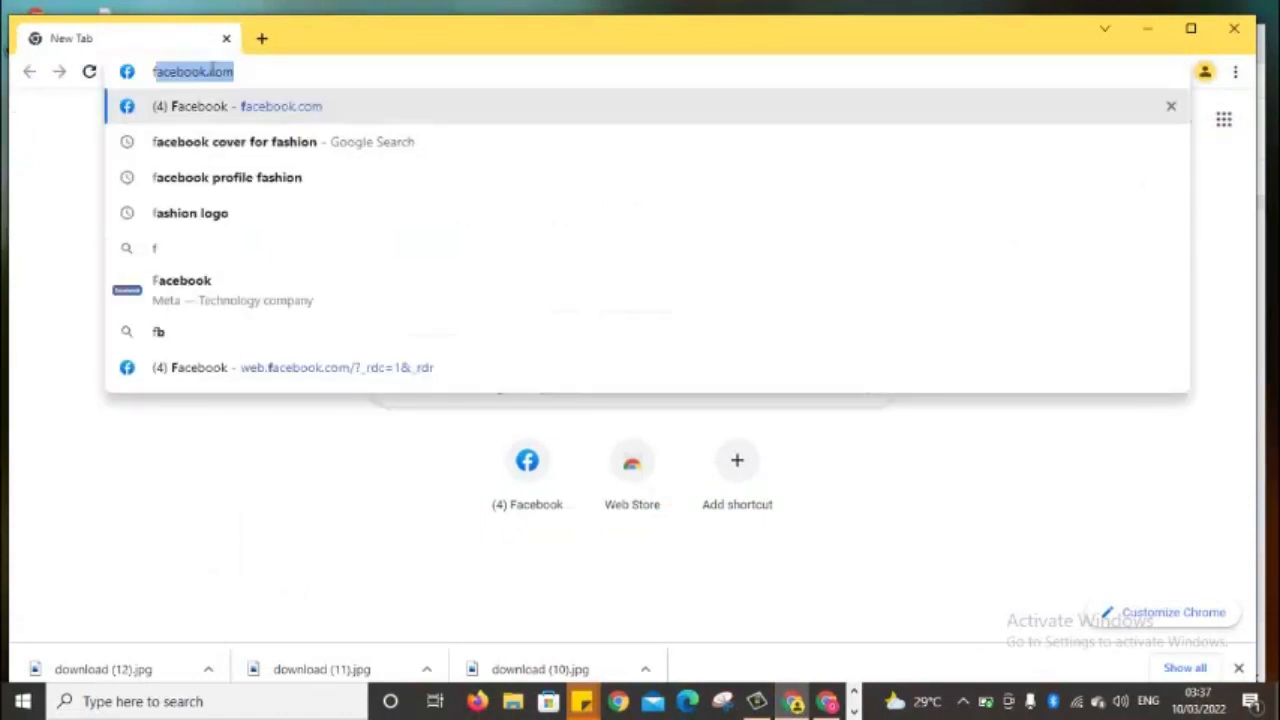
pyautogui.press('Return')
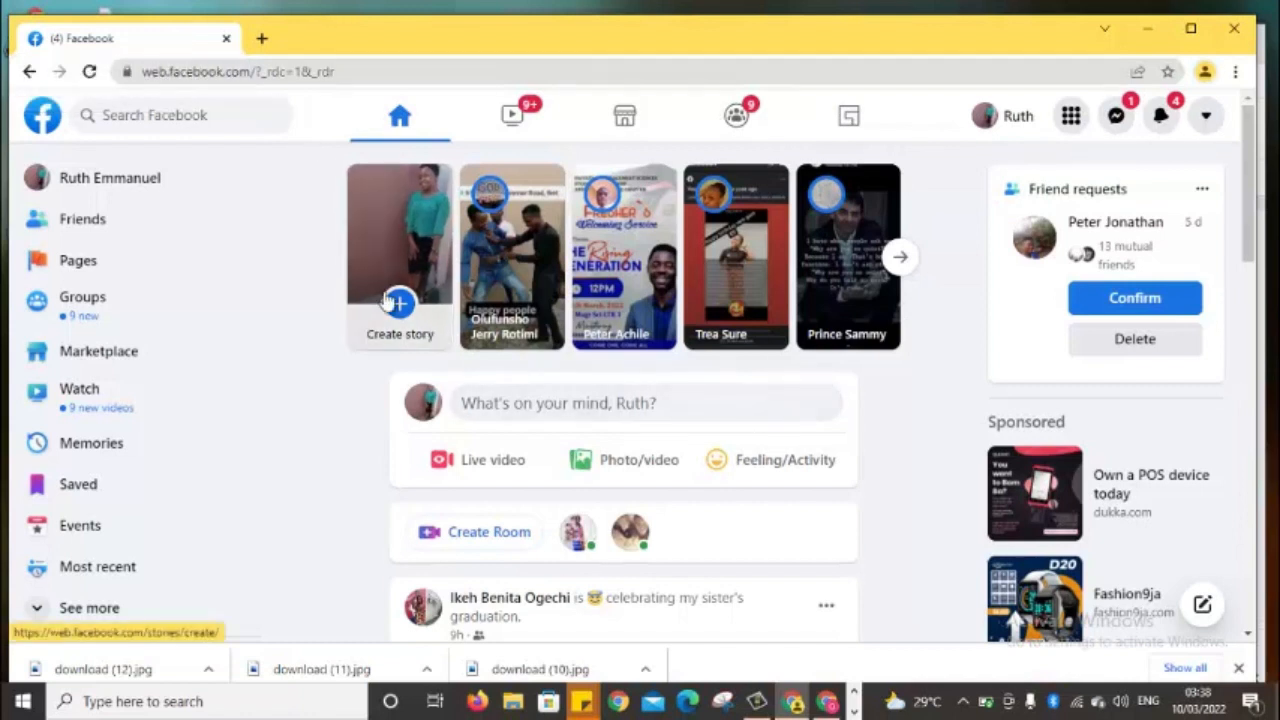
# Open business.facebook.com in a new tab, block its notifications and dismiss the permission tip
pyautogui.click(262, 39)
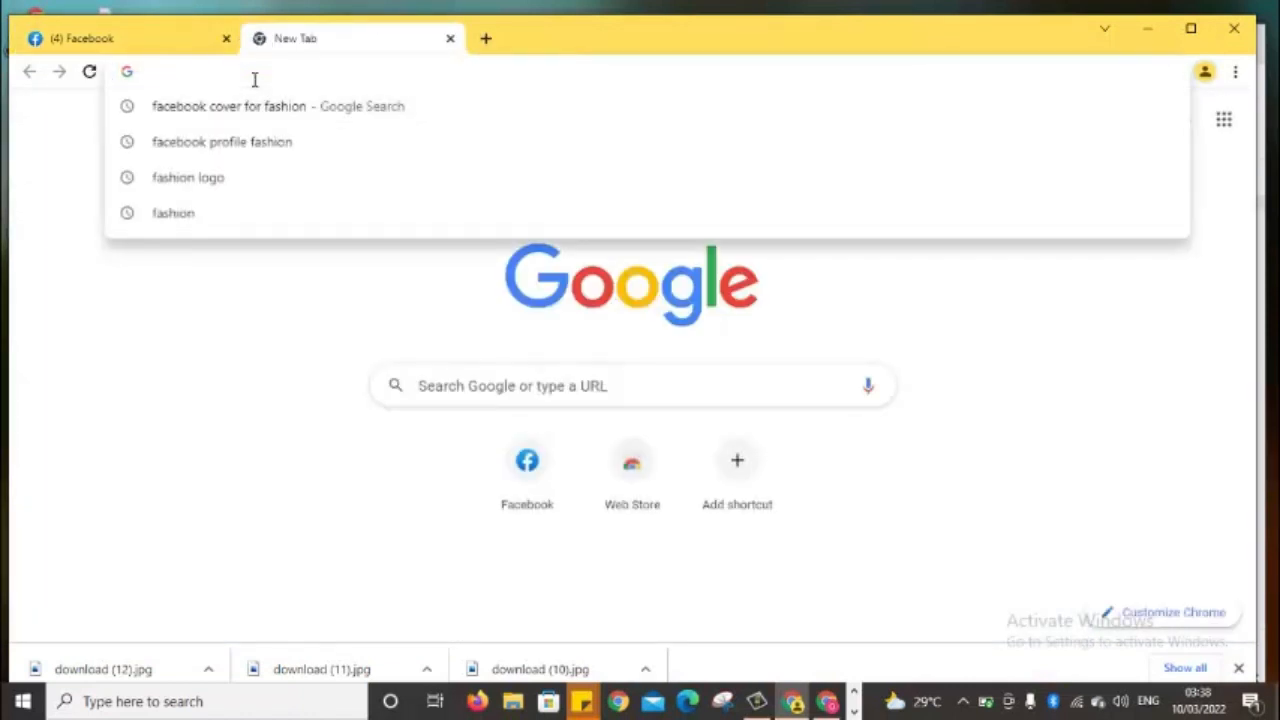
pyautogui.write('busi')
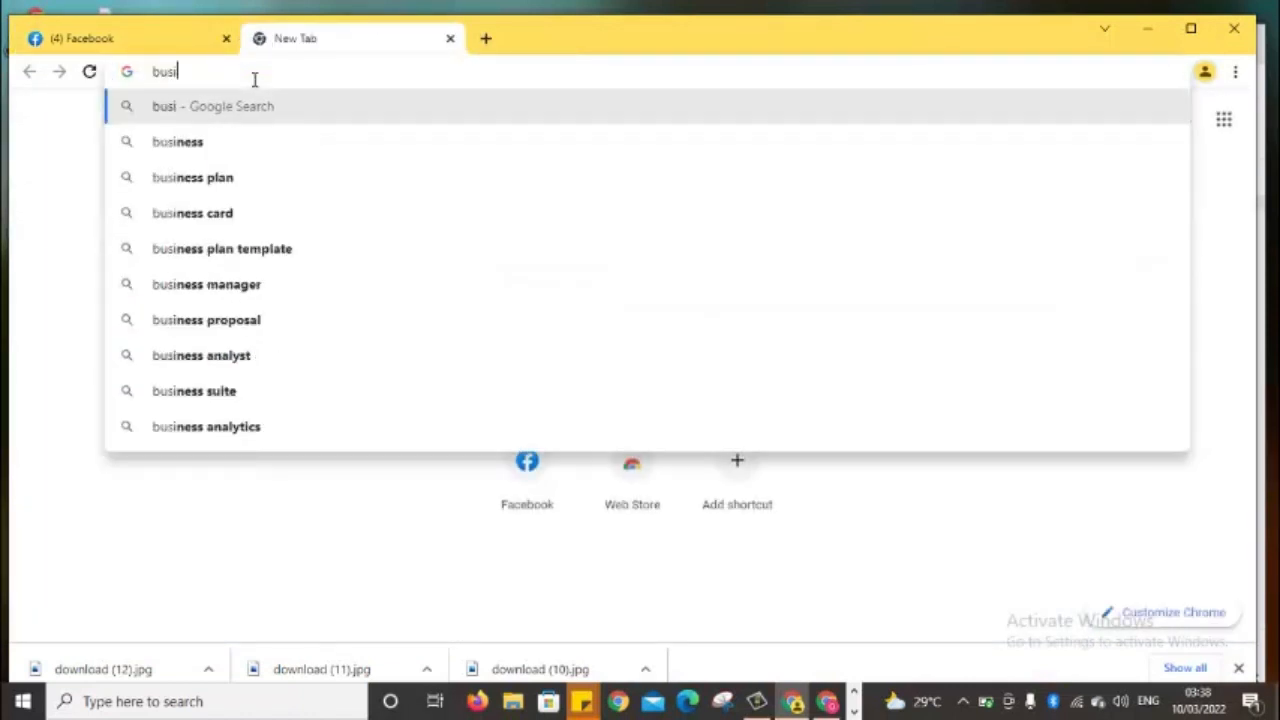
pyautogui.write('ness')
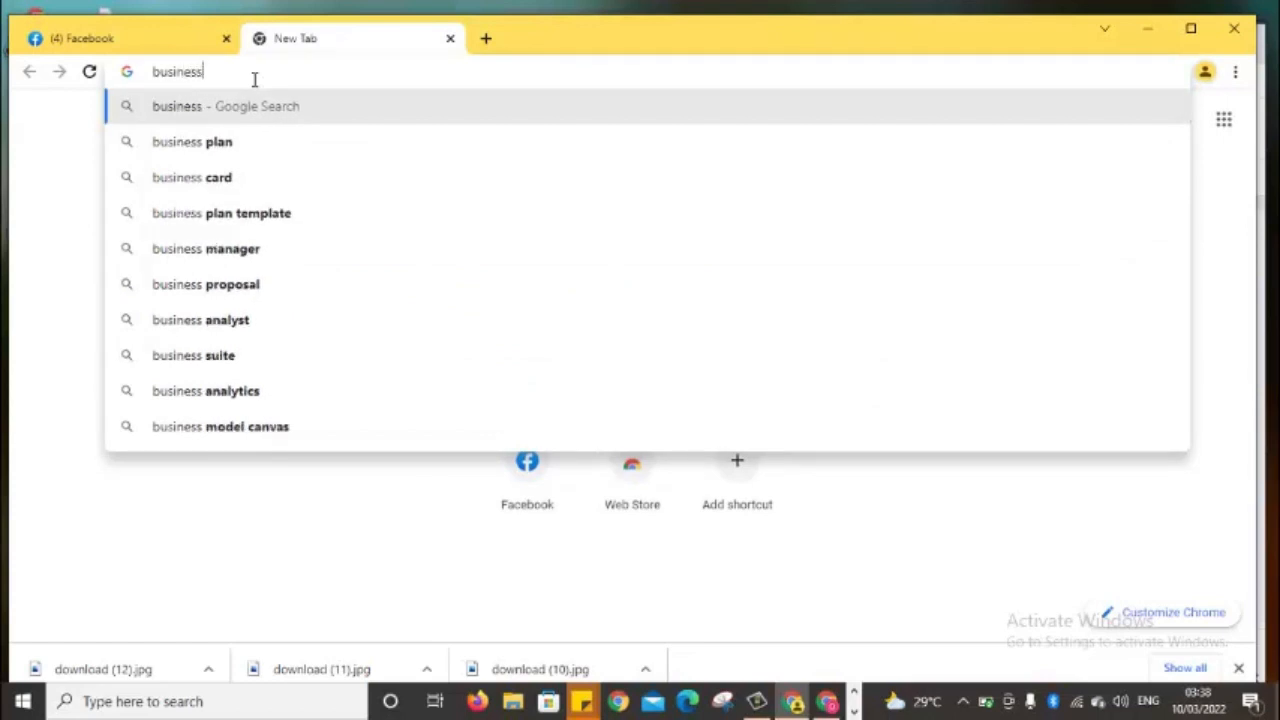
pyautogui.write('.faceb')
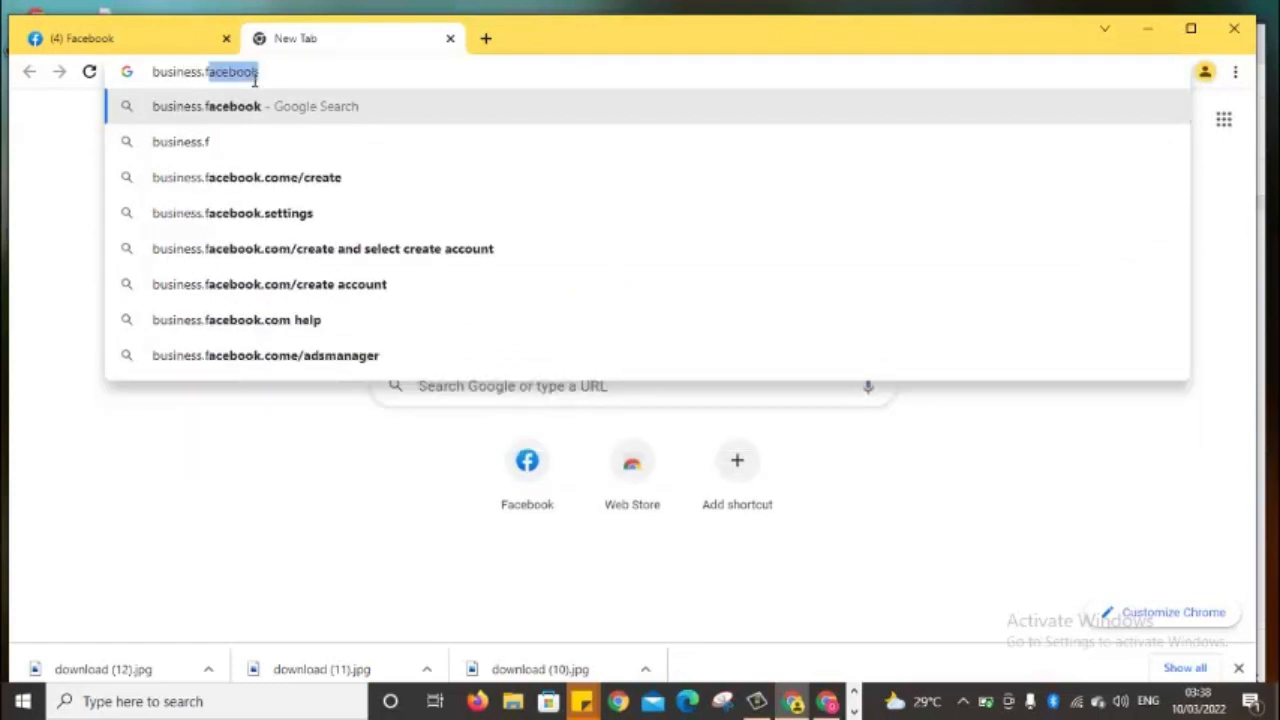
pyautogui.write('oo')
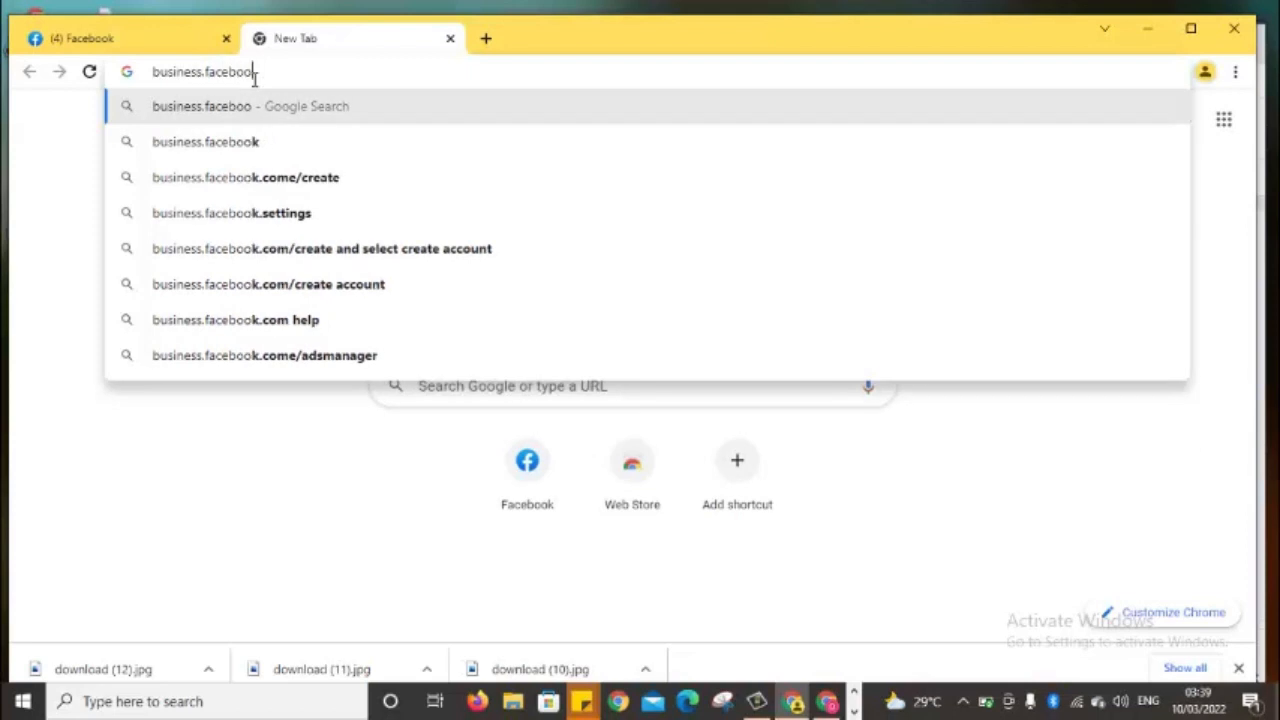
pyautogui.write('k.com')
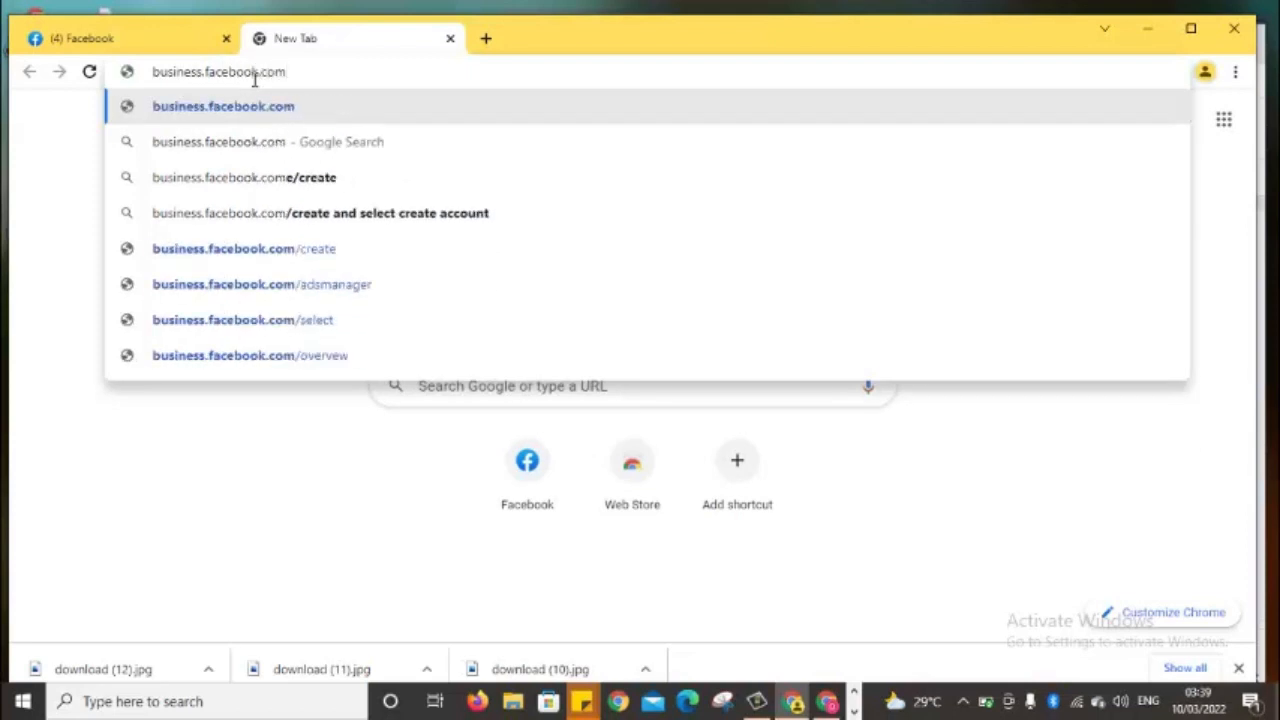
pyautogui.press('Return')
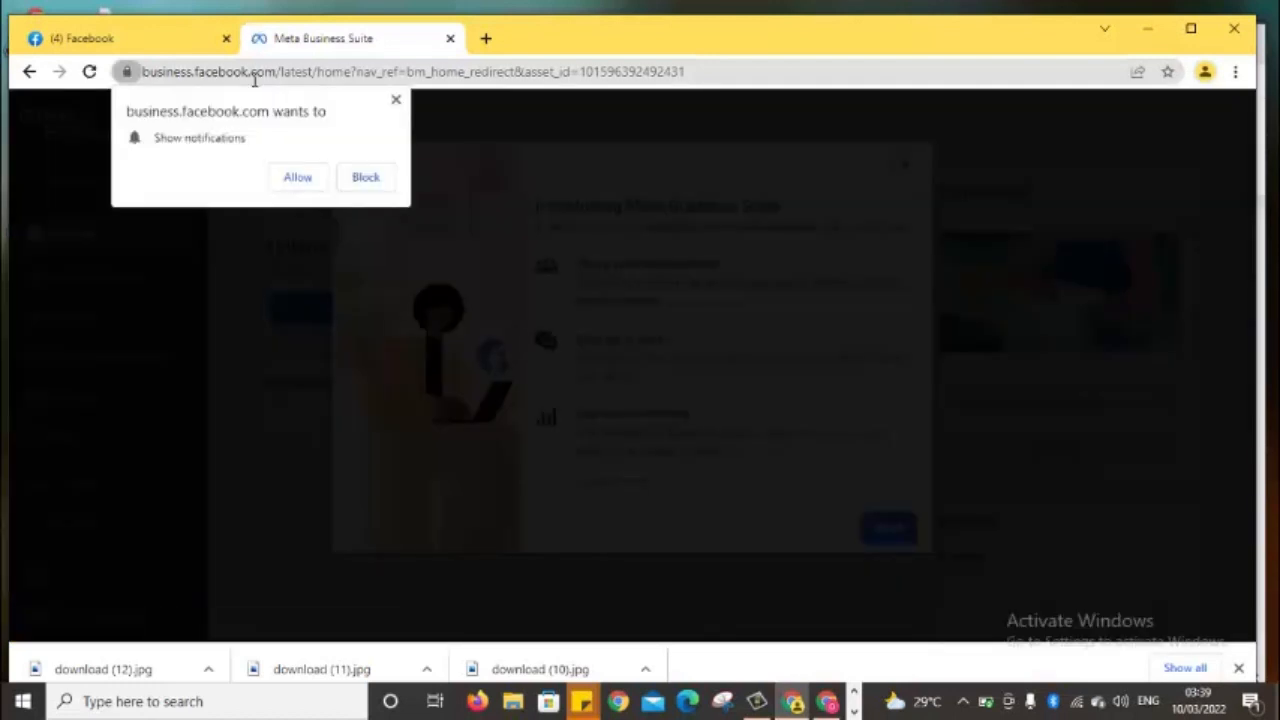
pyautogui.click(366, 178)
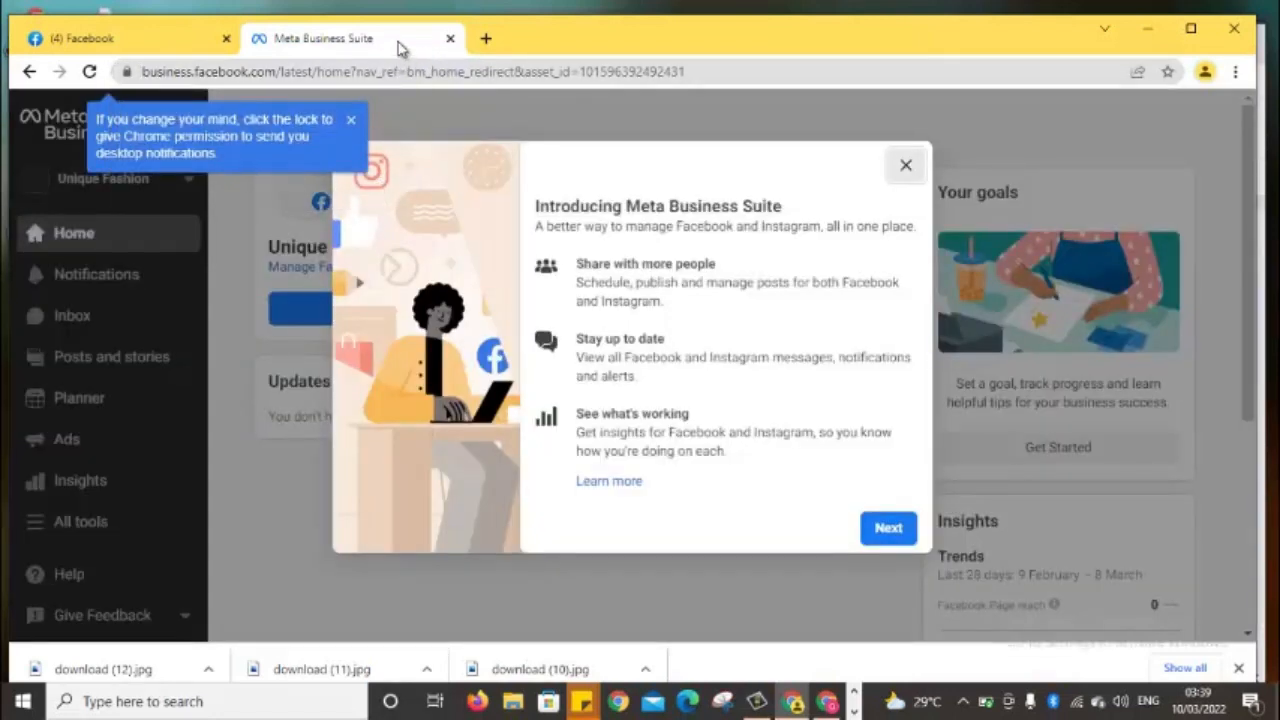
pyautogui.click(351, 120)
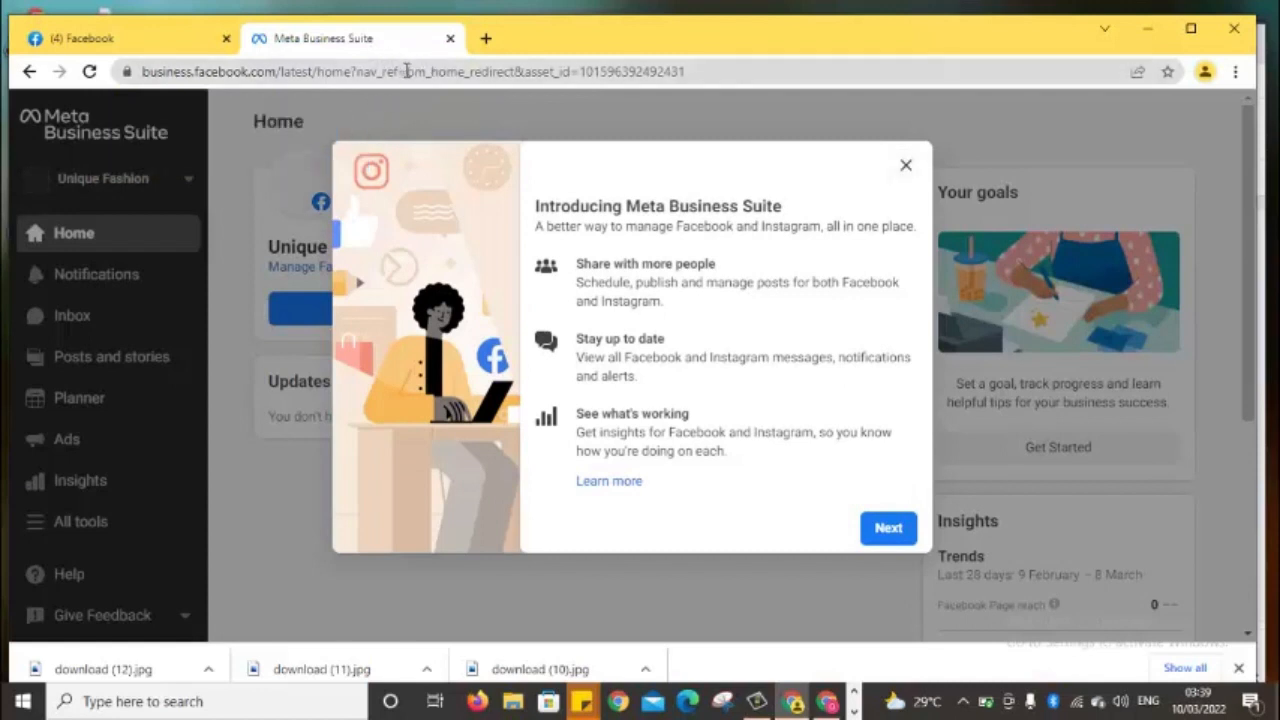
# Close the Meta Business Suite tab and enter business.facebook.com/create in a new tab
pyautogui.click(450, 38)
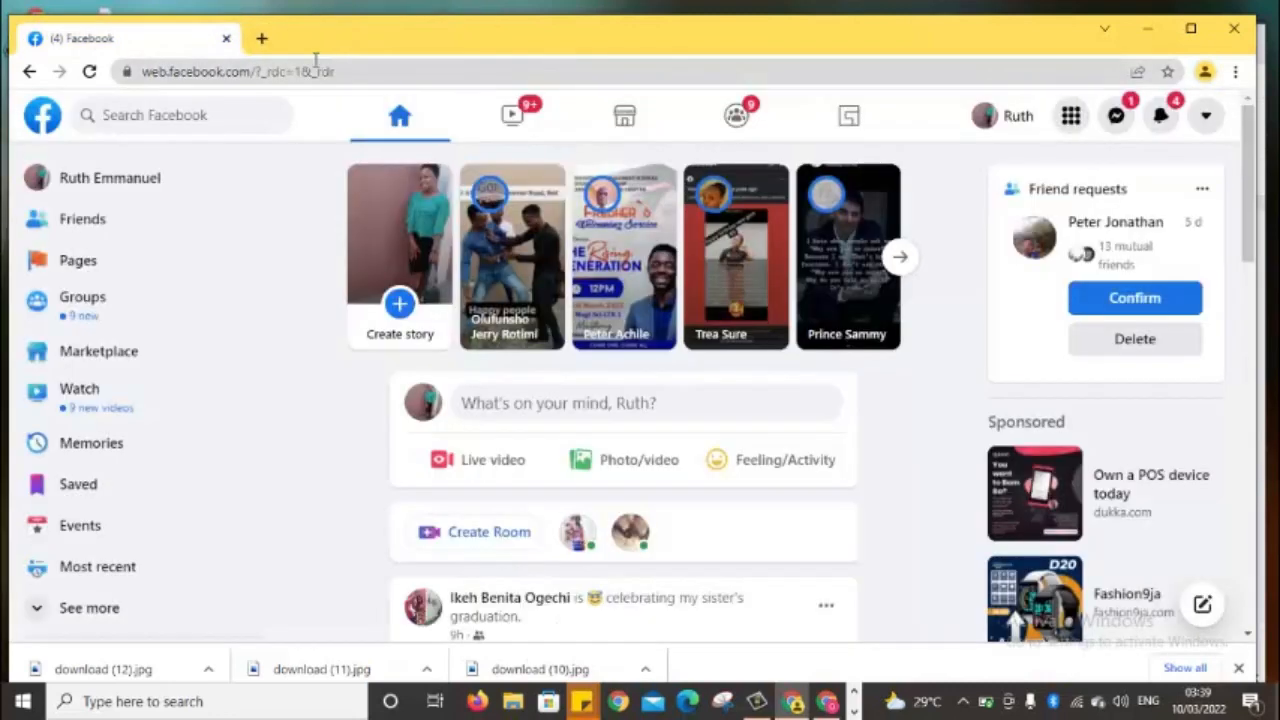
pyautogui.click(265, 38)
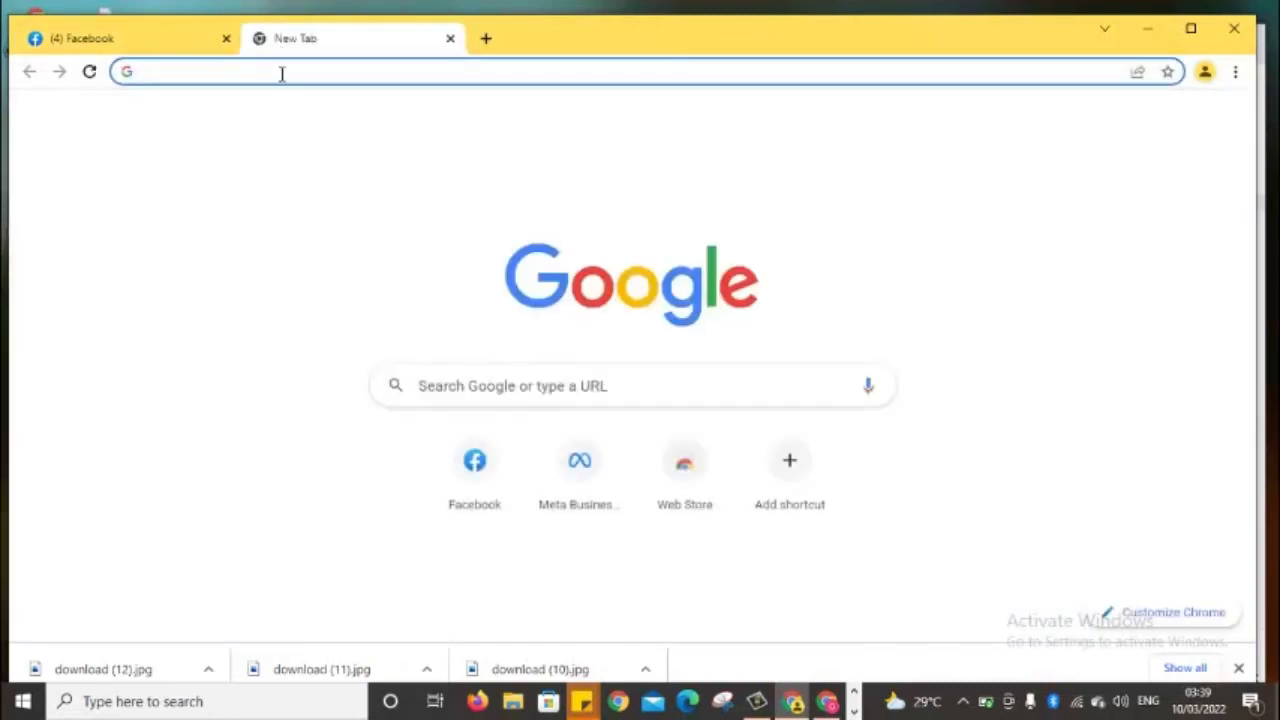
pyautogui.click(286, 71)
pyautogui.write('business.facebook.com')
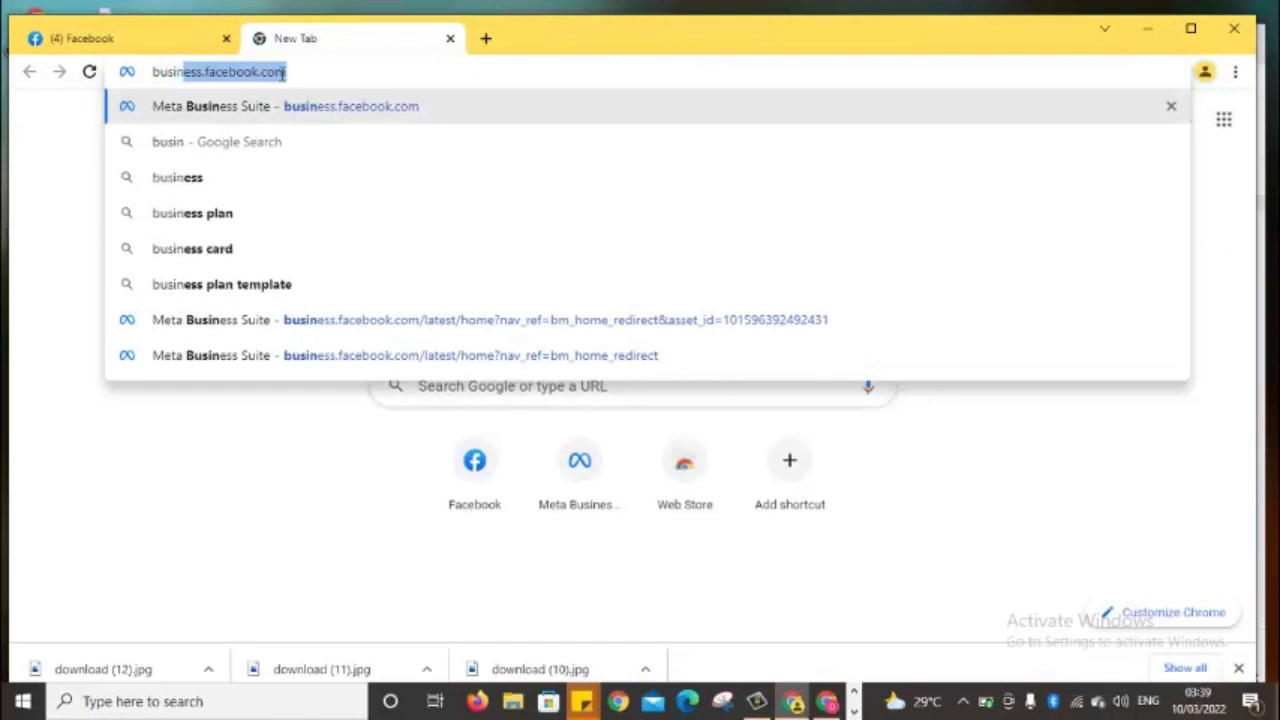
pyautogui.press('Right')
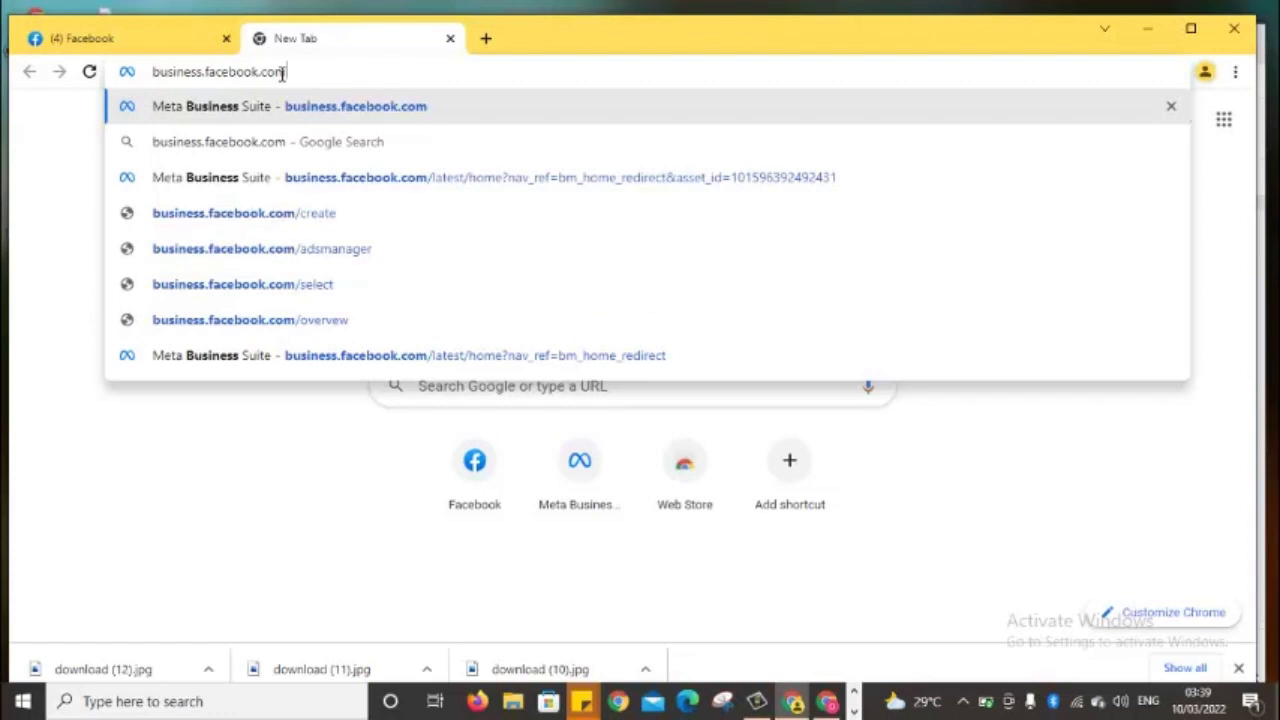
pyautogui.write('/')
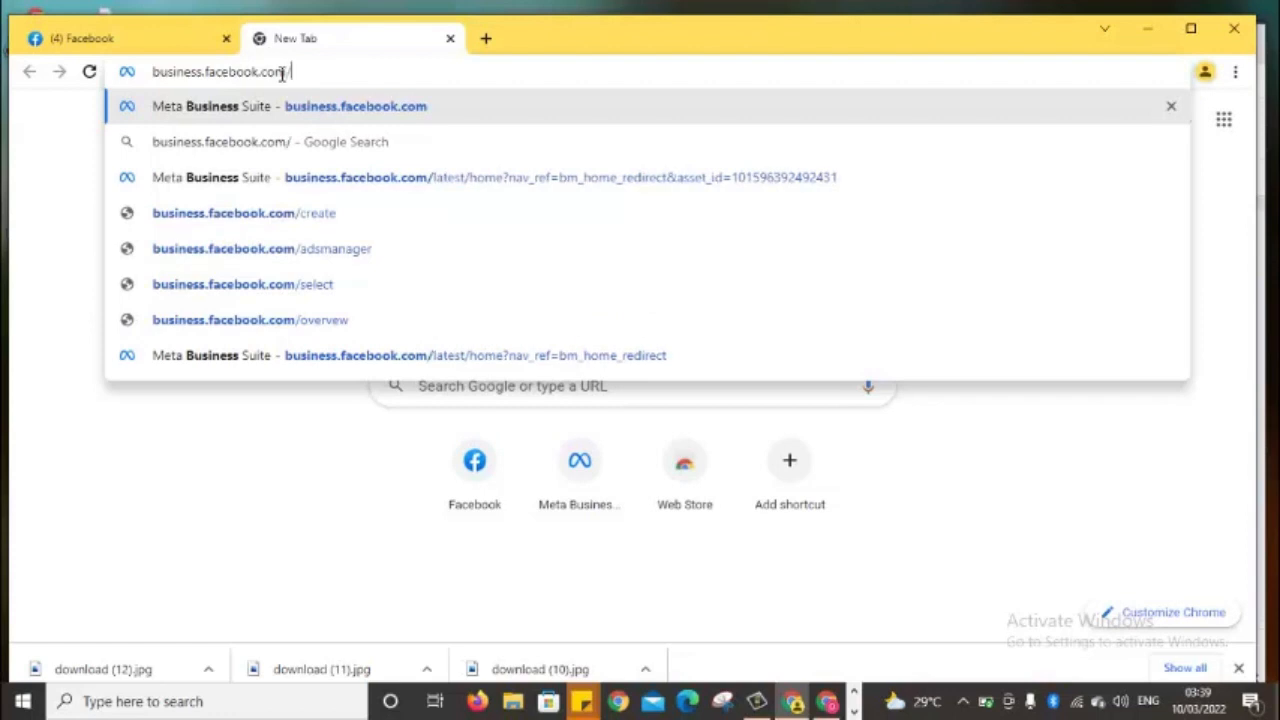
pyautogui.write('create')
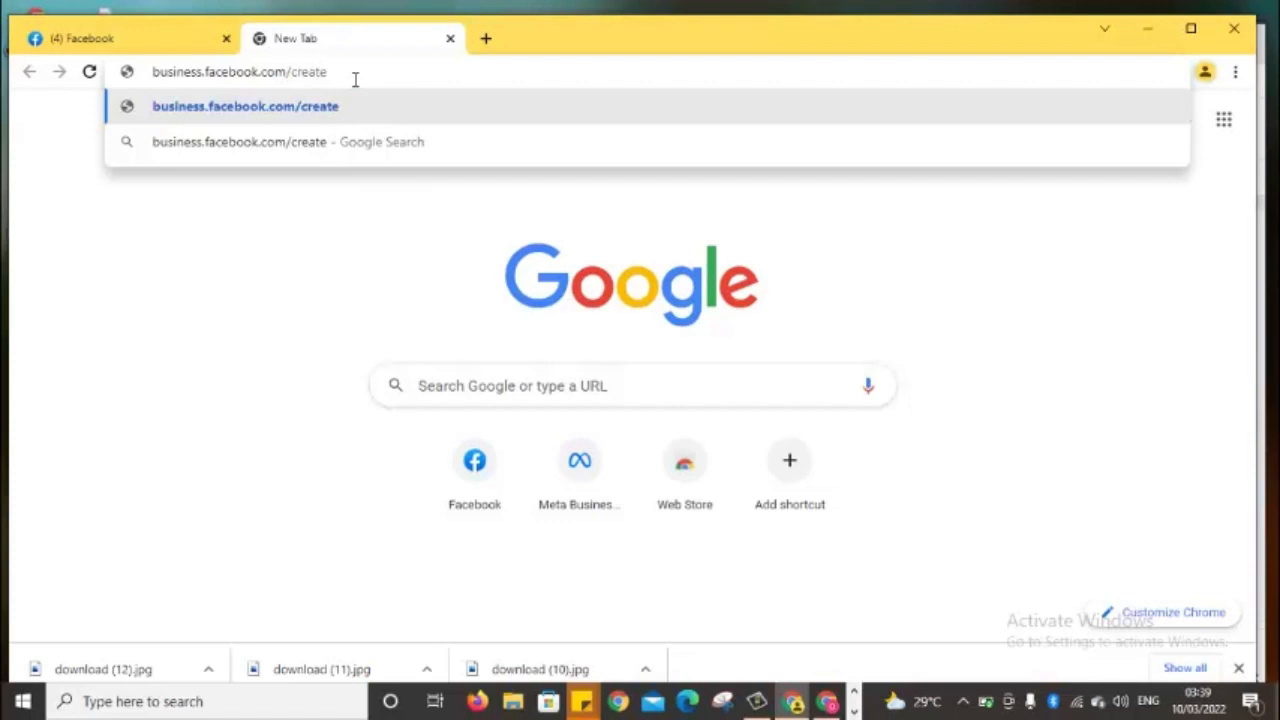
# Load the business.facebook.com/create Business Manager landing page
pyautogui.press('Return')
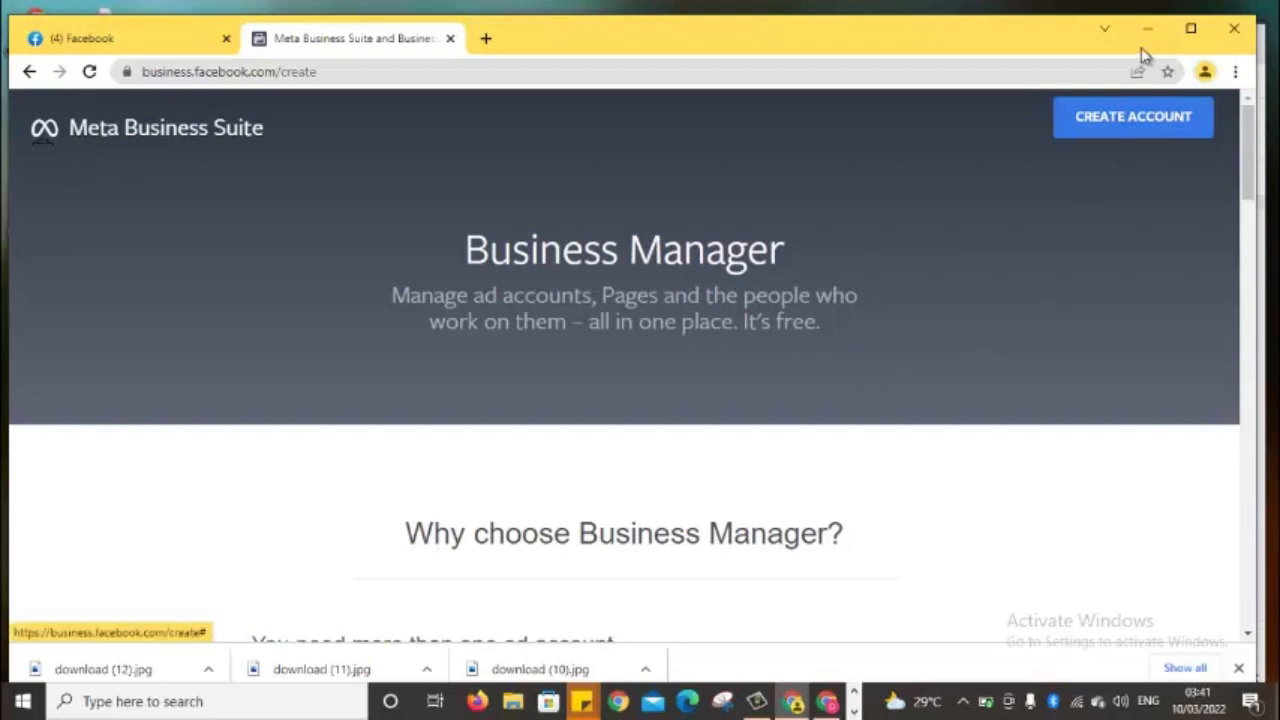
# Start a new Business Manager account and name the business 'Ruth Business 1'
pyautogui.click(1132, 120)
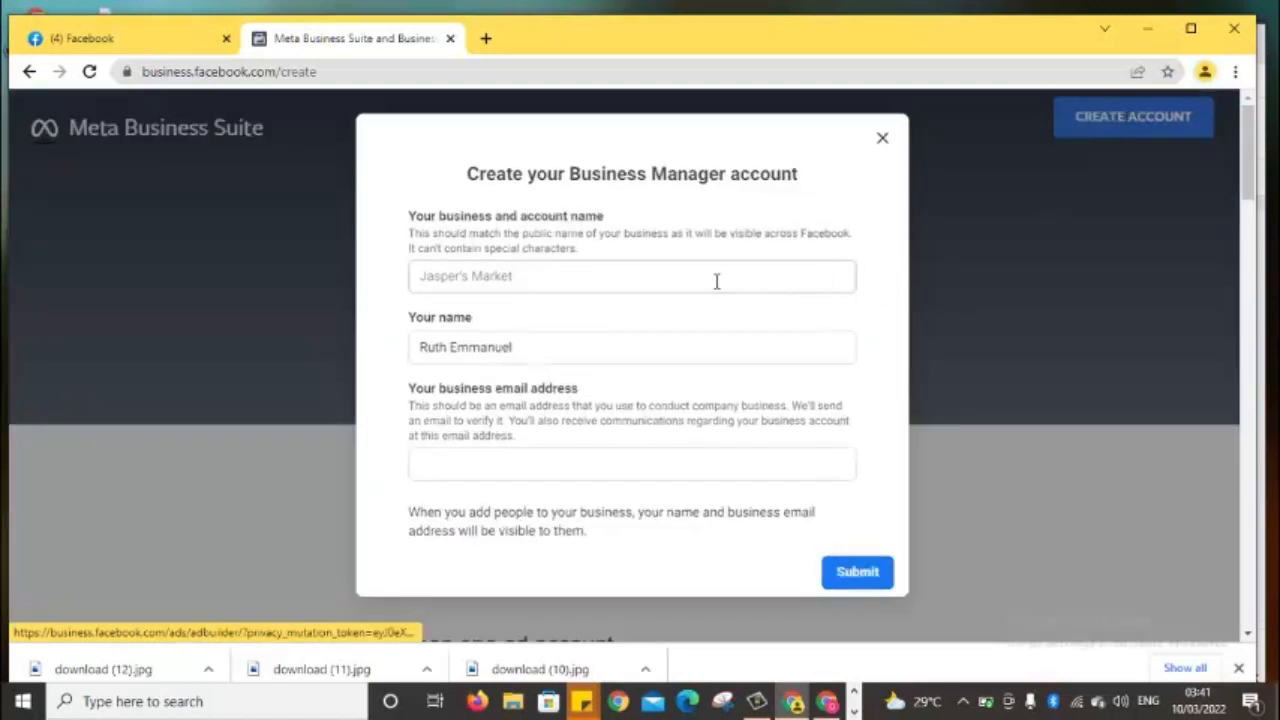
pyautogui.click(616, 280)
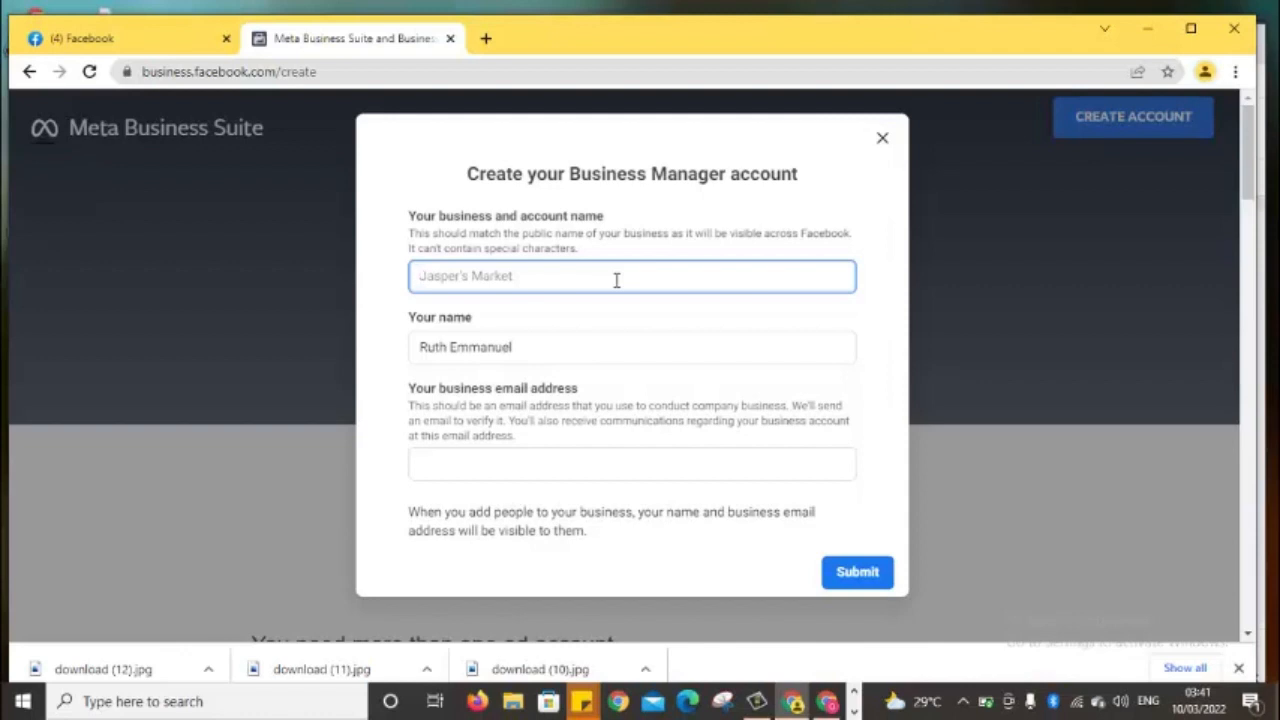
pyautogui.write('Ru')
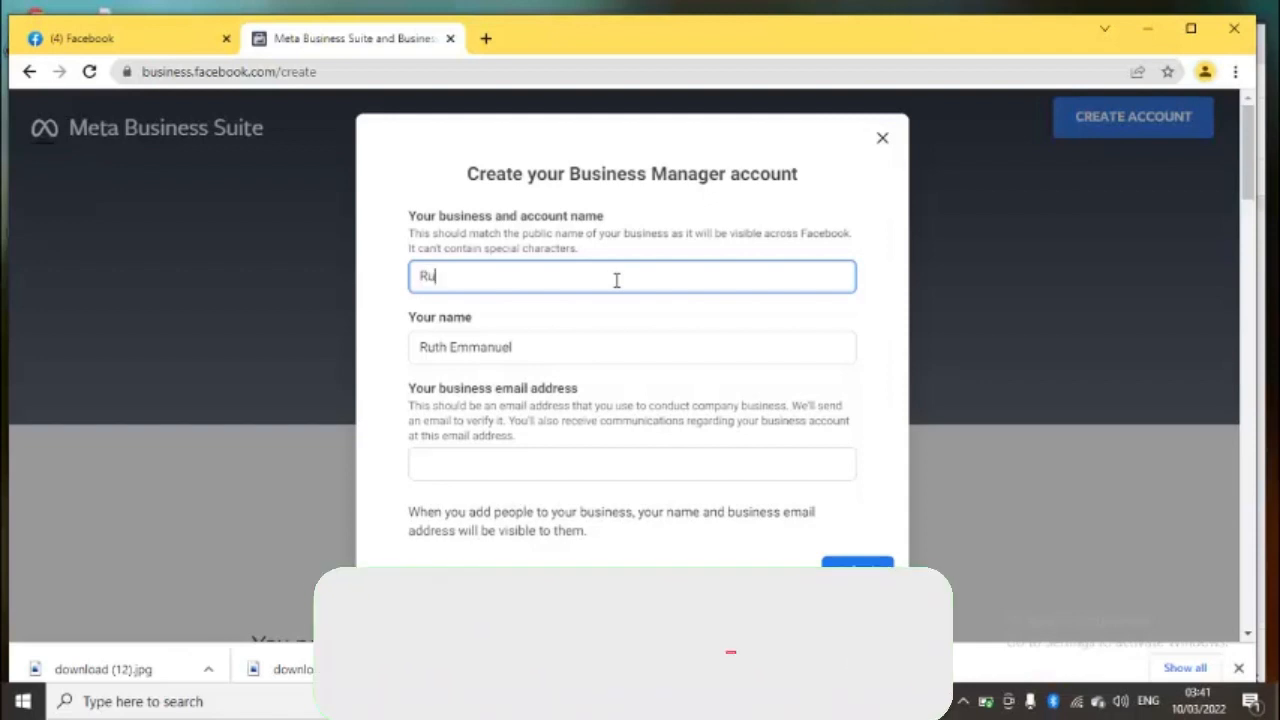
pyautogui.write('th')
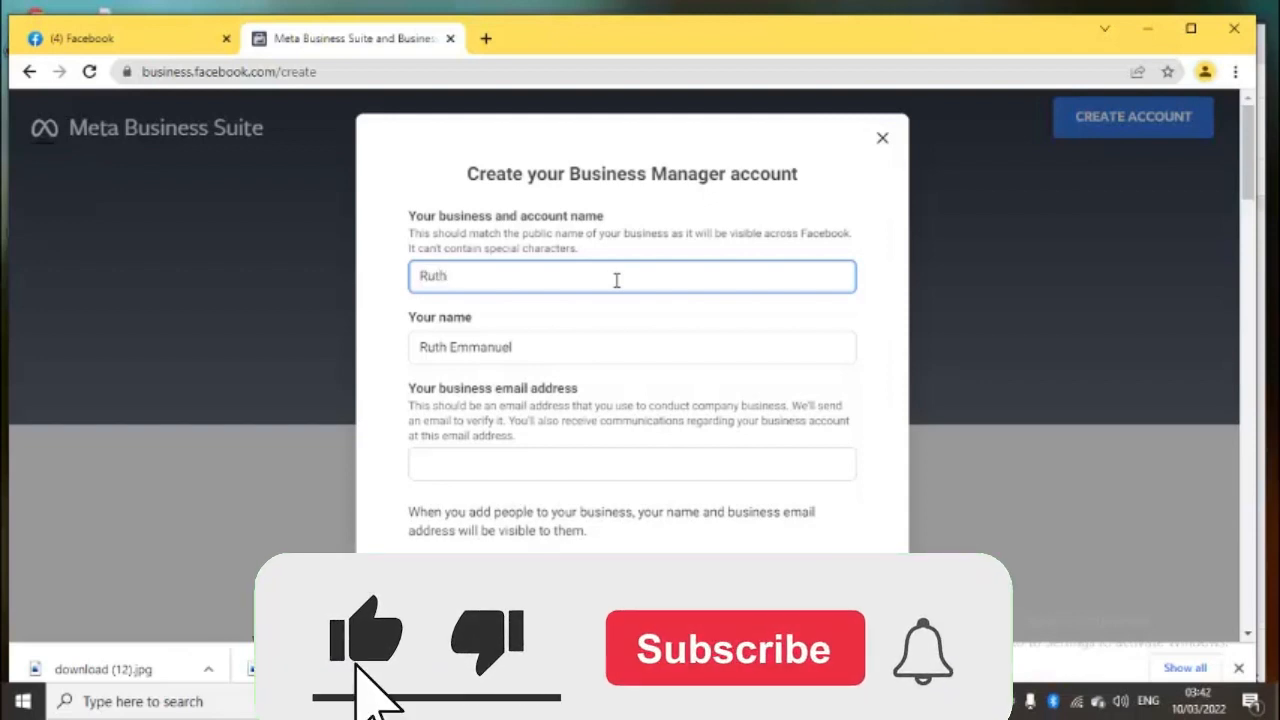
pyautogui.write(' Busi')
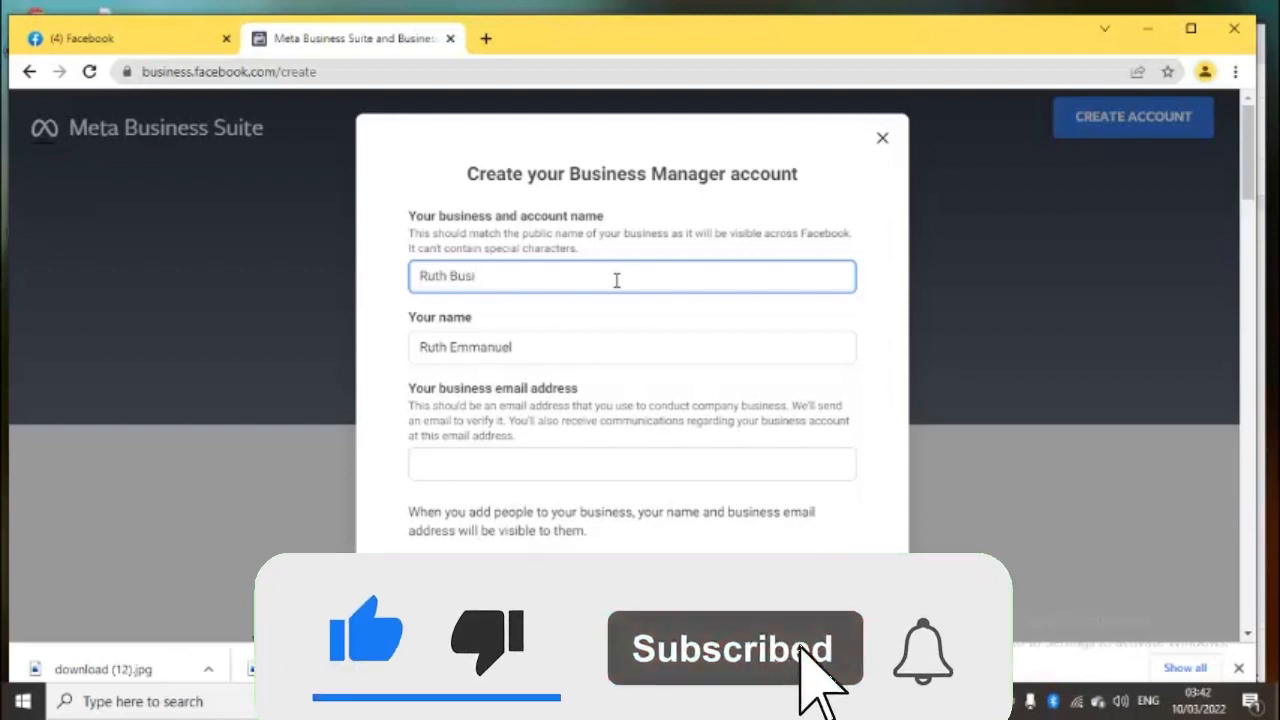
pyautogui.write('ness')
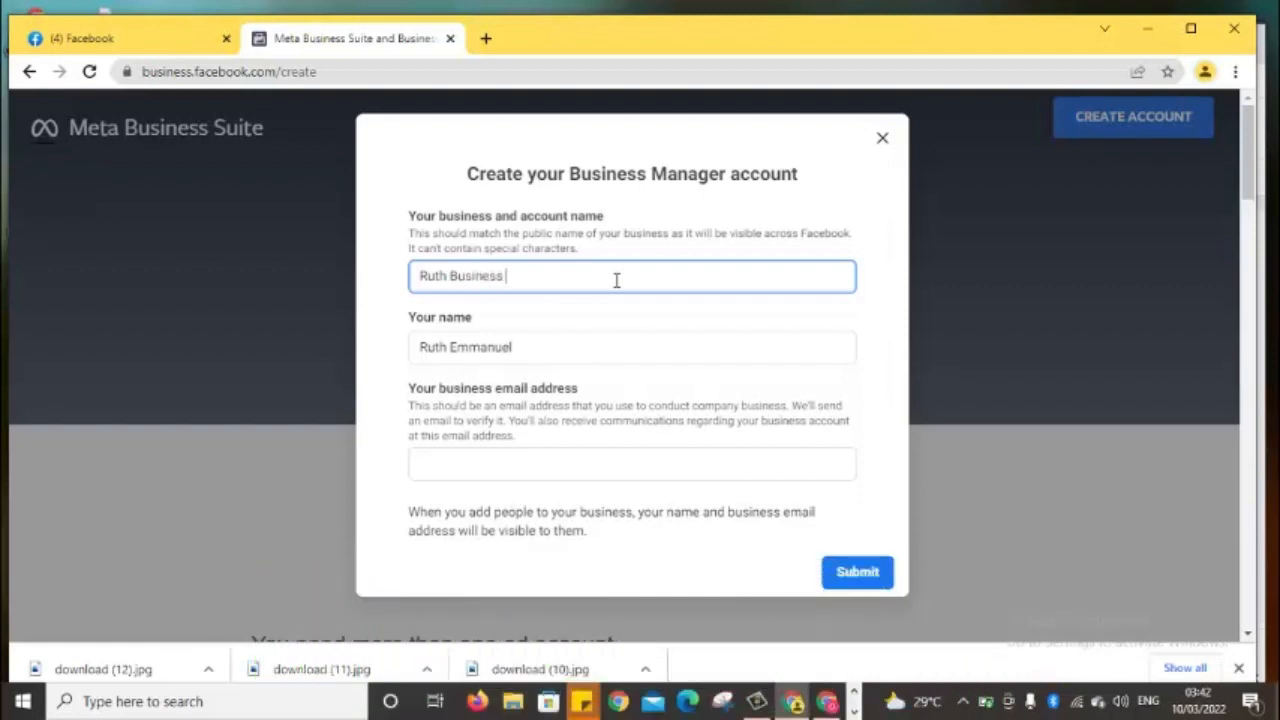
pyautogui.write(' !')
pyautogui.write('1')
# Fill in the business email address on the account form
pyautogui.click(513, 459)
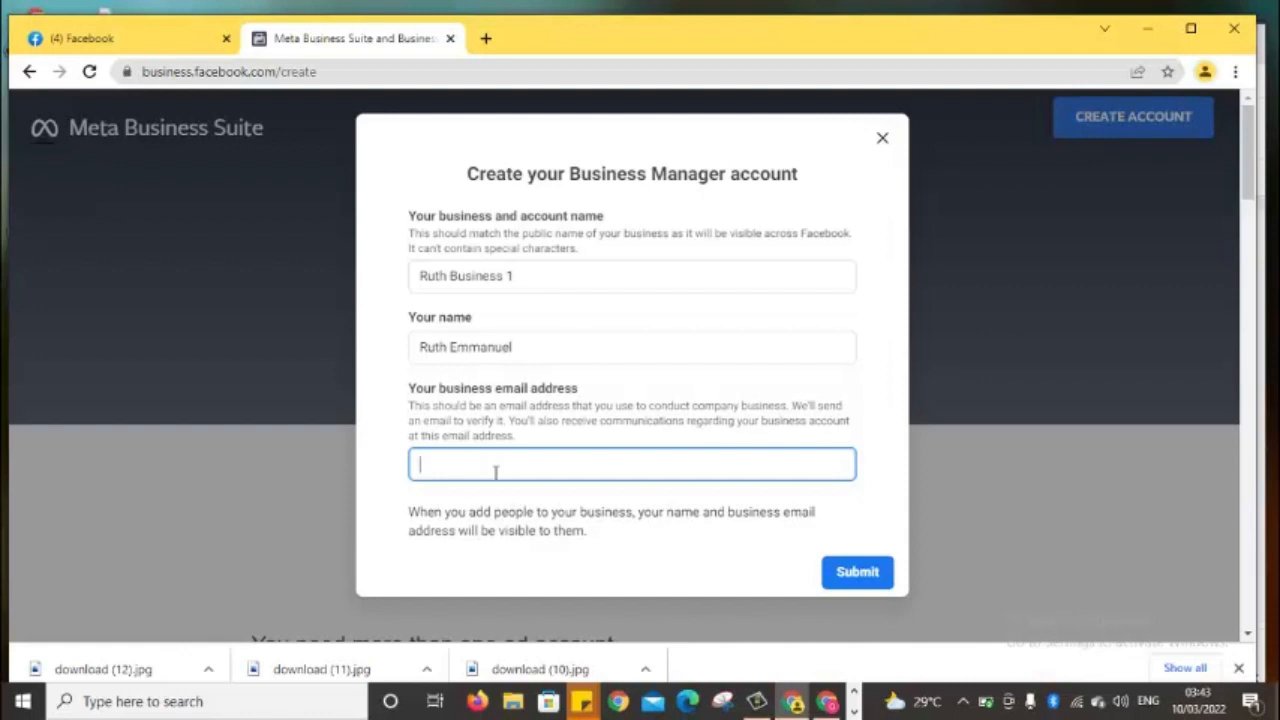
pyautogui.click(853, 705)
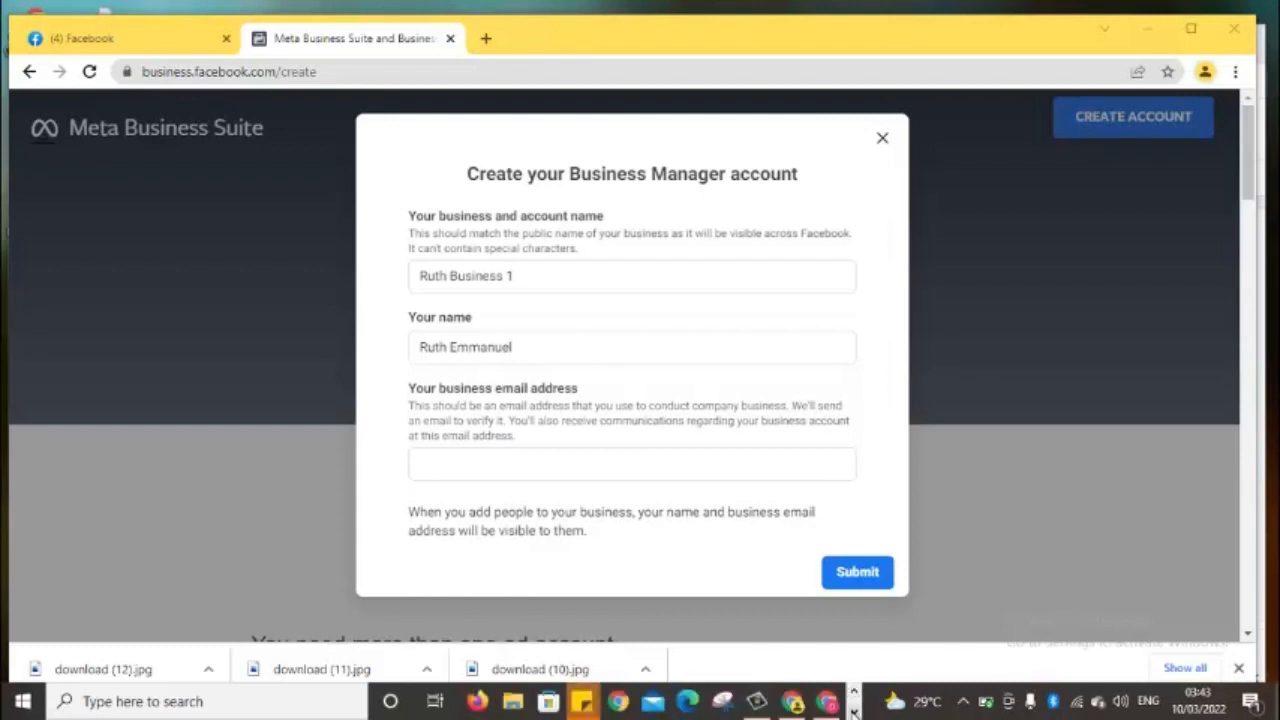
pyautogui.click(483, 703)
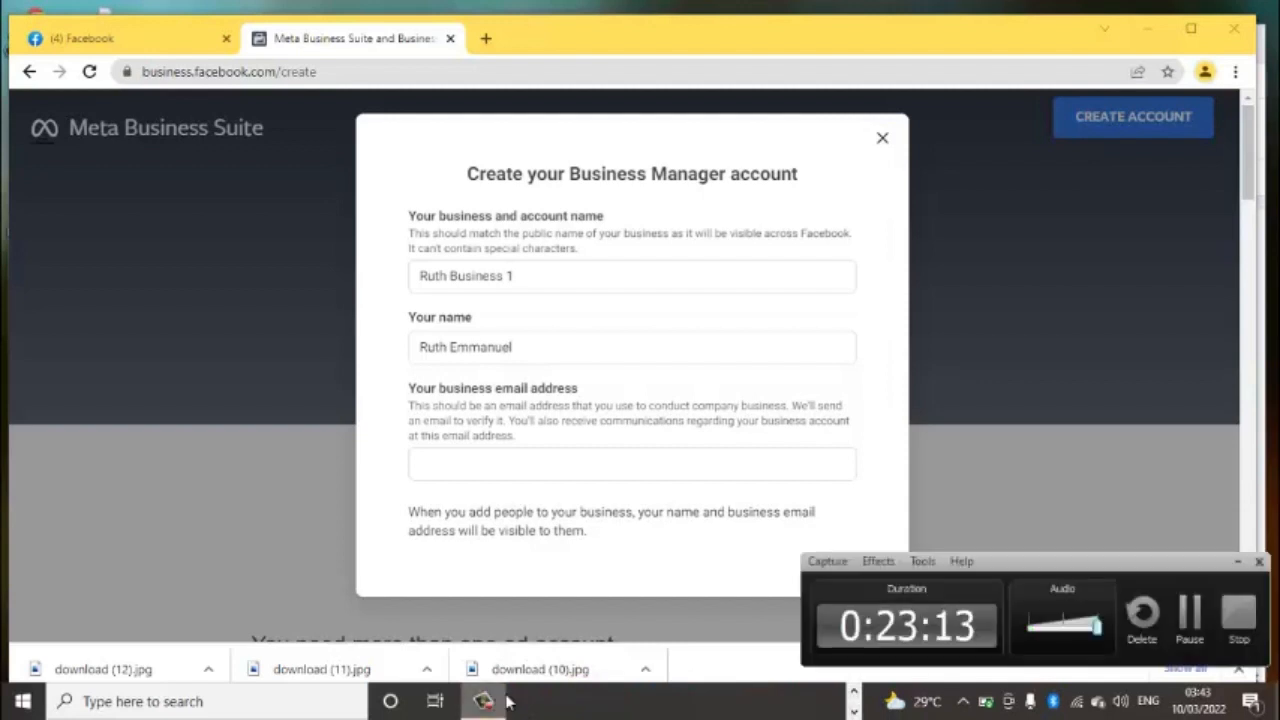
pyautogui.click(1190, 622)
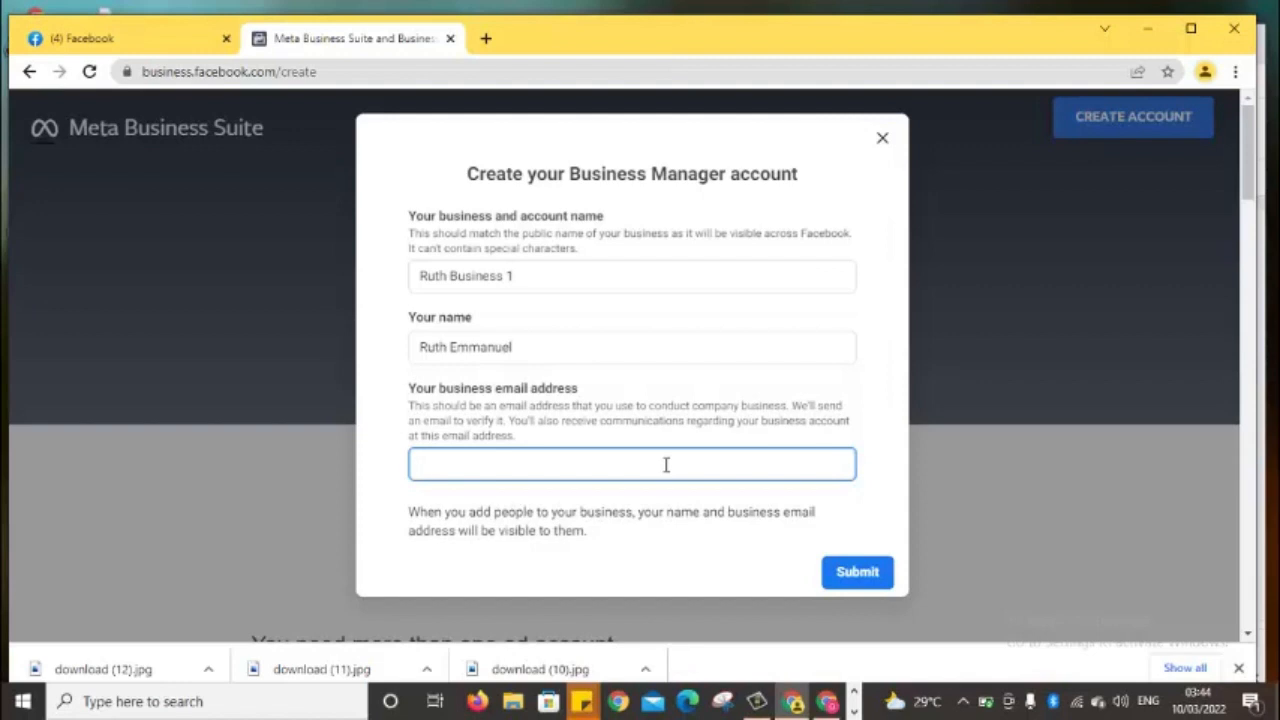
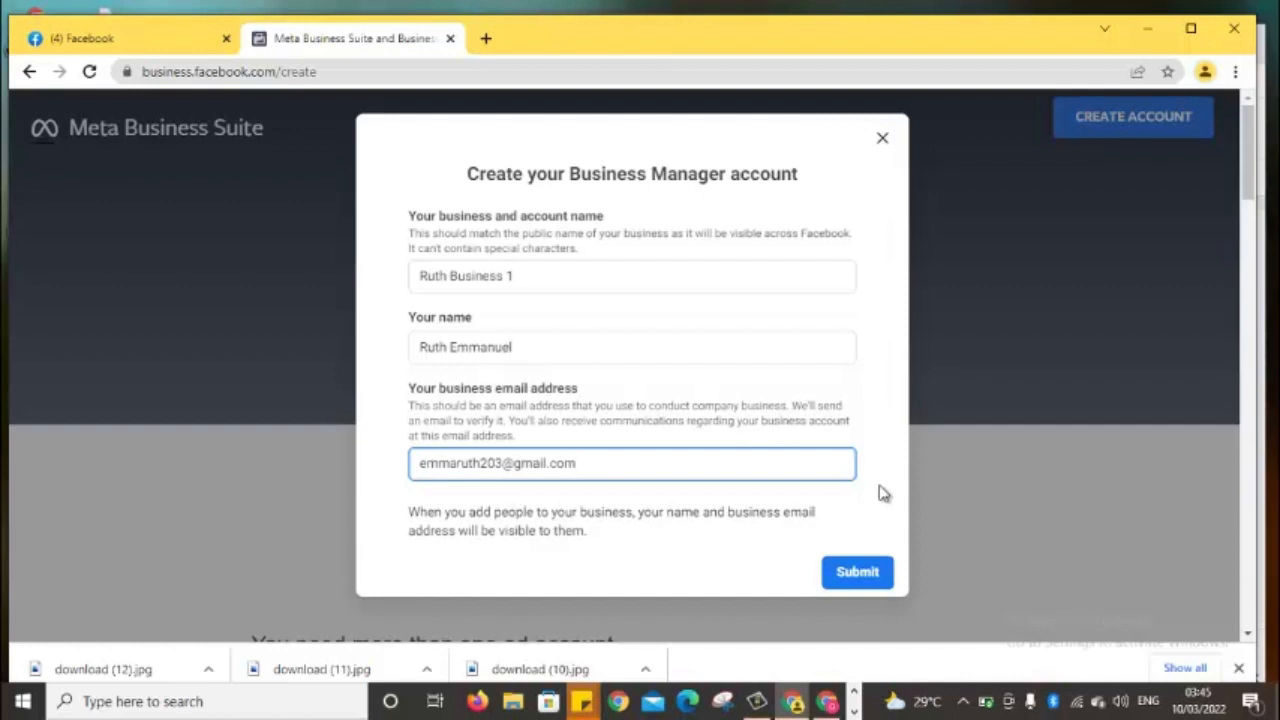
# Submit the form to create the Ruth Business 1 Business Manager account
pyautogui.click(853, 575)
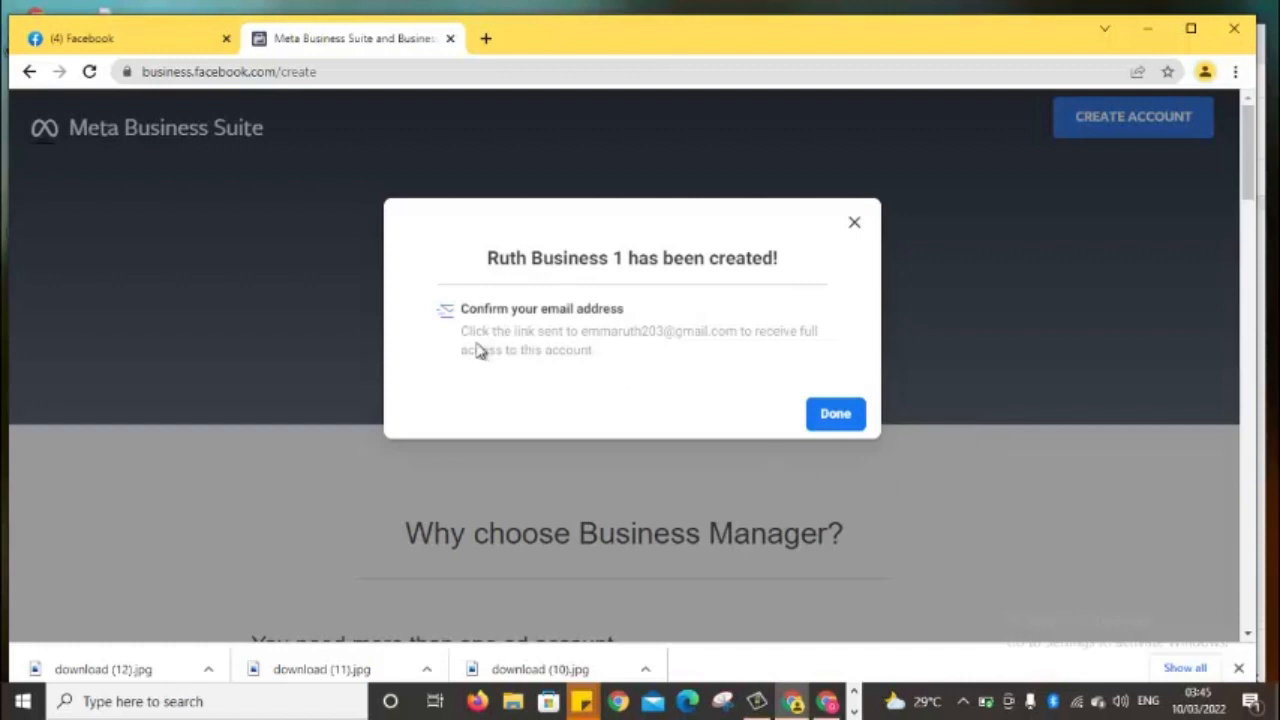
# Dismiss the creation confirmation and the new-look popup to reach Unique Fashion's Home
pyautogui.click(836, 418)
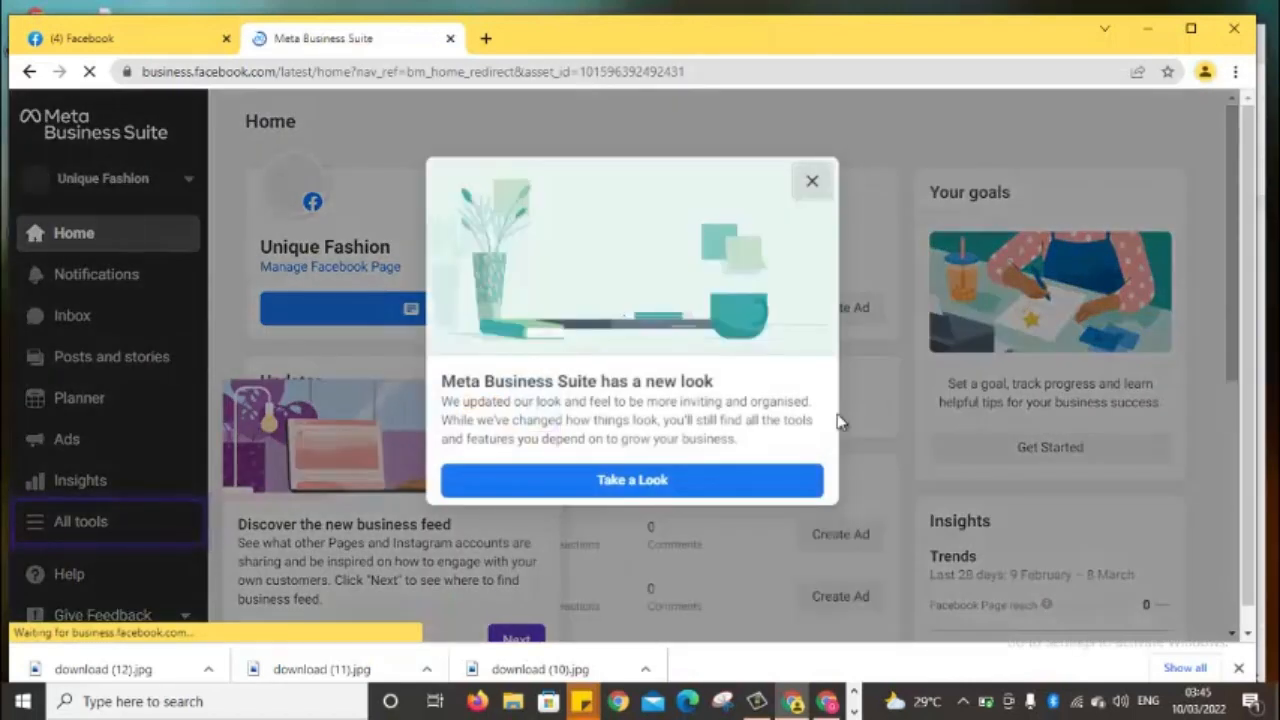
pyautogui.click(812, 182)
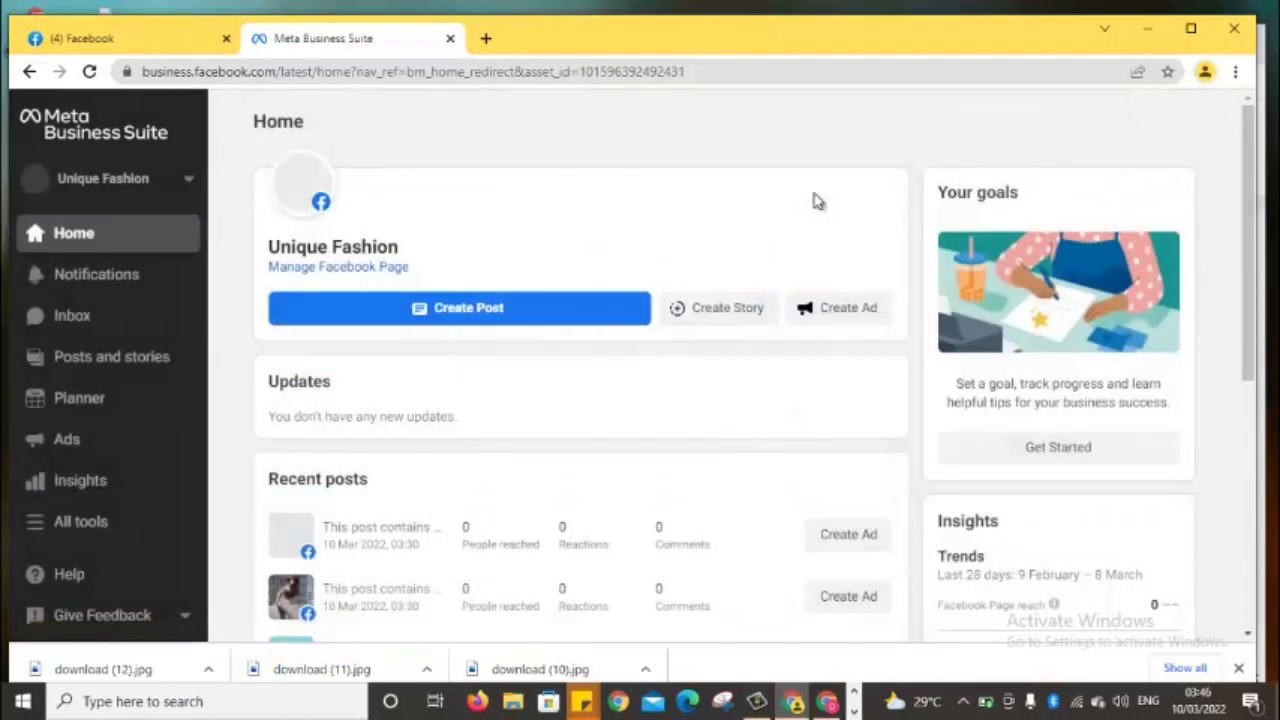
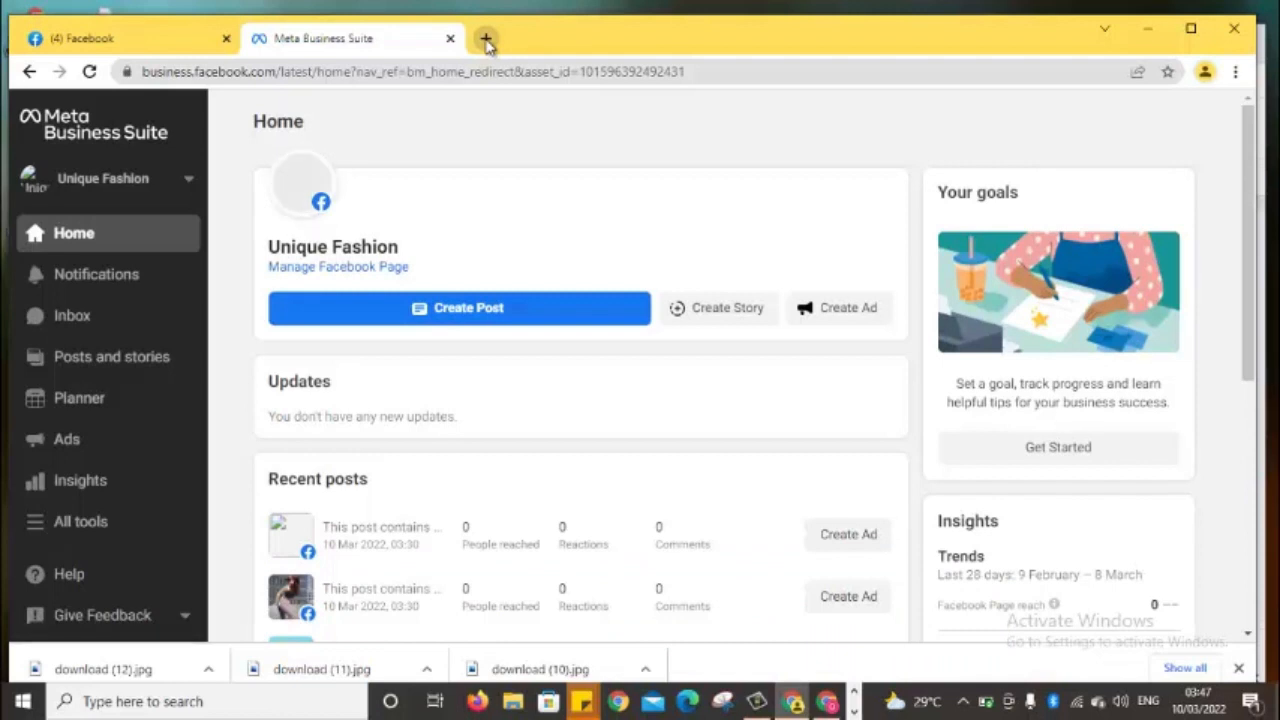
# Open business.facebook.com/create in a new Chrome tab from the address-bar suggestion
pyautogui.click(487, 41)
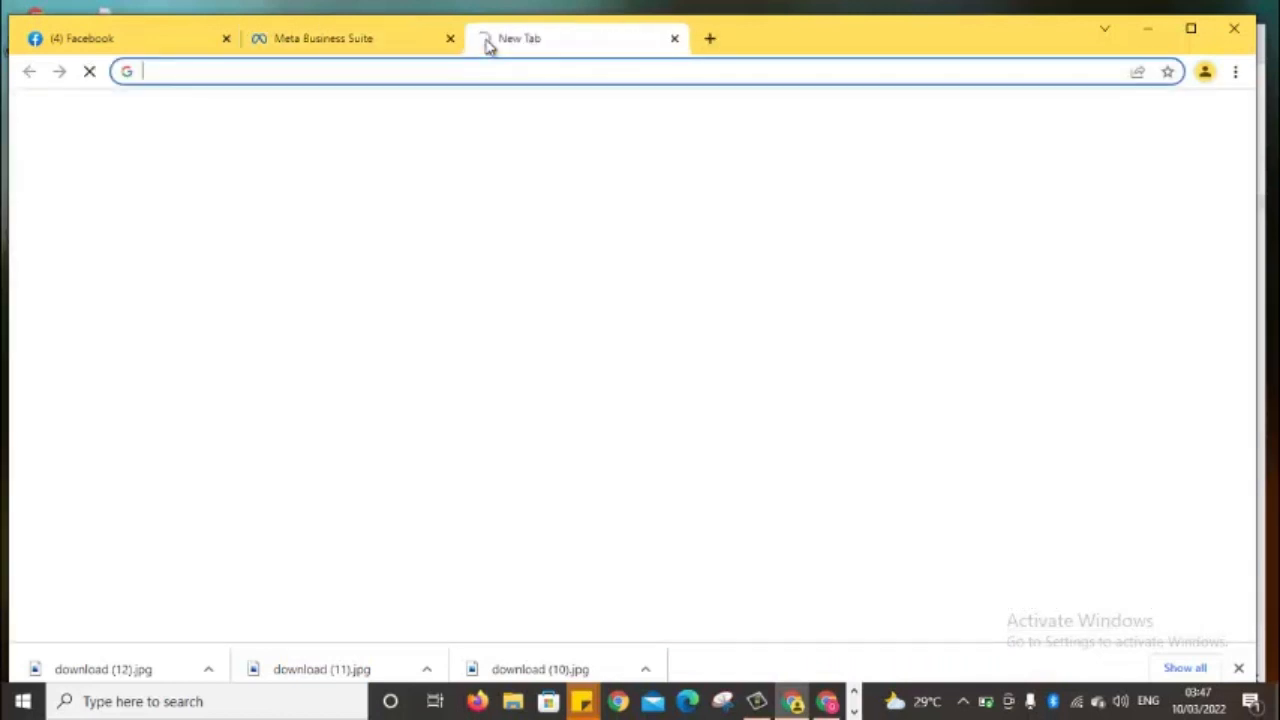
pyautogui.click(411, 72)
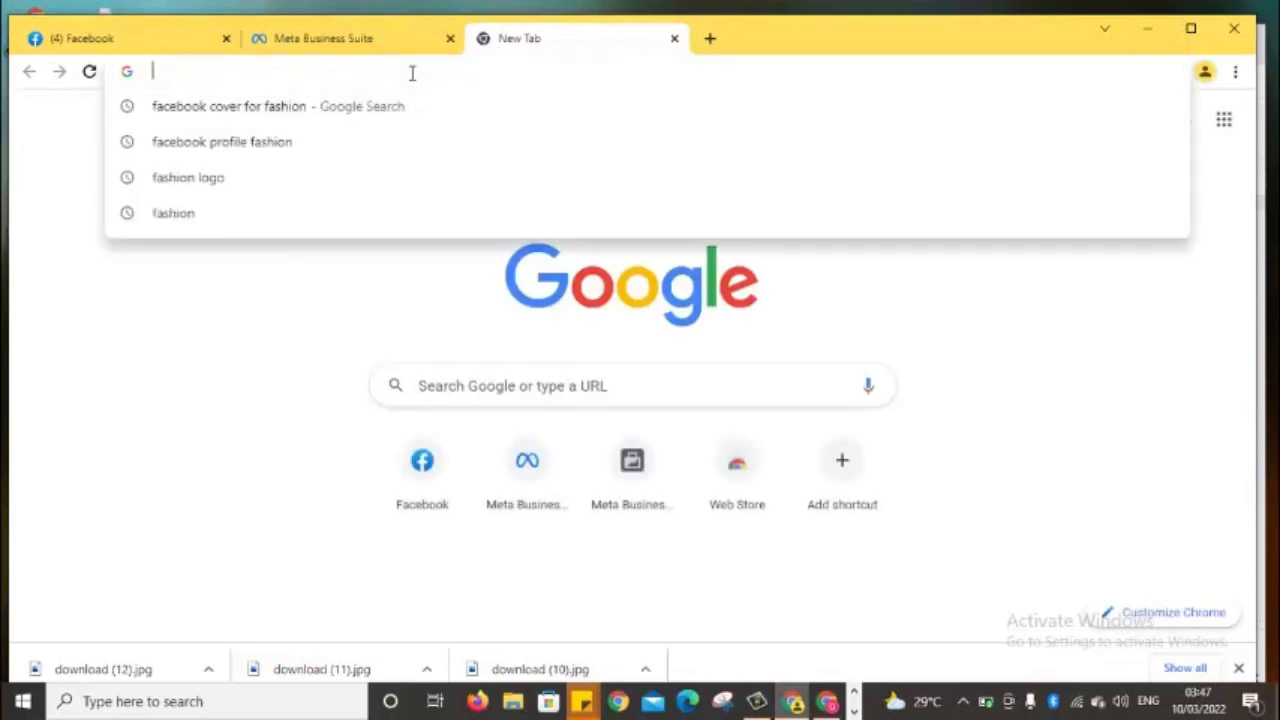
pyautogui.write('business.facebook.com')
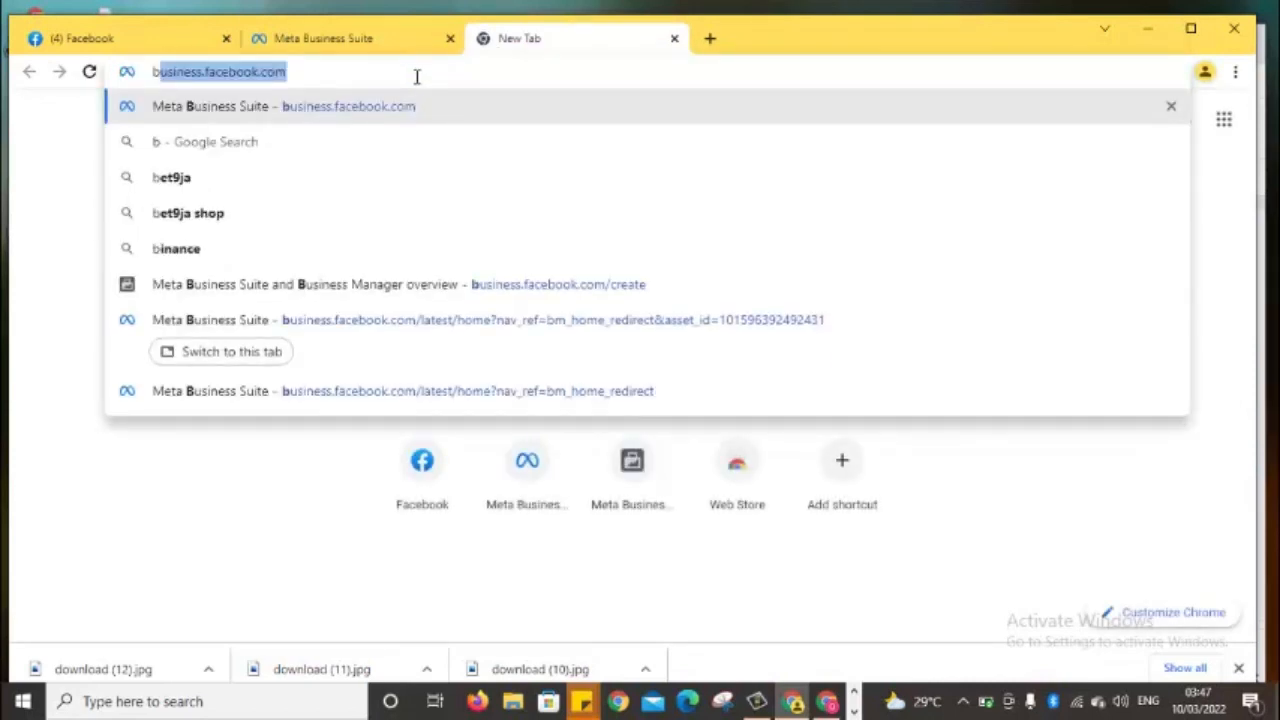
pyautogui.click(535, 293)
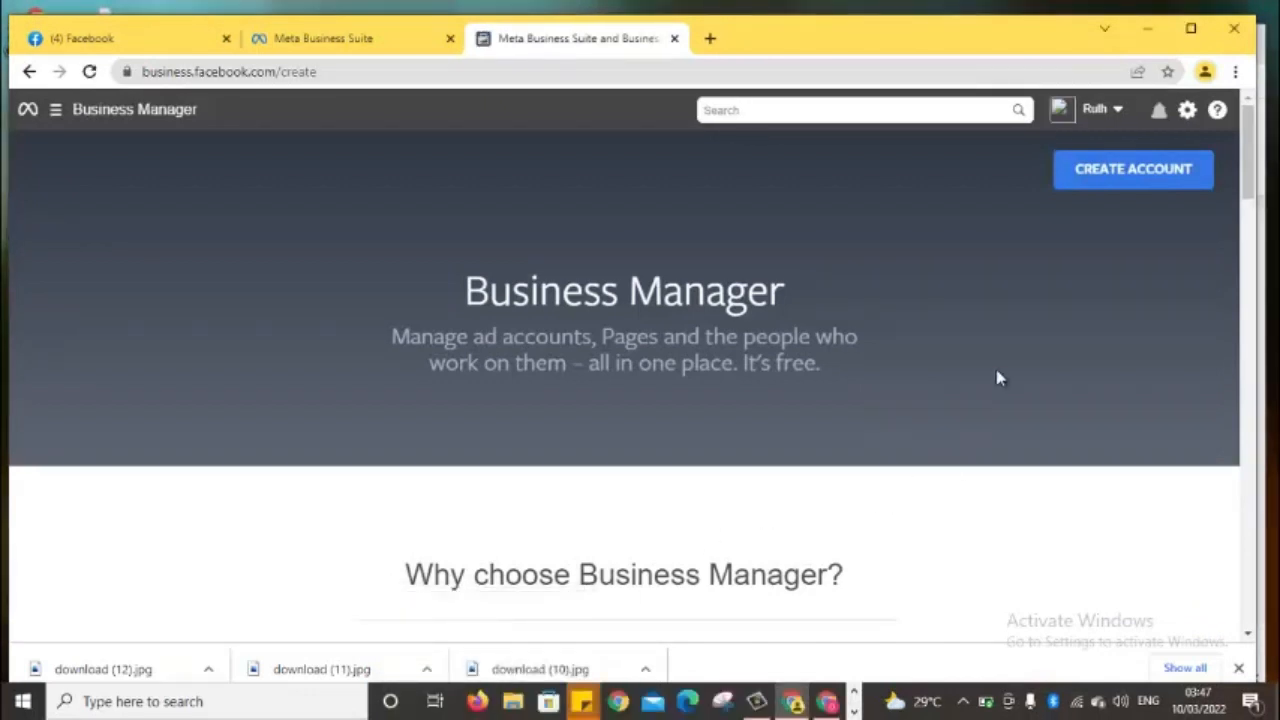
pyautogui.click(1118, 112)
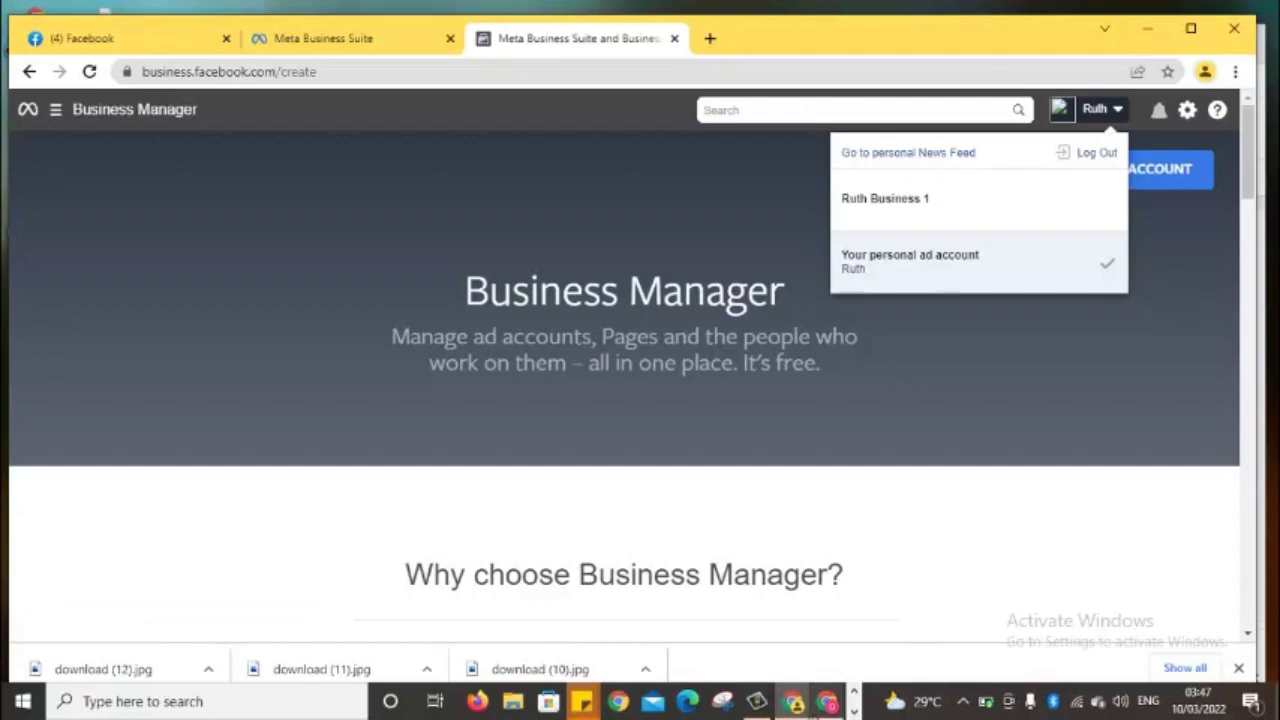
pyautogui.click(758, 703)
pyautogui.click(758, 703)
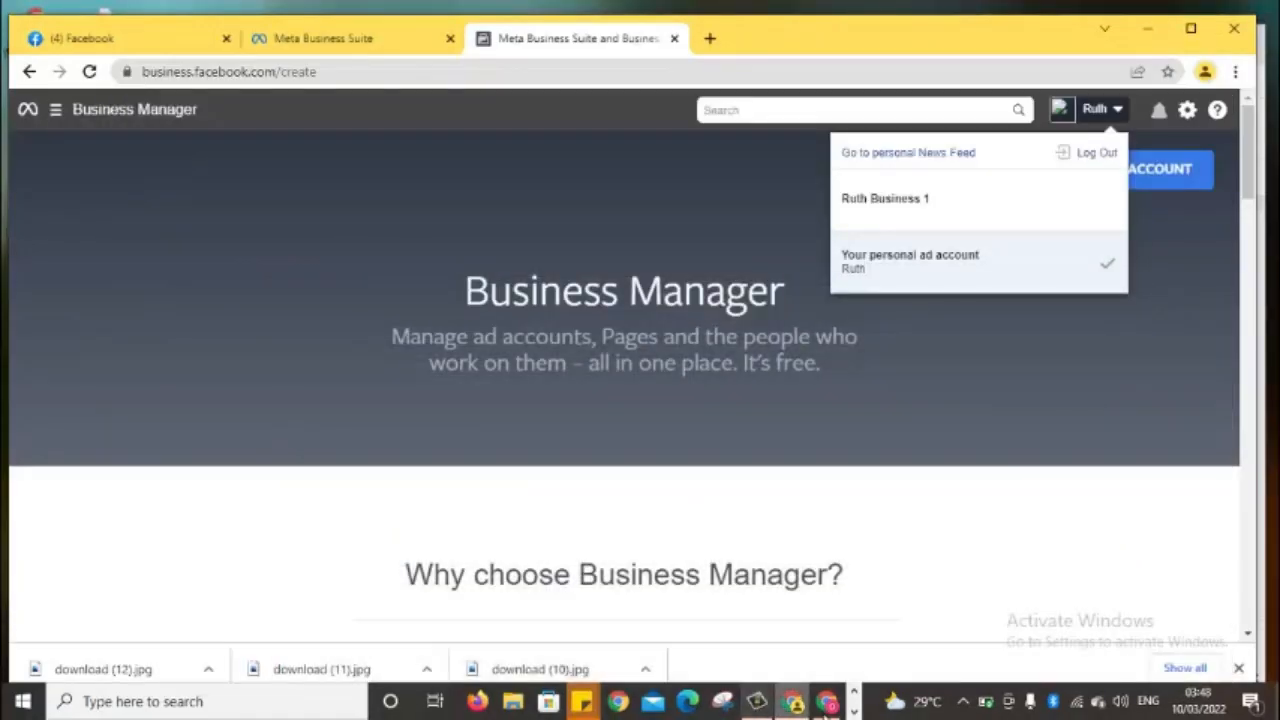
pyautogui.click(853, 713)
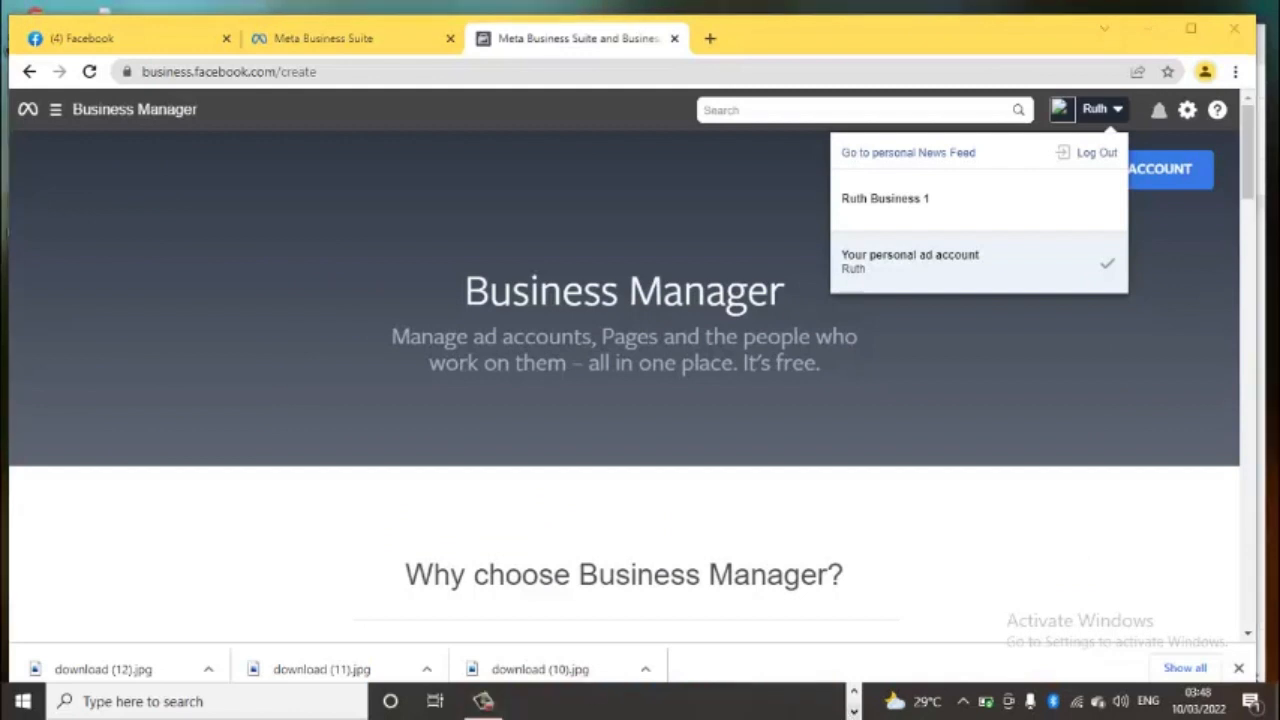
pyautogui.click(482, 700)
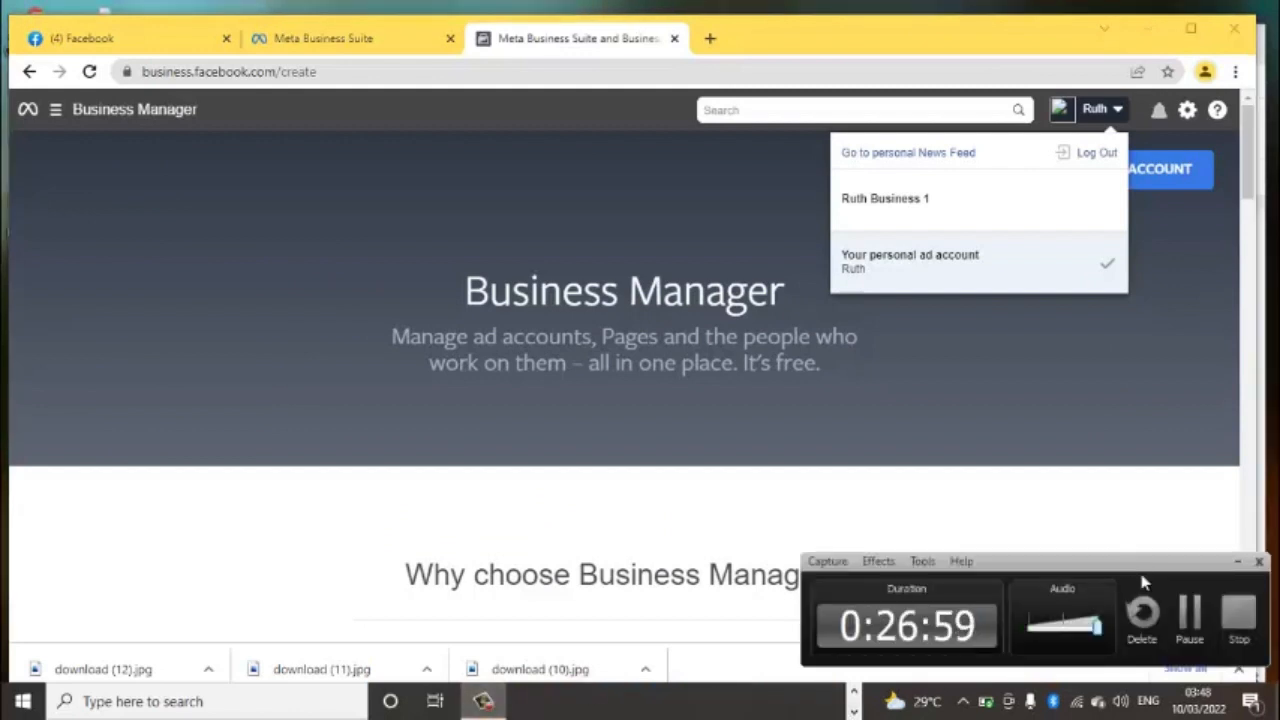
pyautogui.click(1185, 628)
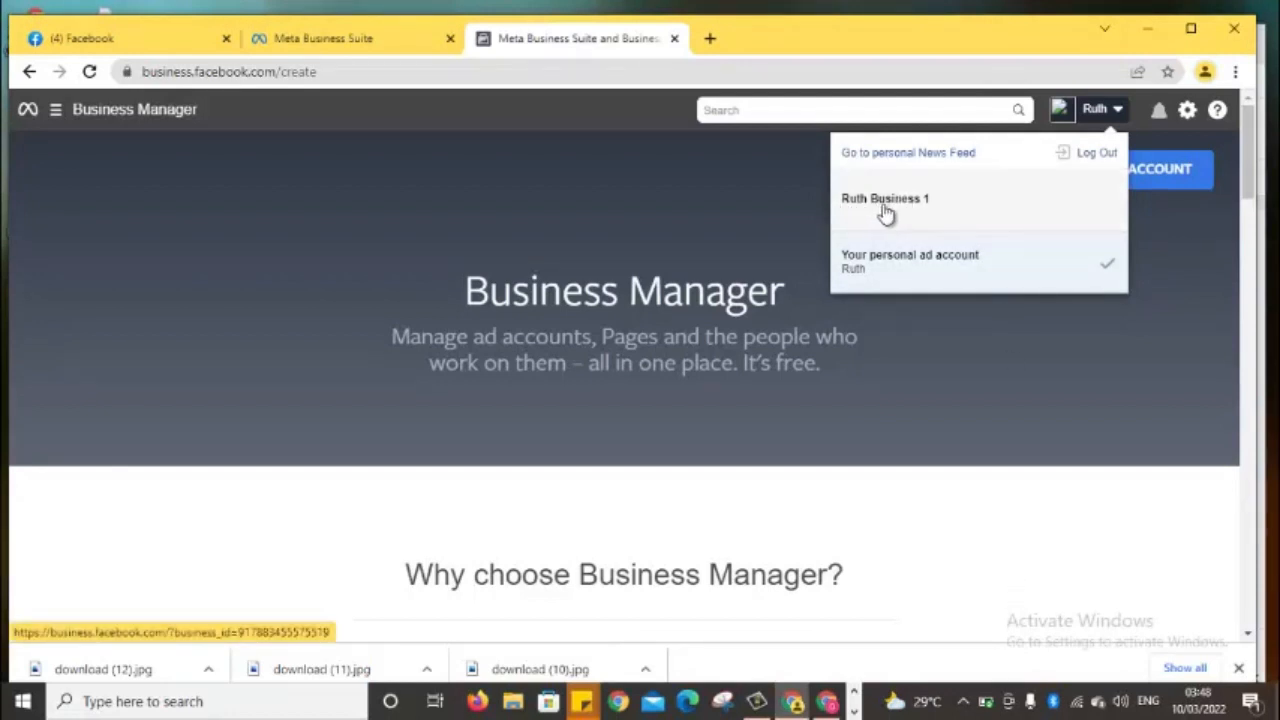
pyautogui.click(1166, 351)
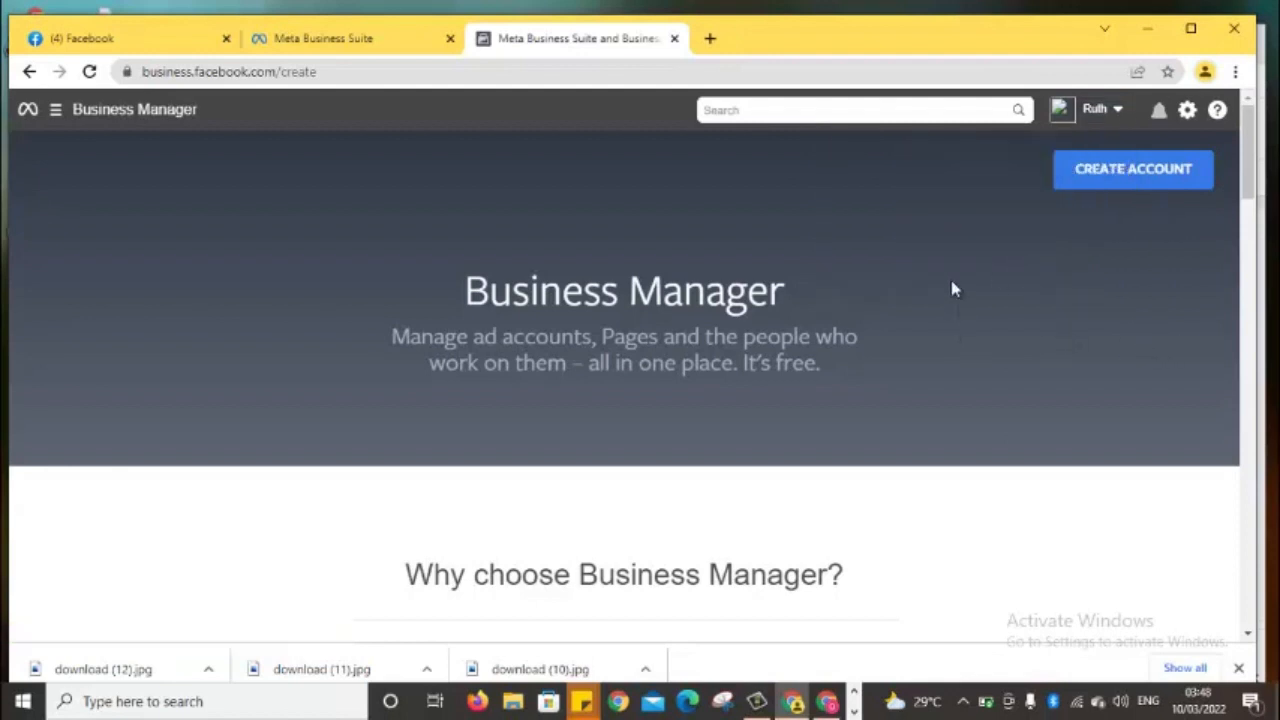
# Start a new Business Manager account and enter the business name 'Ruth Business 2'
pyautogui.click(1130, 188)
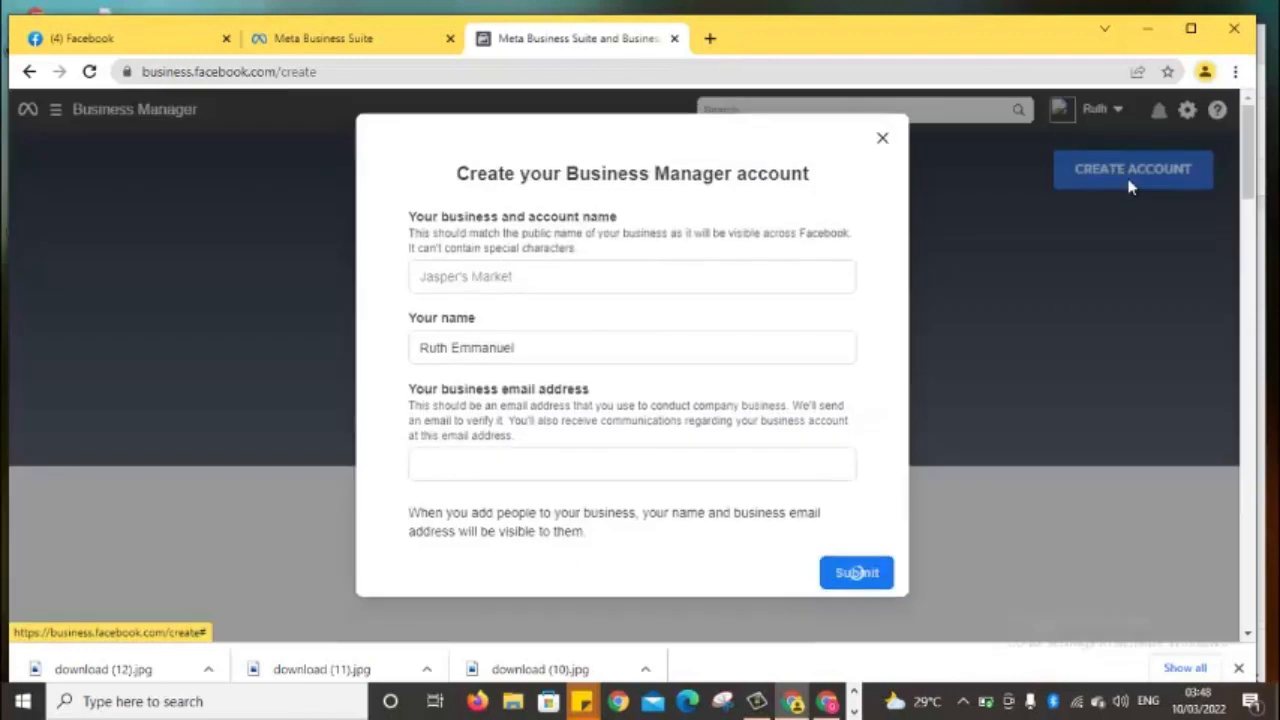
pyautogui.click(650, 281)
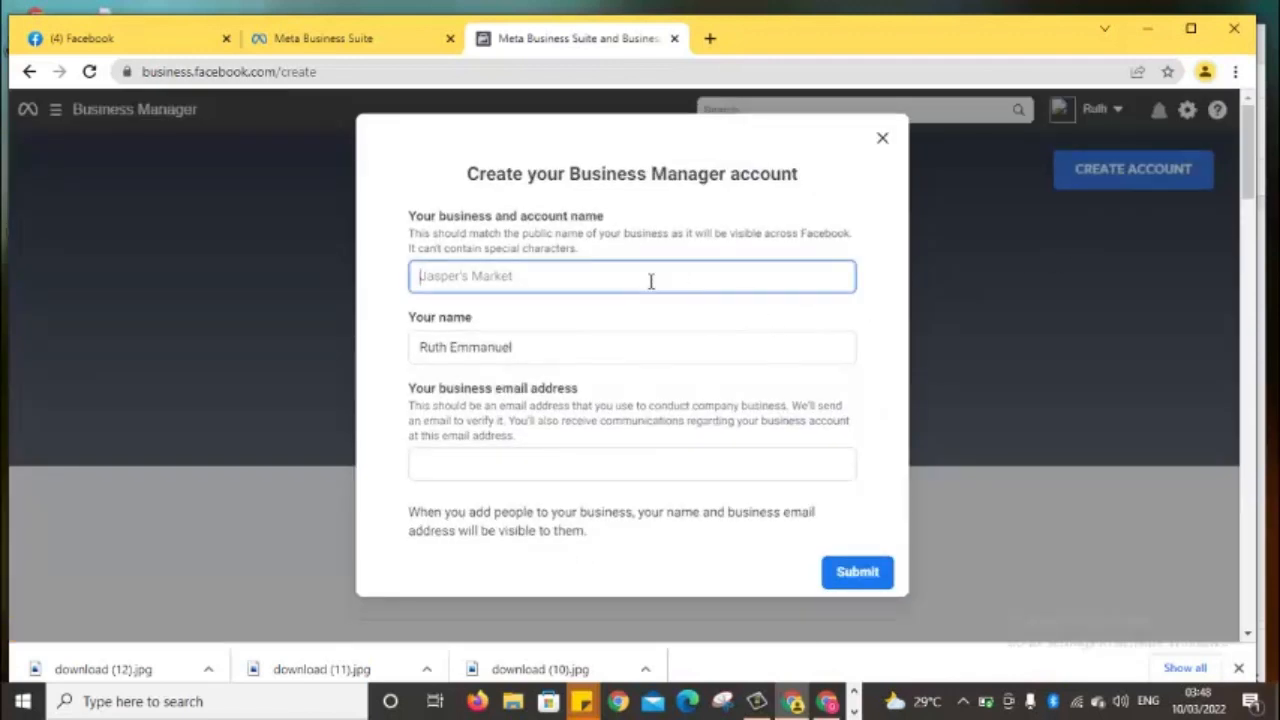
pyautogui.write('Ruth Busi')
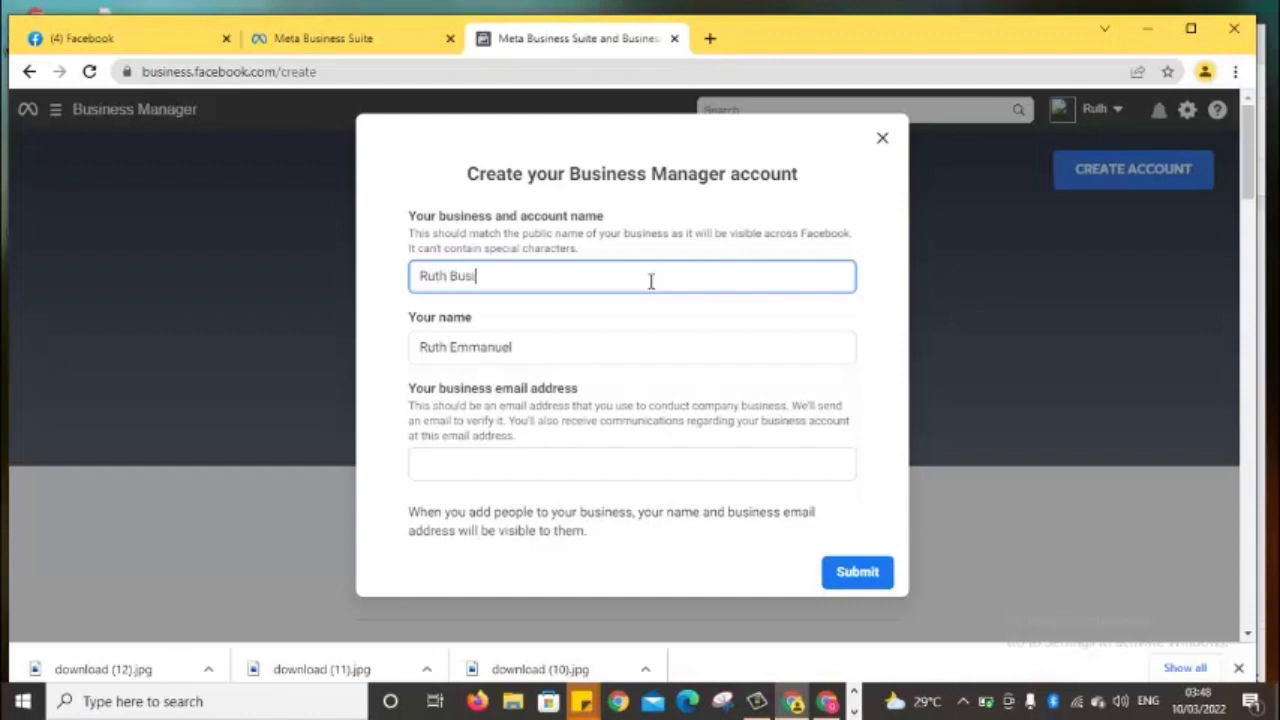
pyautogui.write('ness @')
pyautogui.press('BackSpace')
pyautogui.write('2')
# Fill in the business email address on the account form
pyautogui.click(470, 462)
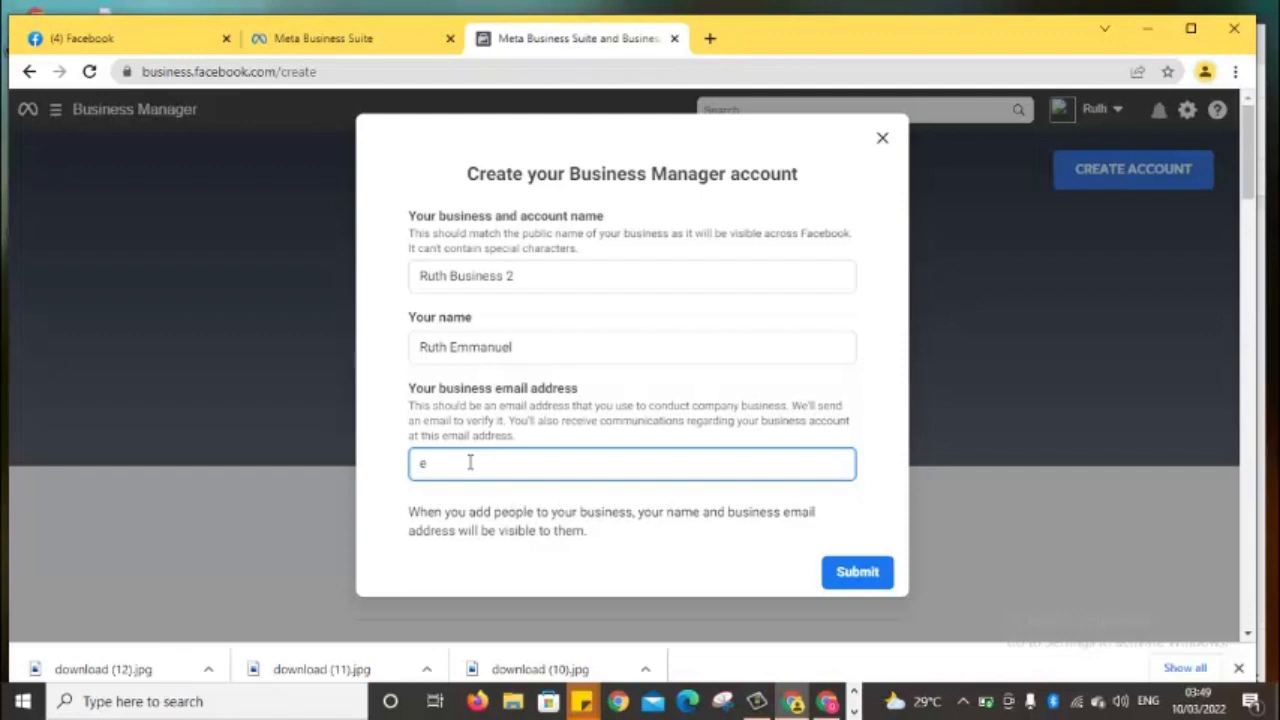
# Submit the Ruth Business 2 form, dismiss the confirmation and new-look popup, and close the extra tab
pyautogui.click(859, 579)
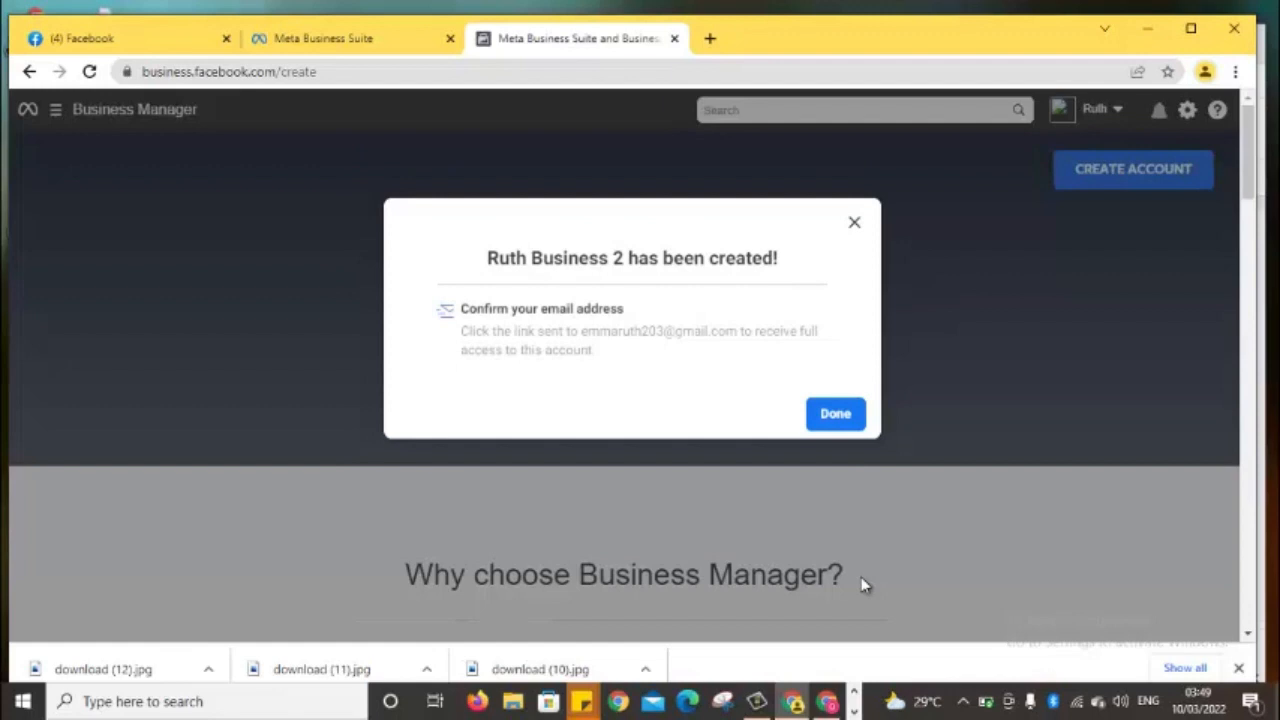
pyautogui.click(831, 416)
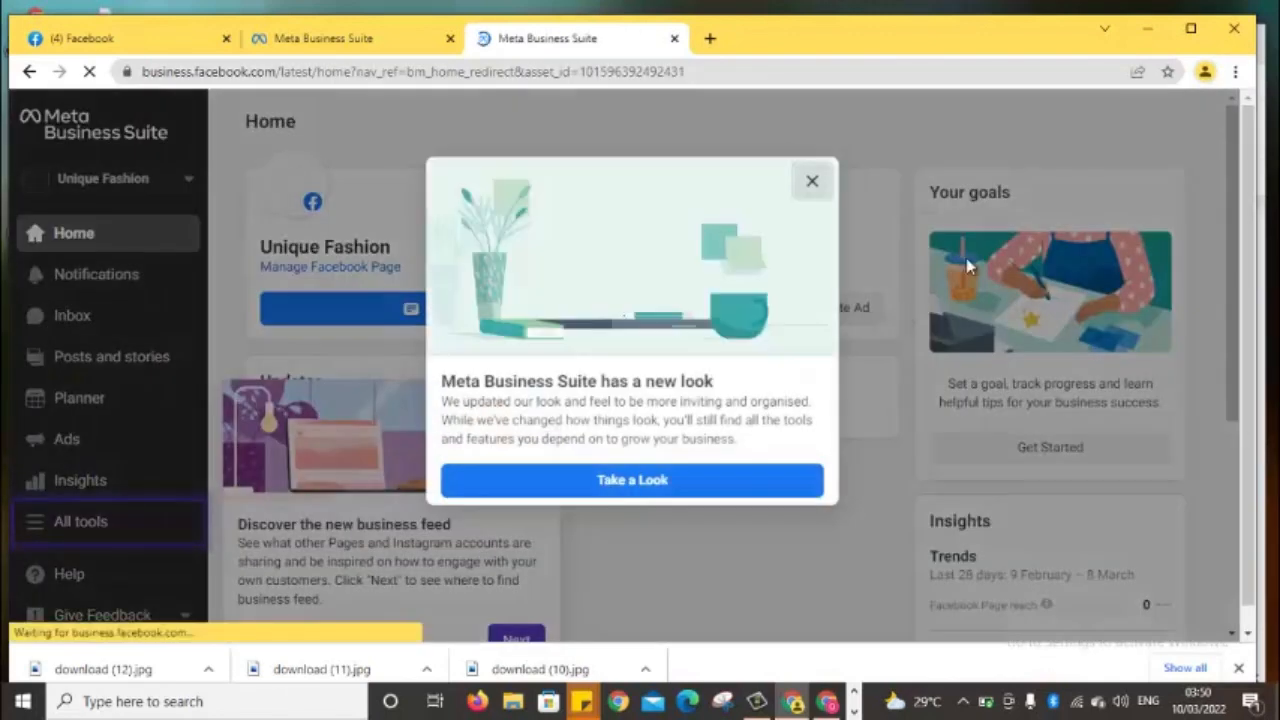
pyautogui.click(814, 188)
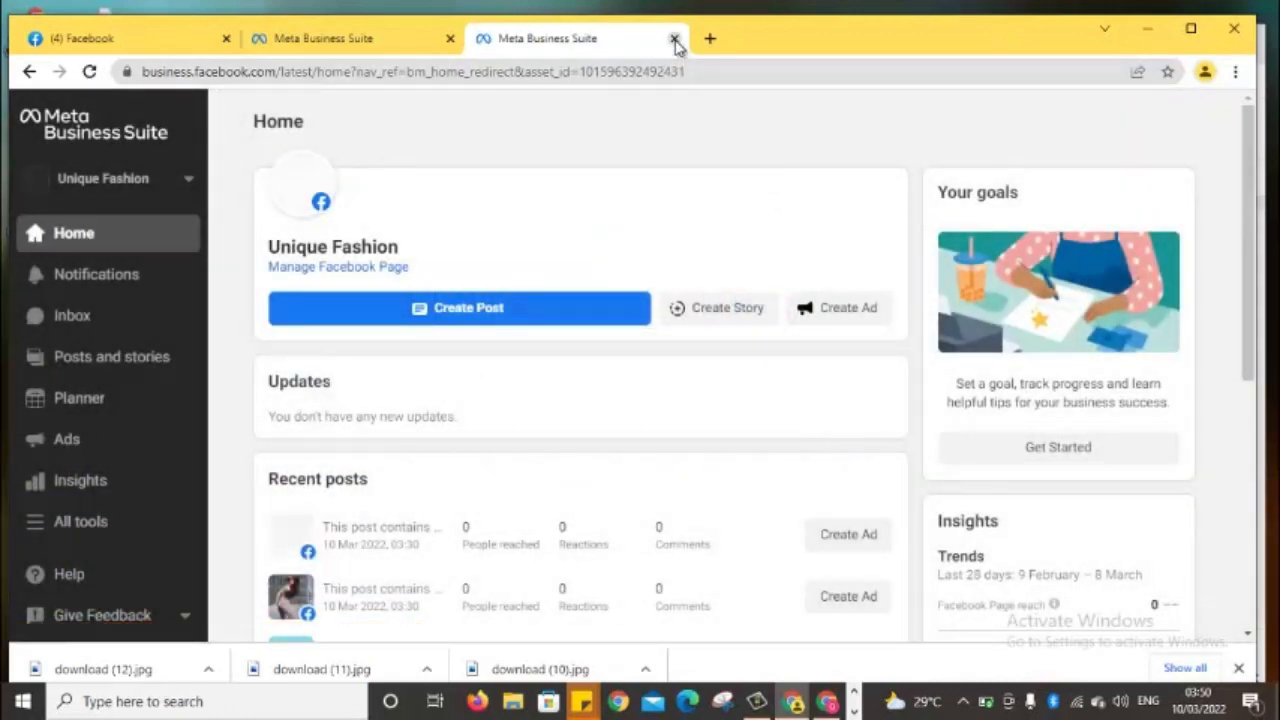
pyautogui.click(674, 38)
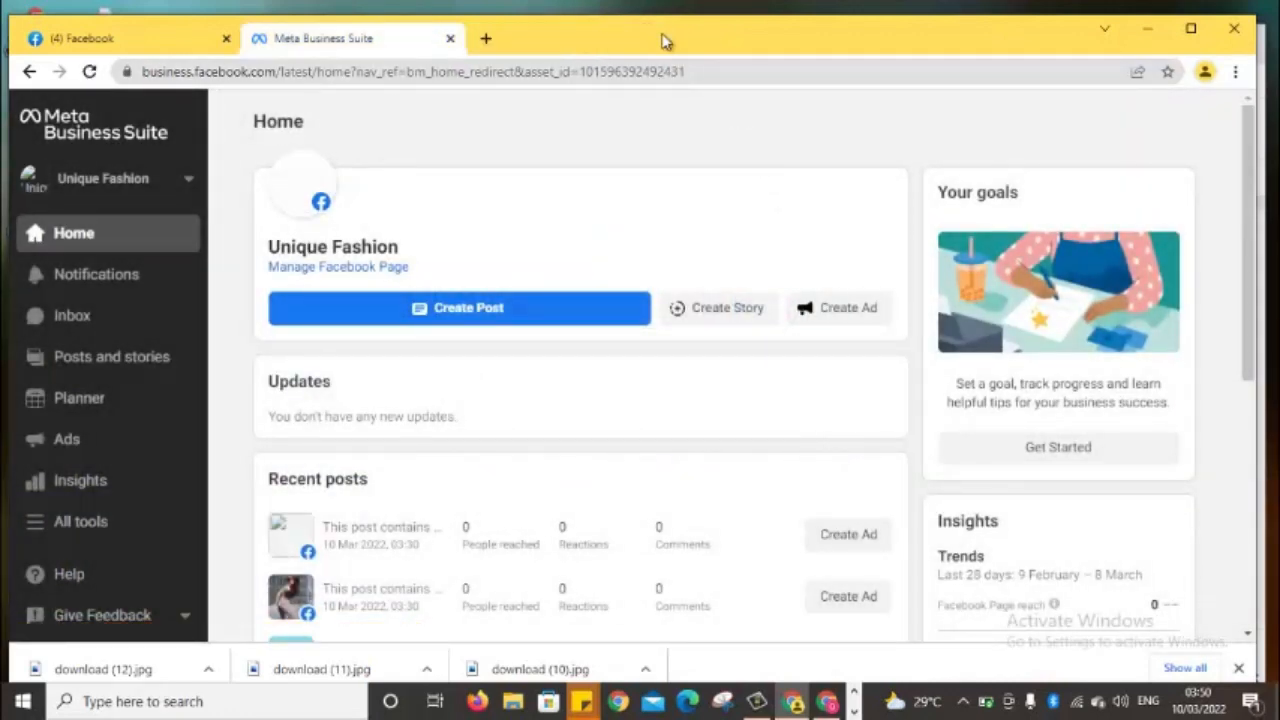
# Load business.facebook.com/create in a fresh Chrome tab using the address-bar completion
pyautogui.click(487, 38)
pyautogui.click(495, 66)
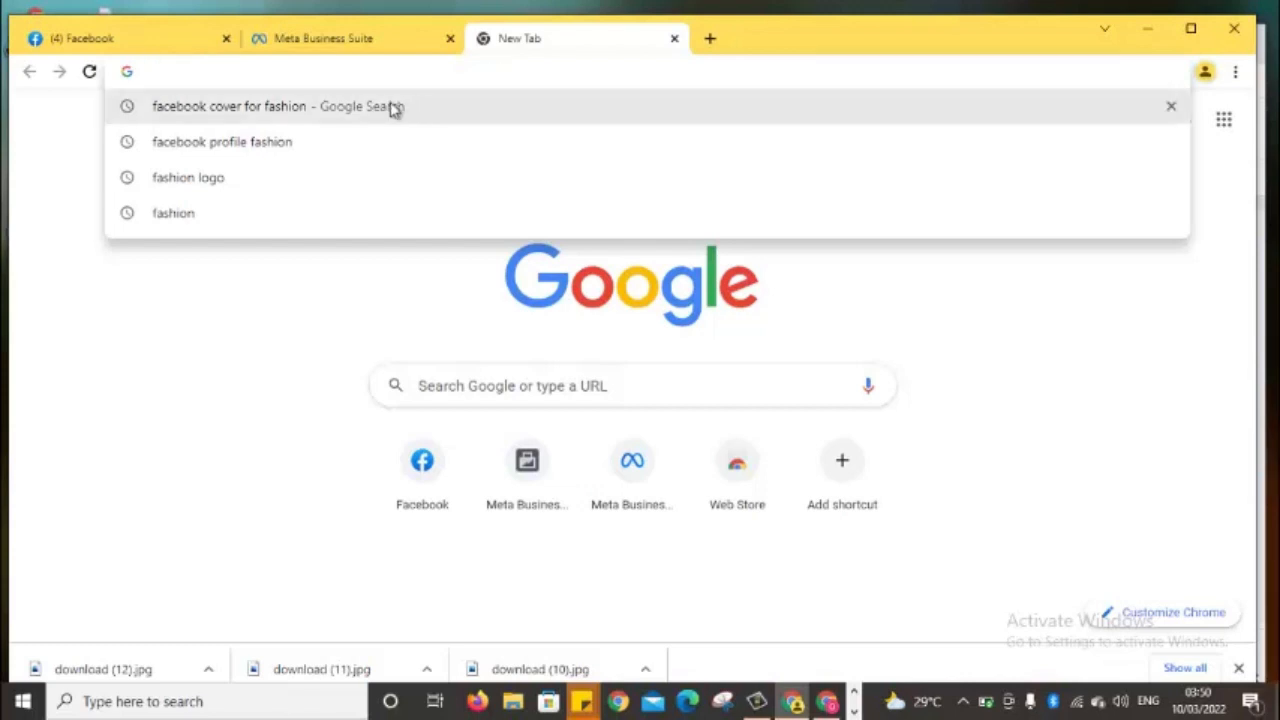
pyautogui.write('business.facebook.com/create')
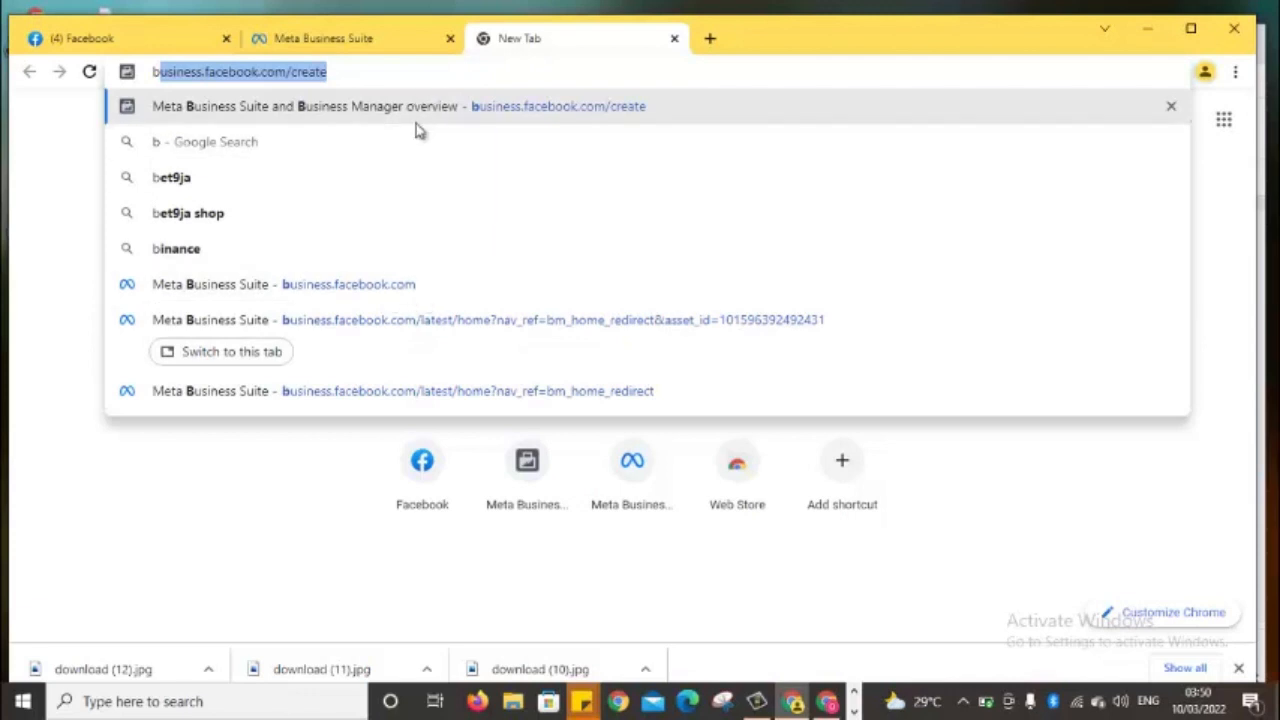
pyautogui.press('Return')
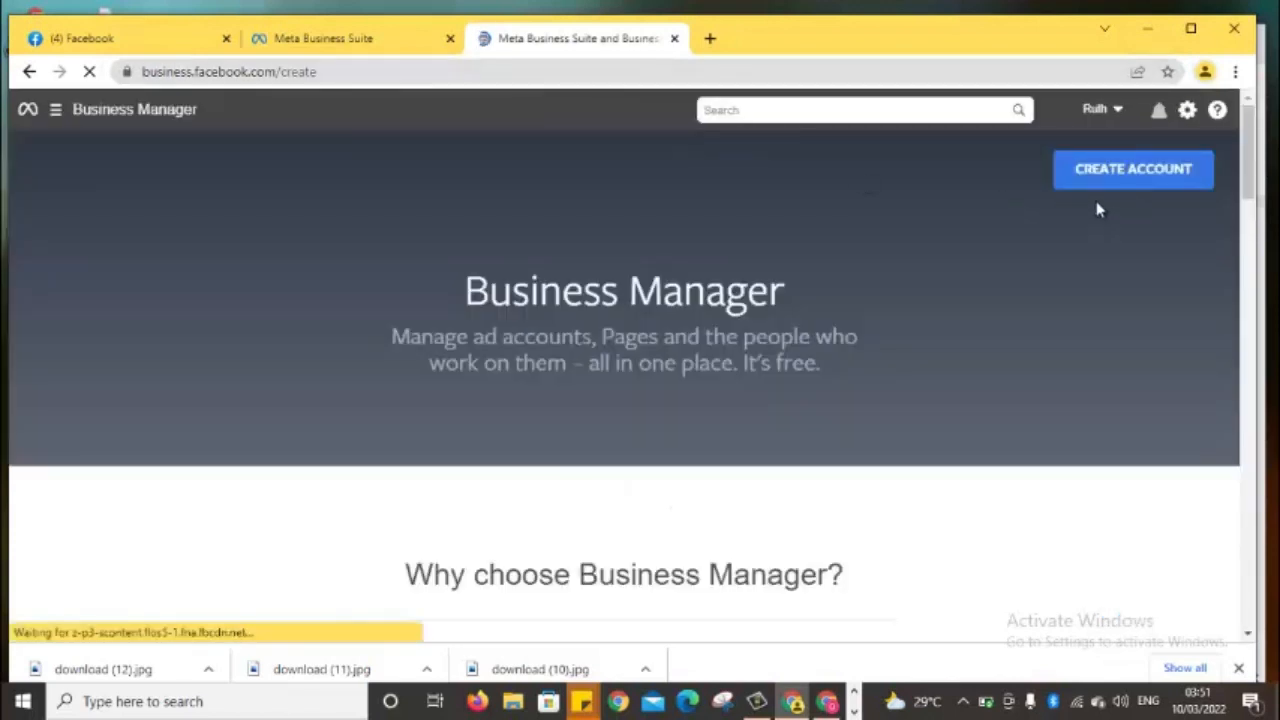
# Start another Business Manager account and enter the business name 'Ruth Business 3'
pyautogui.click(1127, 172)
pyautogui.click(677, 278)
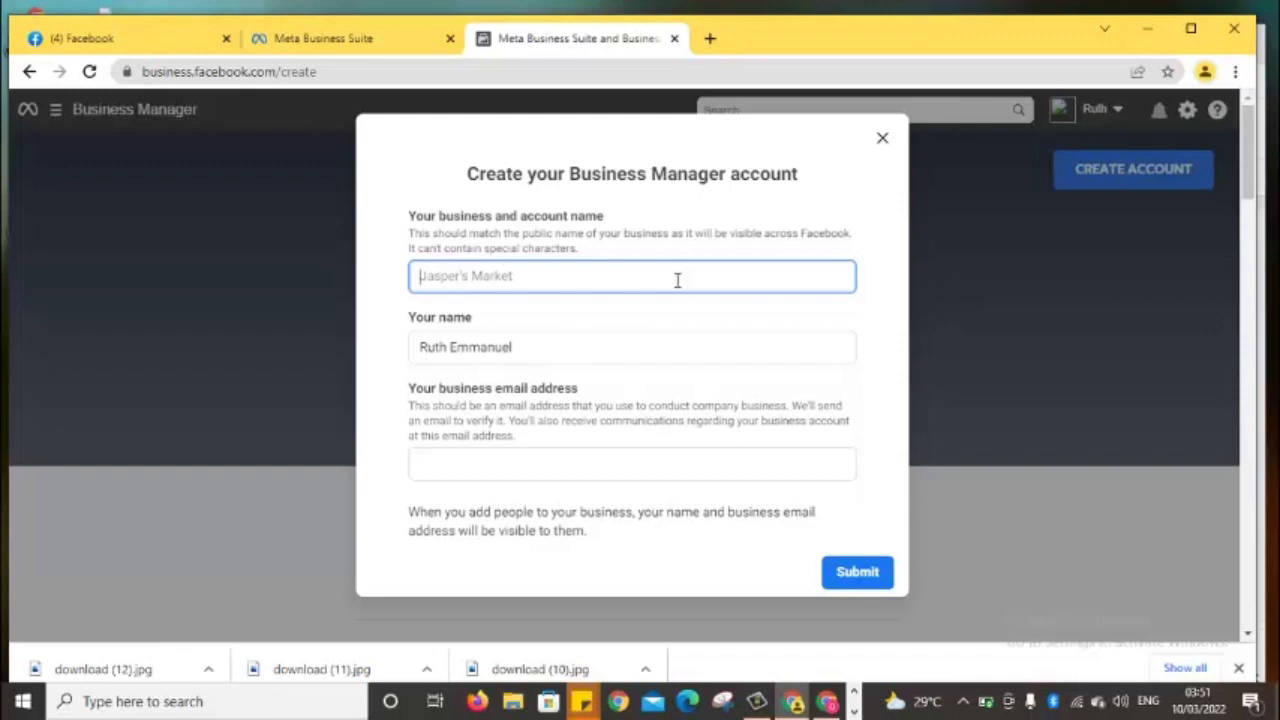
pyautogui.write('Ruth')
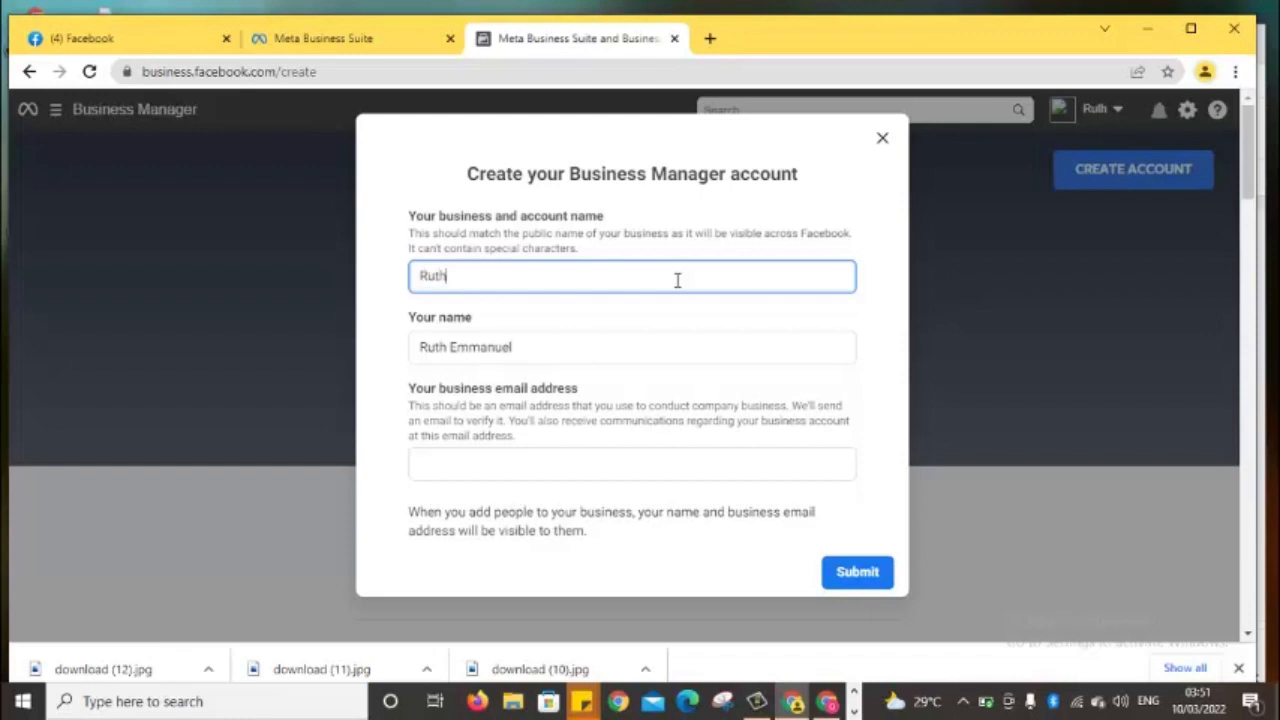
pyautogui.write(' Business 2')
pyautogui.press('BackSpace')
pyautogui.write('3')
# Fill in the business email address and submit the form
pyautogui.click(568, 461)
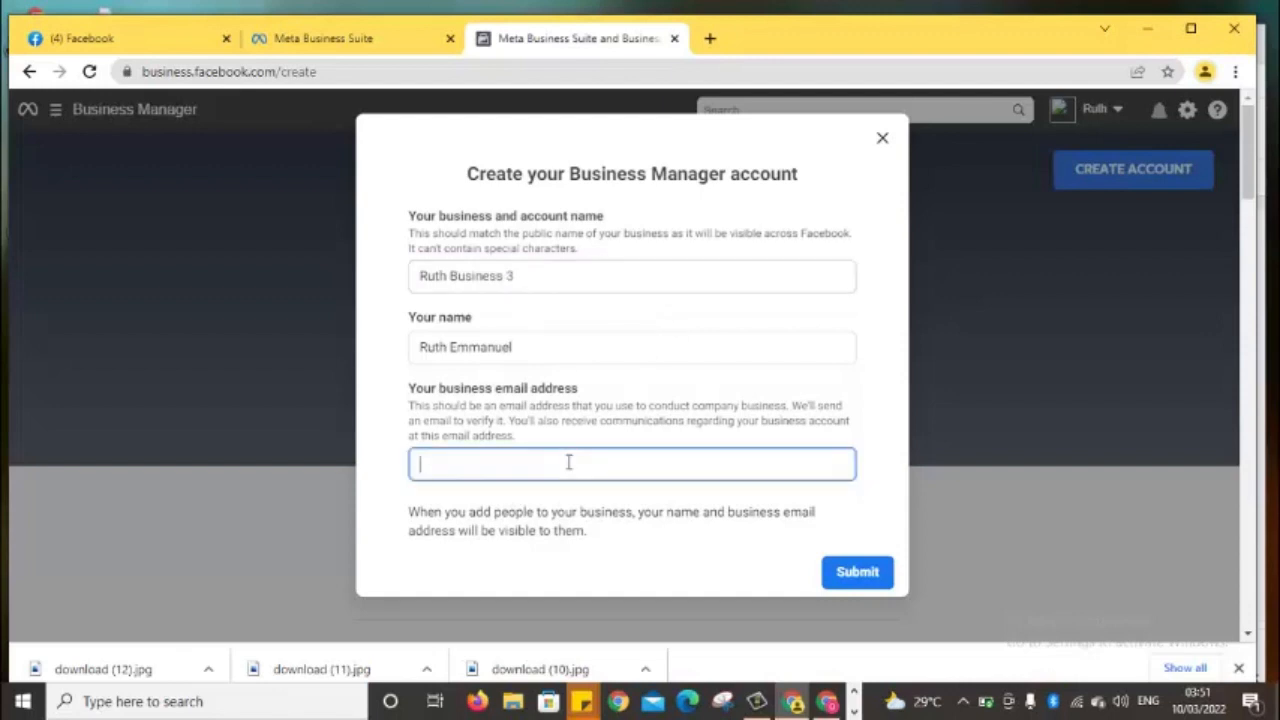
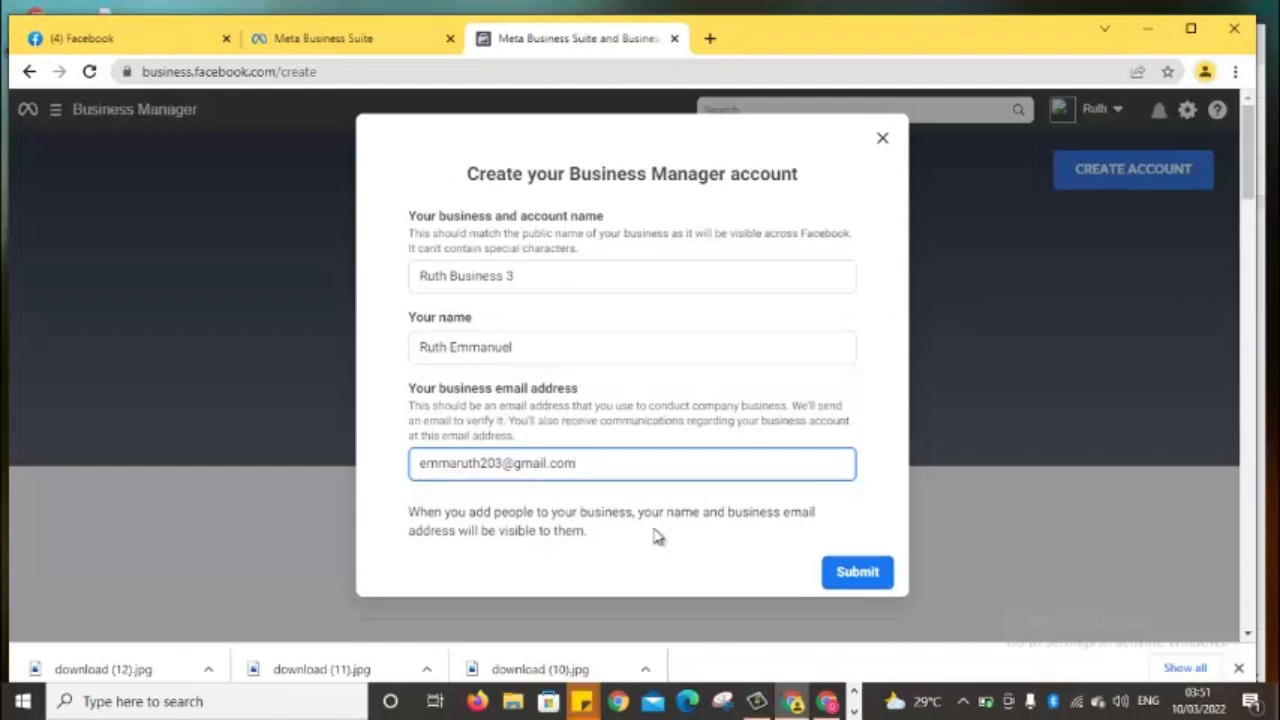
pyautogui.click(845, 568)
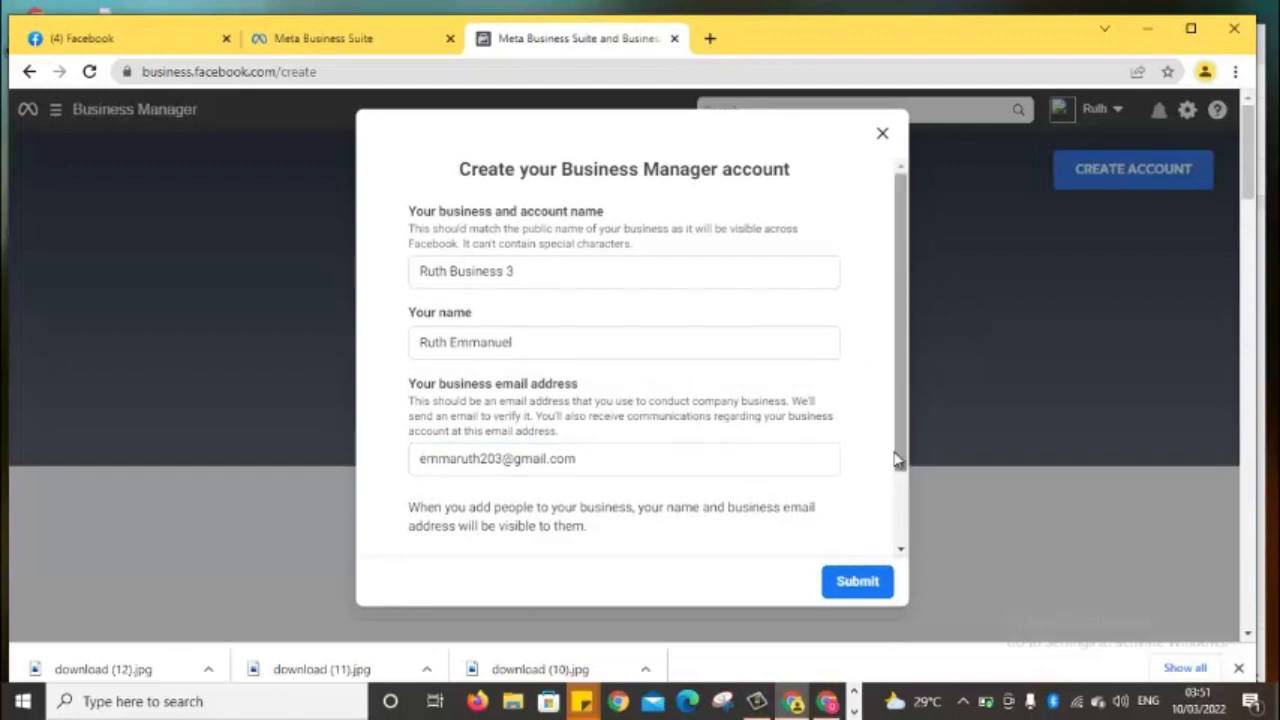
# Read the 'Unable to Create Account' error, close the dialog, and close the Business Manager tab
pyautogui.moveTo(898, 447); pyautogui.dragTo(905, 542)
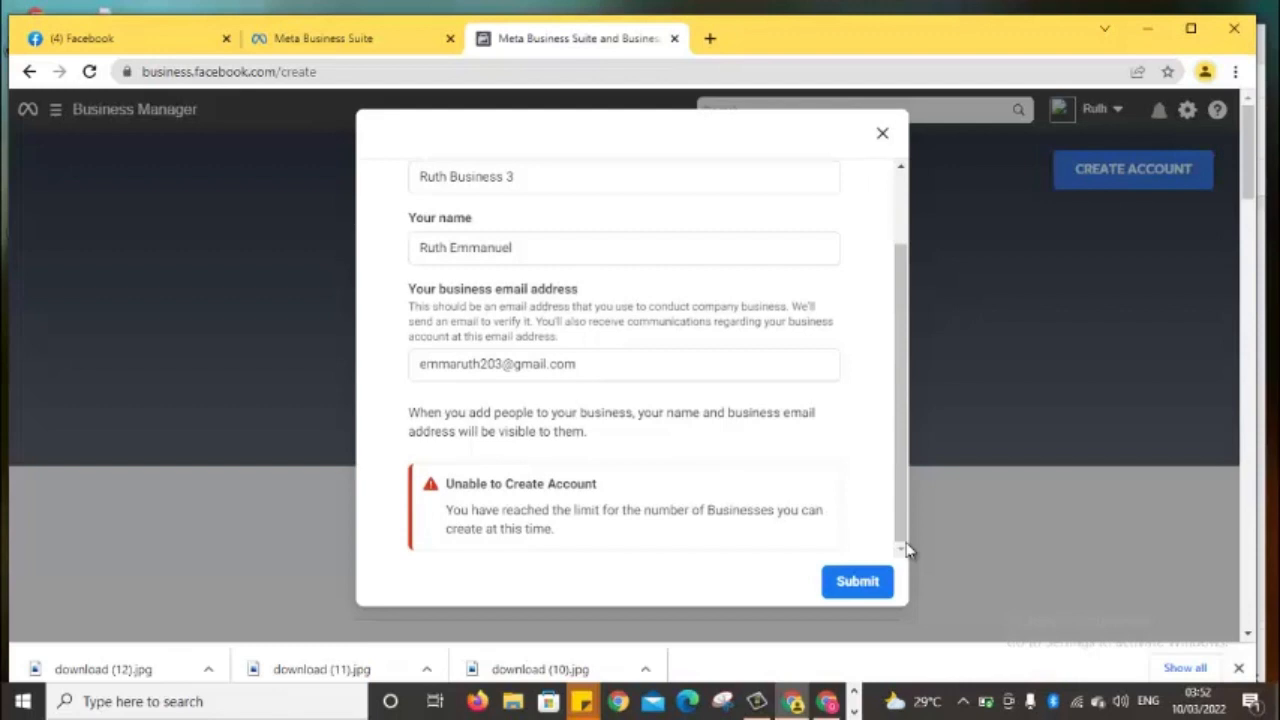
pyautogui.click(882, 136)
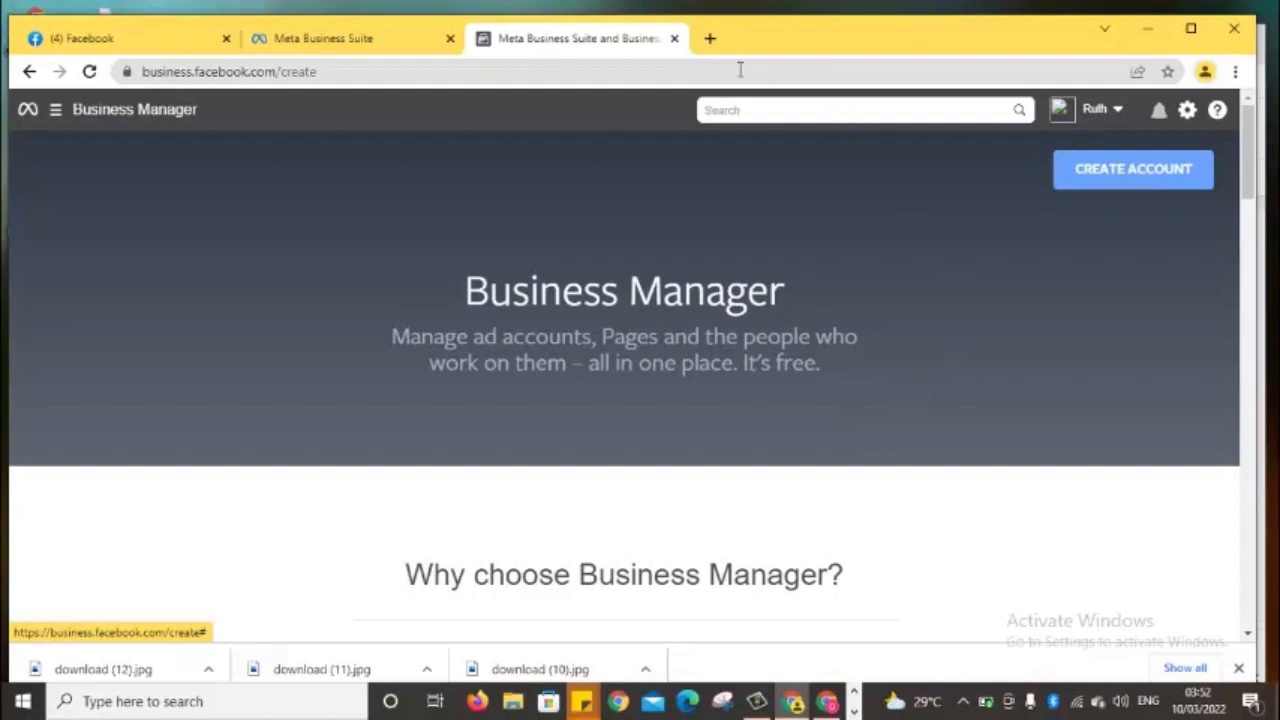
pyautogui.click(674, 40)
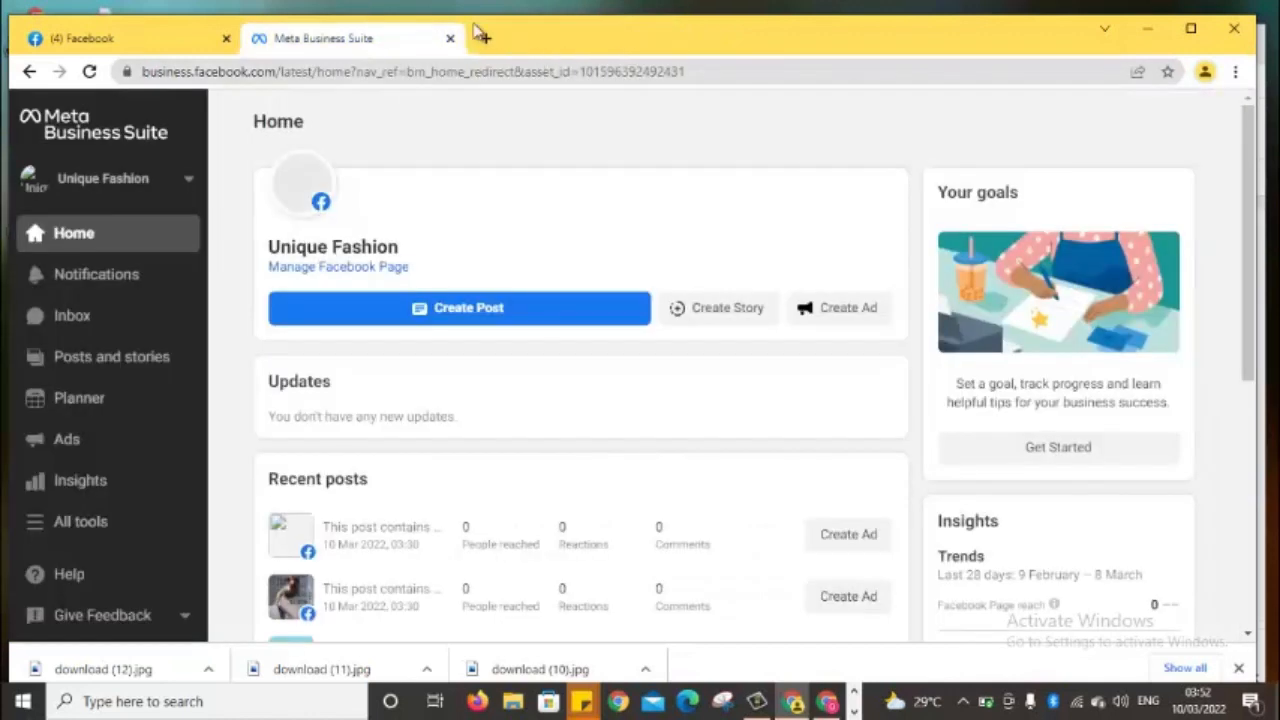
# Close the Business Suite page and load business.facebook.com/overview in a new tab
pyautogui.click(451, 39)
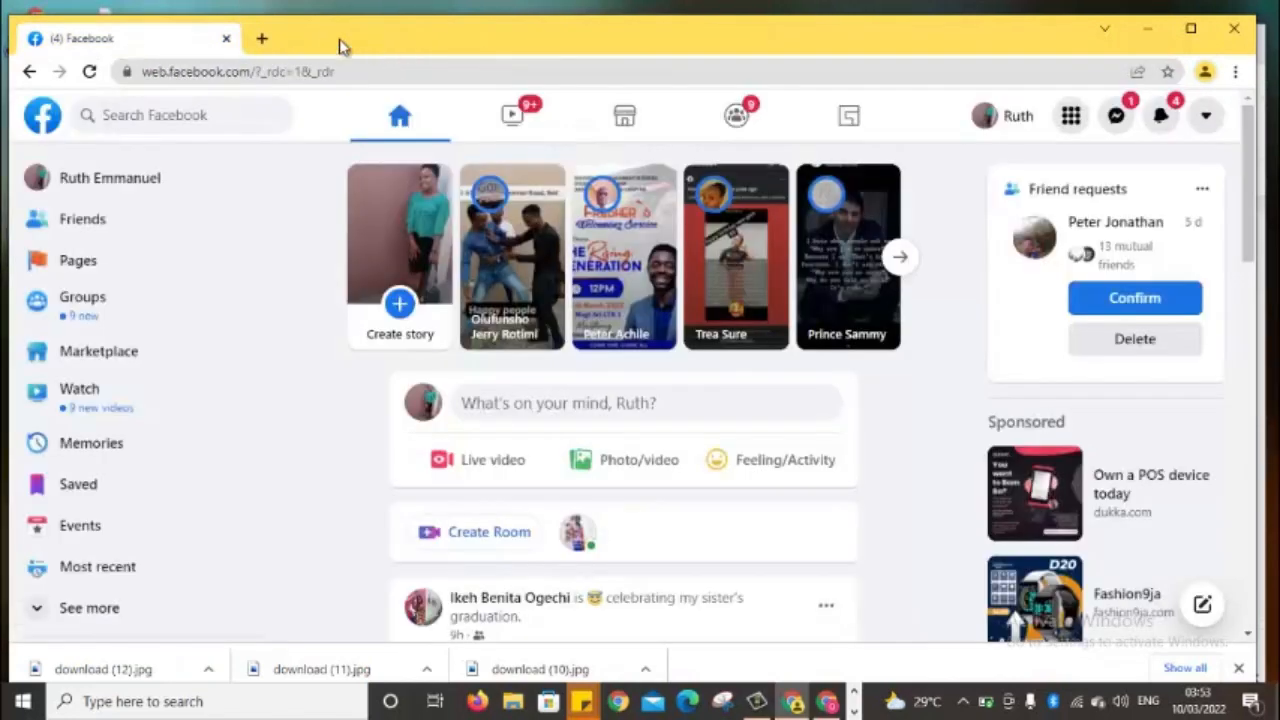
pyautogui.click(258, 38)
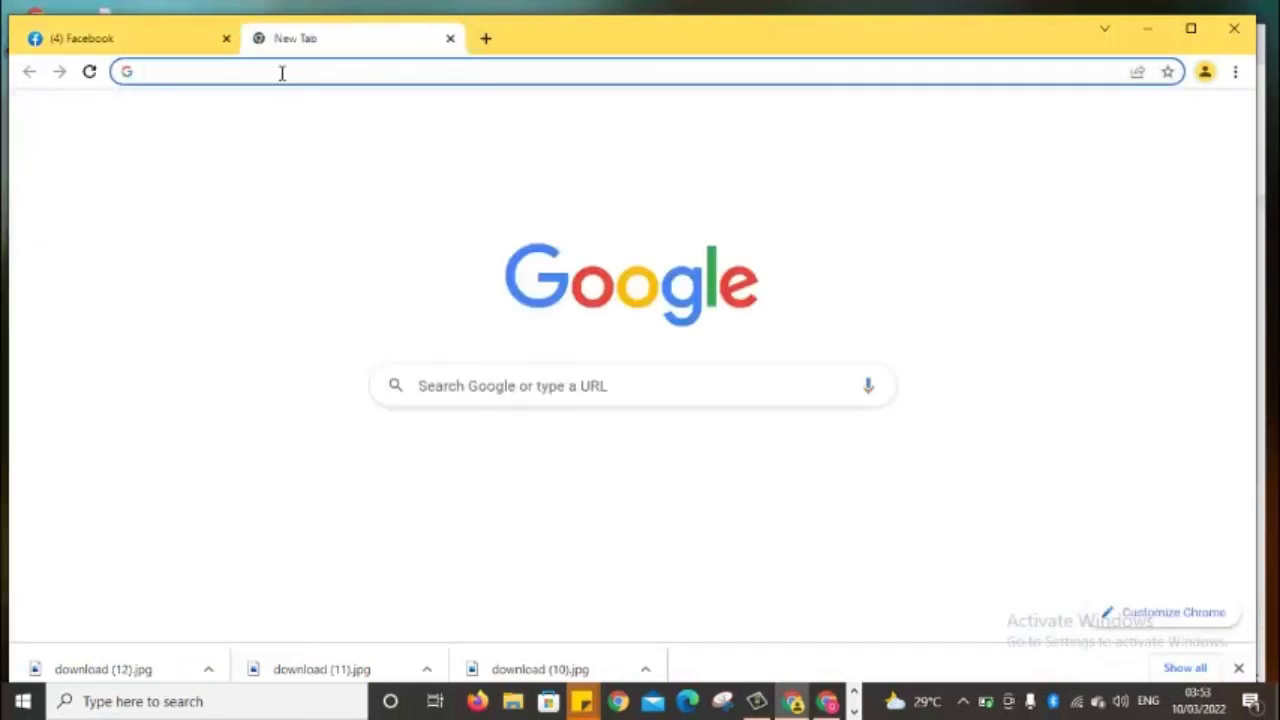
pyautogui.click(282, 72)
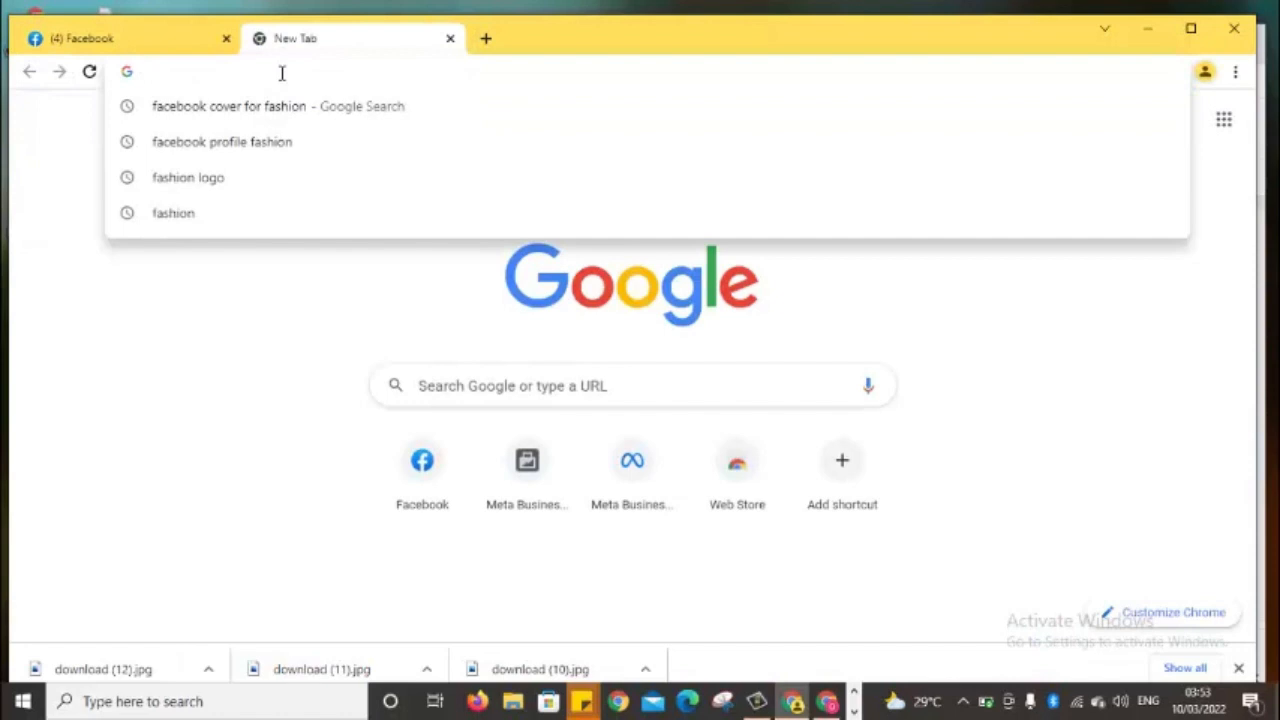
pyautogui.write('business.facebook.com/create')
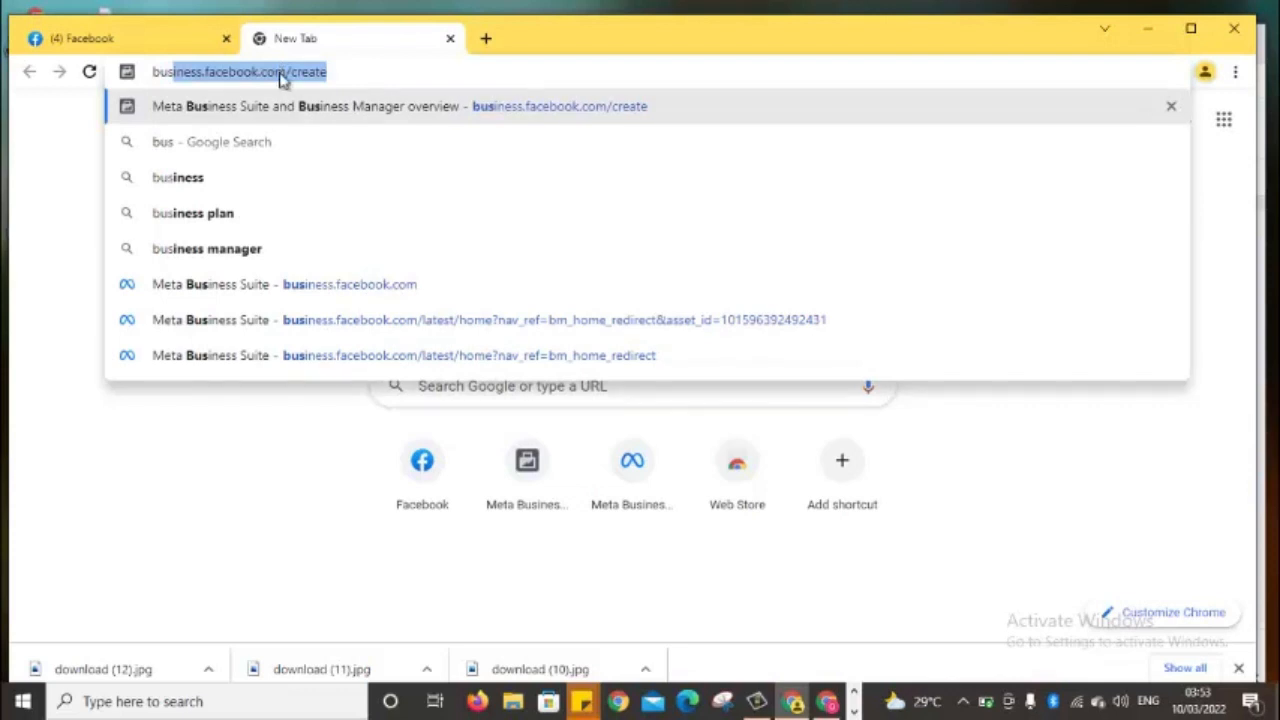
pyautogui.click(101, 44)
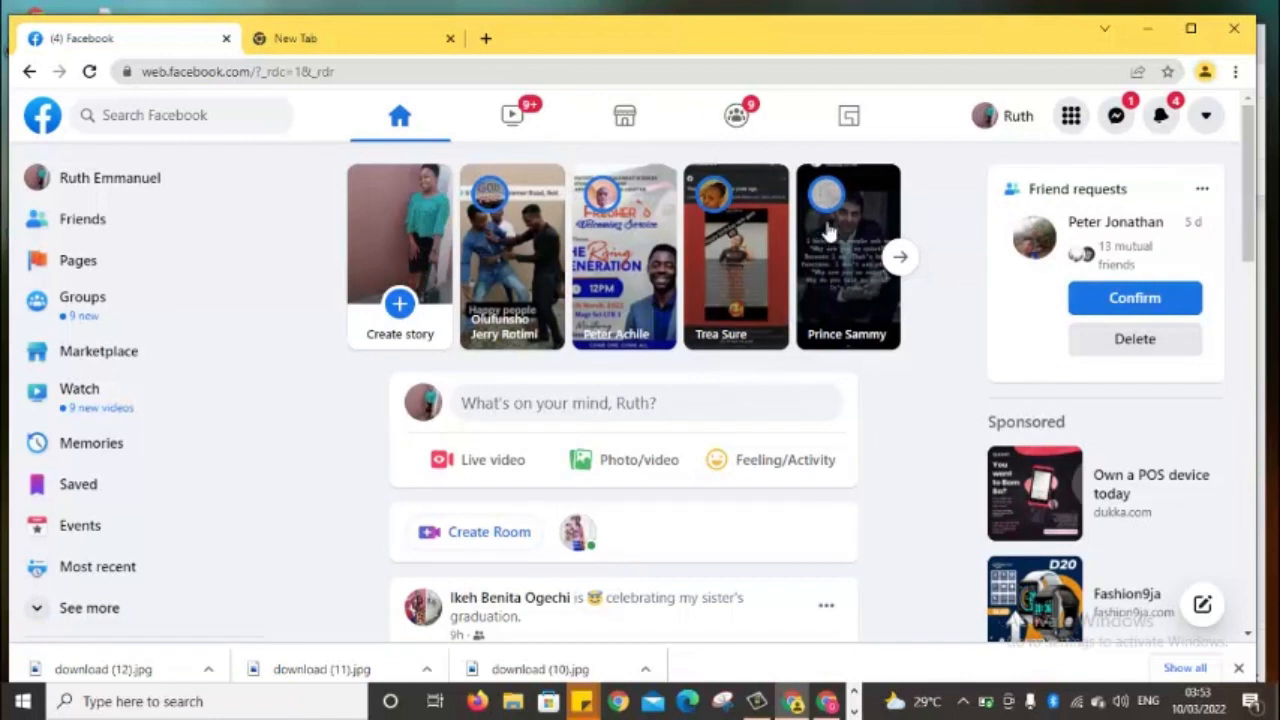
pyautogui.click(342, 48)
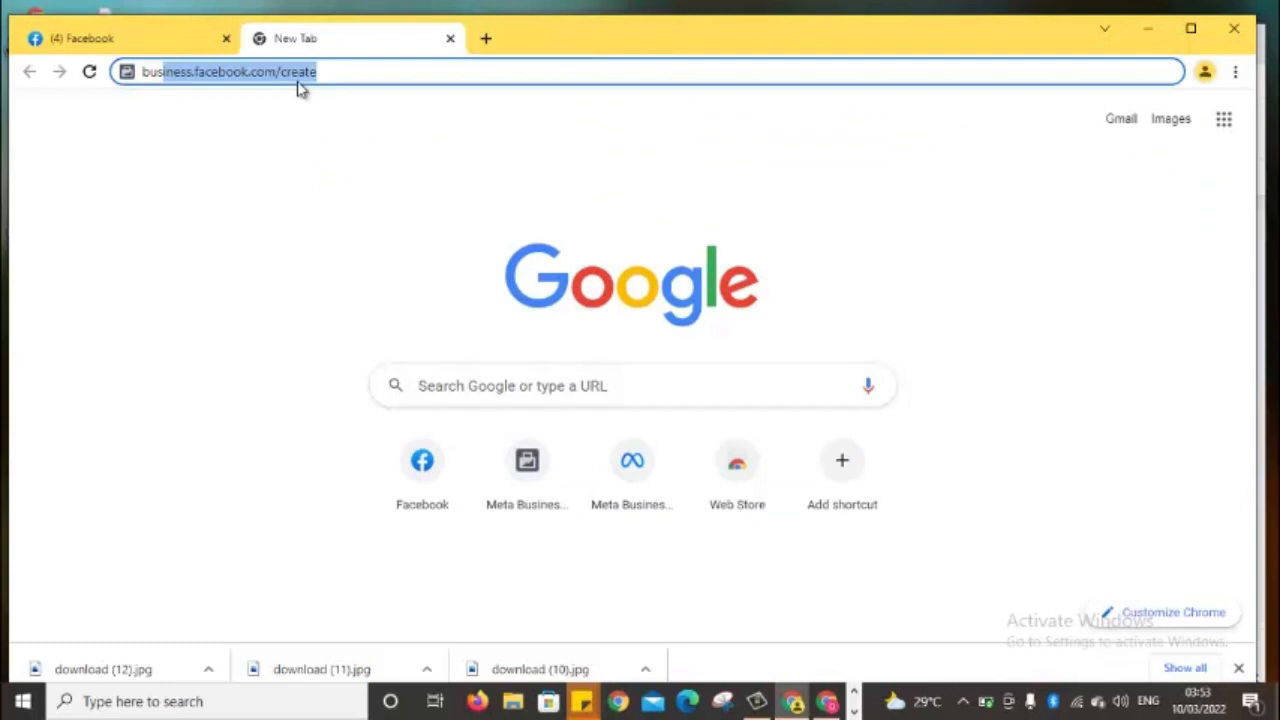
pyautogui.click(326, 72)
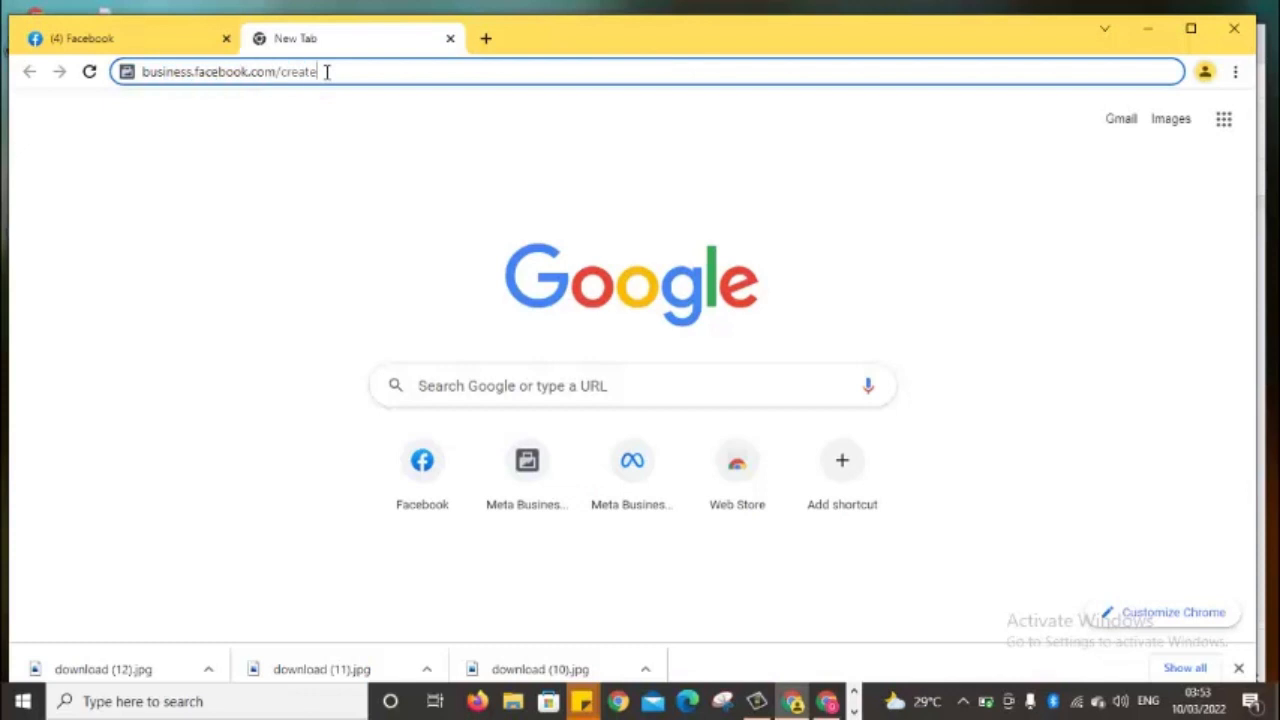
pyautogui.press('BackSpace')
pyautogui.press('BackSpace')
pyautogui.press('BackSpace')
pyautogui.press('BackSpace')
pyautogui.press('BackSpace')
pyautogui.press('BackSpace')
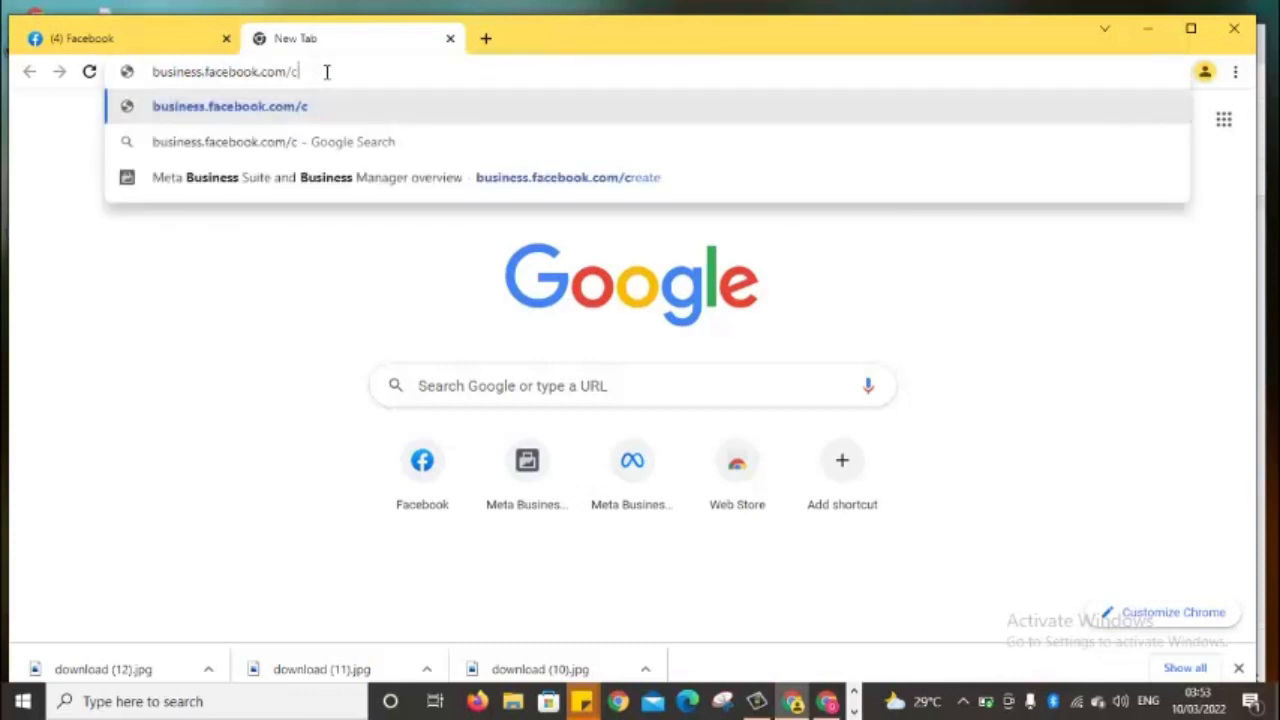
pyautogui.write('ov')
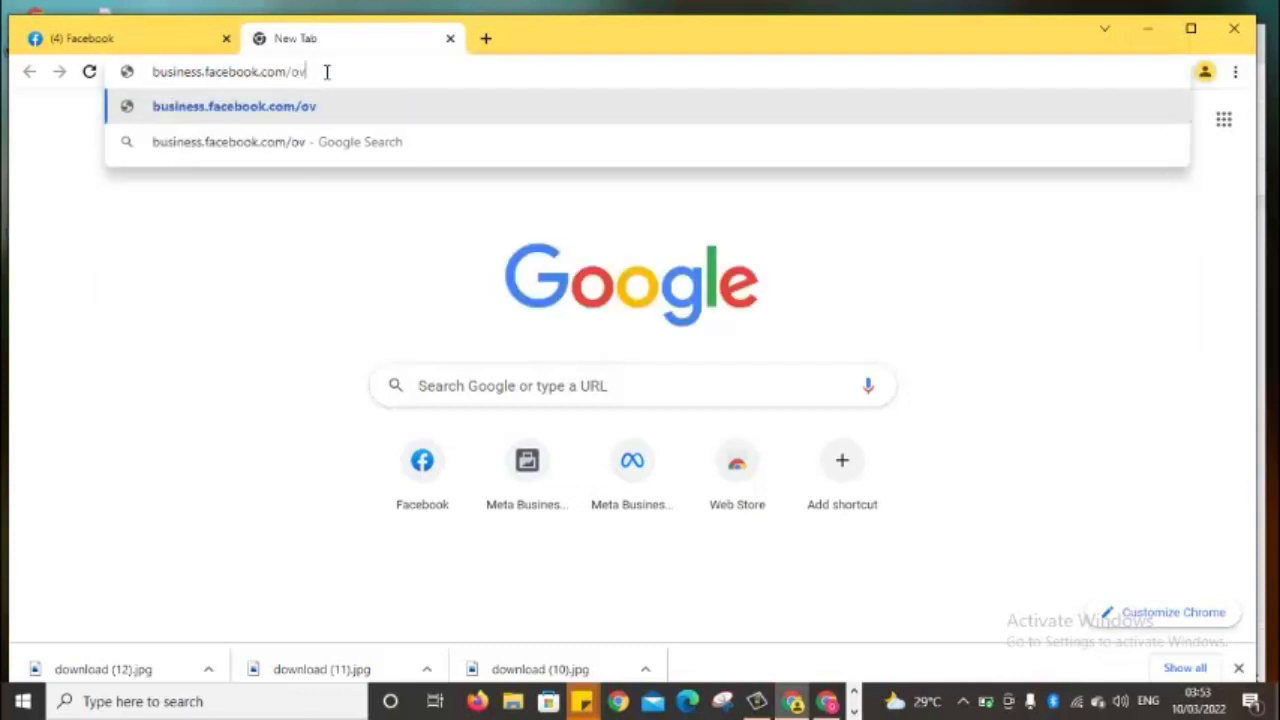
pyautogui.write('erview')
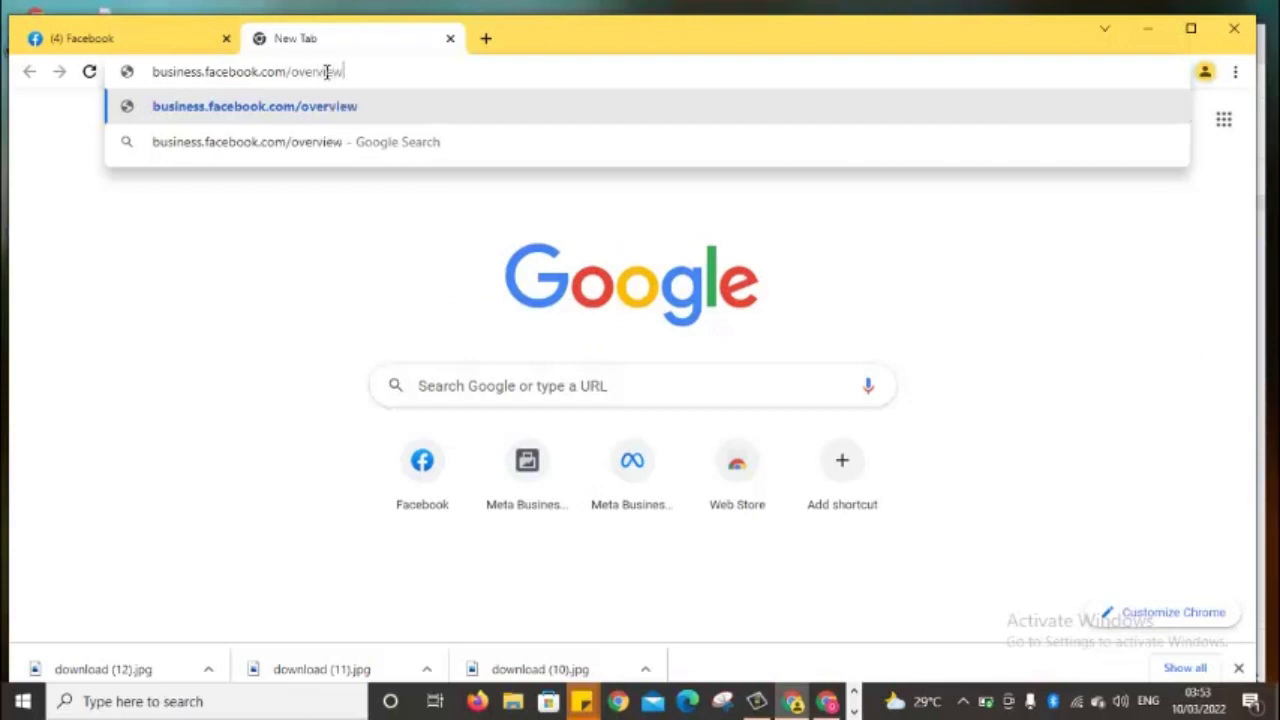
pyautogui.press('Return')
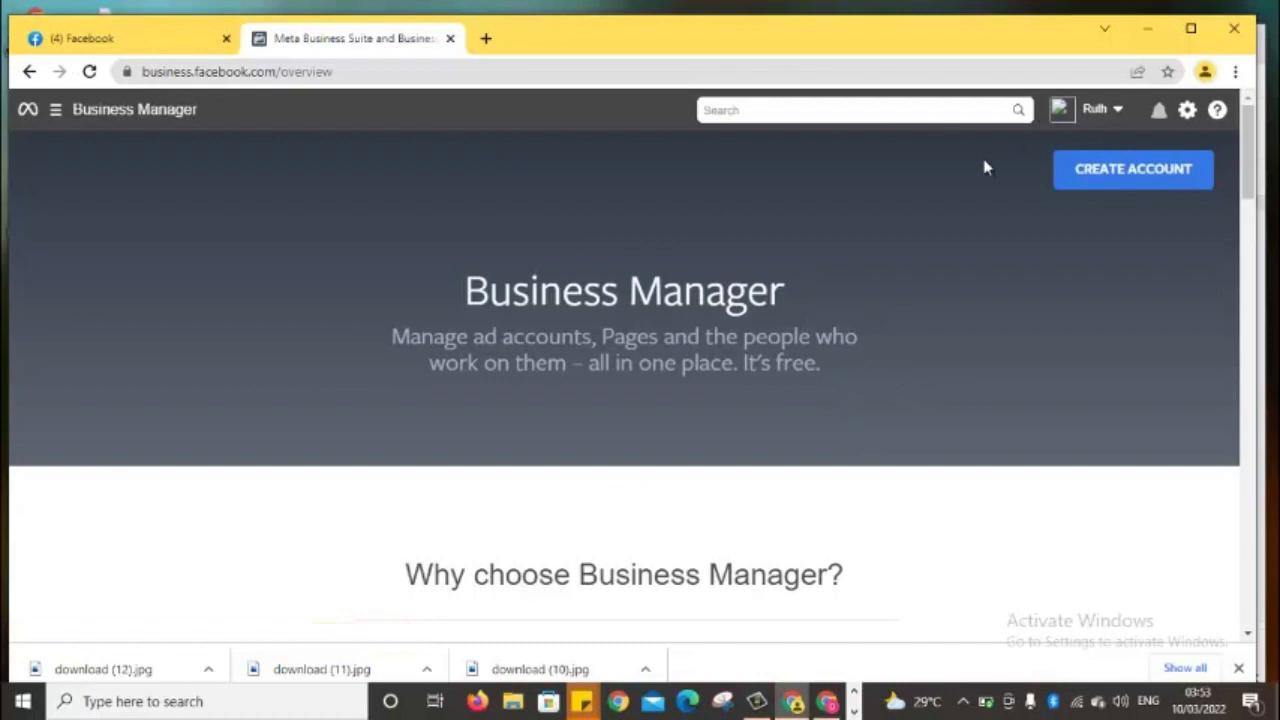
# Switch into a listed business, dismiss the new-look notice, then close the Business Suite tab
pyautogui.click(1118, 110)
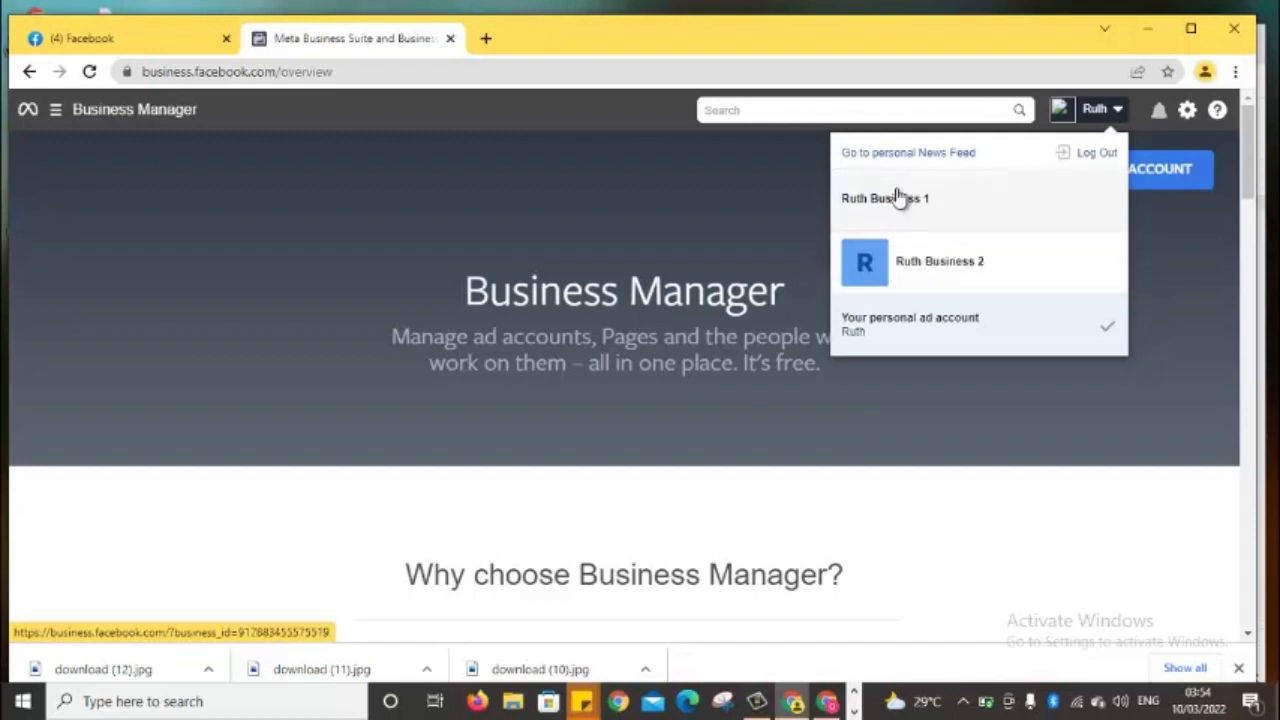
pyautogui.click(924, 263)
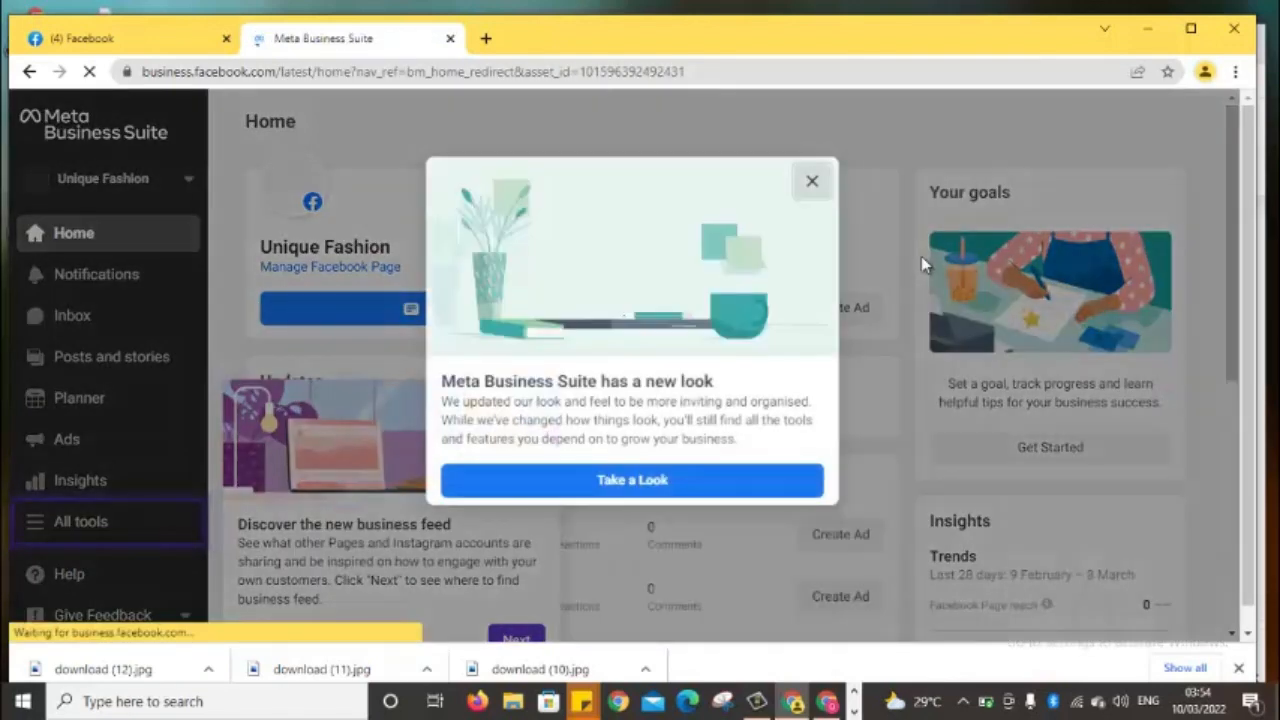
pyautogui.click(812, 181)
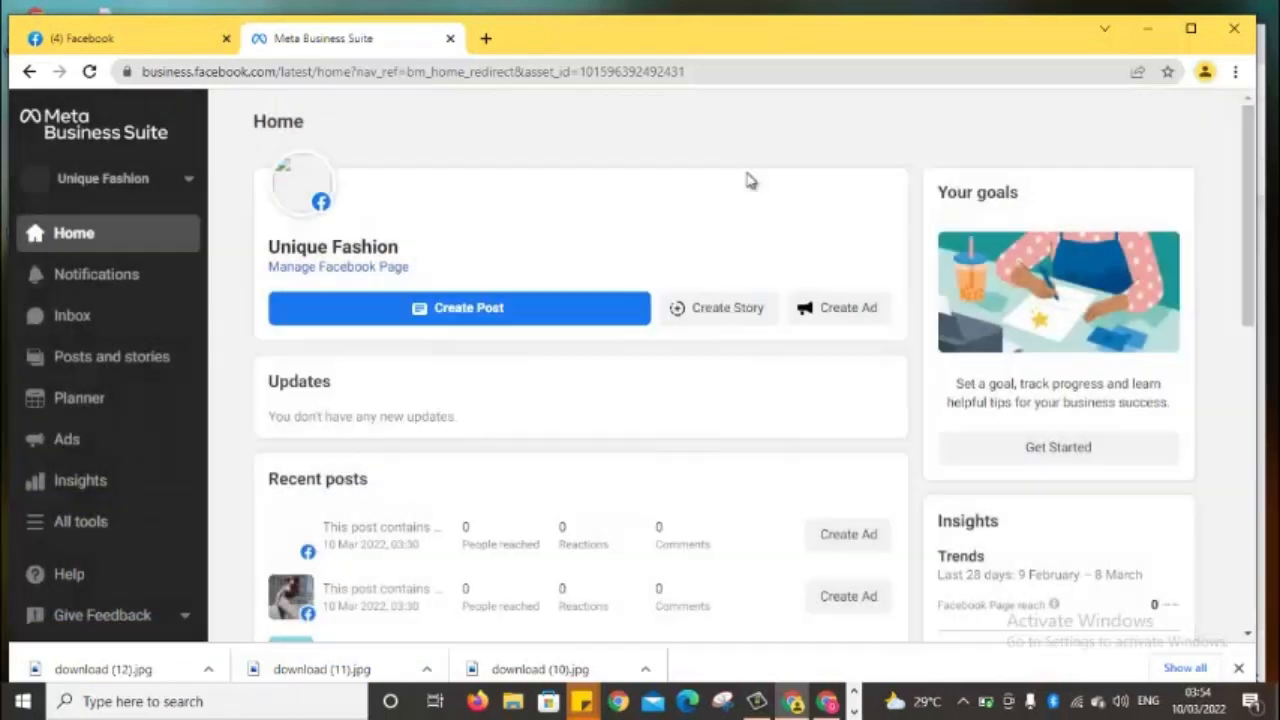
pyautogui.click(451, 38)
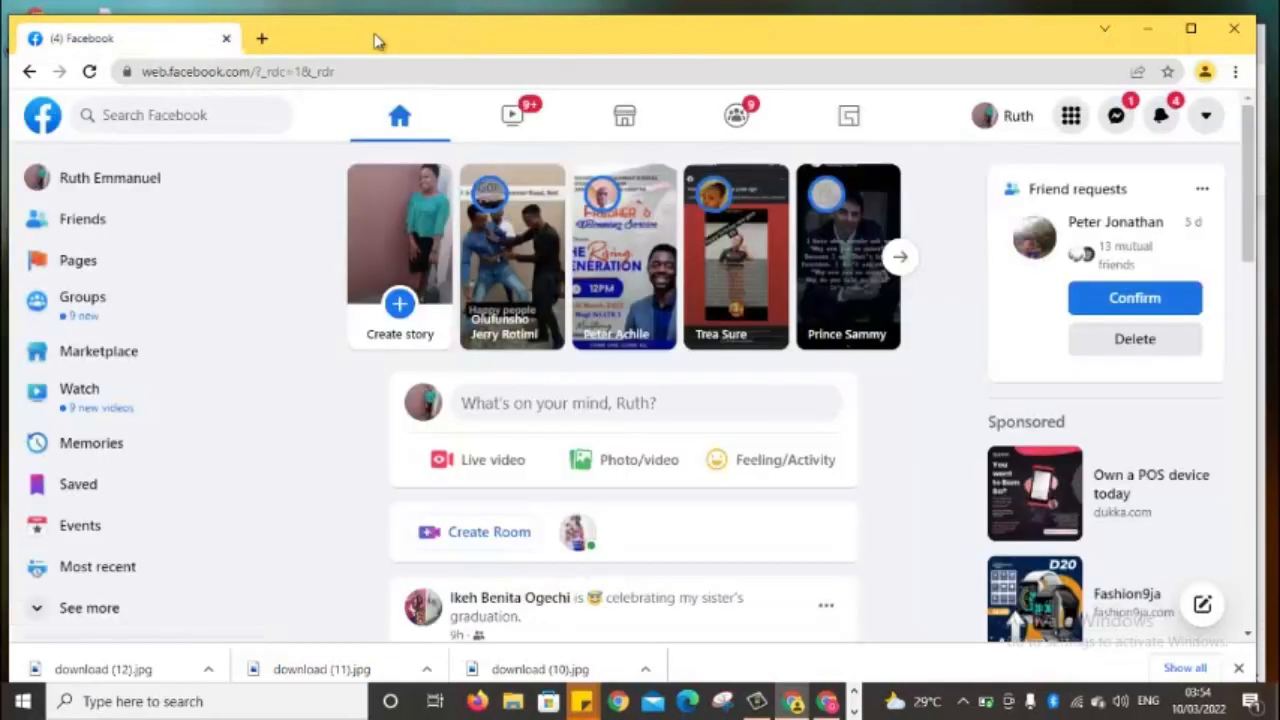
# Reopen business.facebook.com in a new tab and dismiss the new-look notice on Unique Fashion's Home
pyautogui.click(263, 38)
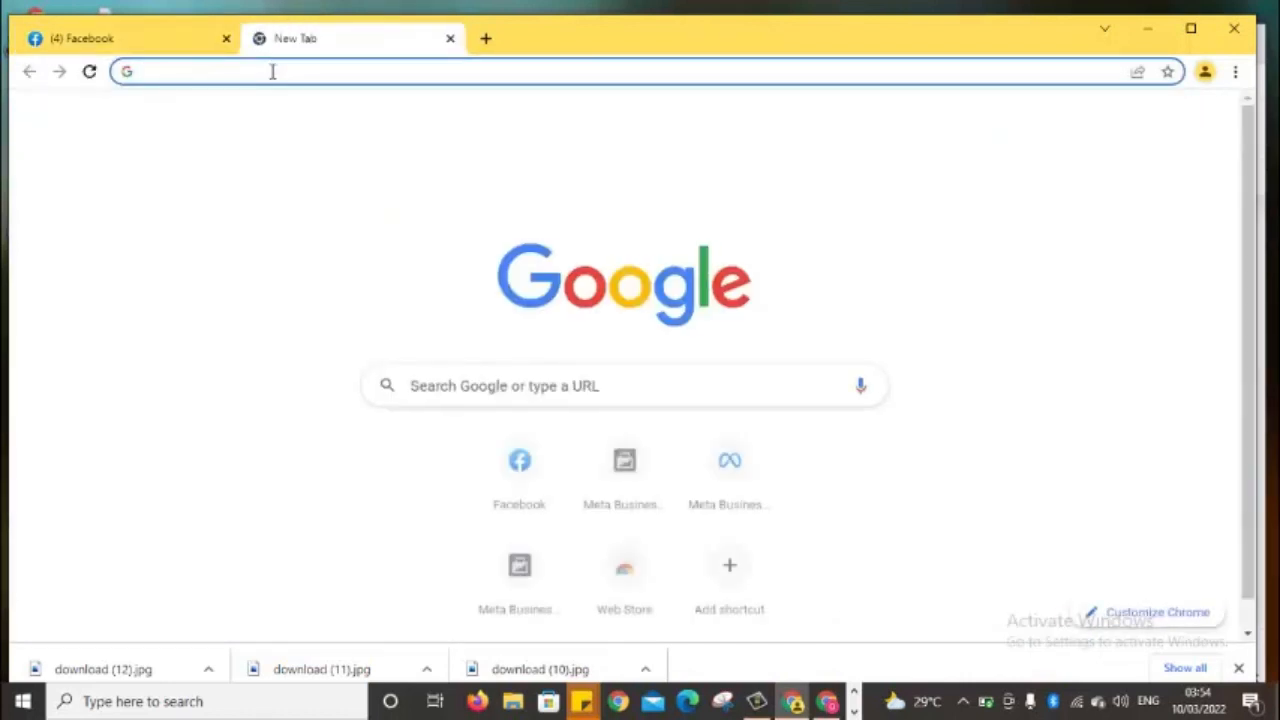
pyautogui.click(271, 69)
pyautogui.write('b')
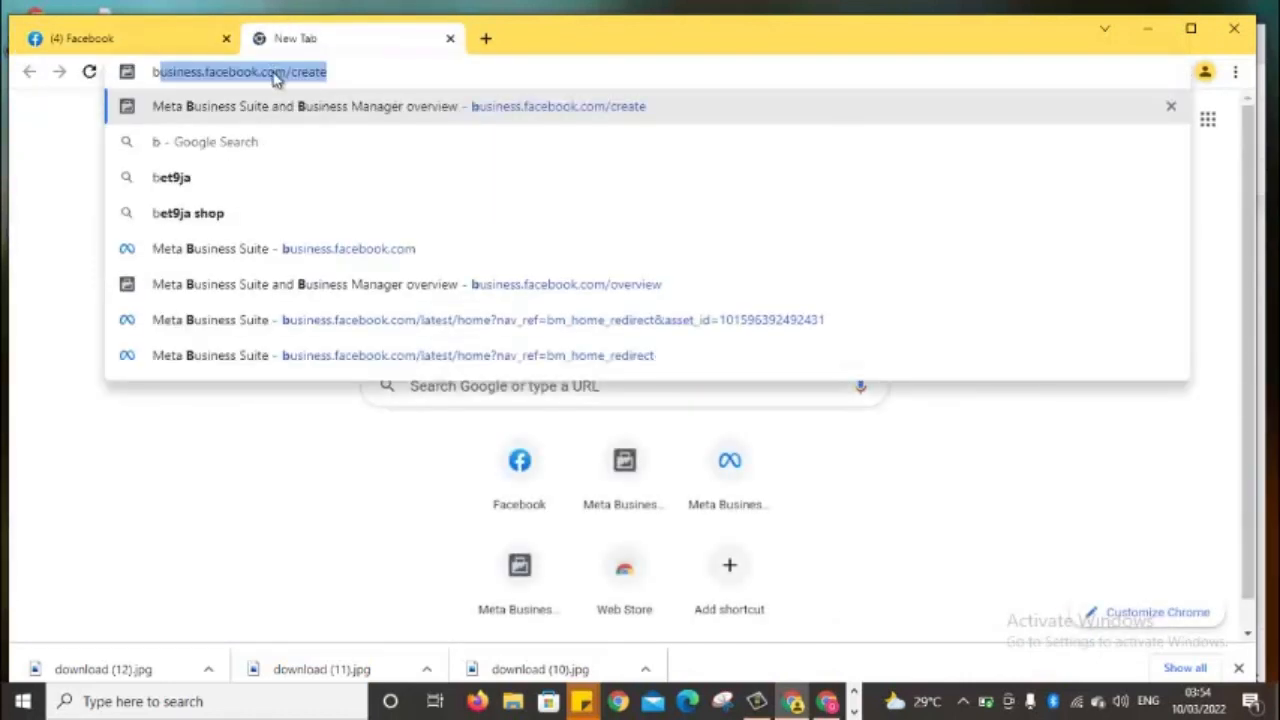
pyautogui.click(341, 252)
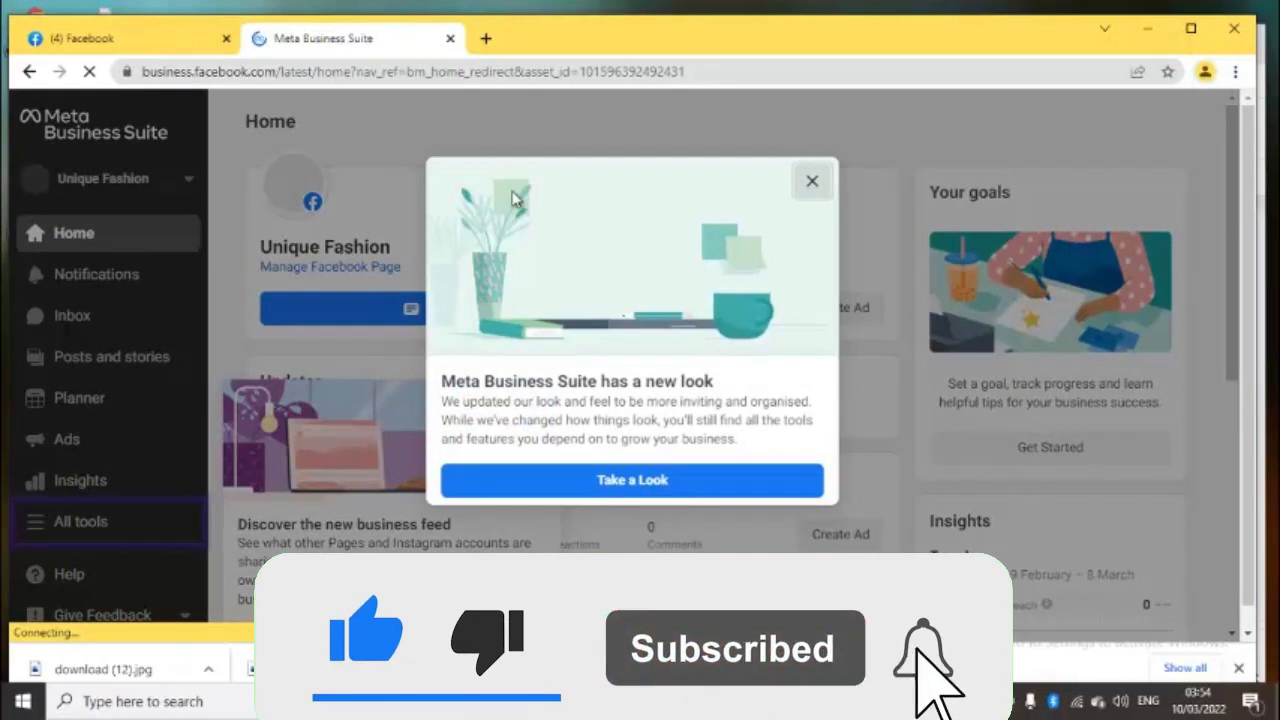
pyautogui.click(810, 180)
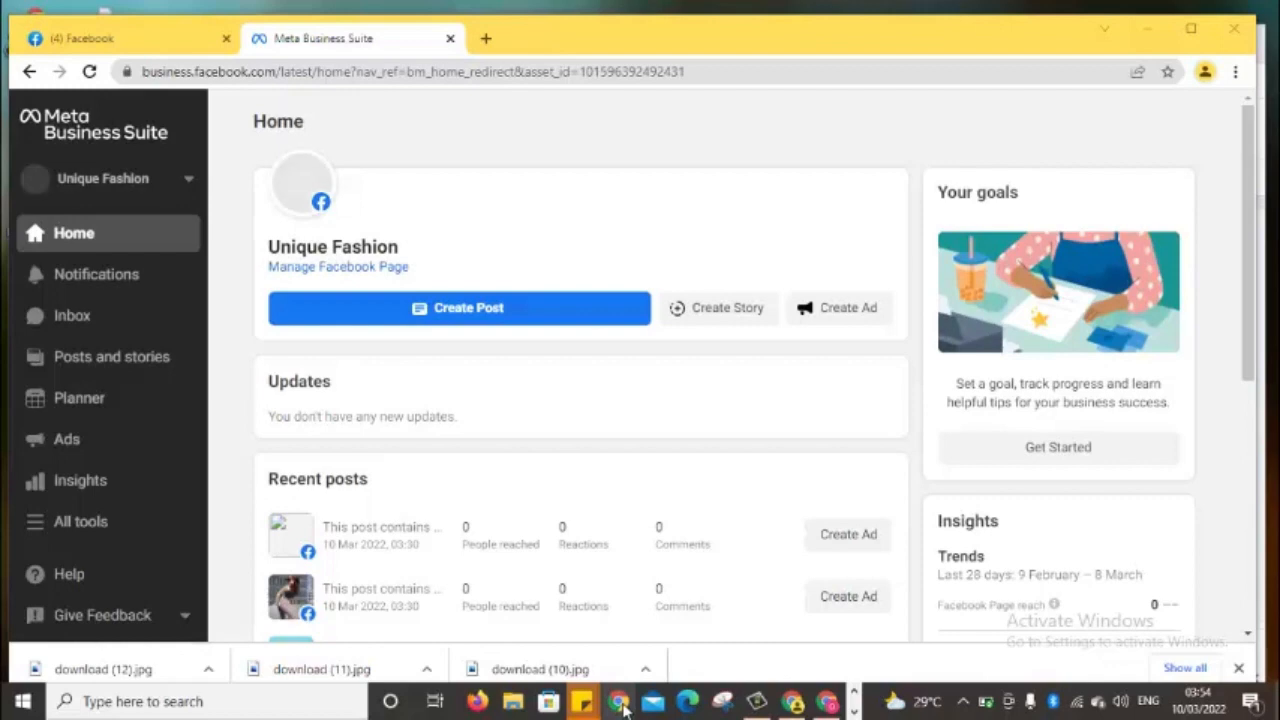
pyautogui.moveTo(760, 705)
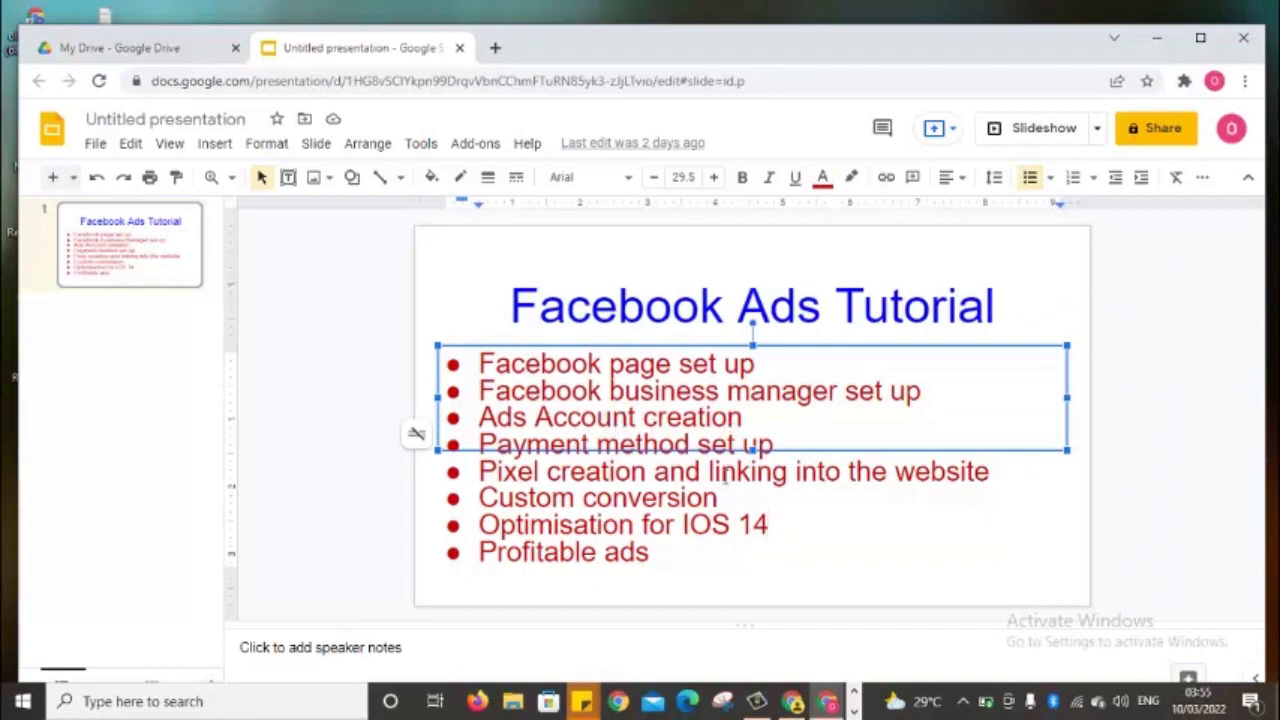
pyautogui.moveTo(792, 703)
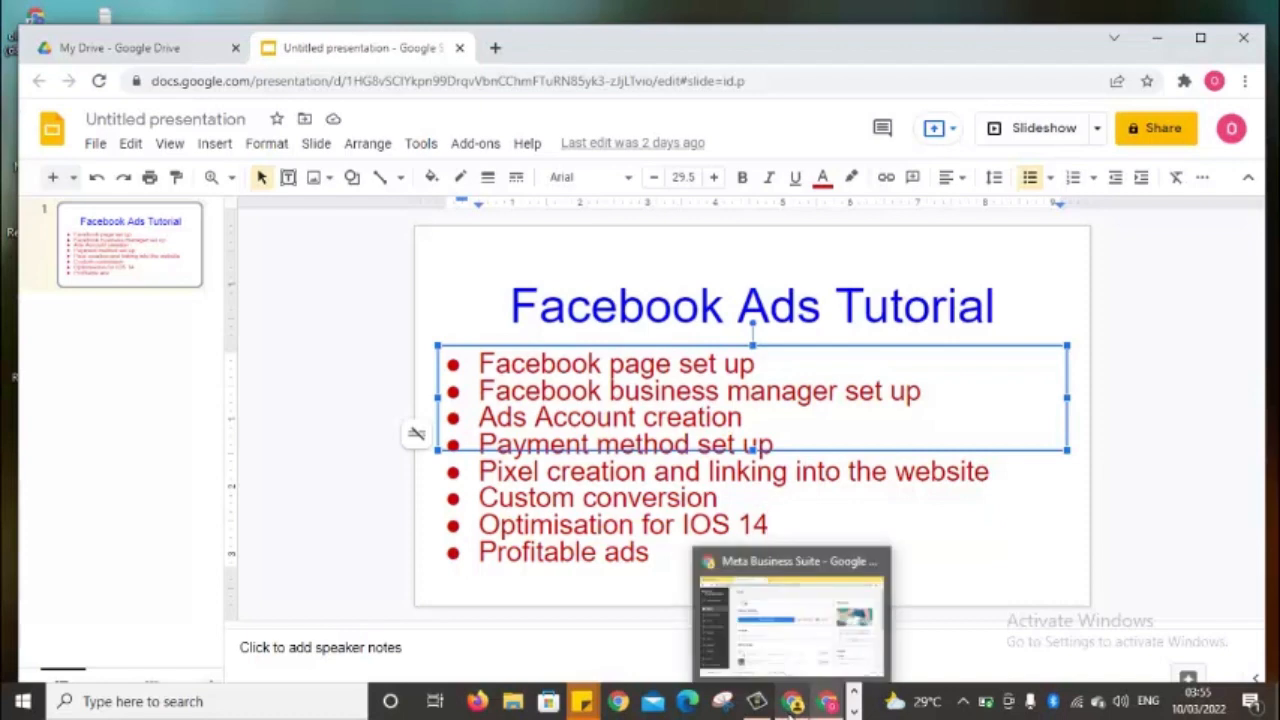
pyautogui.click(801, 658)
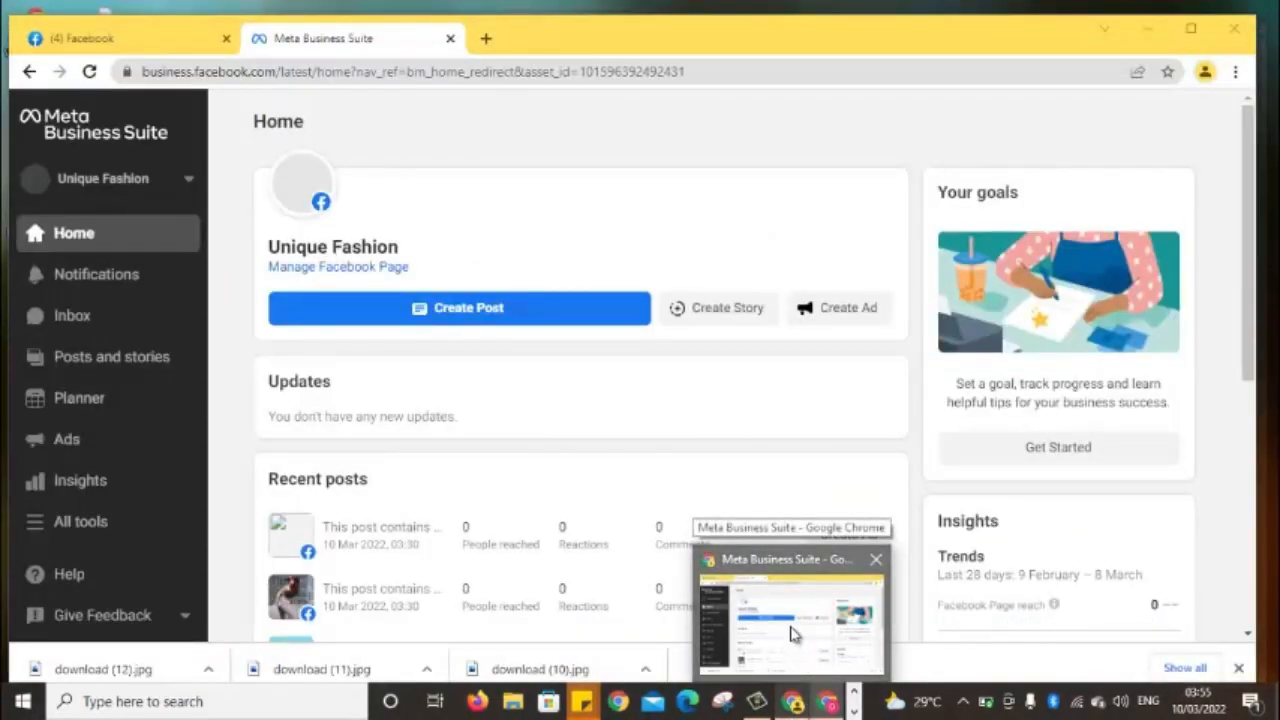
# Dismiss the taskbar preview and close the Meta Business Suite tab
pyautogui.click(791, 634)
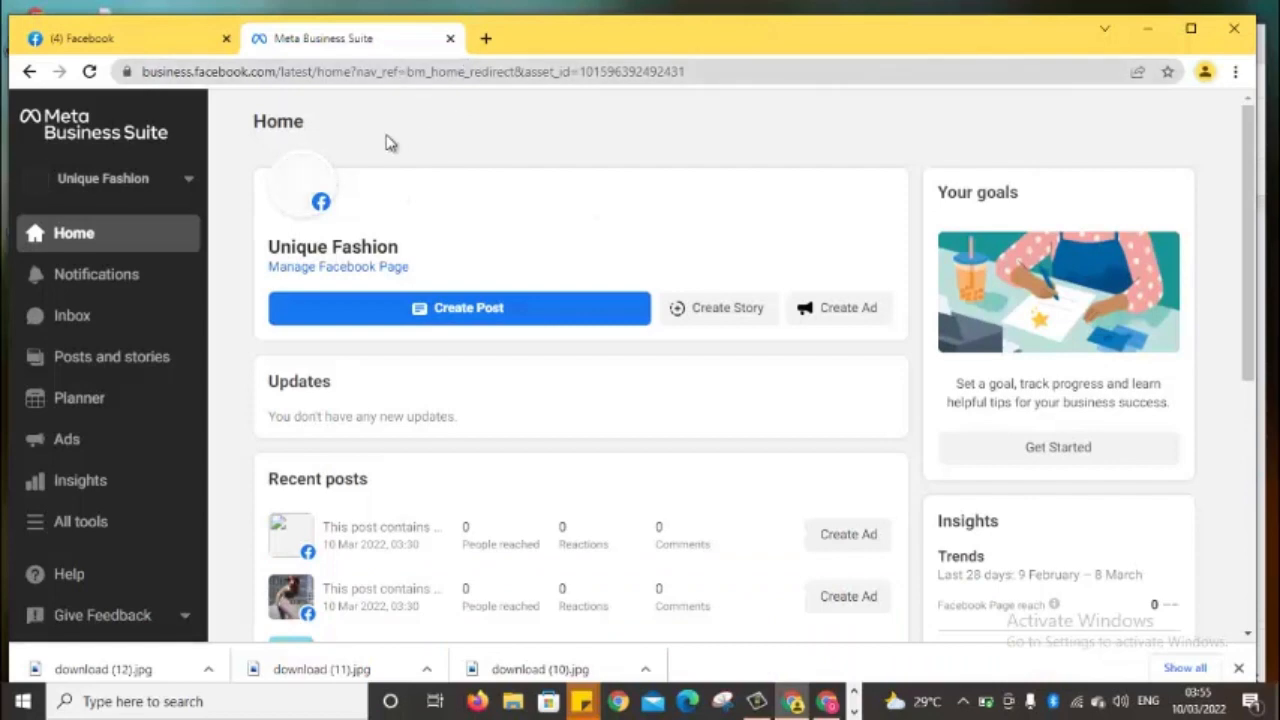
pyautogui.click(450, 38)
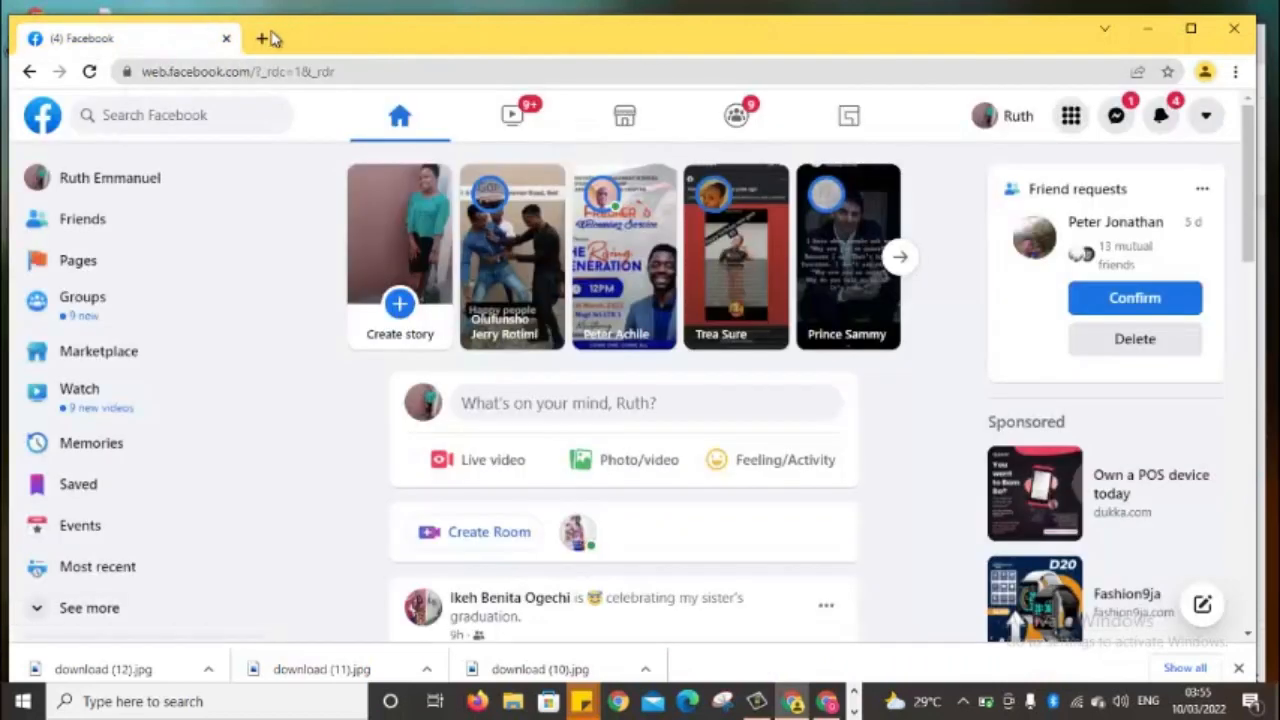
# Open business.facebook.com in a new tab and dismiss the new-look announcement
pyautogui.click(263, 38)
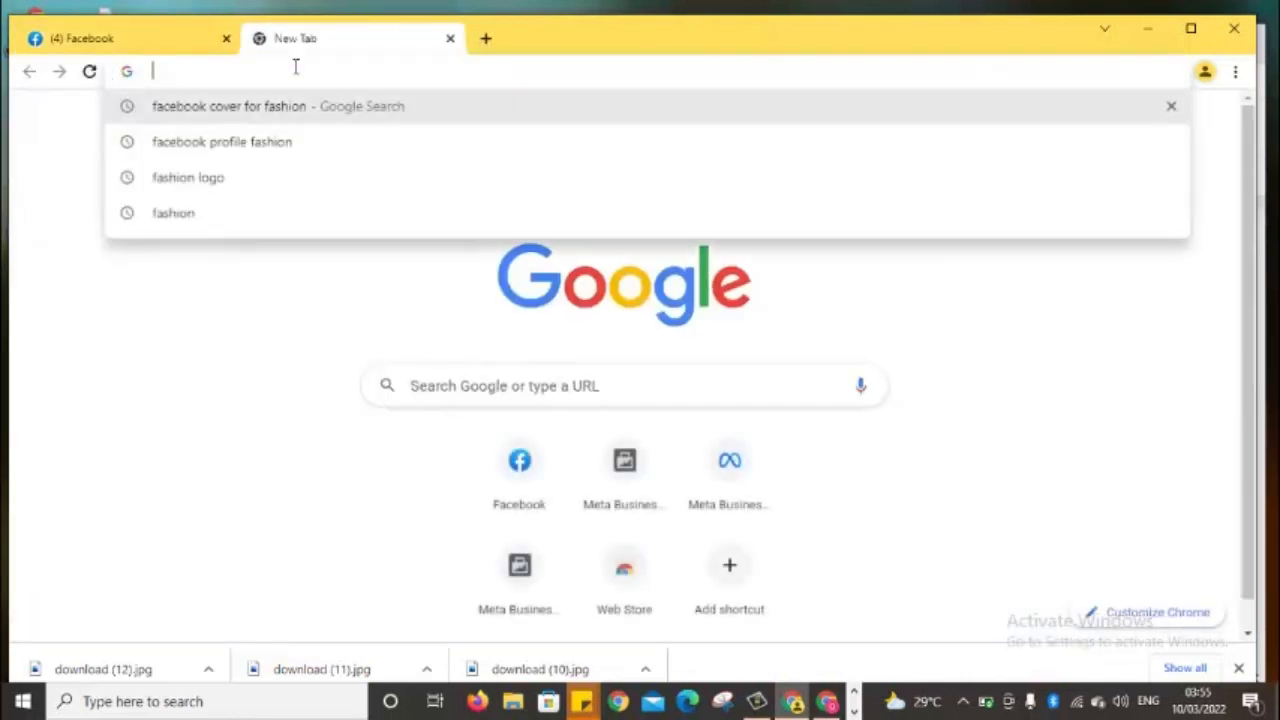
pyautogui.write('b')
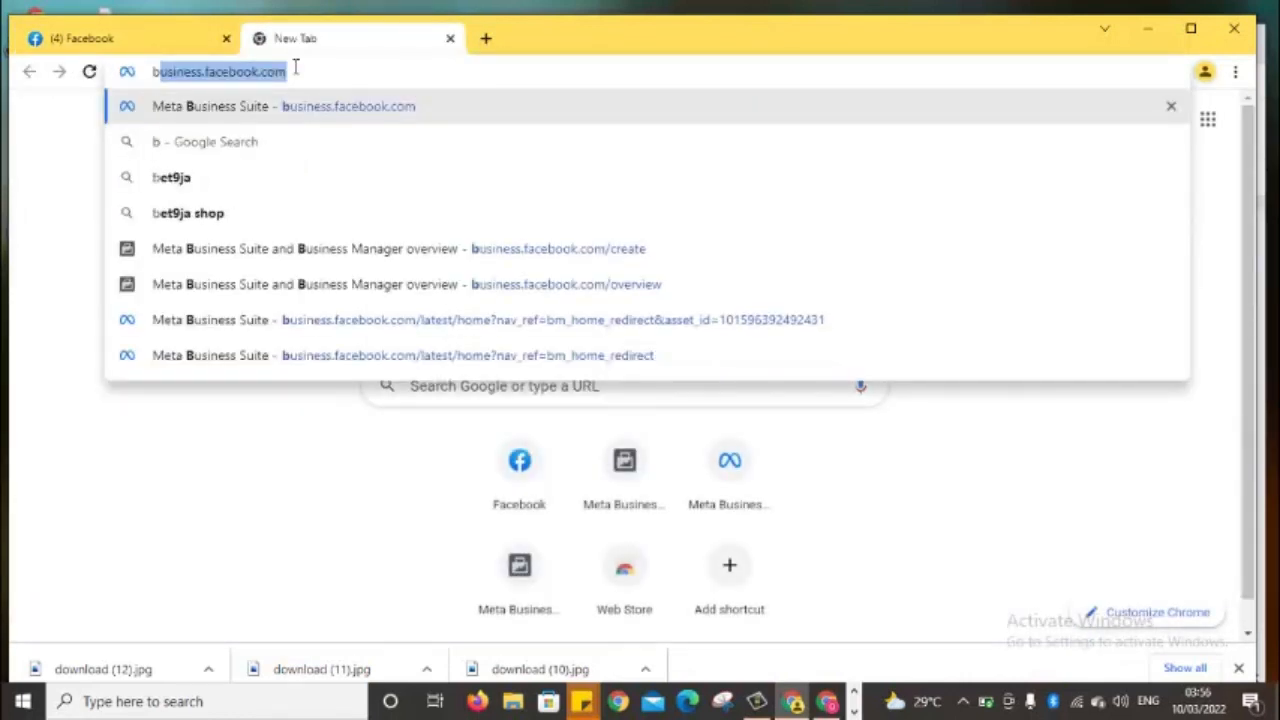
pyautogui.press('Return')
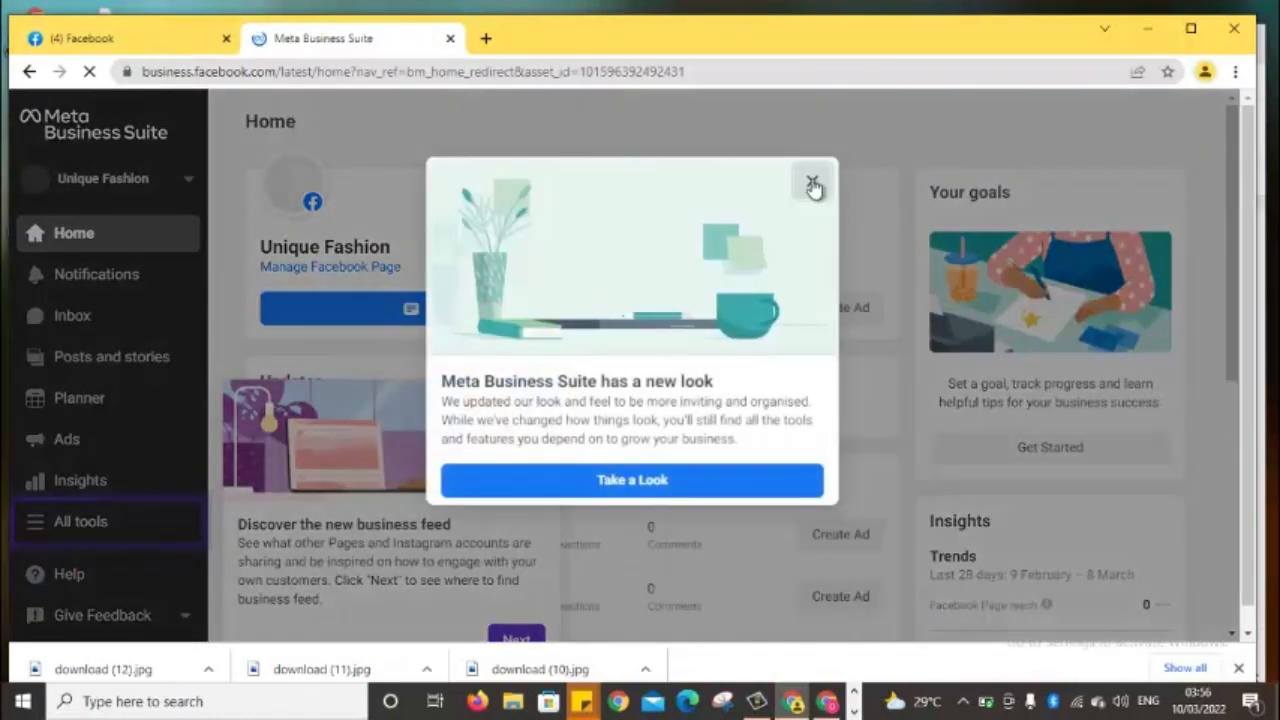
pyautogui.click(814, 186)
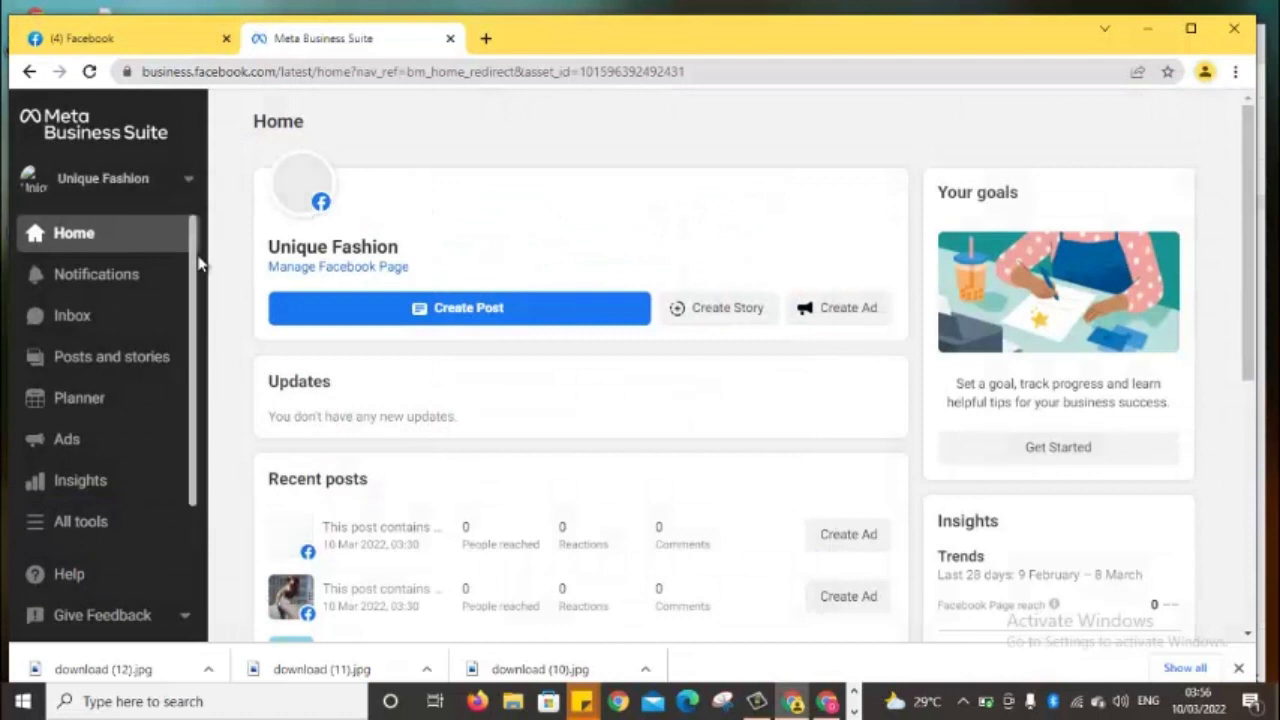
pyautogui.moveTo(193, 275); pyautogui.dragTo(194, 337)
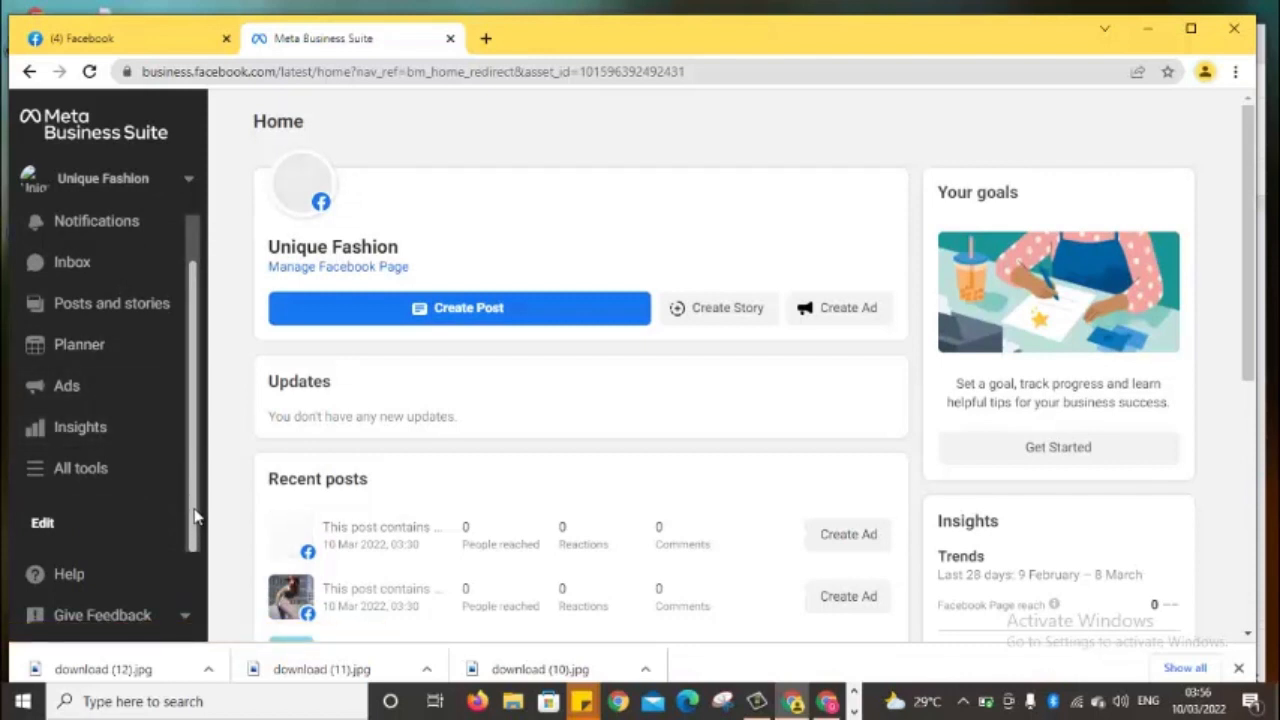
pyautogui.moveTo(195, 517); pyautogui.dragTo(197, 602)
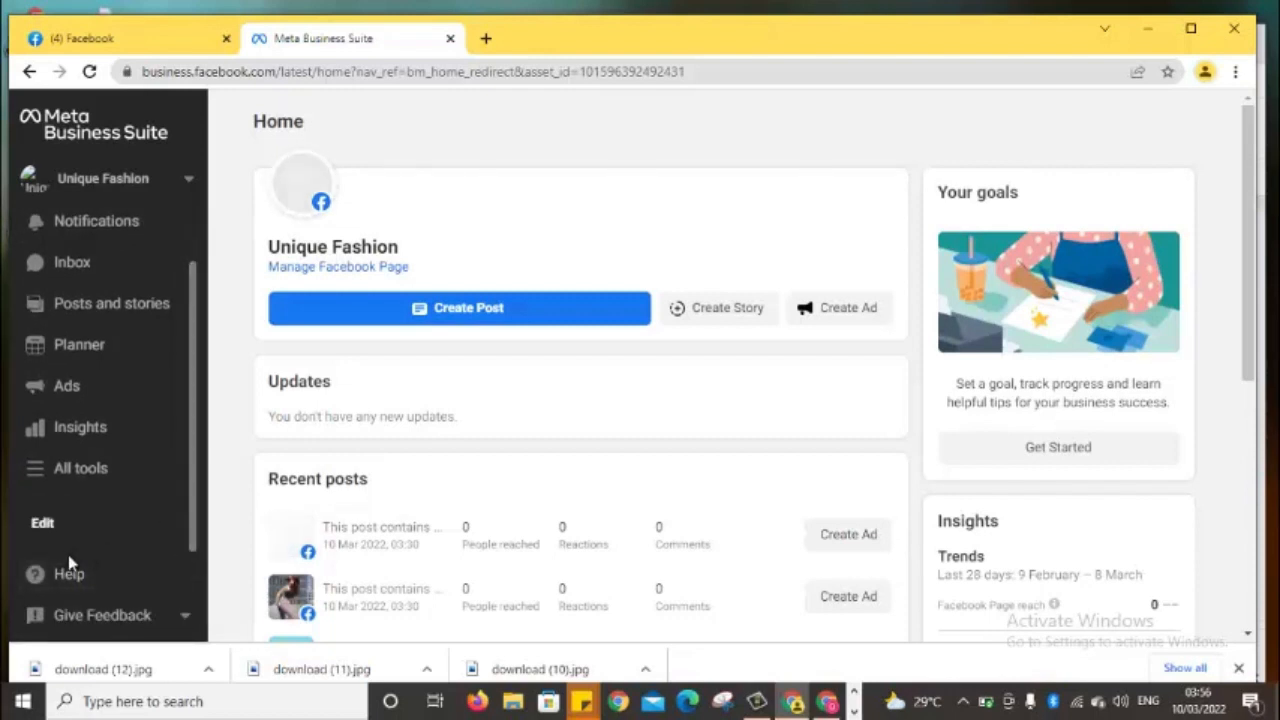
# Open the Business feed from the All tools list
pyautogui.click(80, 470)
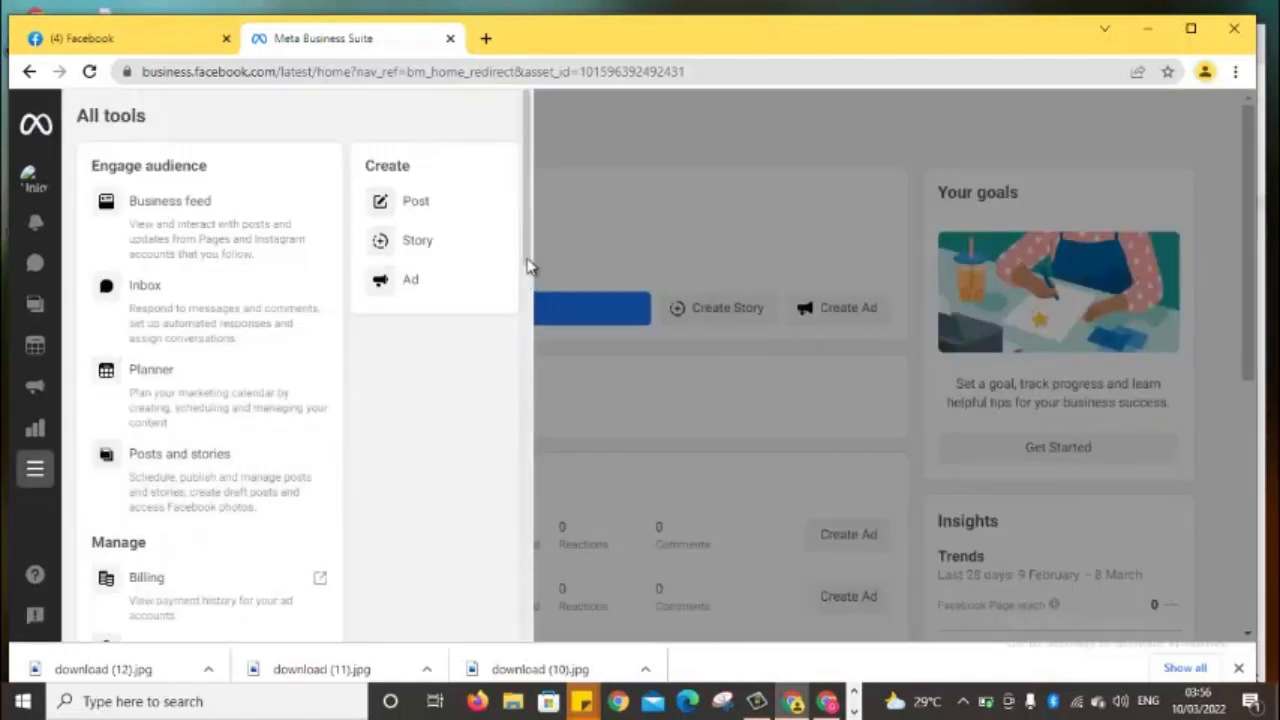
pyautogui.scroll(-1, 528, 259)
pyautogui.moveTo(527, 335); pyautogui.dragTo(505, 176)
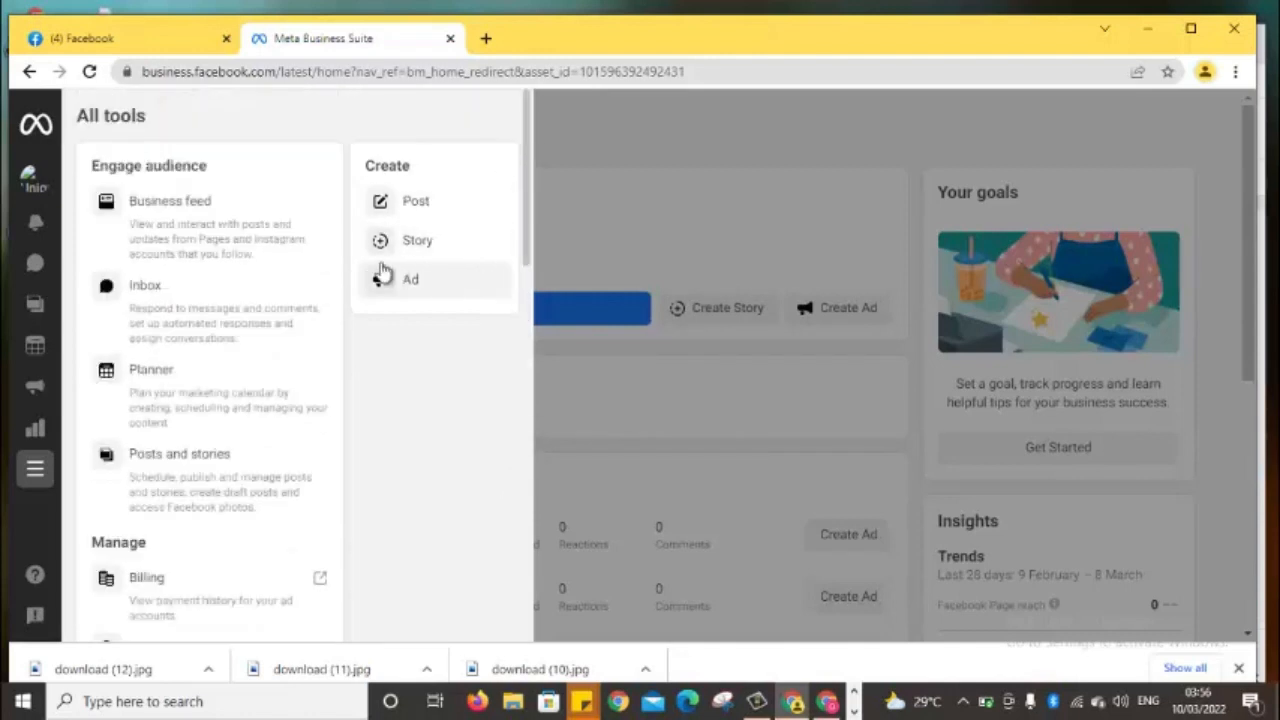
pyautogui.click(272, 247)
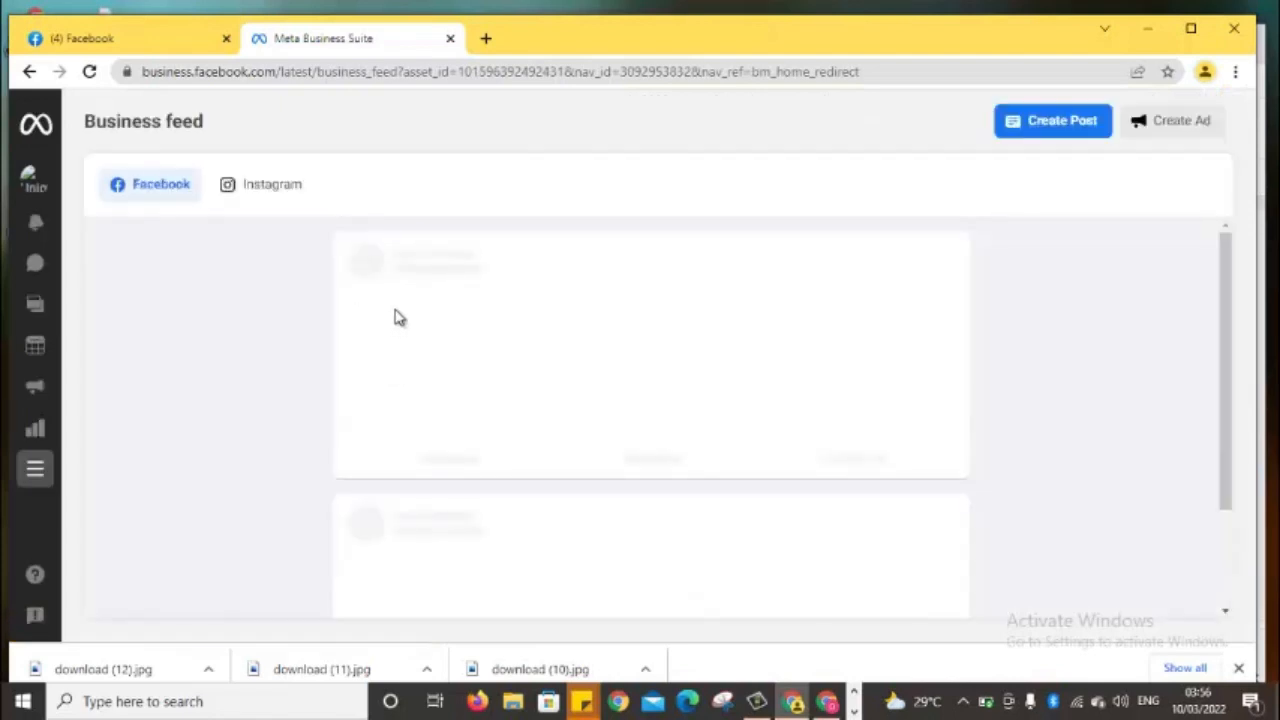
# Close the Business Suite tab, reload business.facebook.com in a new tab, and dismiss the new-look notice
pyautogui.click(450, 39)
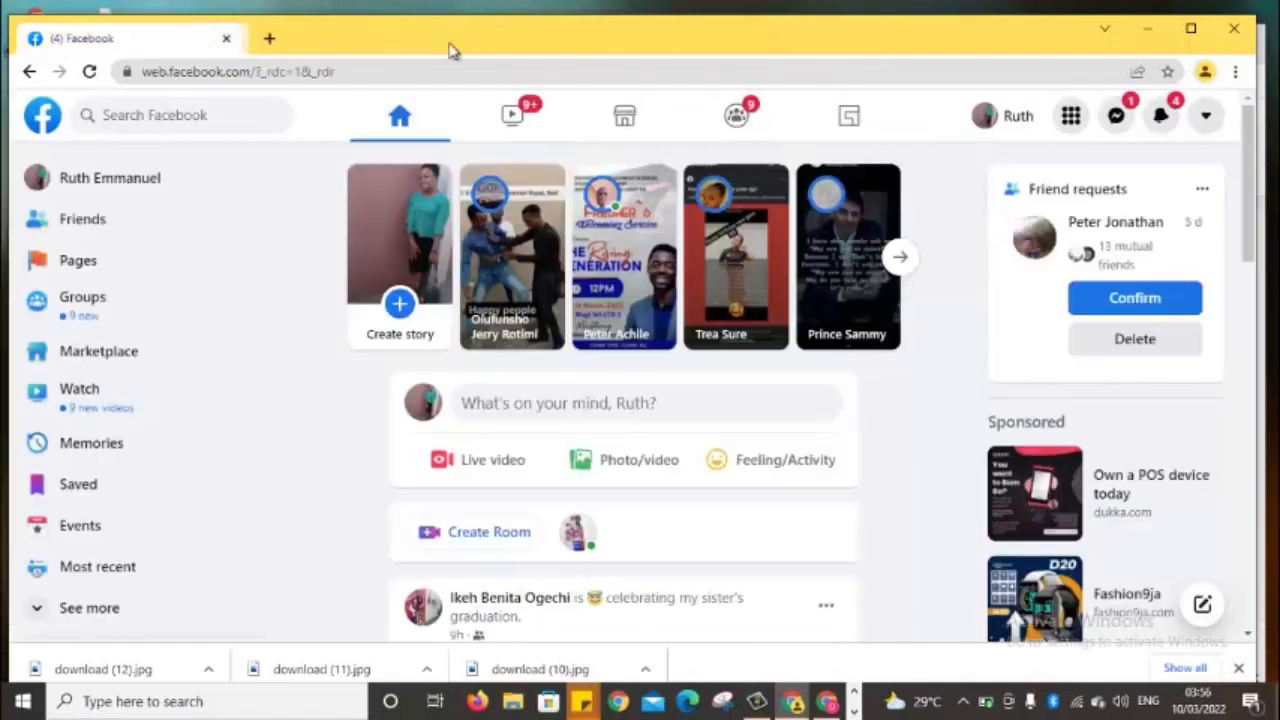
pyautogui.click(261, 38)
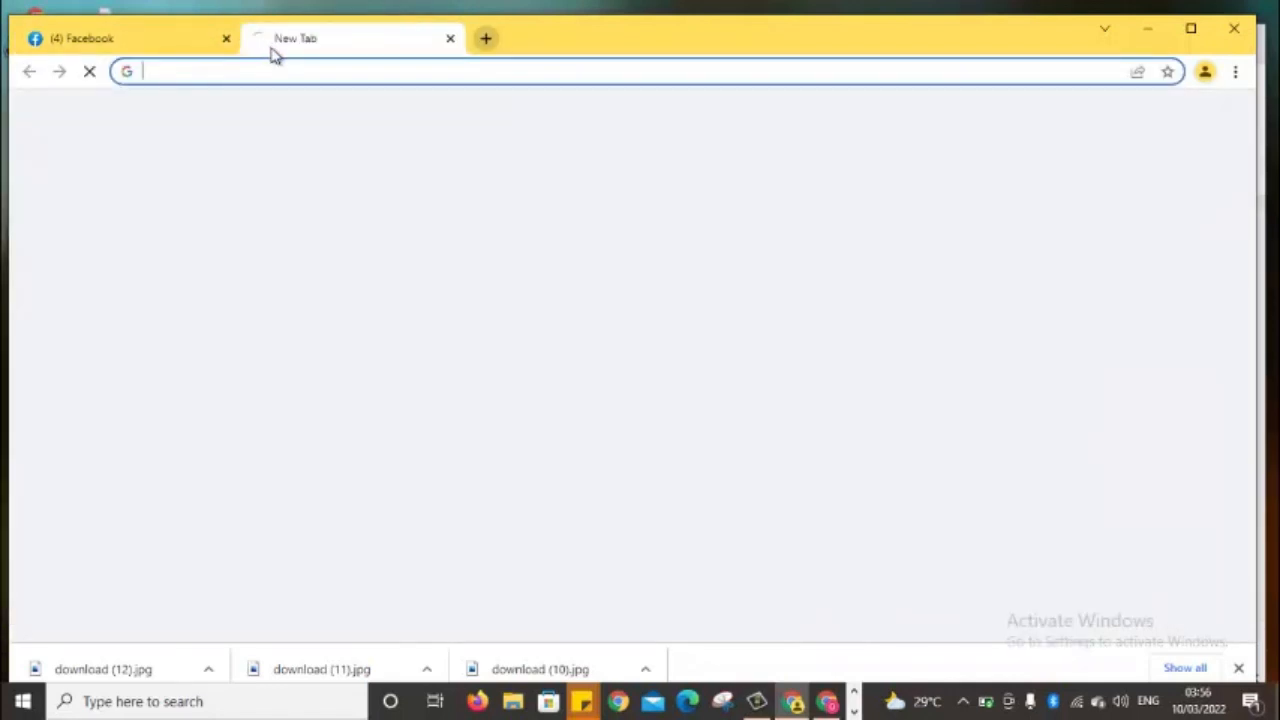
pyautogui.click(271, 68)
pyautogui.write('b')
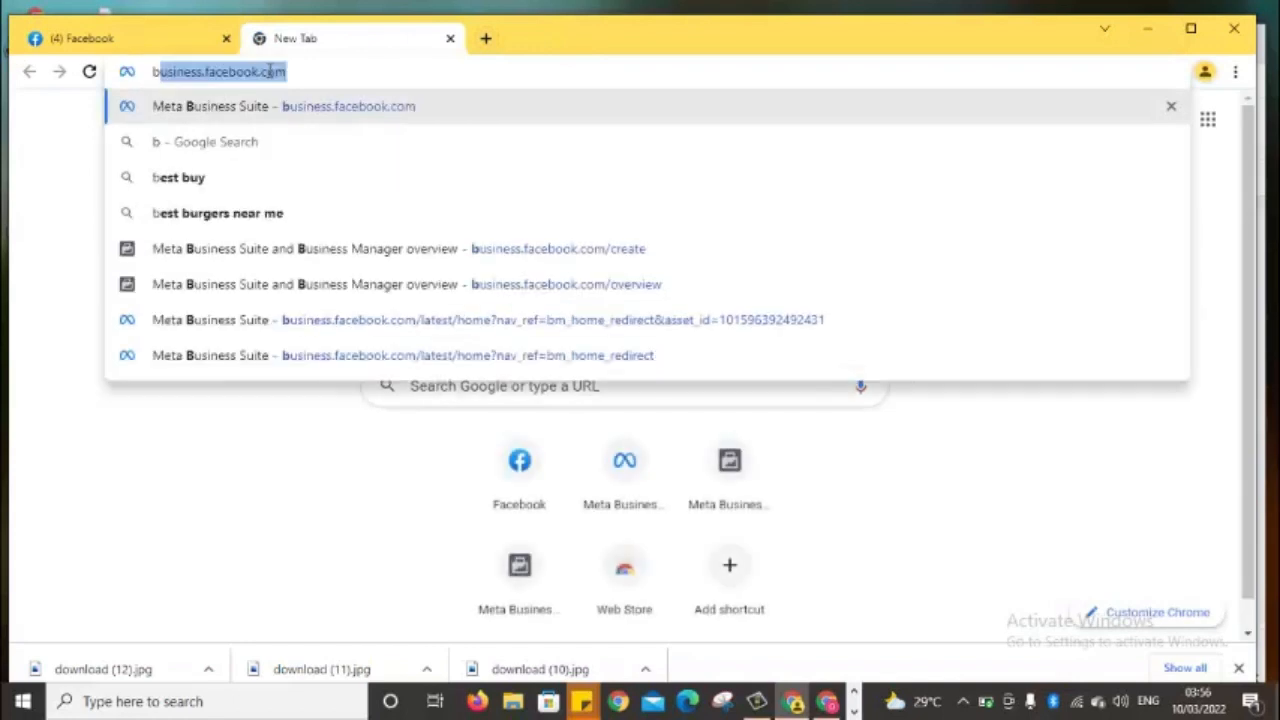
pyautogui.press('Return')
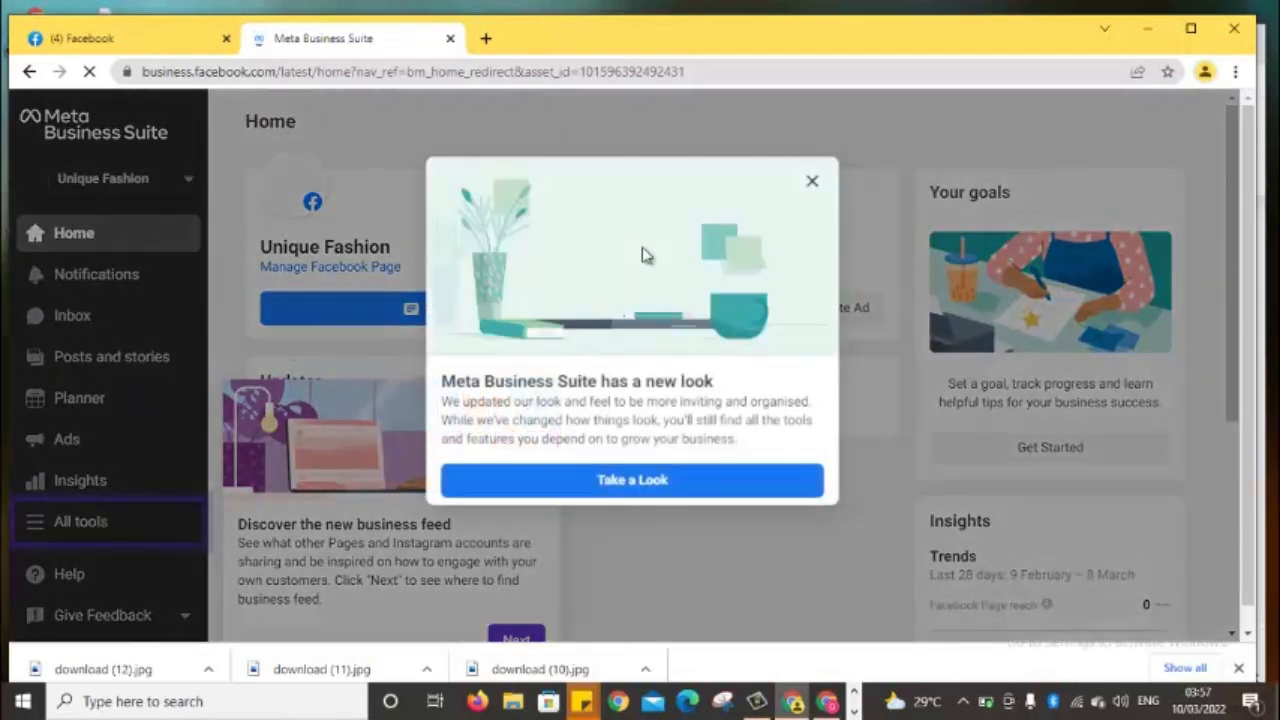
pyautogui.click(813, 183)
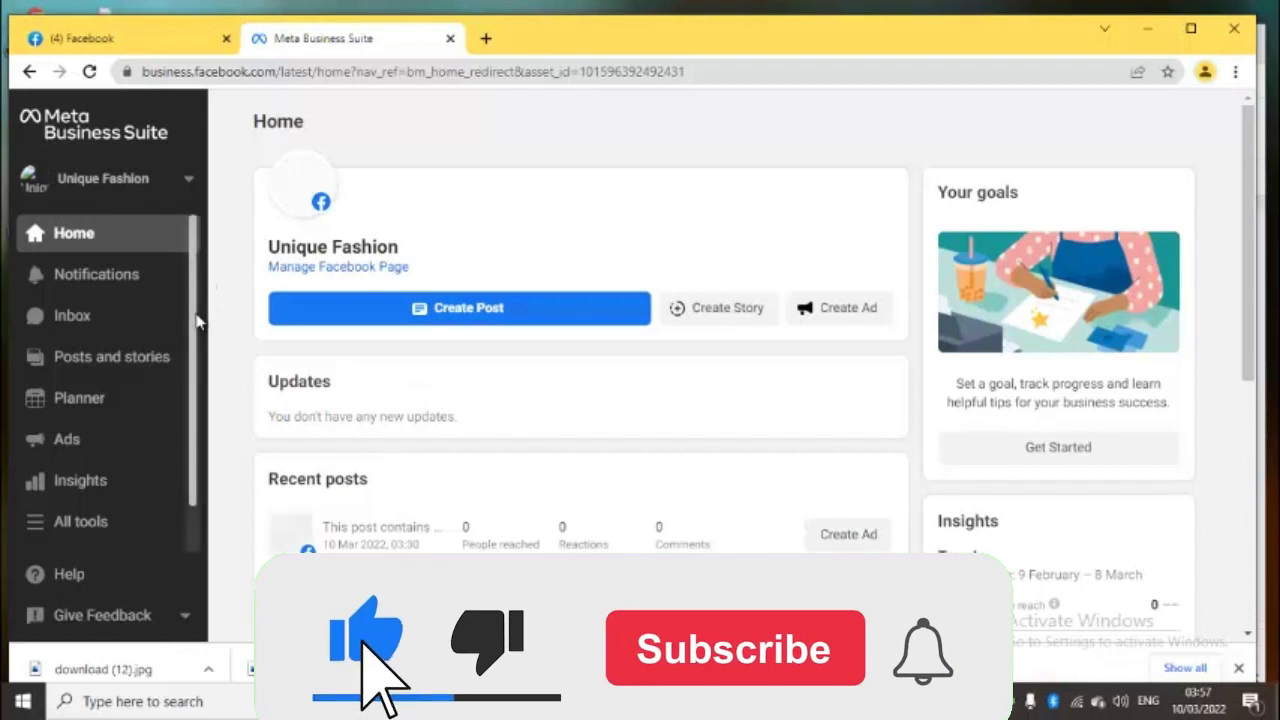
pyautogui.scroll(-1, 190, 420)
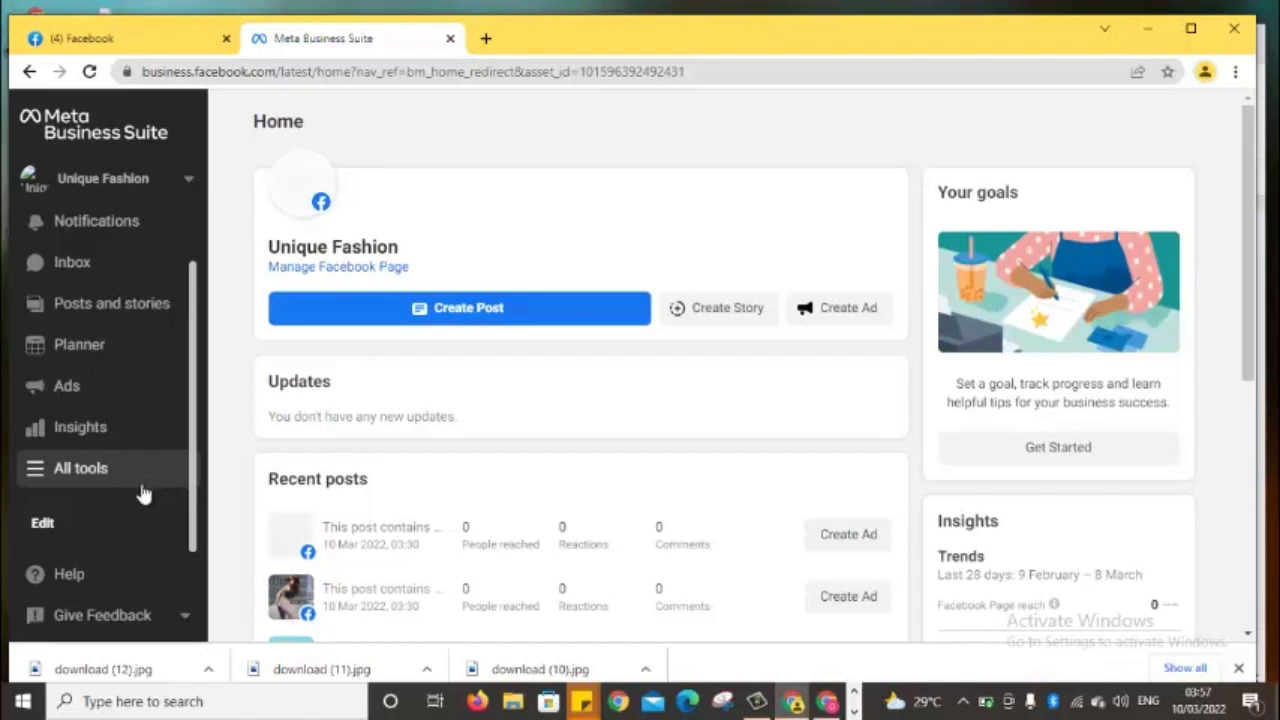
pyautogui.click(42, 523)
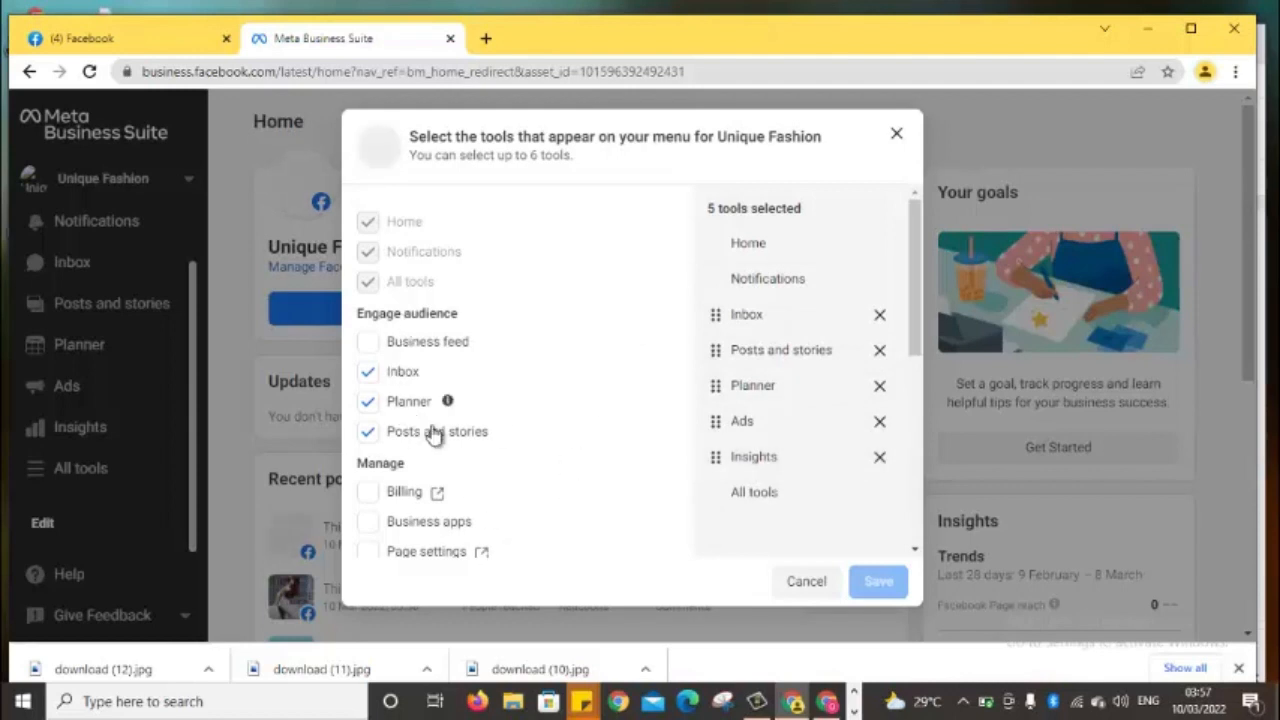
pyautogui.moveTo(419, 522); pyautogui.dragTo(433, 578)
pyautogui.moveTo(468, 477)
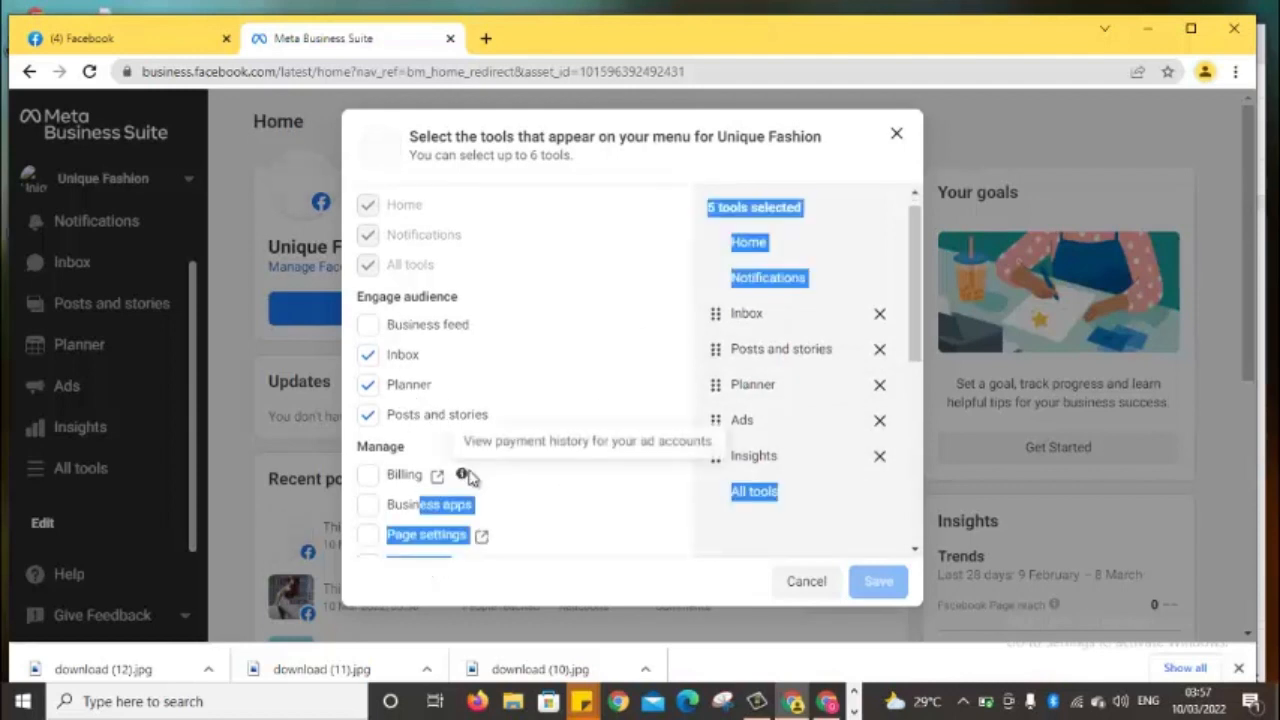
pyautogui.click(603, 576)
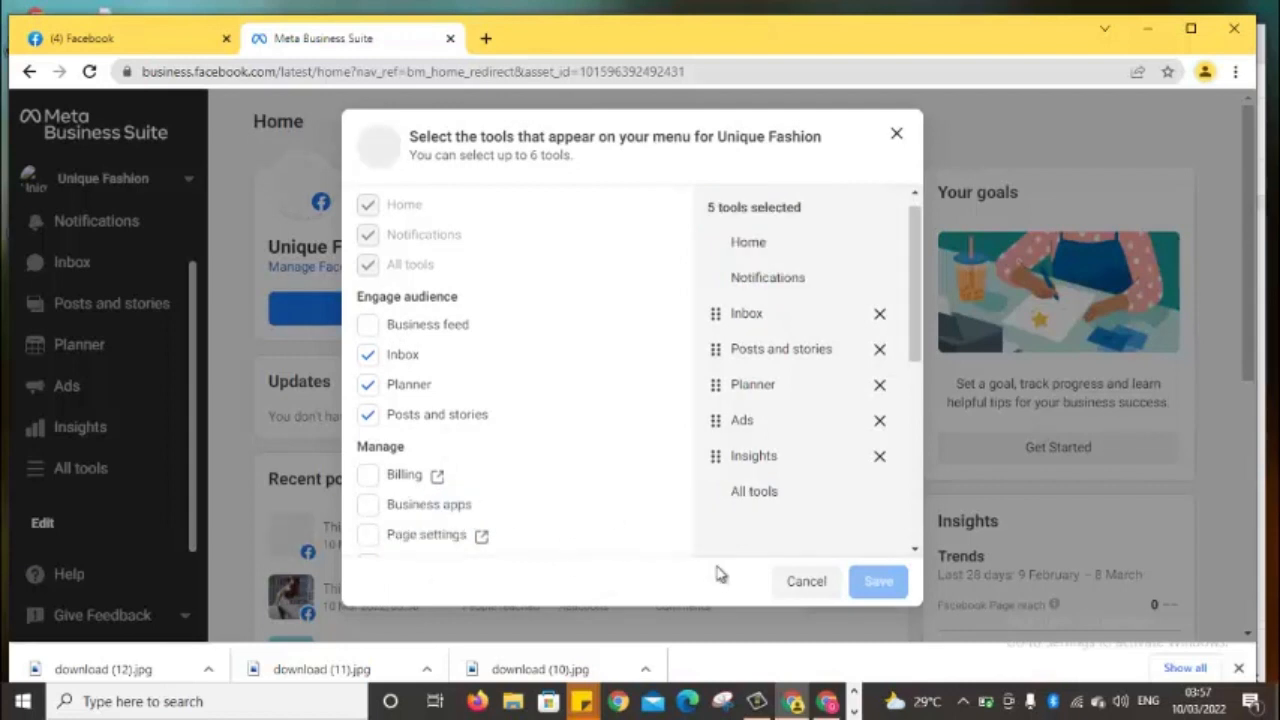
pyautogui.moveTo(921, 345); pyautogui.dragTo(913, 310)
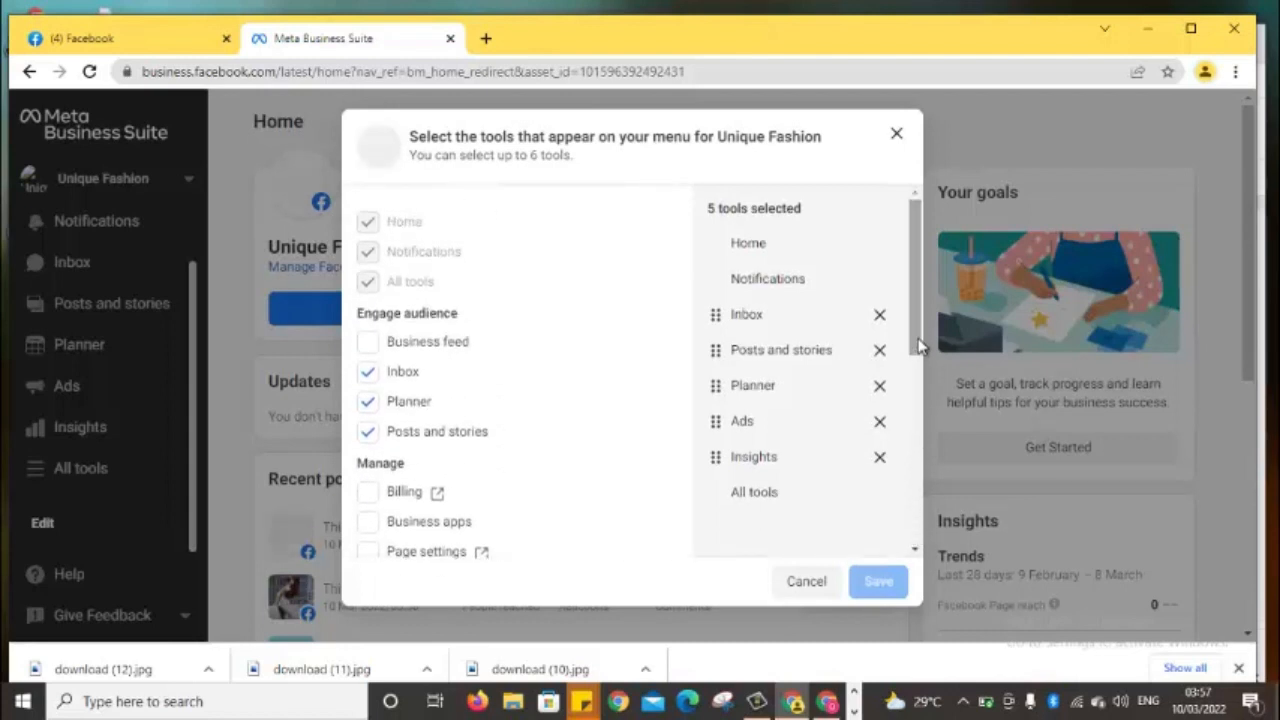
pyautogui.moveTo(918, 338)
pyautogui.mouseDown()
pyautogui.moveTo(924, 529)
pyautogui.moveTo(914, 333)
pyautogui.mouseUp()
pyautogui.click(896, 138)
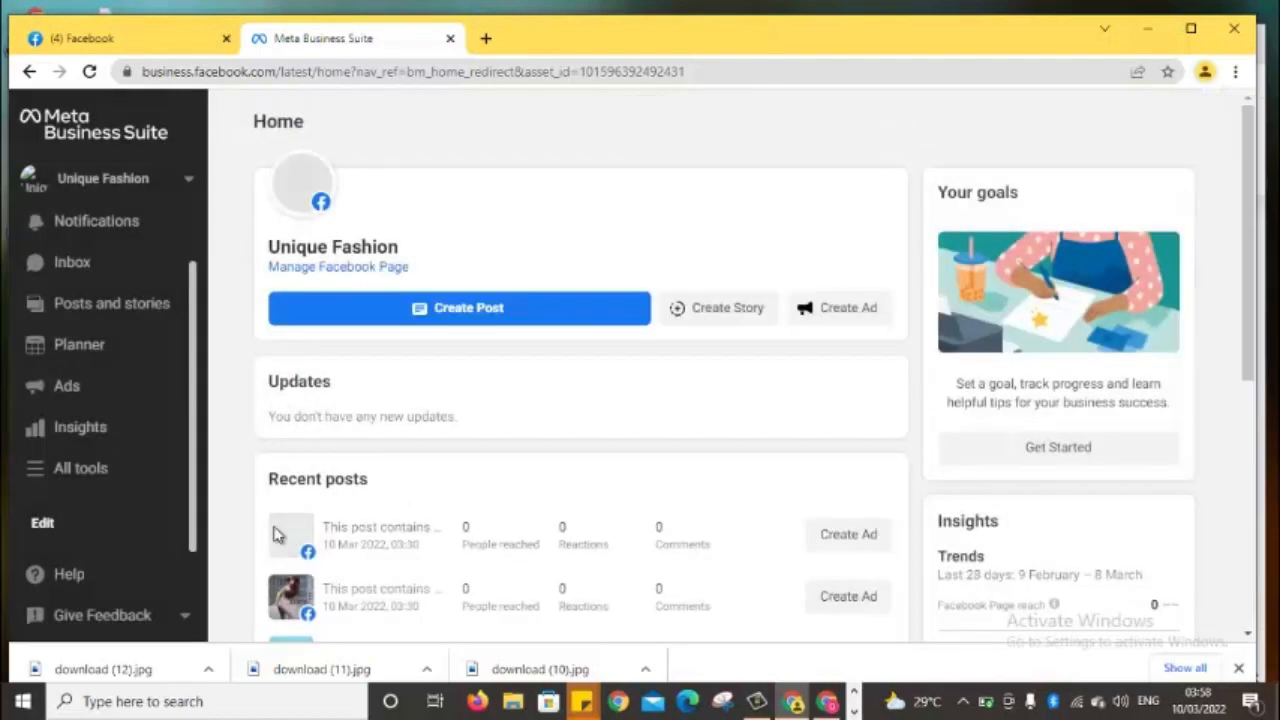
# Open Ads Manager from the Advertise section of All tools
pyautogui.click(82, 478)
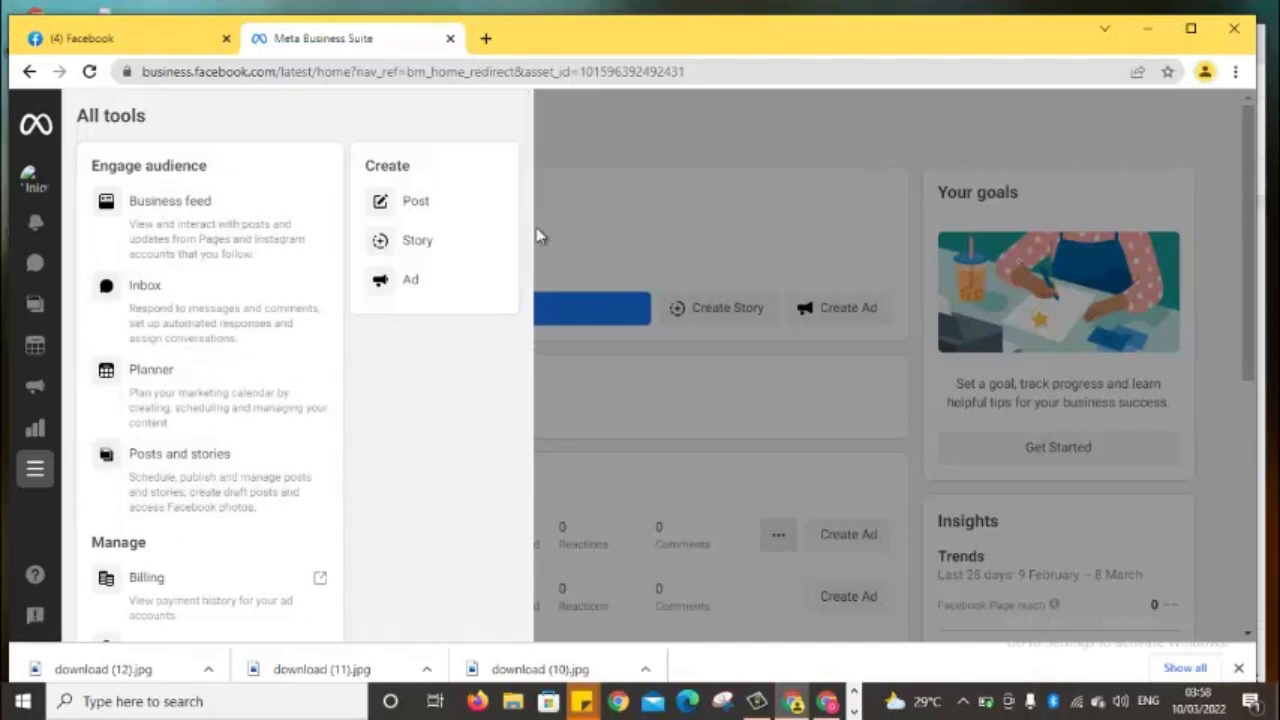
pyautogui.moveTo(530, 248); pyautogui.dragTo(502, 464)
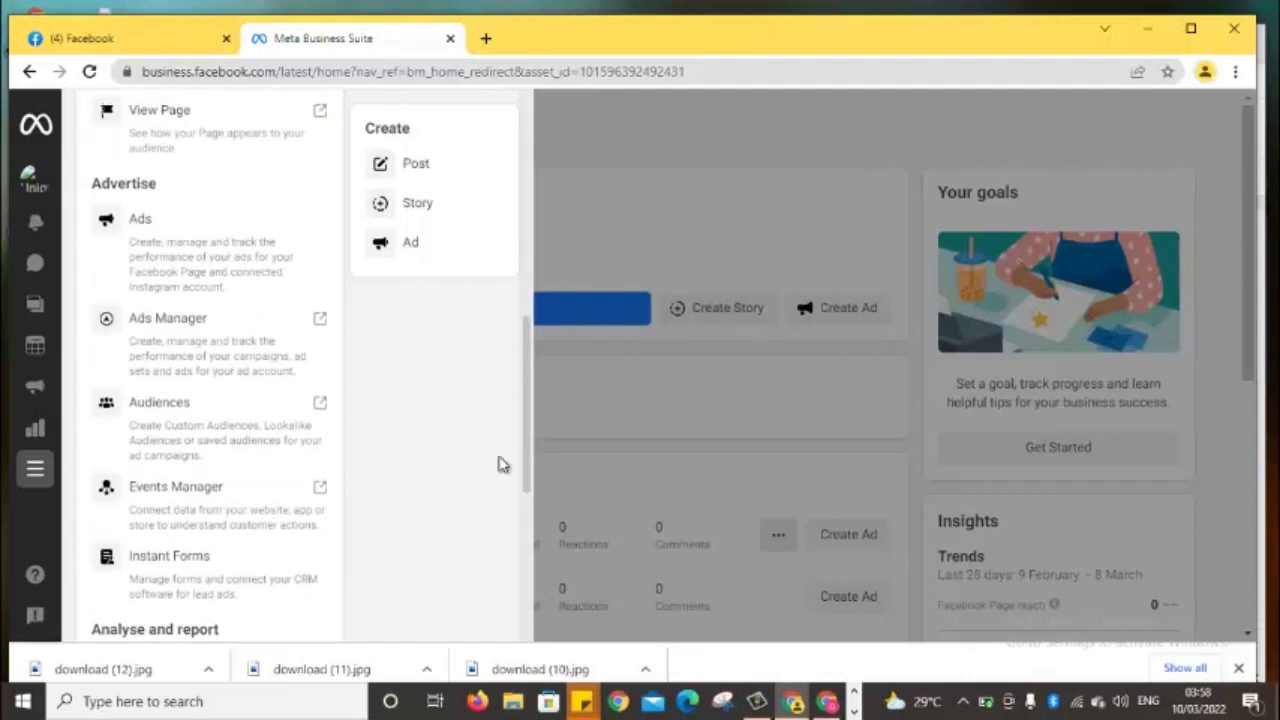
pyautogui.click(183, 331)
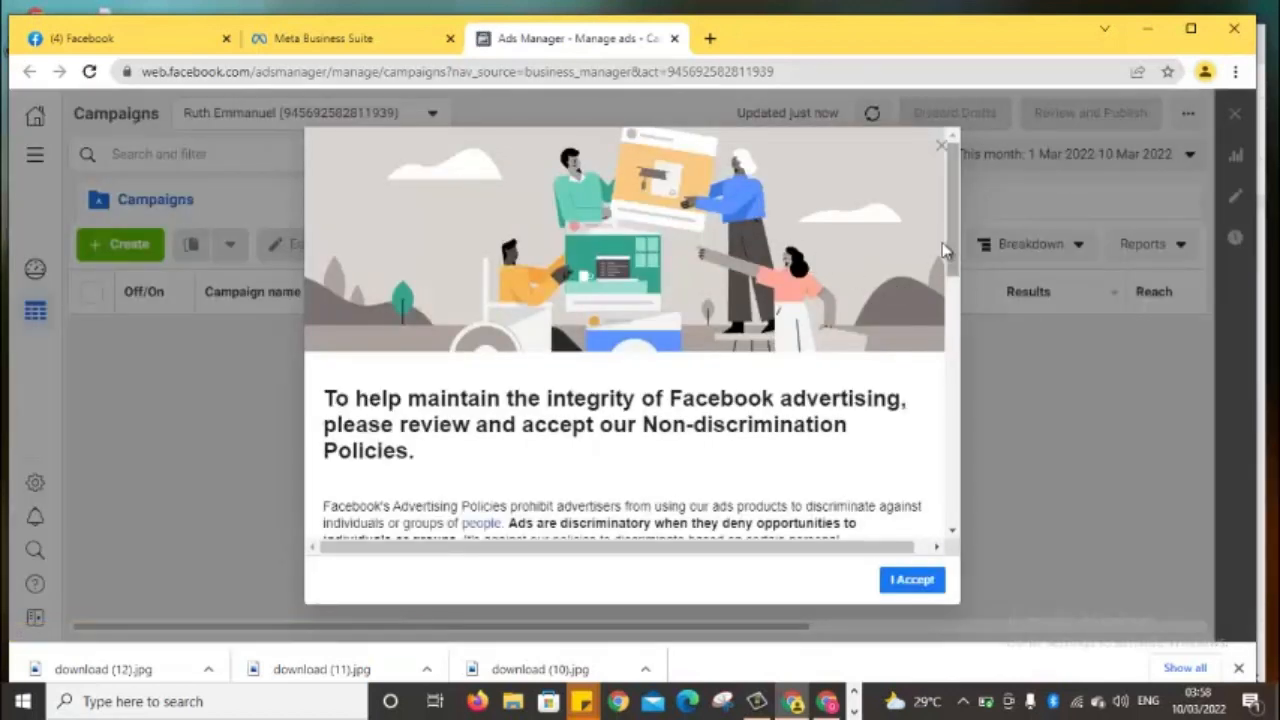
# Accept the Non-discrimination Policies and dismiss the account-access and targeting notices
pyautogui.click(923, 592)
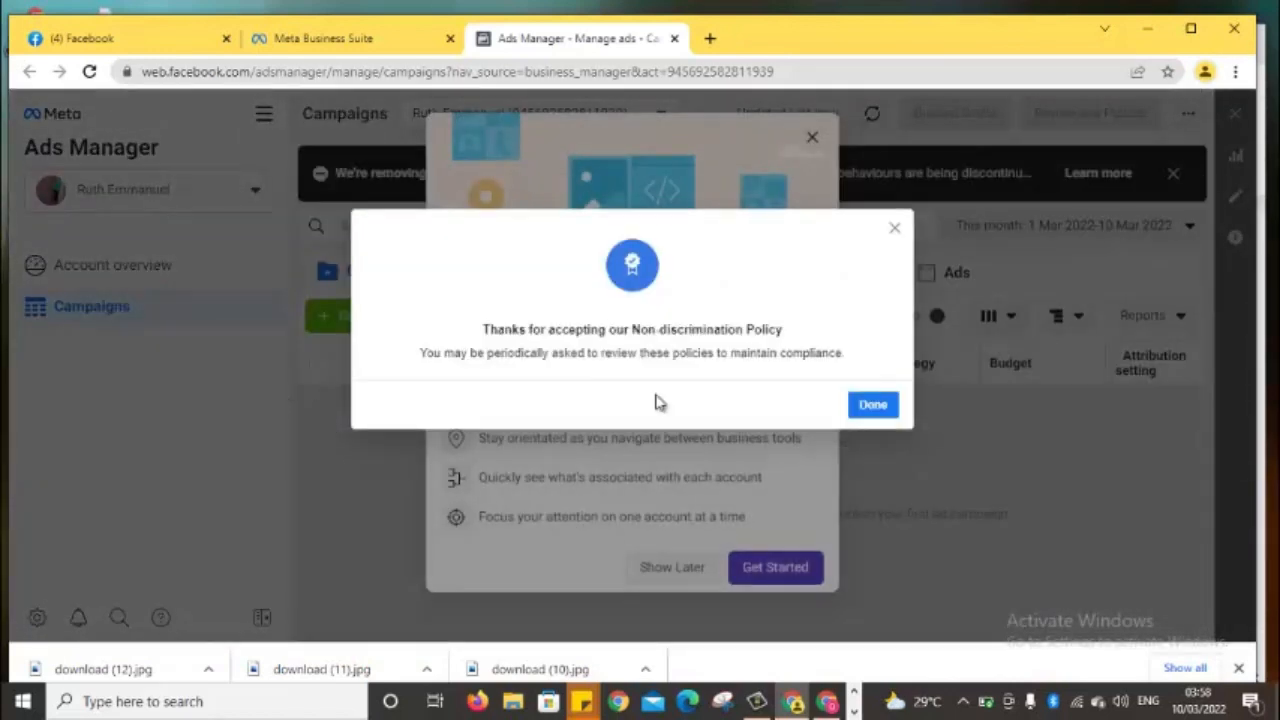
pyautogui.click(862, 404)
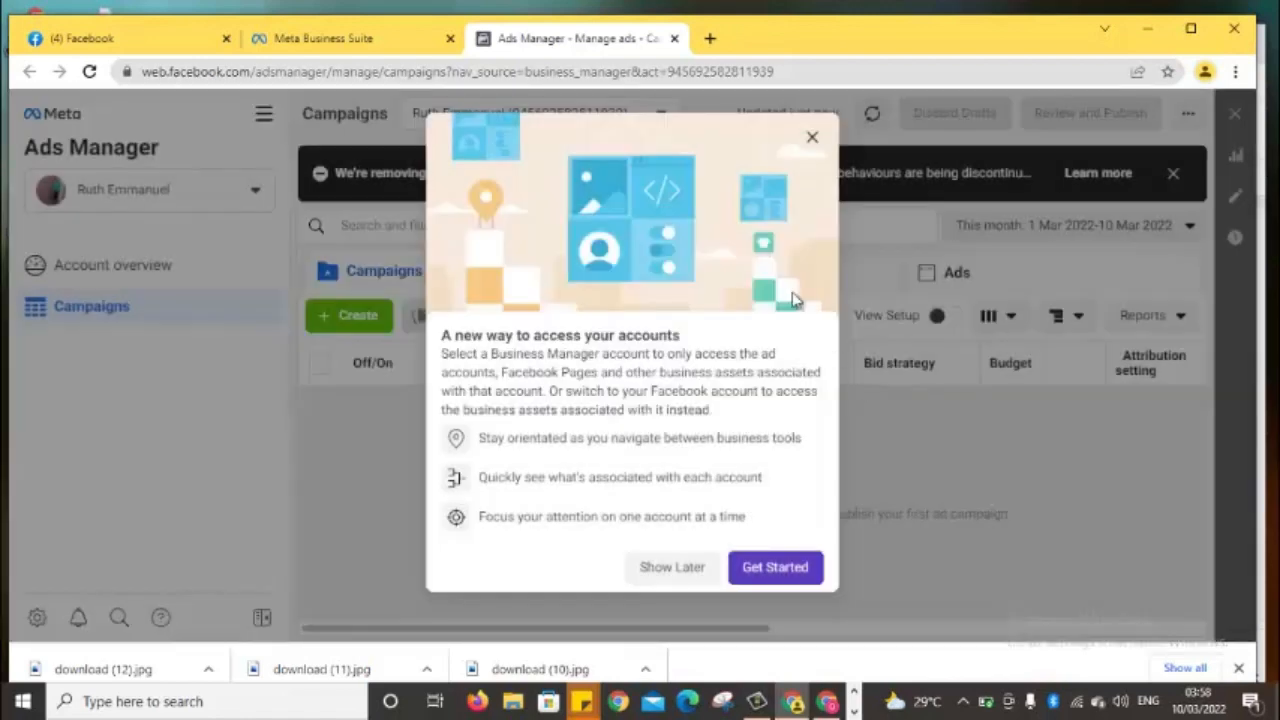
pyautogui.click(813, 140)
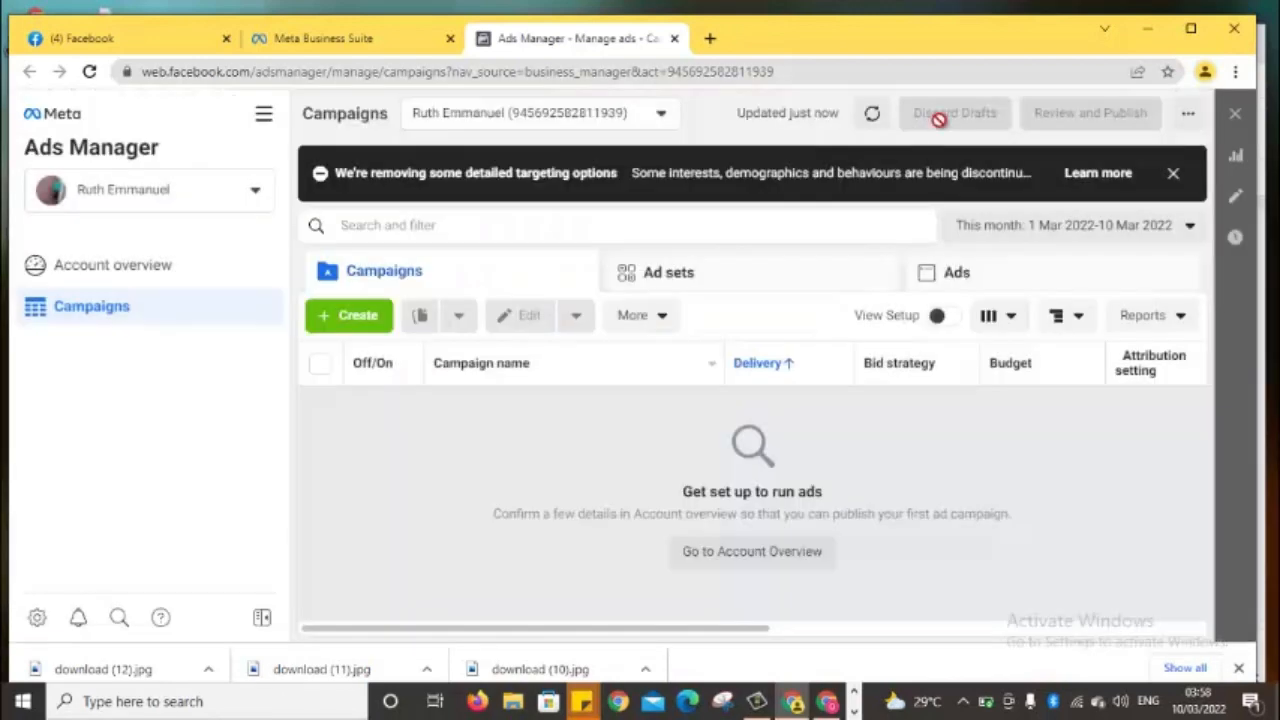
pyautogui.click(1173, 172)
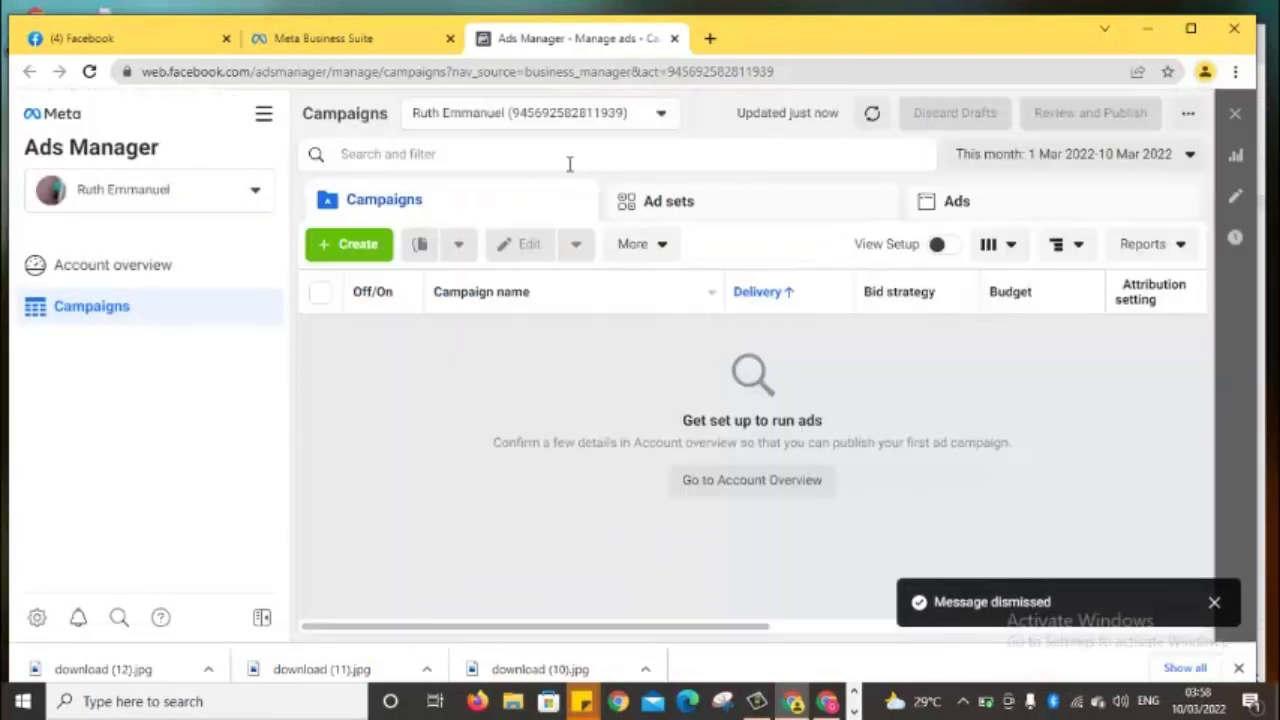
# Bring up the All tools menu in Ads Manager
pyautogui.click(264, 118)
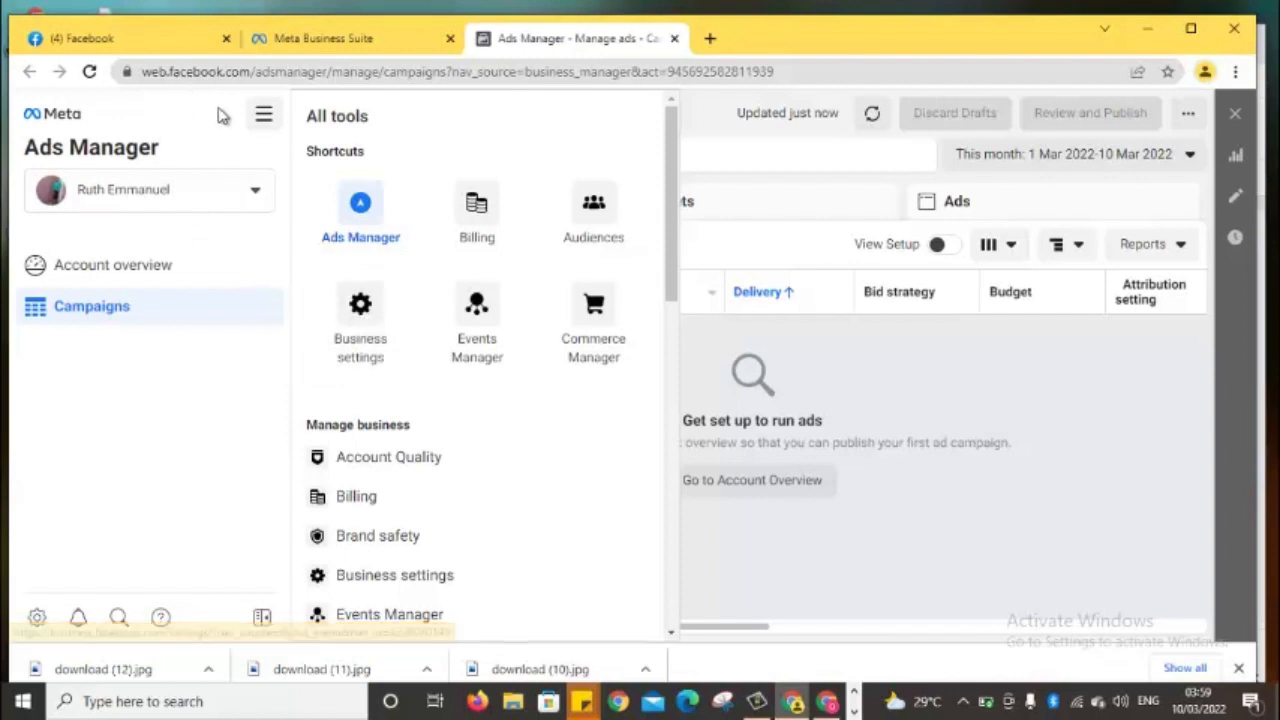
pyautogui.click(263, 113)
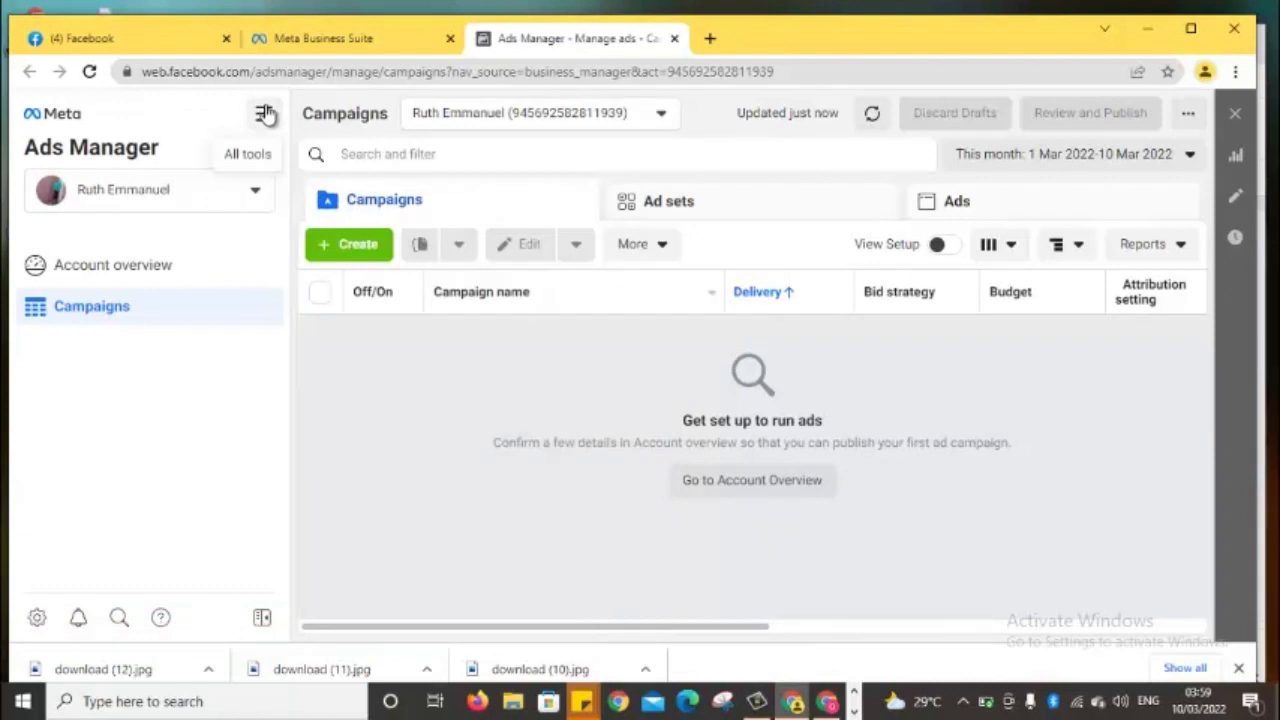
pyautogui.click(264, 113)
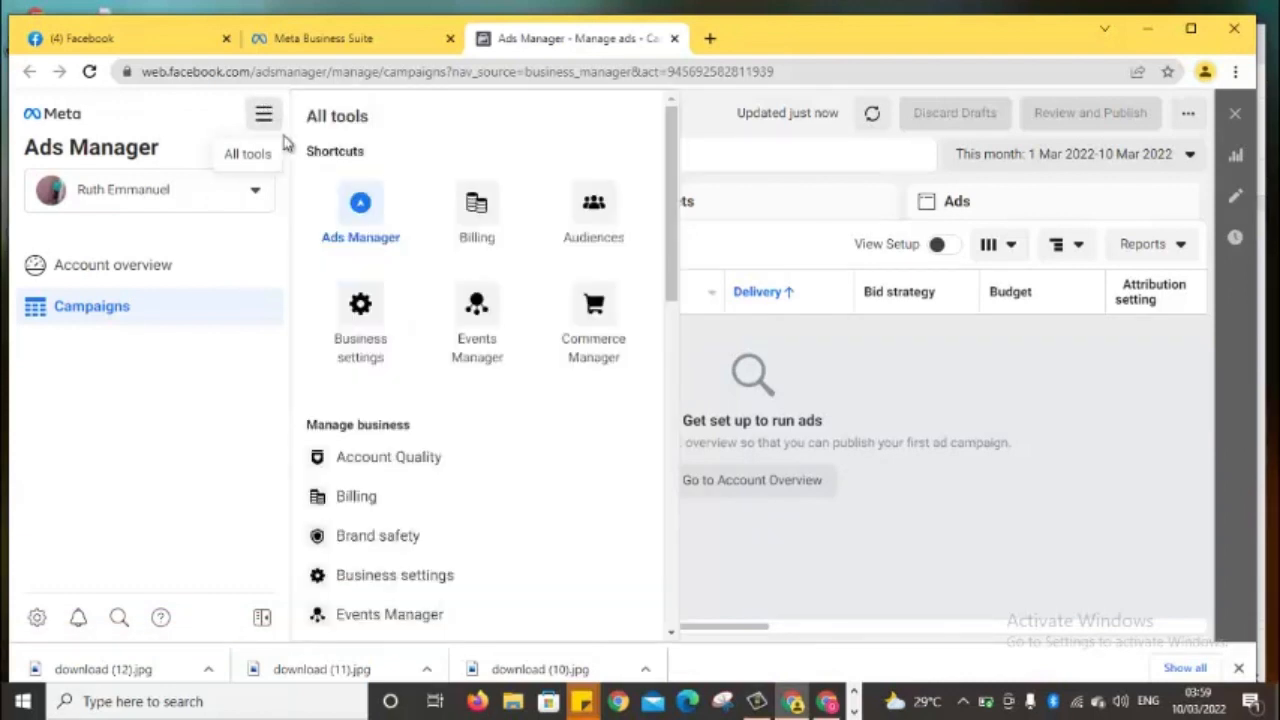
# Go to Business settings and choose the first business on the Select business page
pyautogui.click(363, 336)
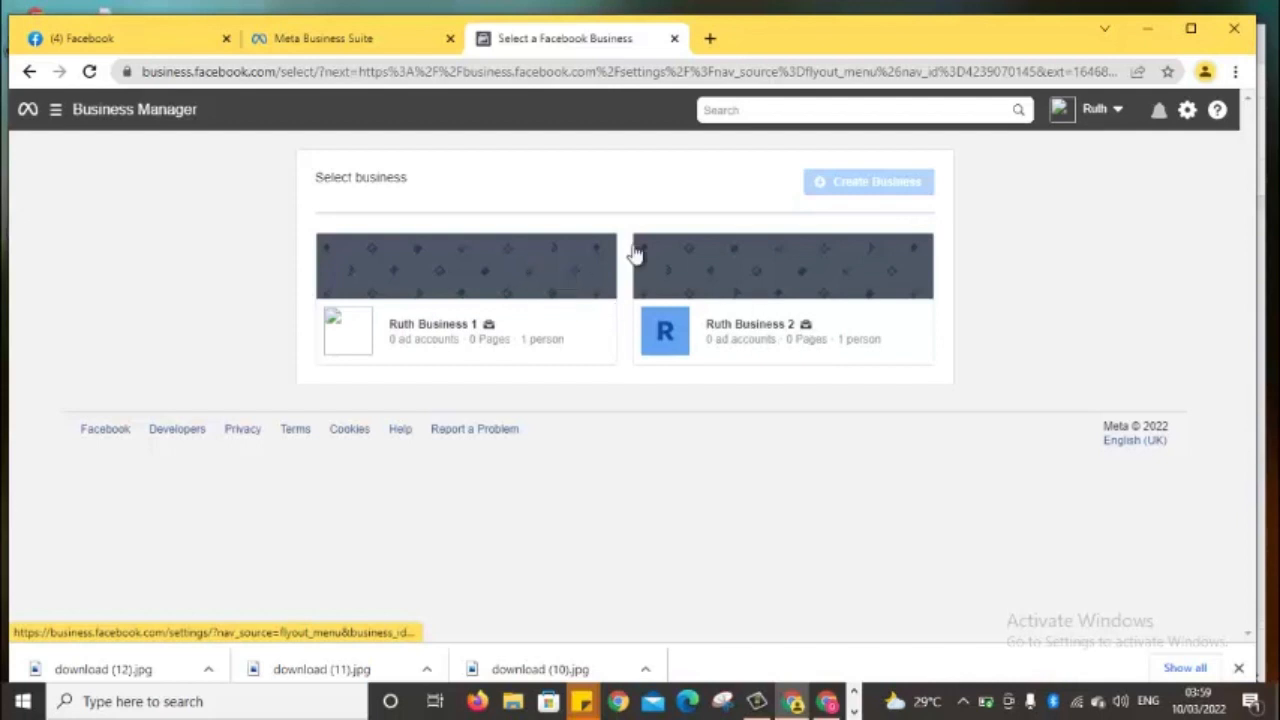
pyautogui.click(435, 278)
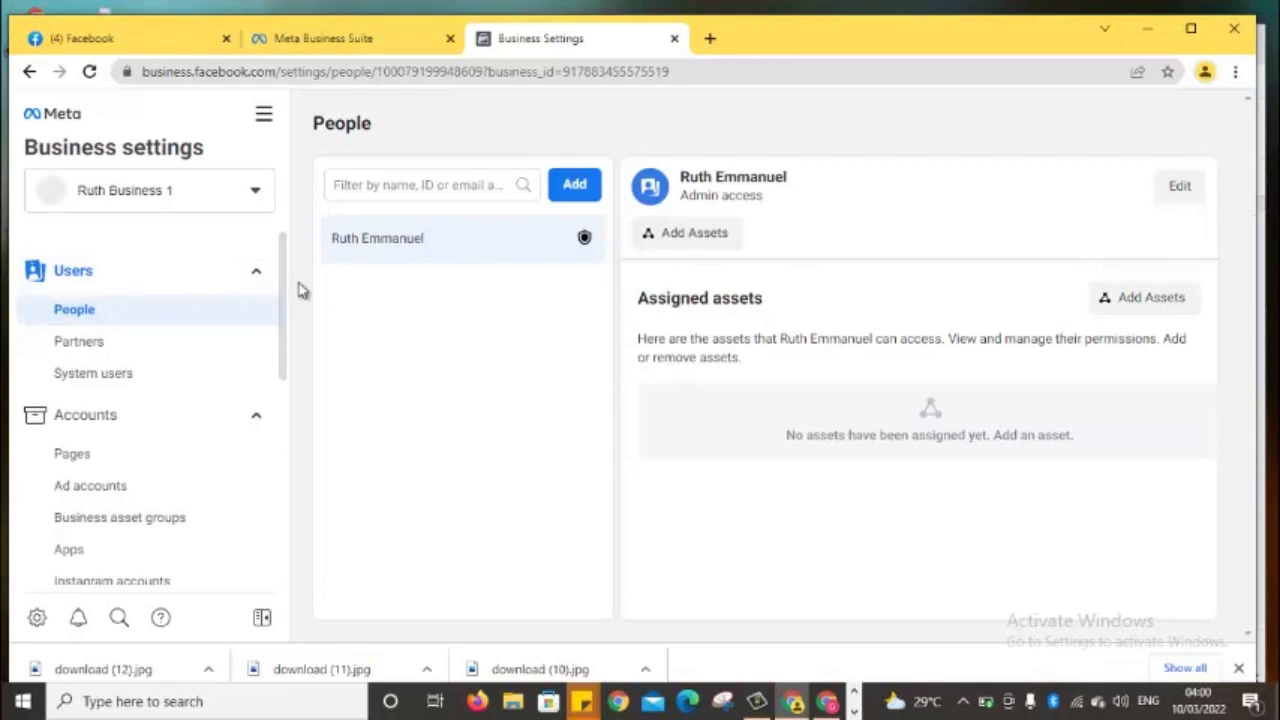
pyautogui.moveTo(284, 289); pyautogui.dragTo(283, 246)
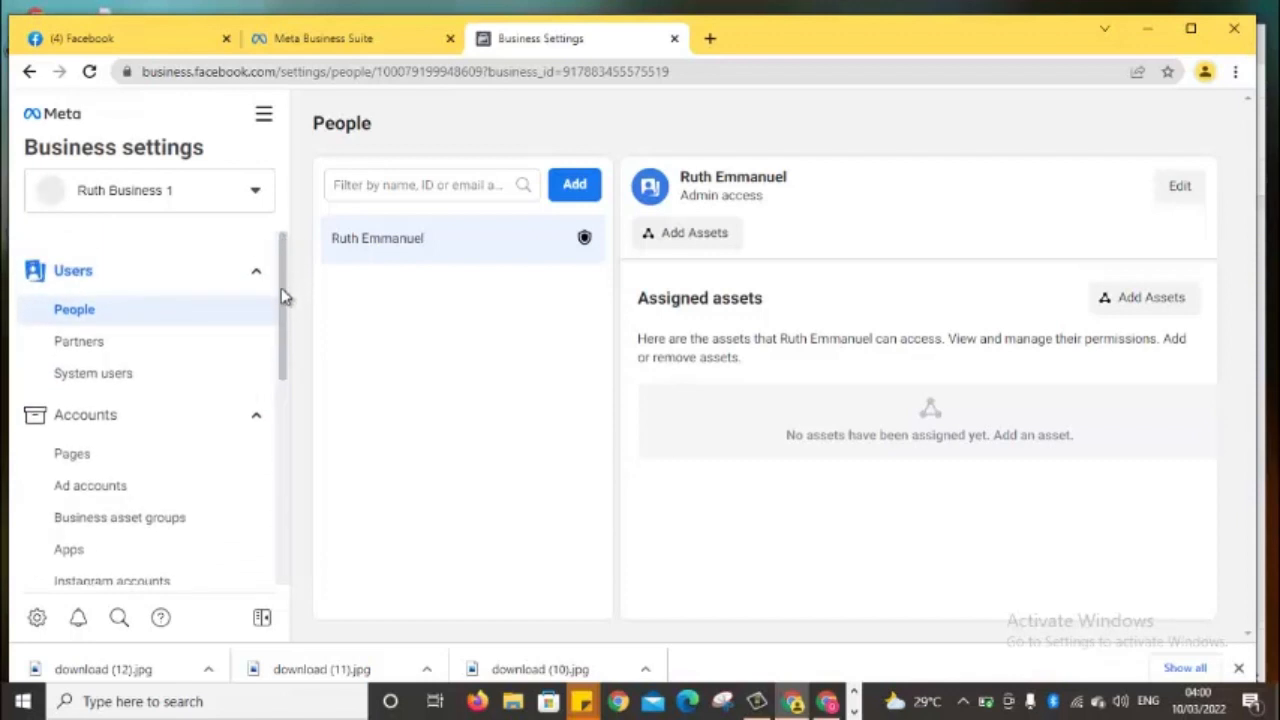
pyautogui.moveTo(281, 288); pyautogui.dragTo(280, 280)
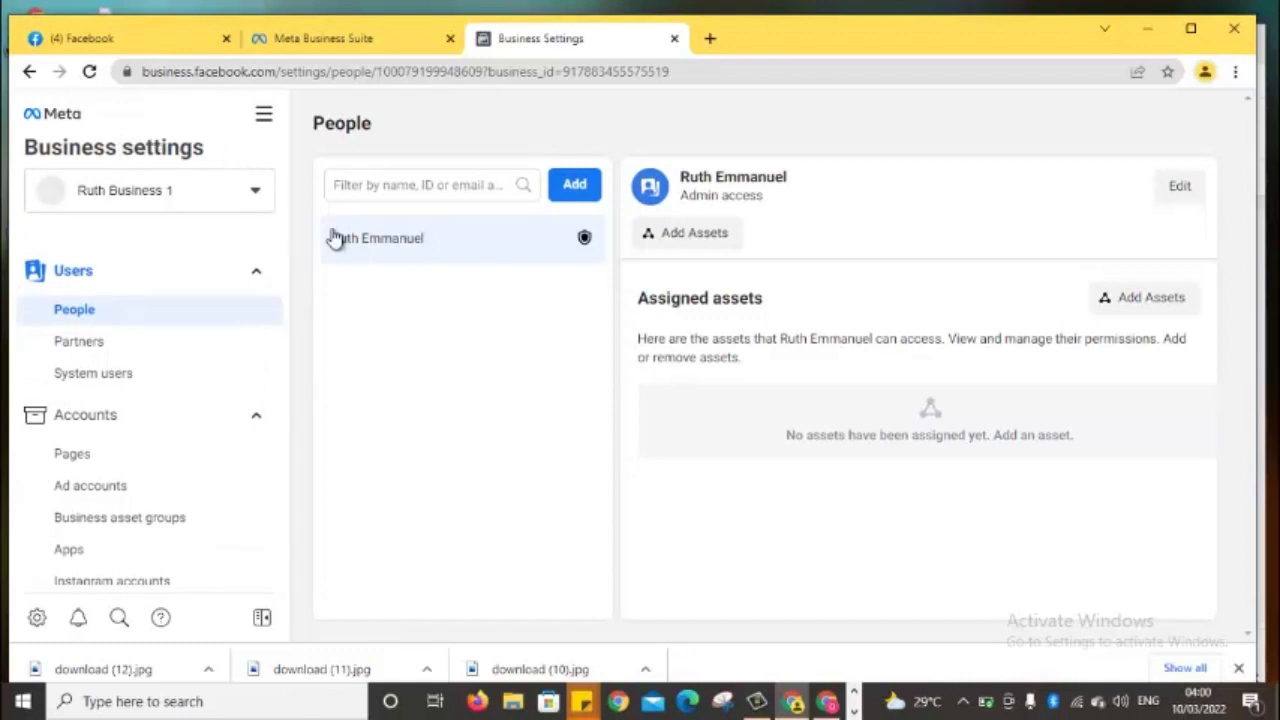
pyautogui.moveTo(285, 281)
pyautogui.mouseDown()
pyautogui.moveTo(286, 317)
pyautogui.moveTo(280, 258)
pyautogui.mouseUp()
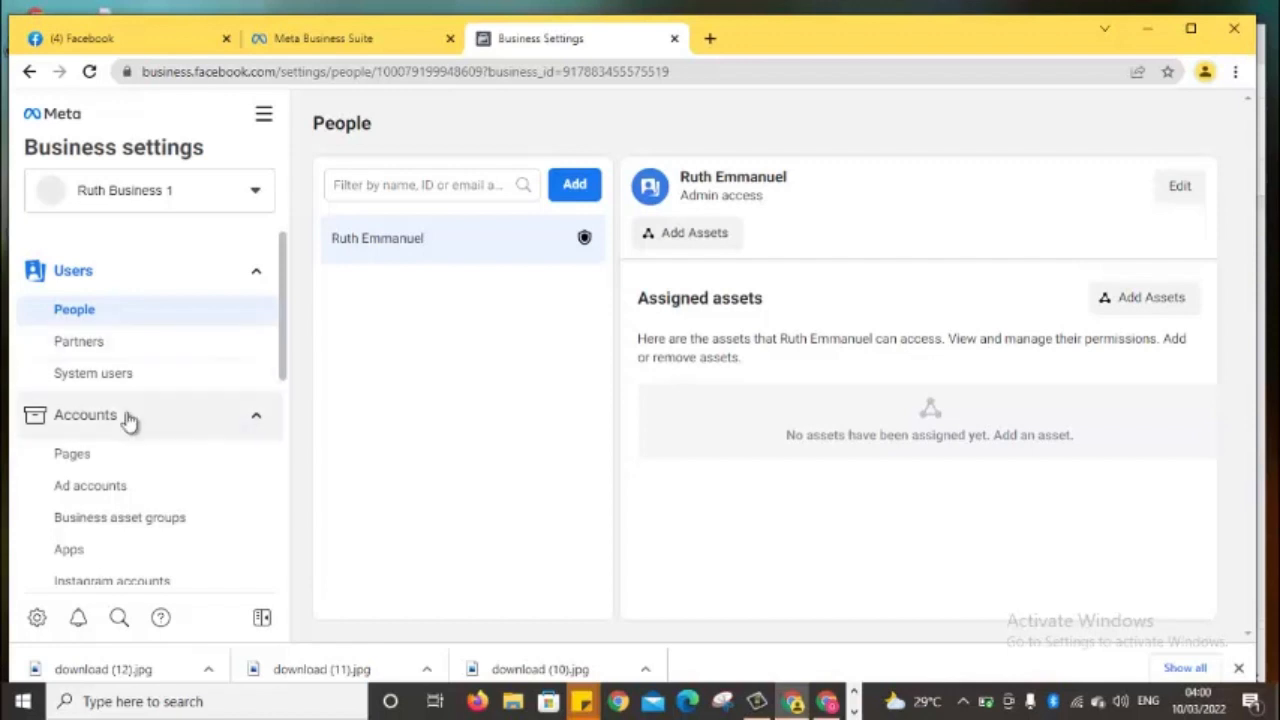
pyautogui.moveTo(284, 368); pyautogui.dragTo(287, 289)
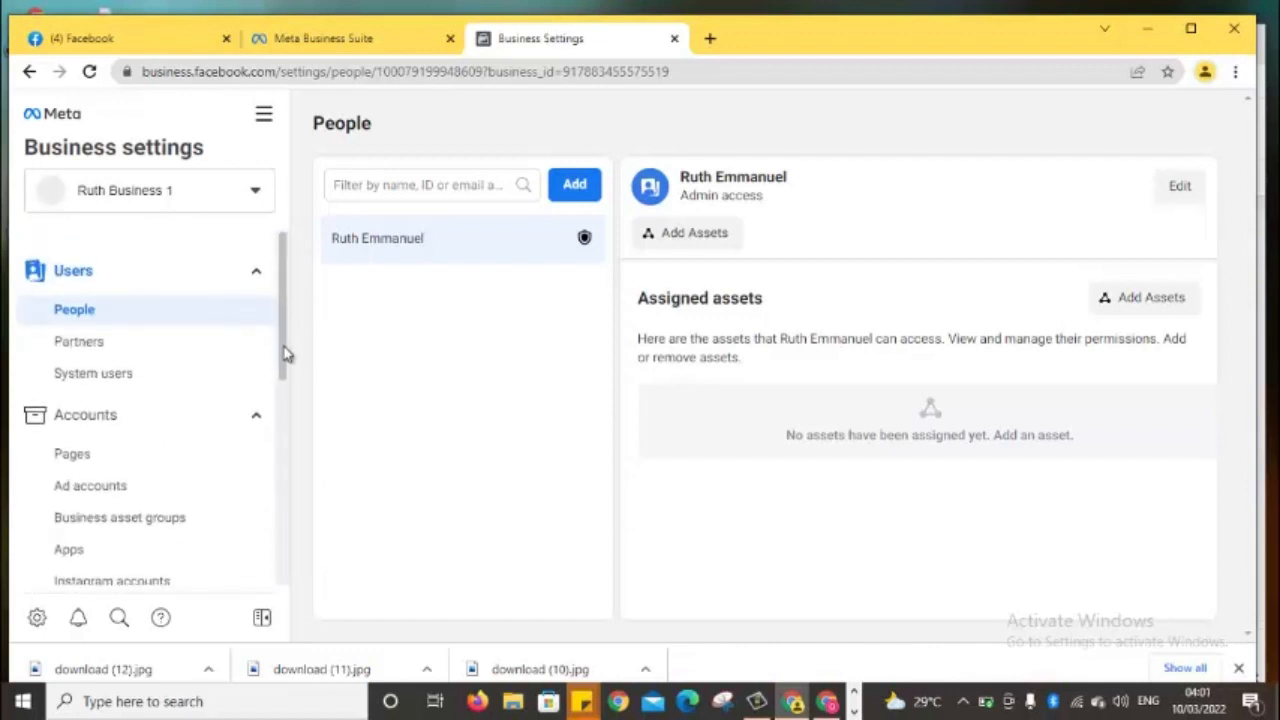
pyautogui.moveTo(287, 353); pyautogui.dragTo(282, 577)
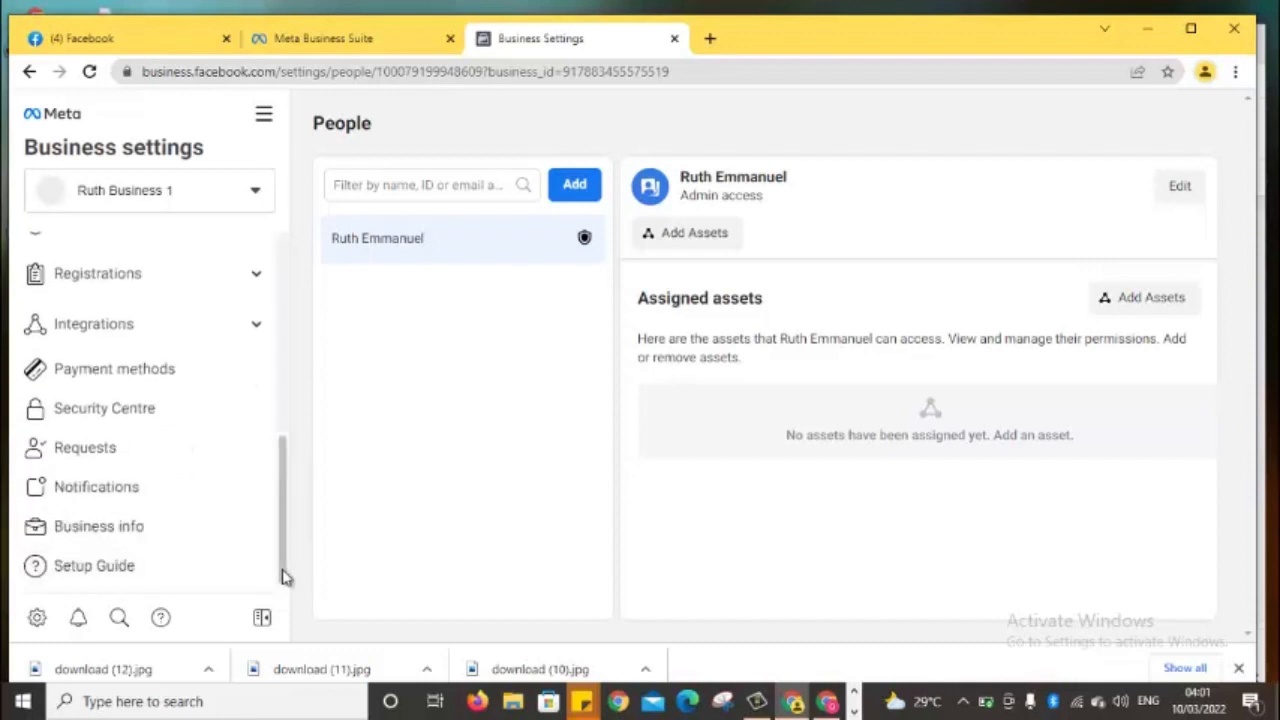
pyautogui.rightClick(134, 530)
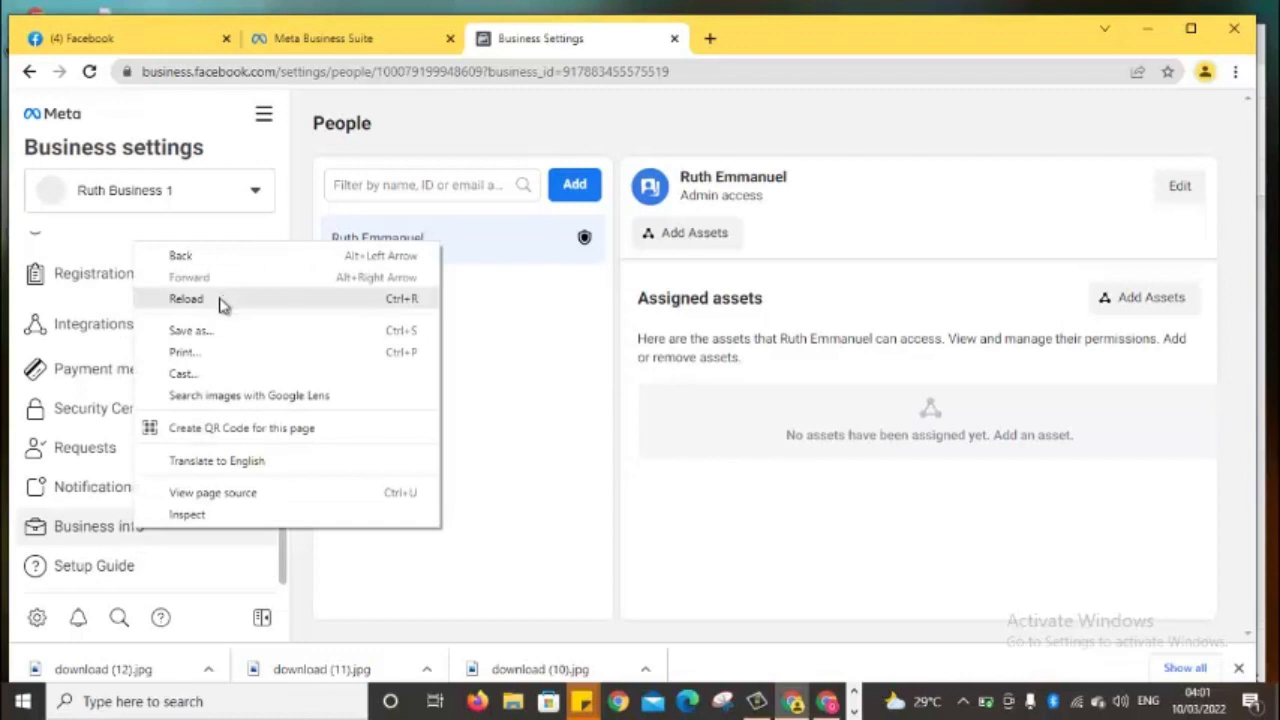
pyautogui.rightClick(116, 535)
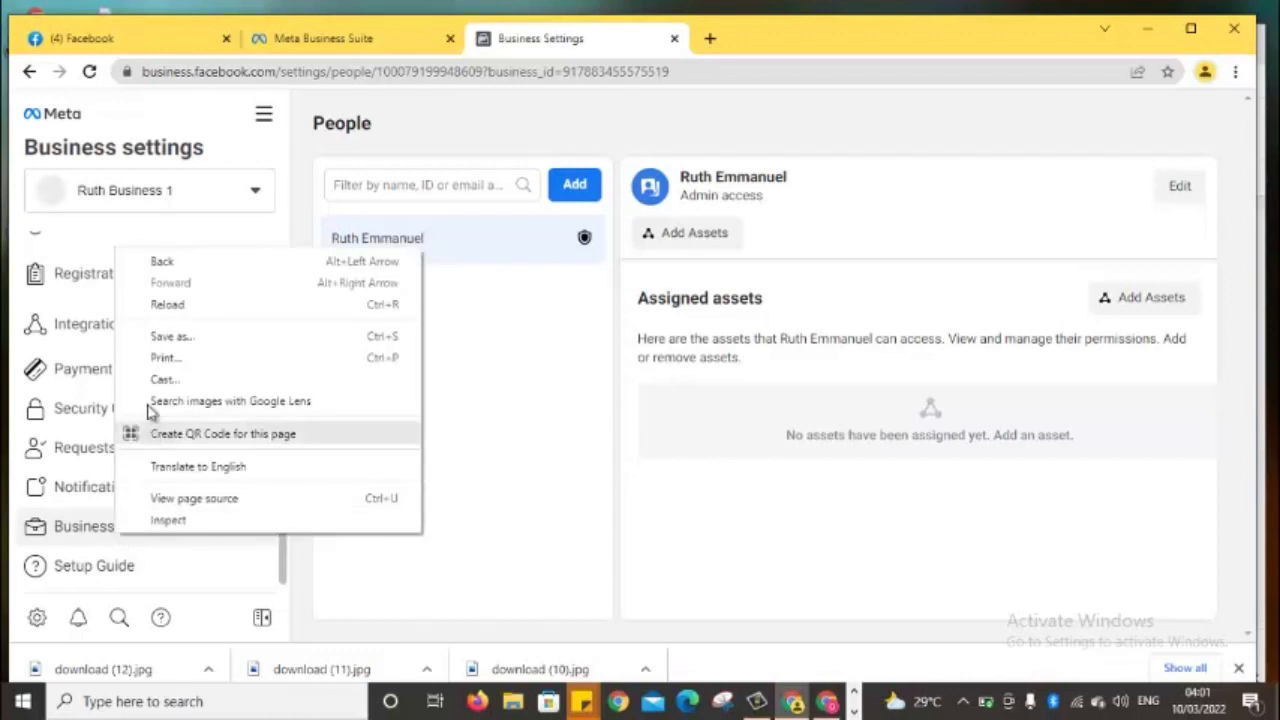
# Review Ruth Business 1's Business info page, then expand the Accounts group in the sidebar
pyautogui.click(91, 530)
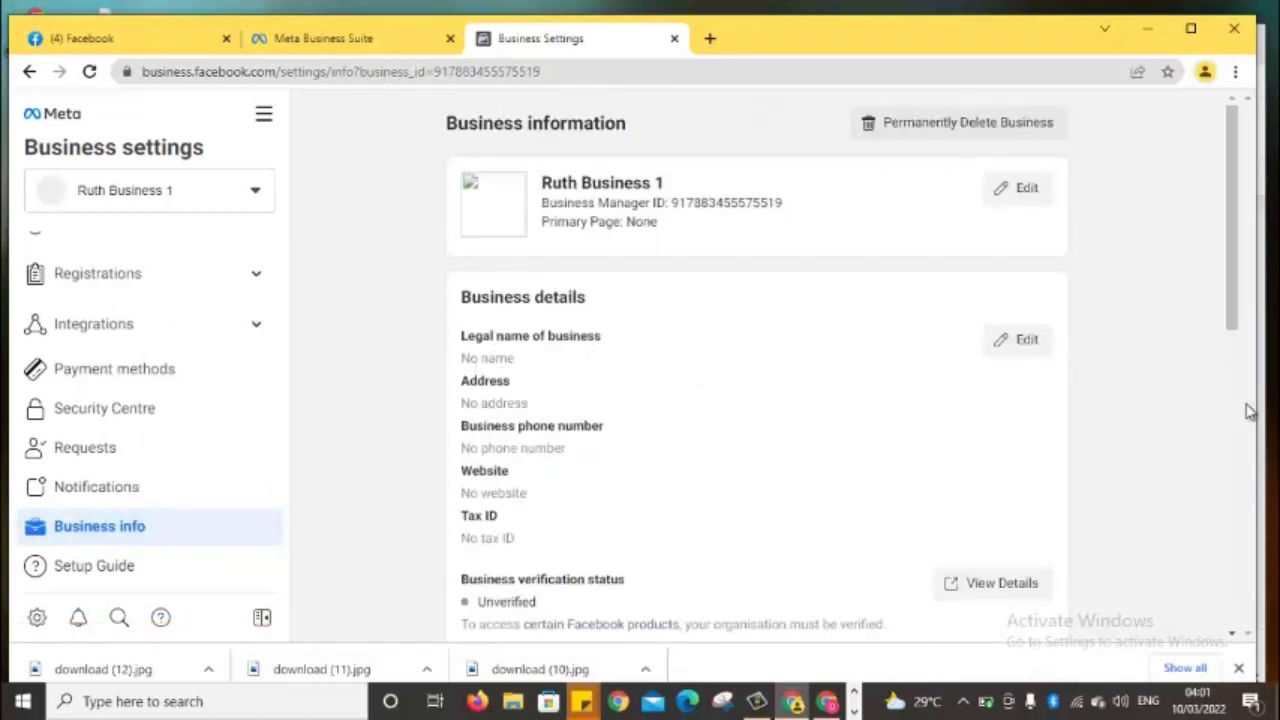
pyautogui.moveTo(1236, 304); pyautogui.dragTo(1215, 532)
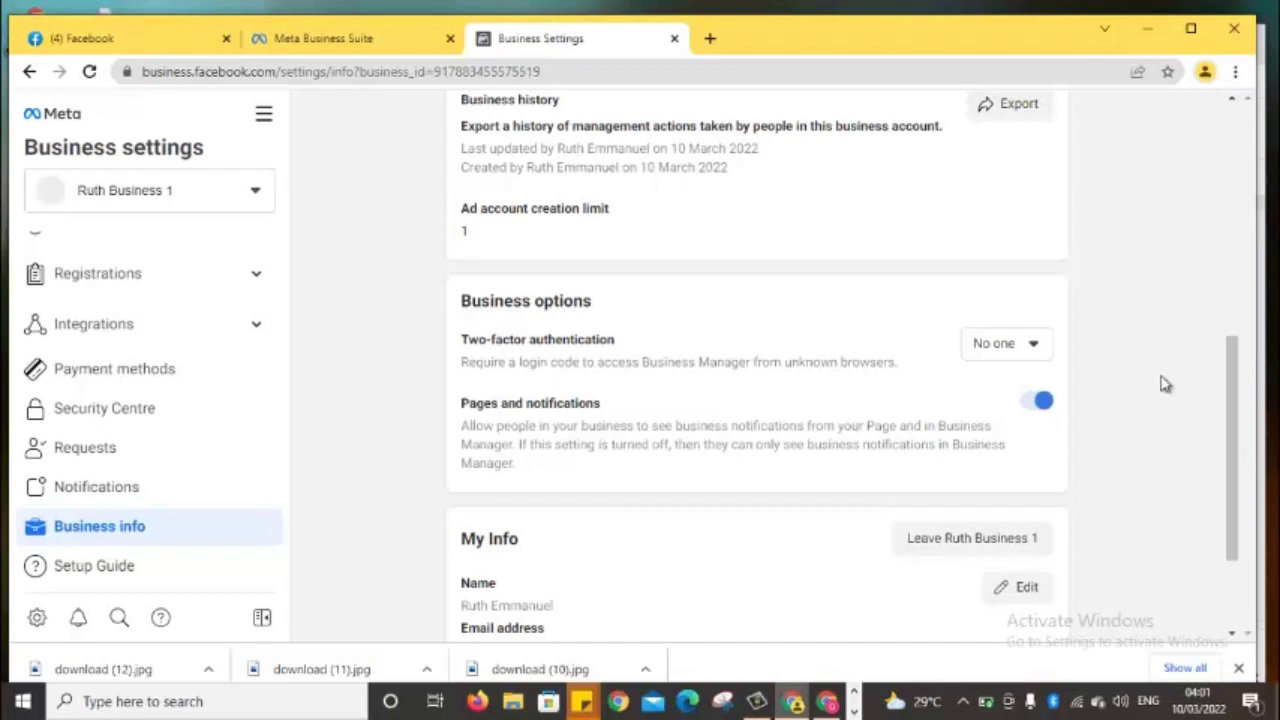
pyautogui.scroll(3, 1228, 388)
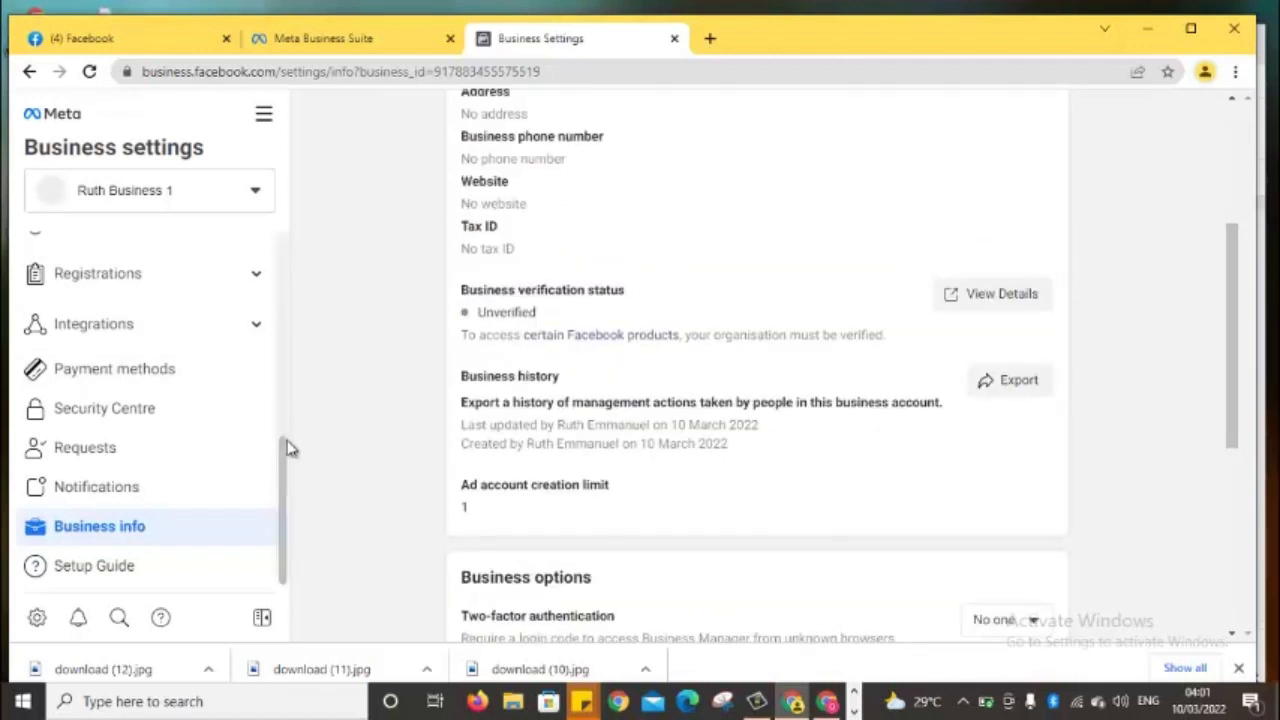
pyautogui.moveTo(287, 448); pyautogui.dragTo(283, 266)
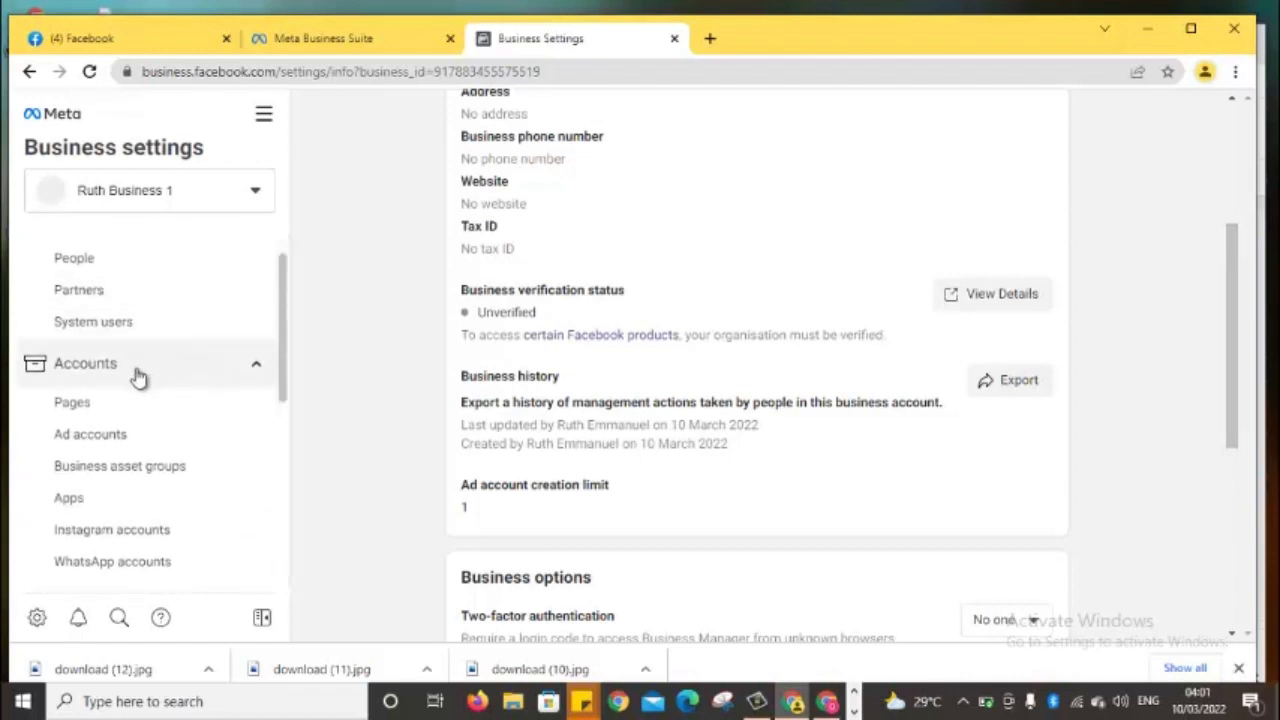
pyautogui.click(138, 375)
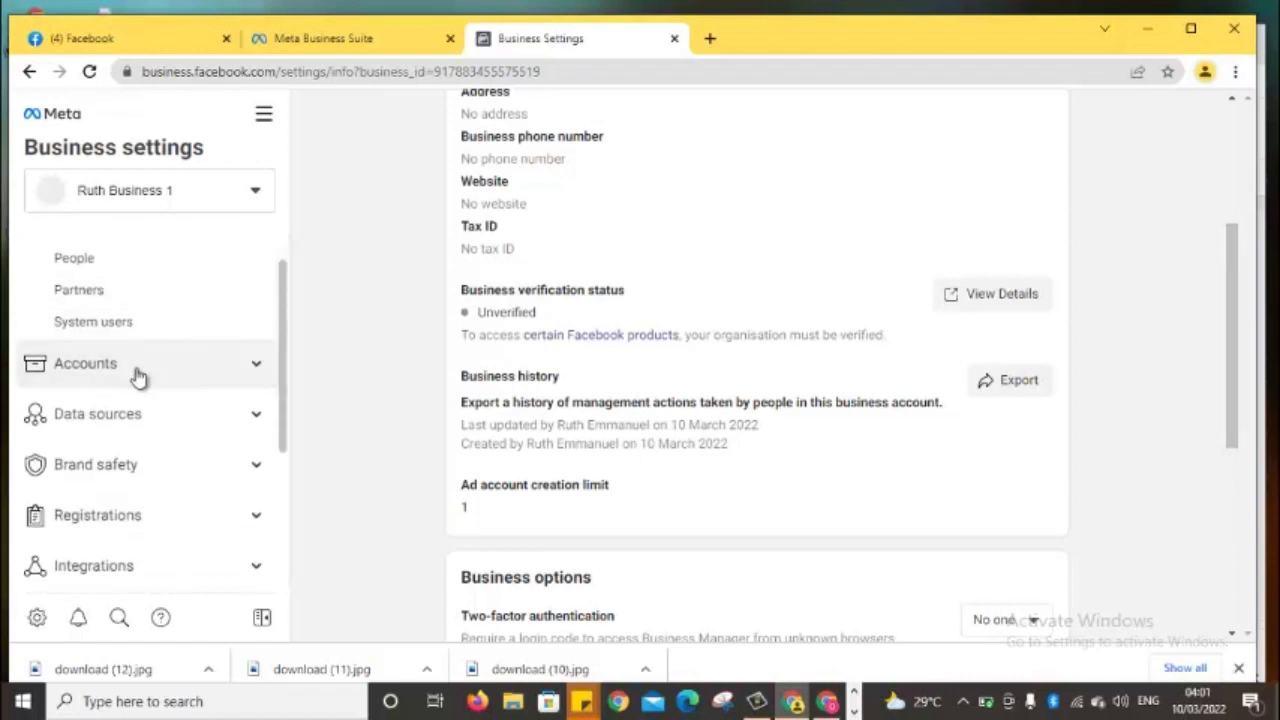
pyautogui.click(137, 374)
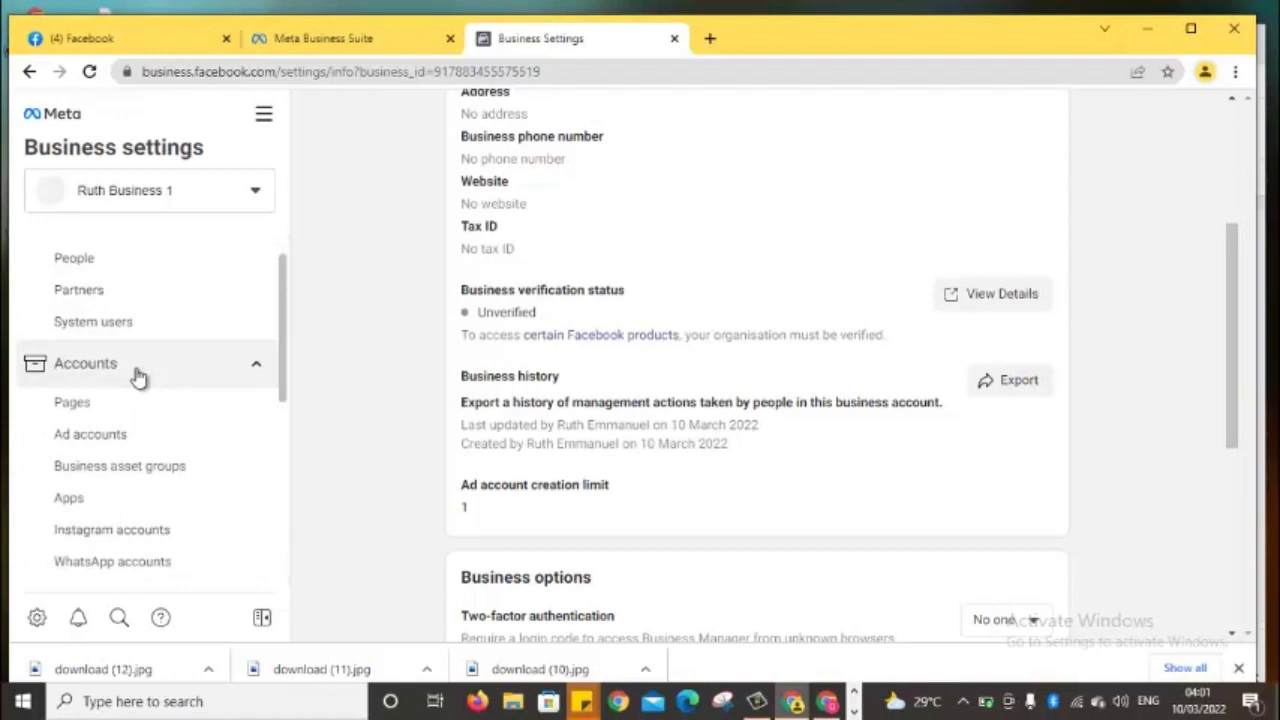
# Go to the empty Ad accounts page and open the Add dropdown
pyautogui.click(117, 440)
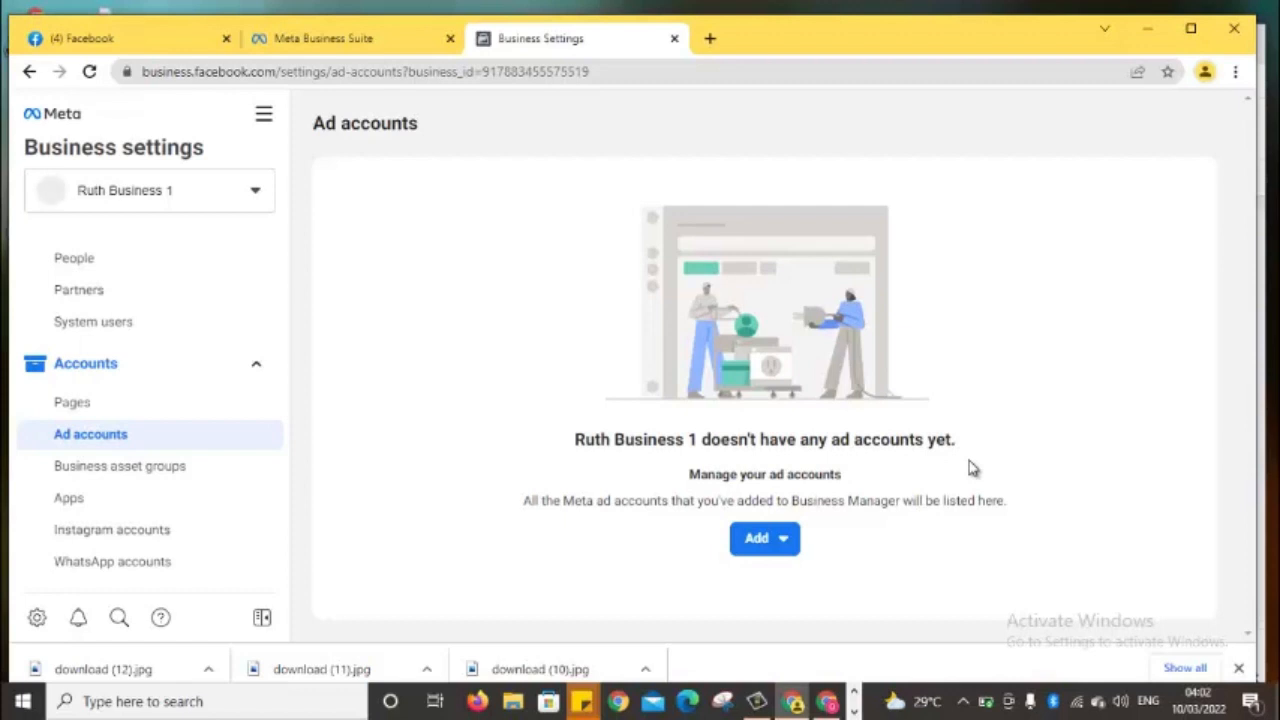
pyautogui.click(786, 543)
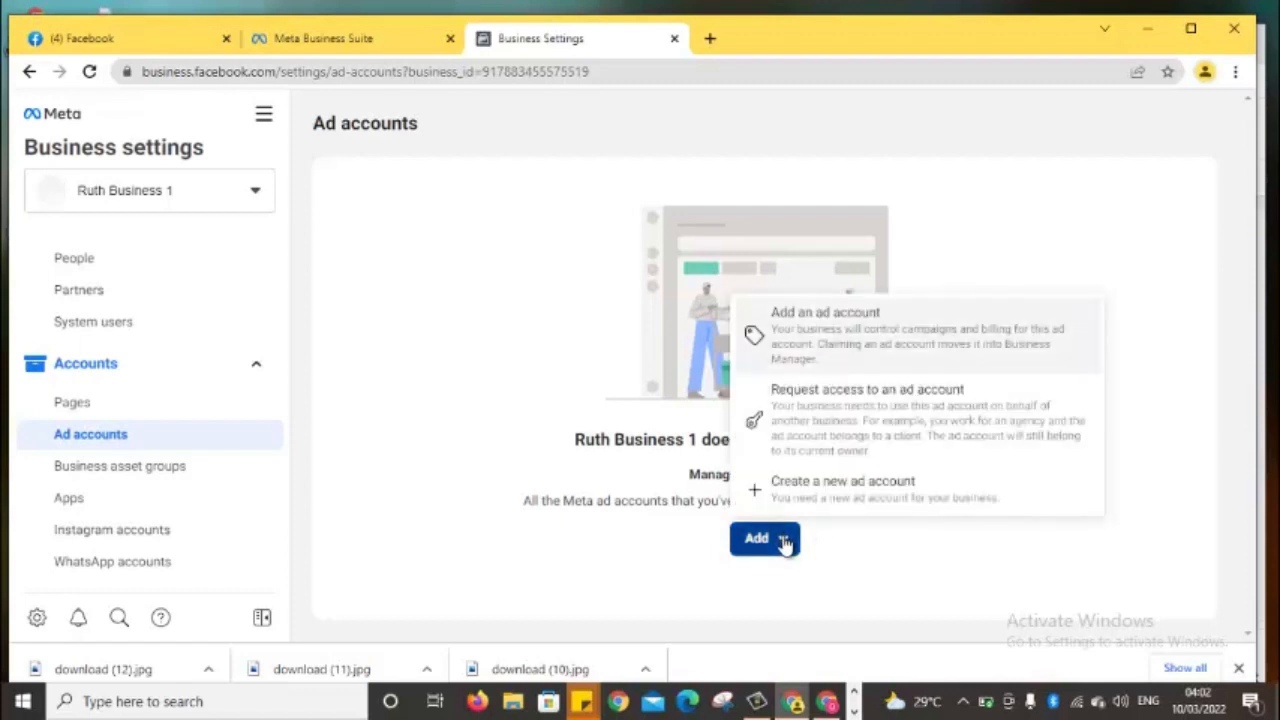
# Choose 'Create a new ad account' and name the account 'Ruth 1'
pyautogui.click(884, 502)
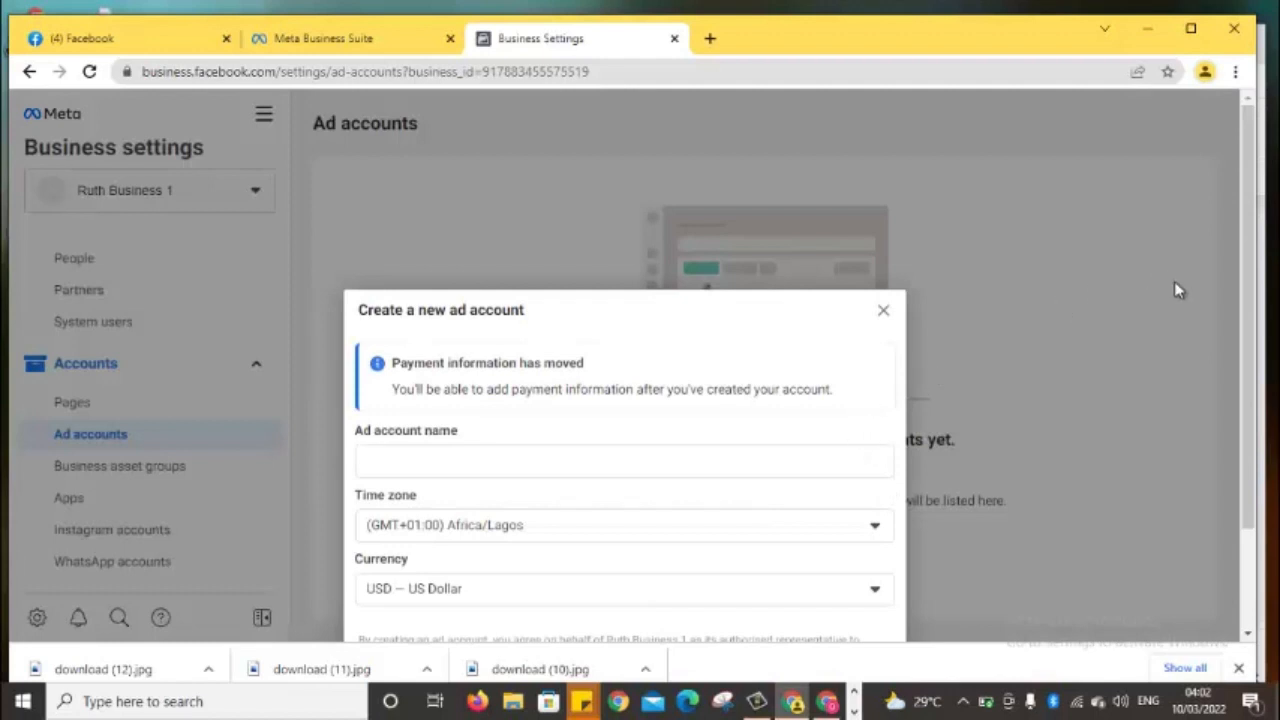
pyautogui.scroll(-2, 1250, 478)
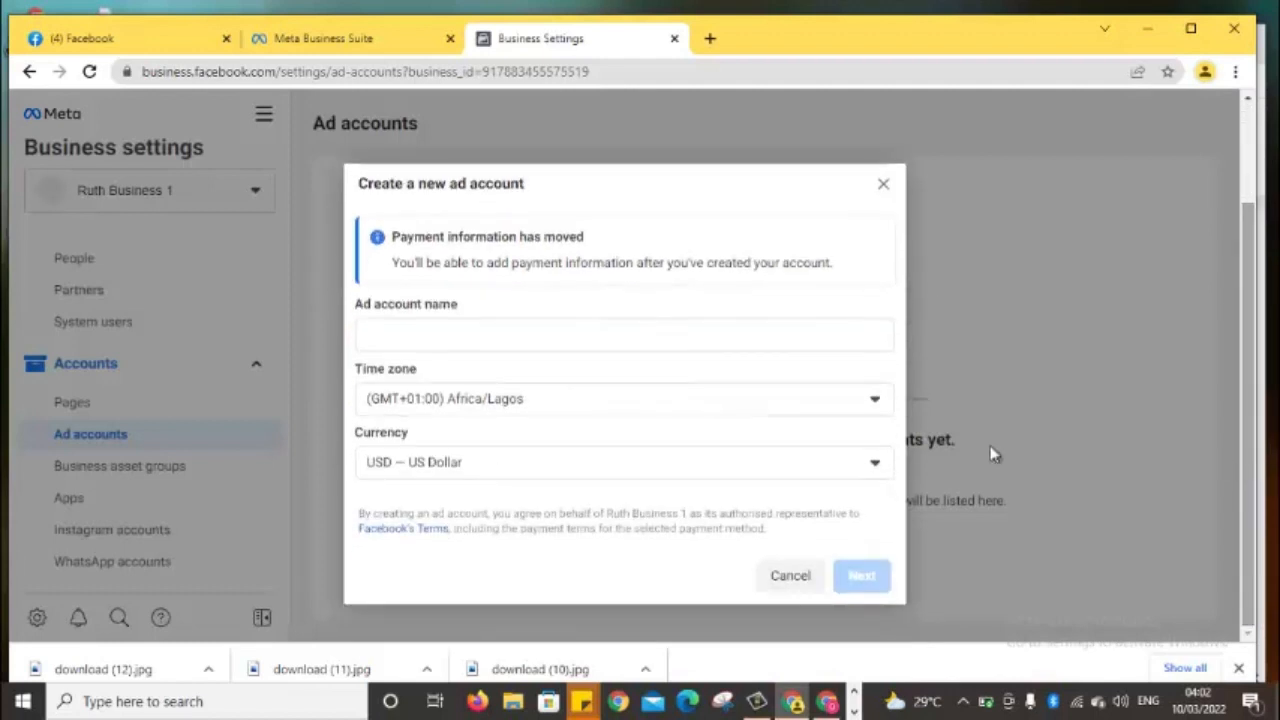
pyautogui.click(616, 333)
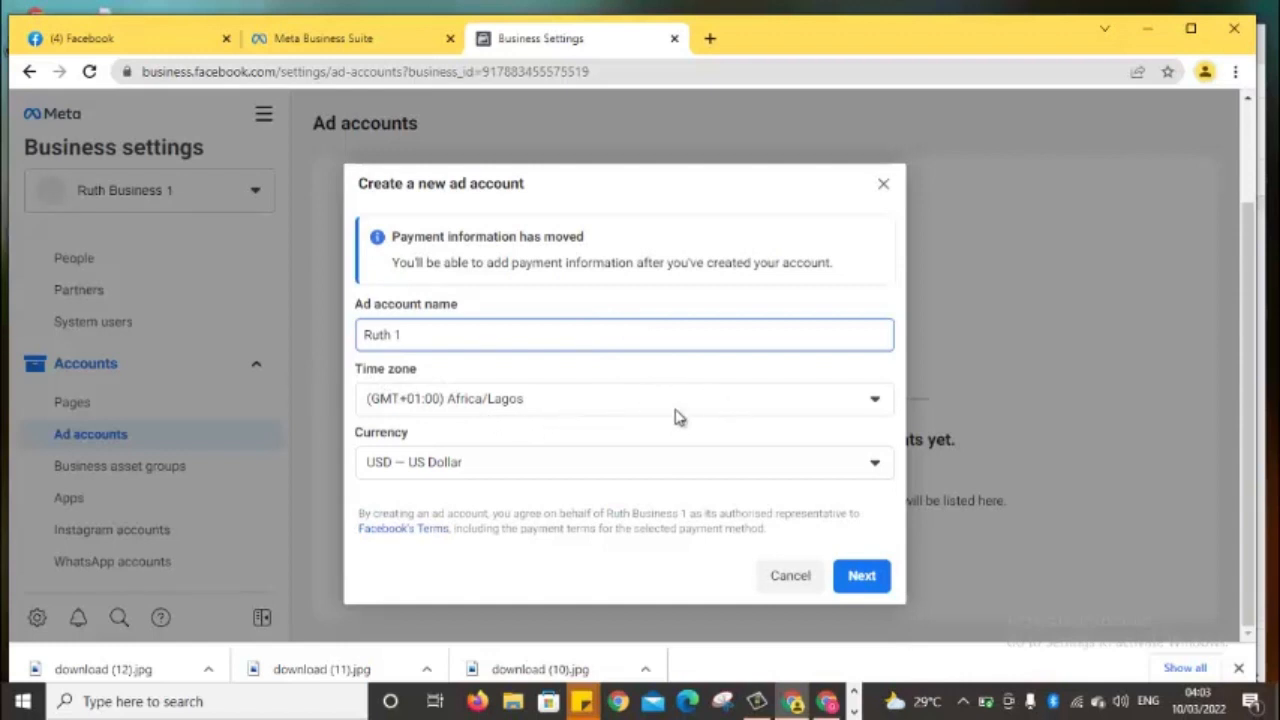
# Change the ad account currency to NGN – Nigerian Naira and continue to the next step
pyautogui.click(502, 470)
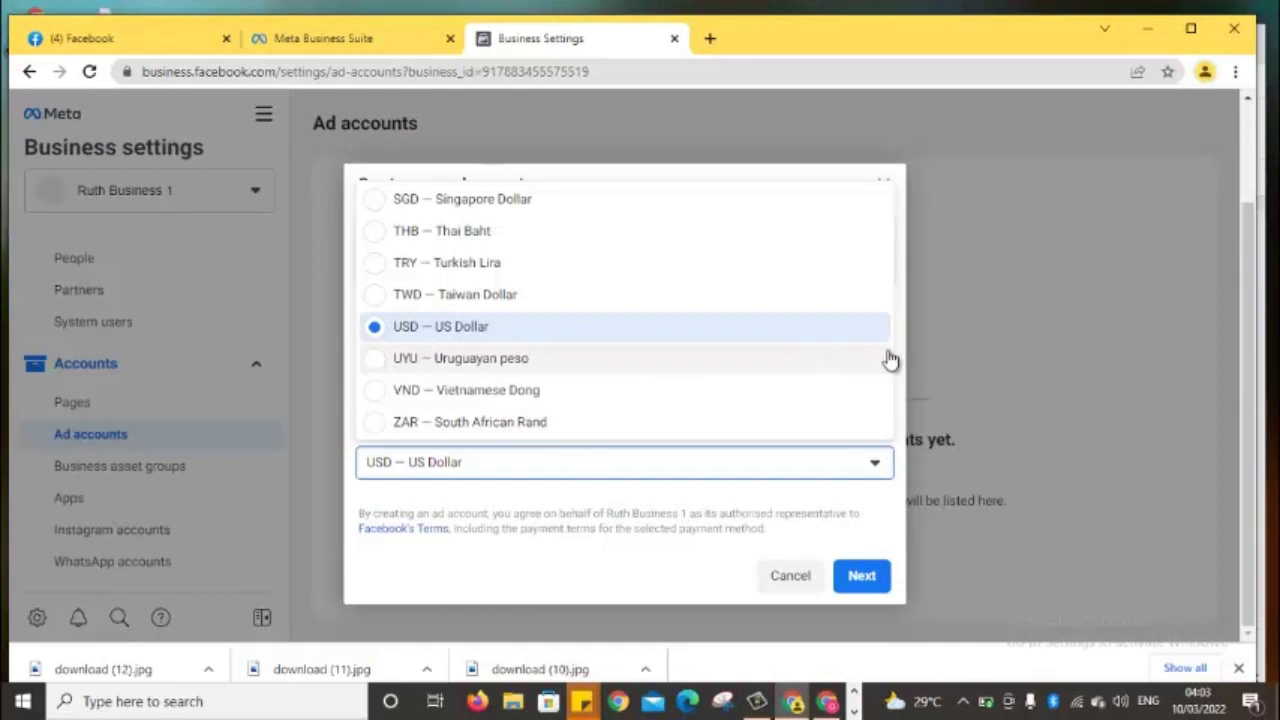
pyautogui.press('Down')
pyautogui.press('Down')
pyautogui.press('Down')
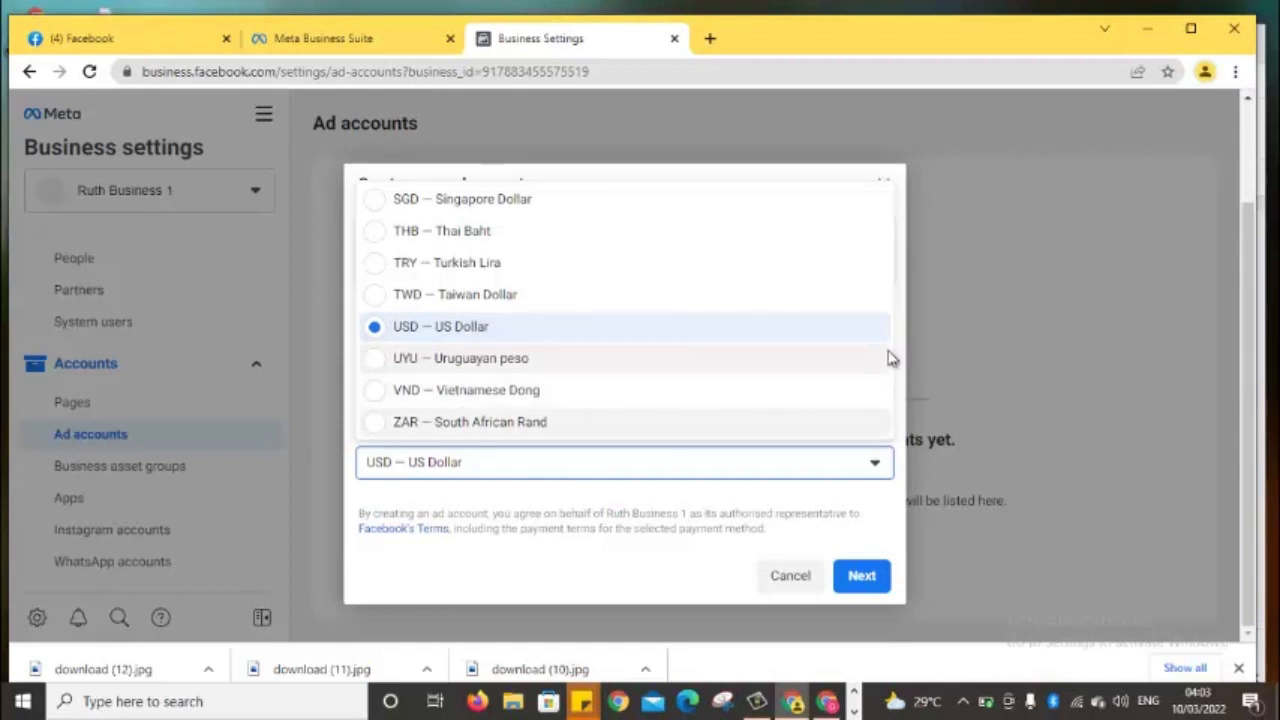
pyautogui.press('Down')
pyautogui.press('Down')
pyautogui.press('Down')
pyautogui.press('Down')
pyautogui.press('Down')
pyautogui.press('Down')
pyautogui.press('Down')
pyautogui.press('Down')
pyautogui.press('Down')
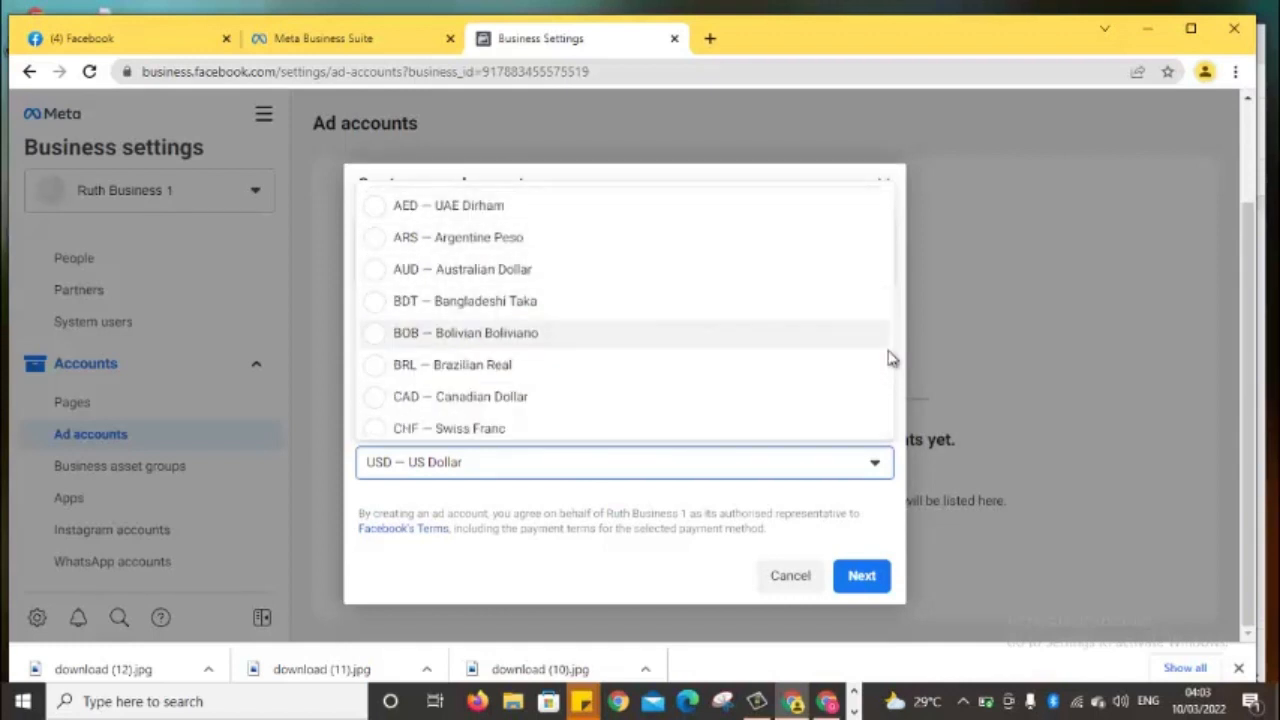
pyautogui.press('Down')
pyautogui.press('Down')
pyautogui.press('Down')
pyautogui.press('Down')
pyautogui.press('Down')
pyautogui.press('Down')
pyautogui.press('Down')
pyautogui.press('Down')
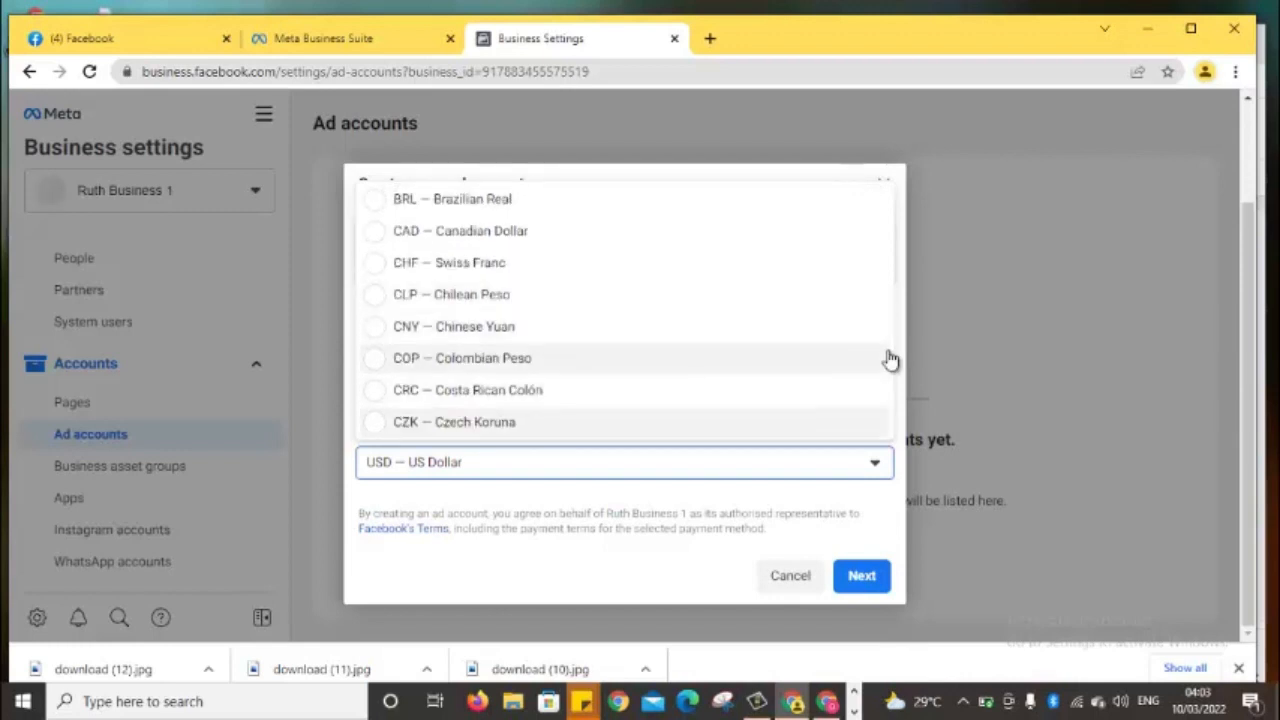
pyautogui.press('Down')
pyautogui.press('Down')
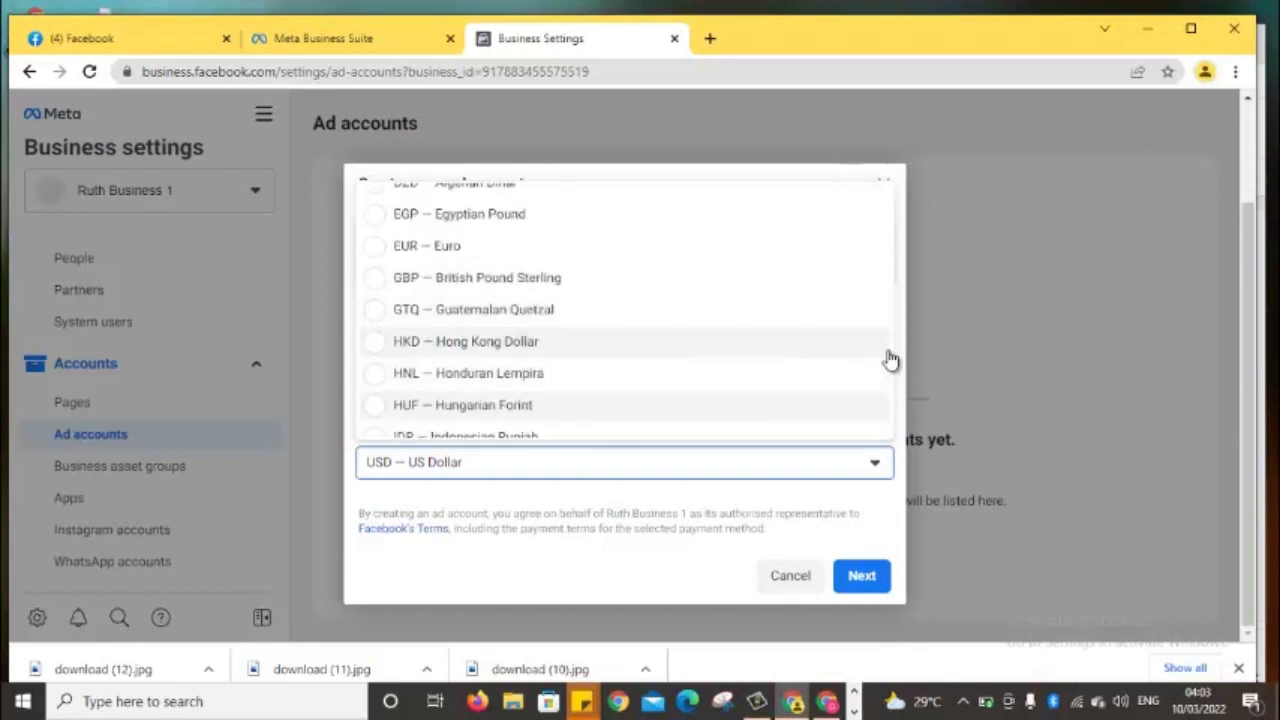
pyautogui.press('Down')
pyautogui.press('Down')
pyautogui.press('Down')
pyautogui.press('Down')
pyautogui.press('Down')
pyautogui.press('Down')
pyautogui.press('Down')
pyautogui.press('Down')
pyautogui.press('Down')
pyautogui.press('Down')
pyautogui.press('Down')
pyautogui.press('Down')
pyautogui.press('Down')
pyautogui.press('Down')
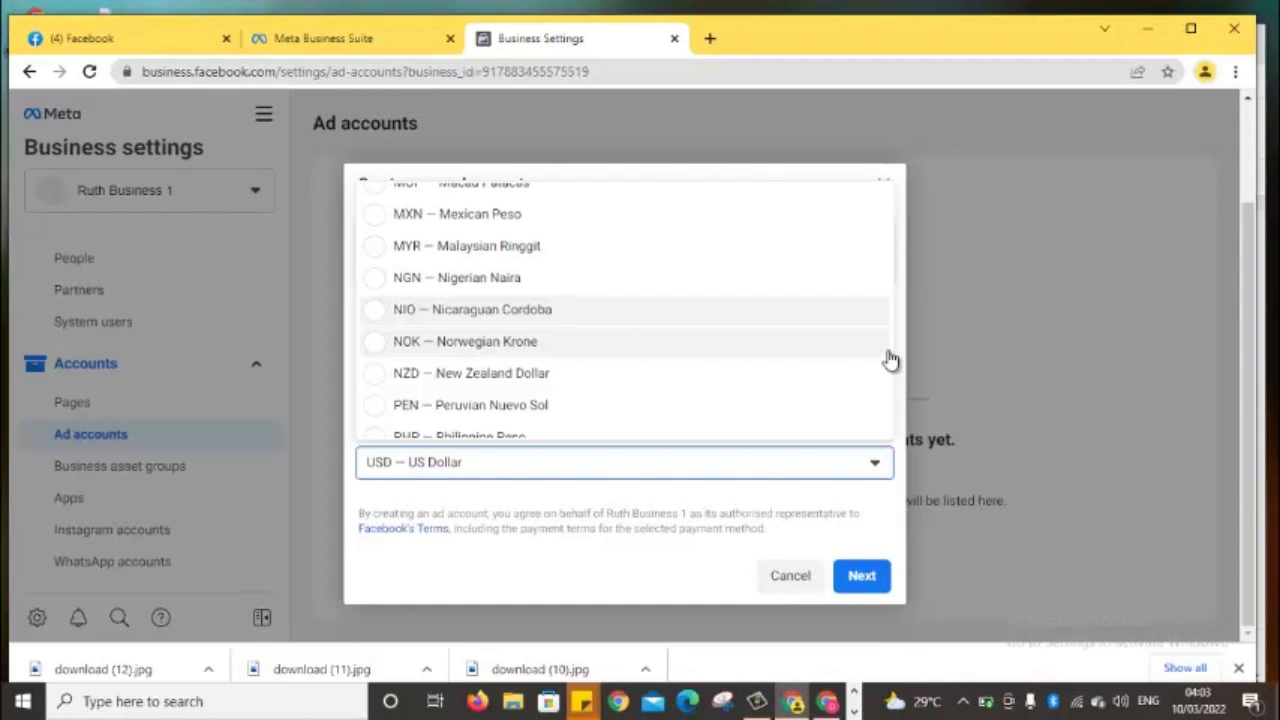
pyautogui.click(783, 288)
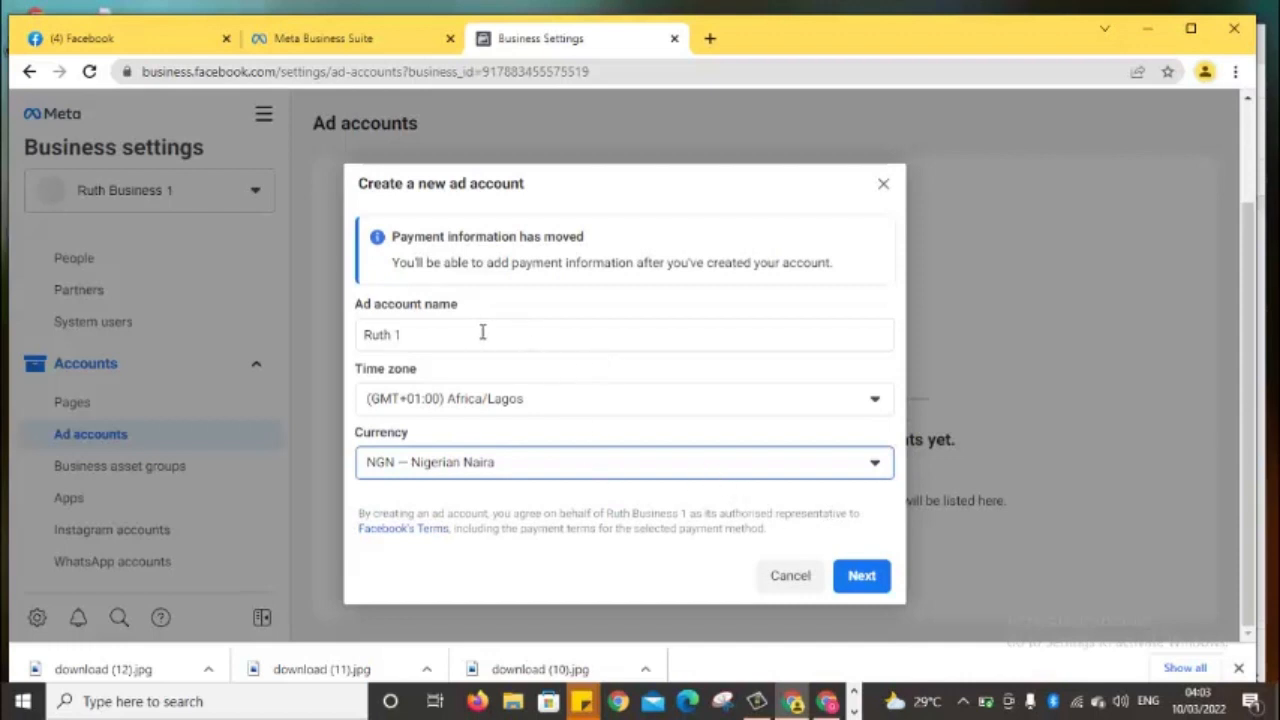
pyautogui.click(393, 338)
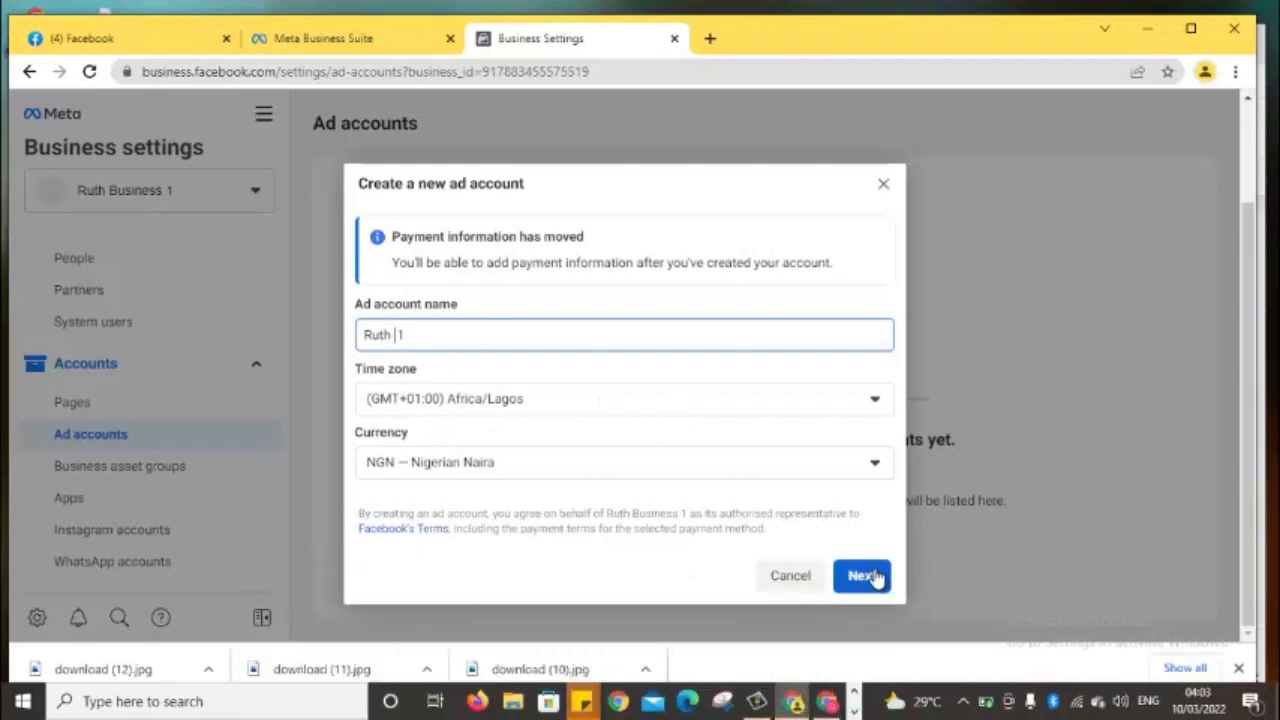
pyautogui.click(862, 576)
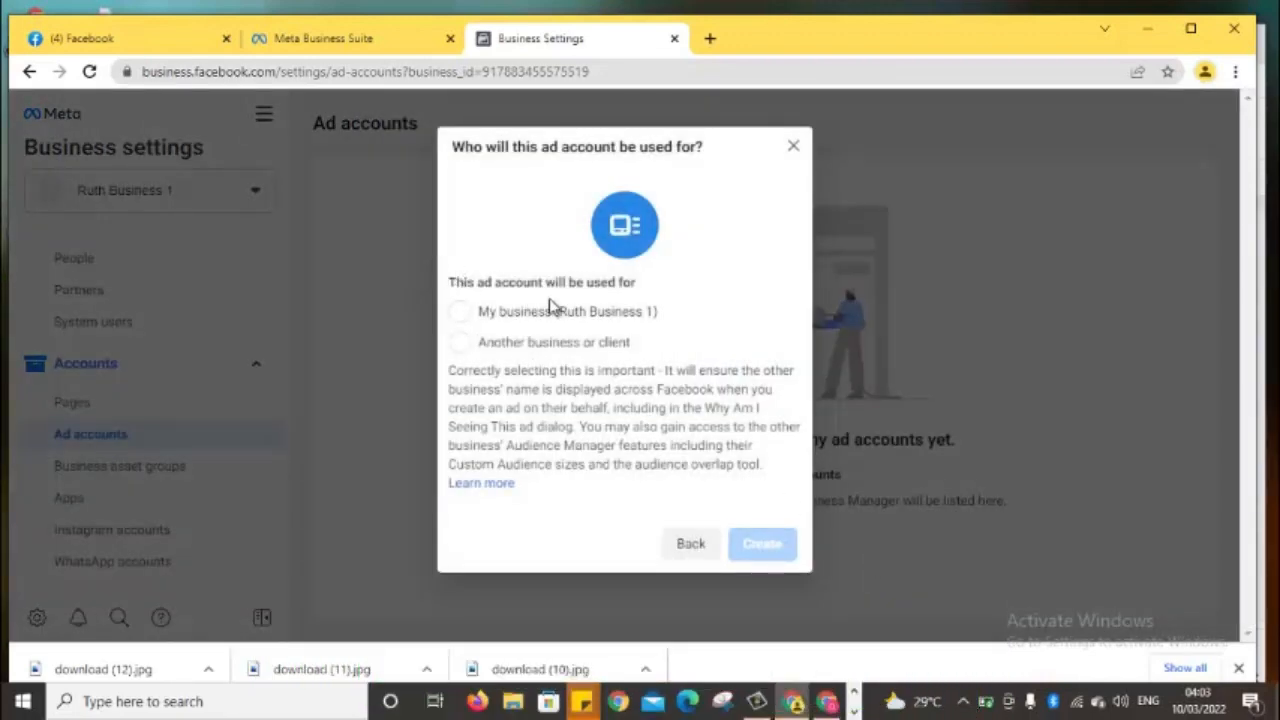
# Mark the Ruth 1 ad account as for 'My business (Ruth Business 1)' and create it
pyautogui.click(459, 313)
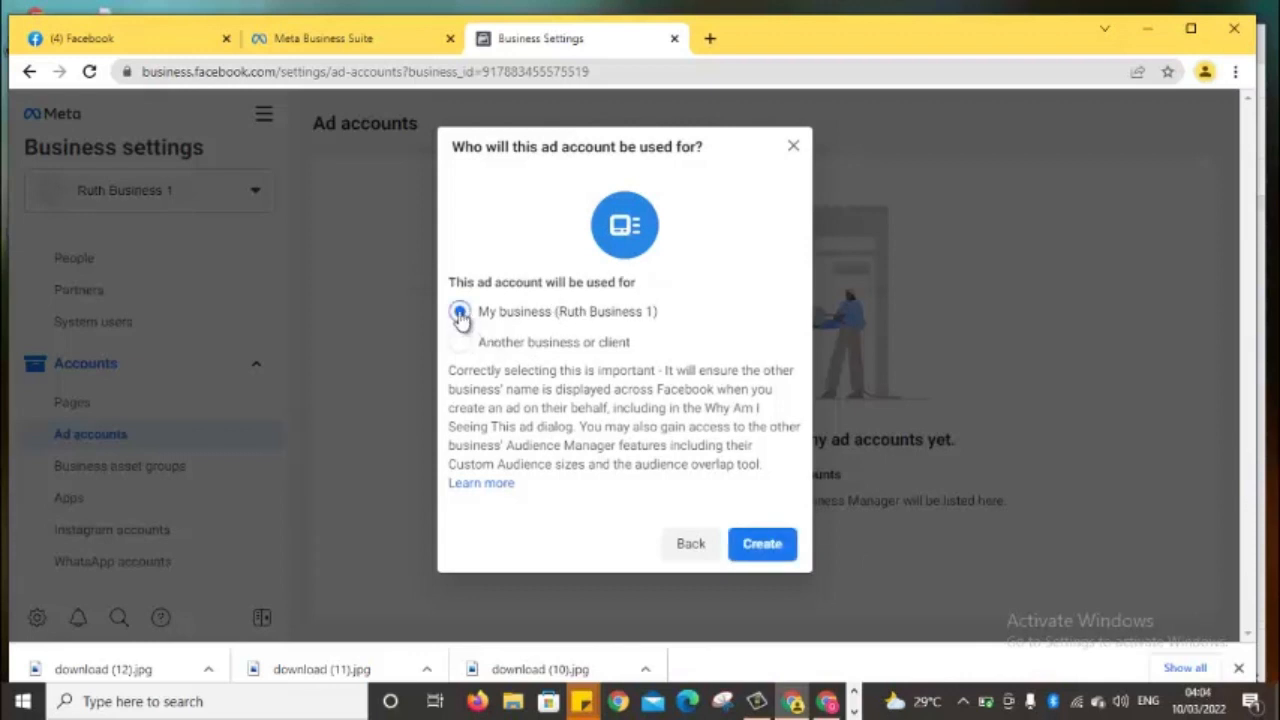
pyautogui.click(762, 556)
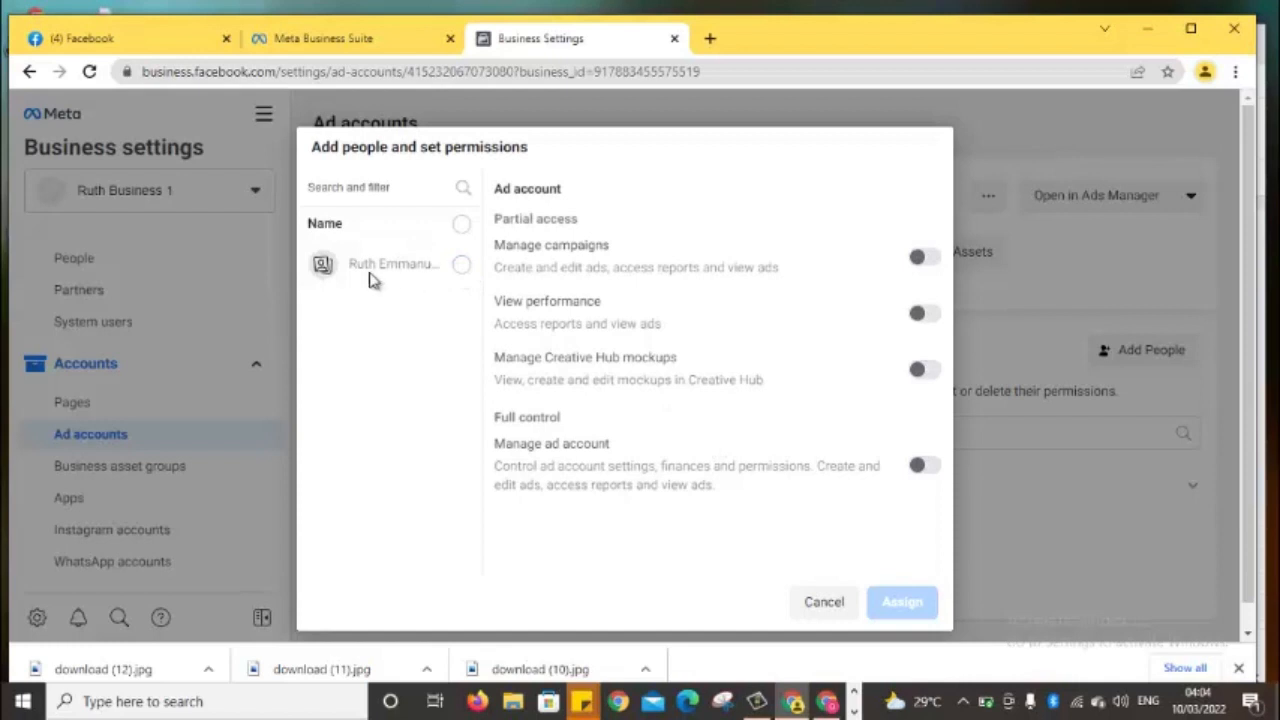
# Assign the selected person the full-control 'Manage ad account' permission on Ruth 1
pyautogui.click(462, 266)
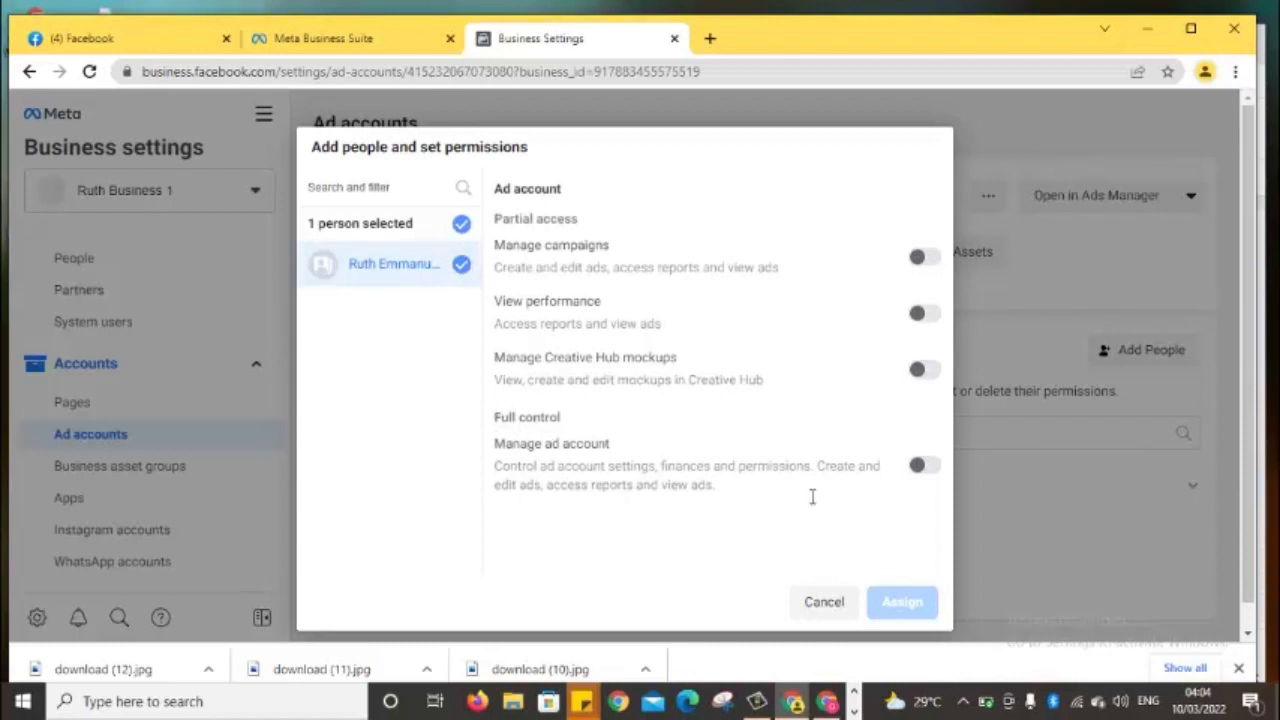
pyautogui.click(925, 467)
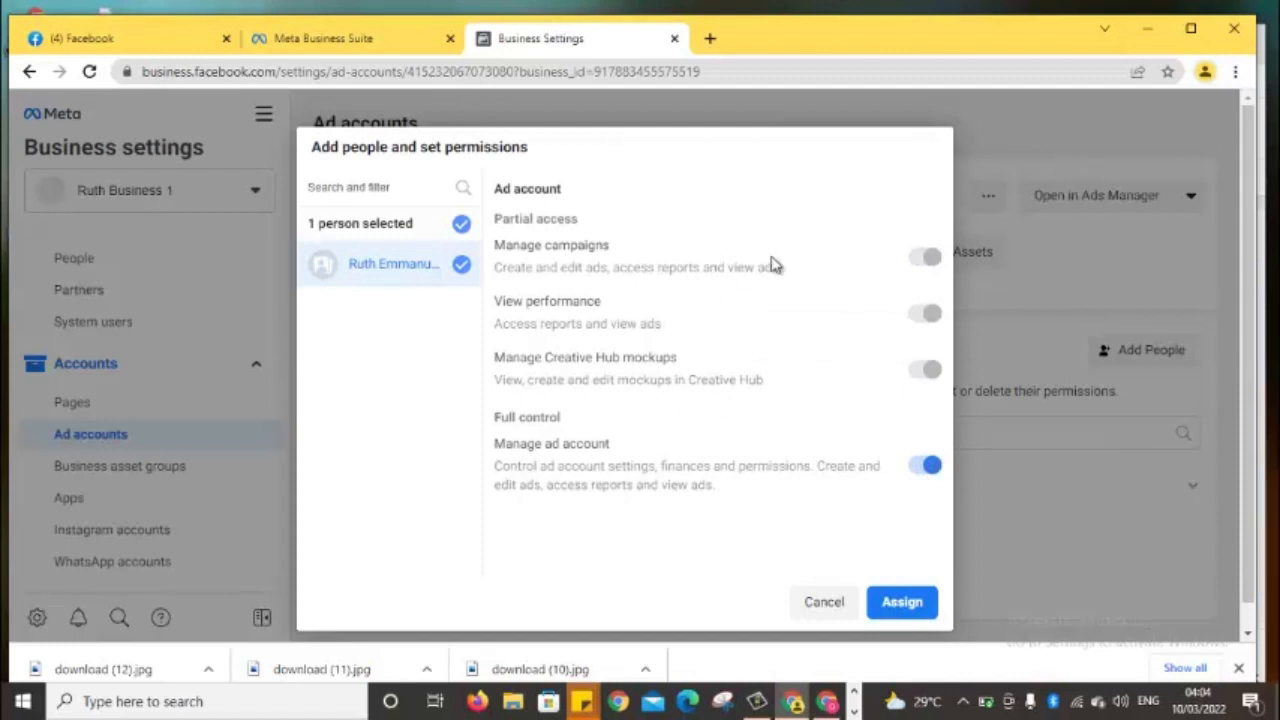
pyautogui.click(915, 609)
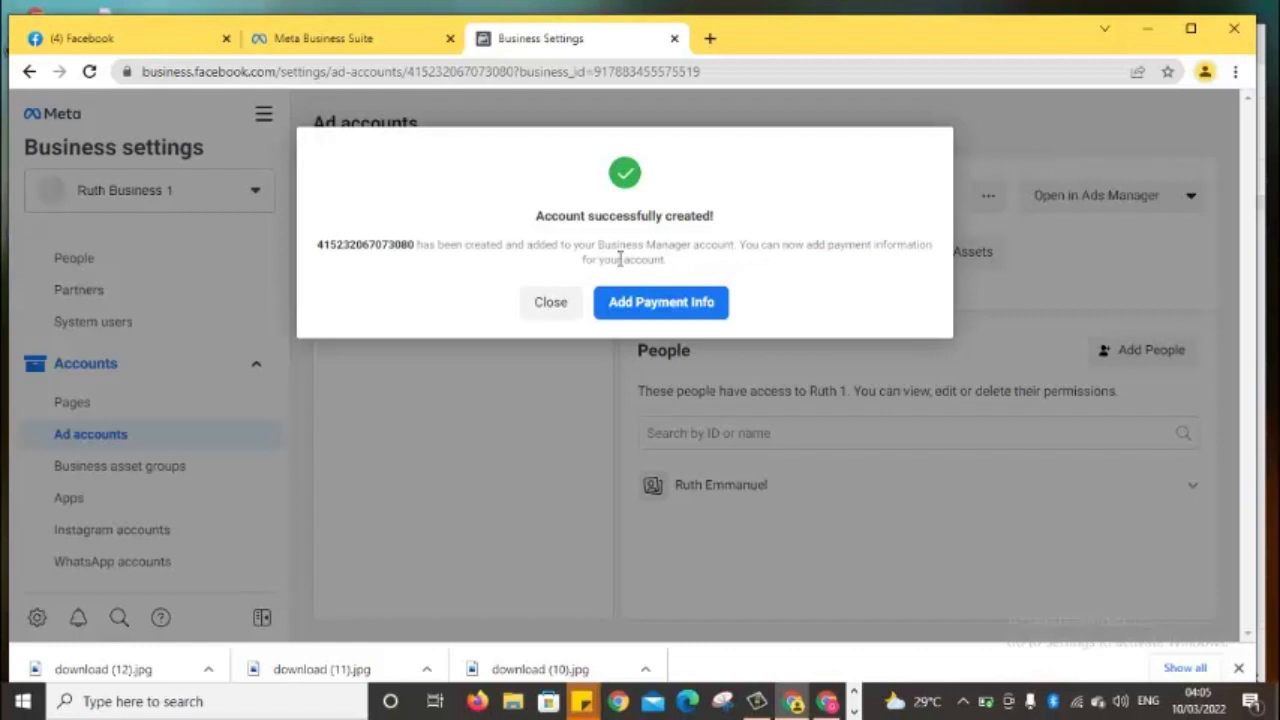
# Start adding payment info, keeping Nigeria, Nigerian Naira and (GMT +01:00) Lagos Time
pyautogui.click(655, 310)
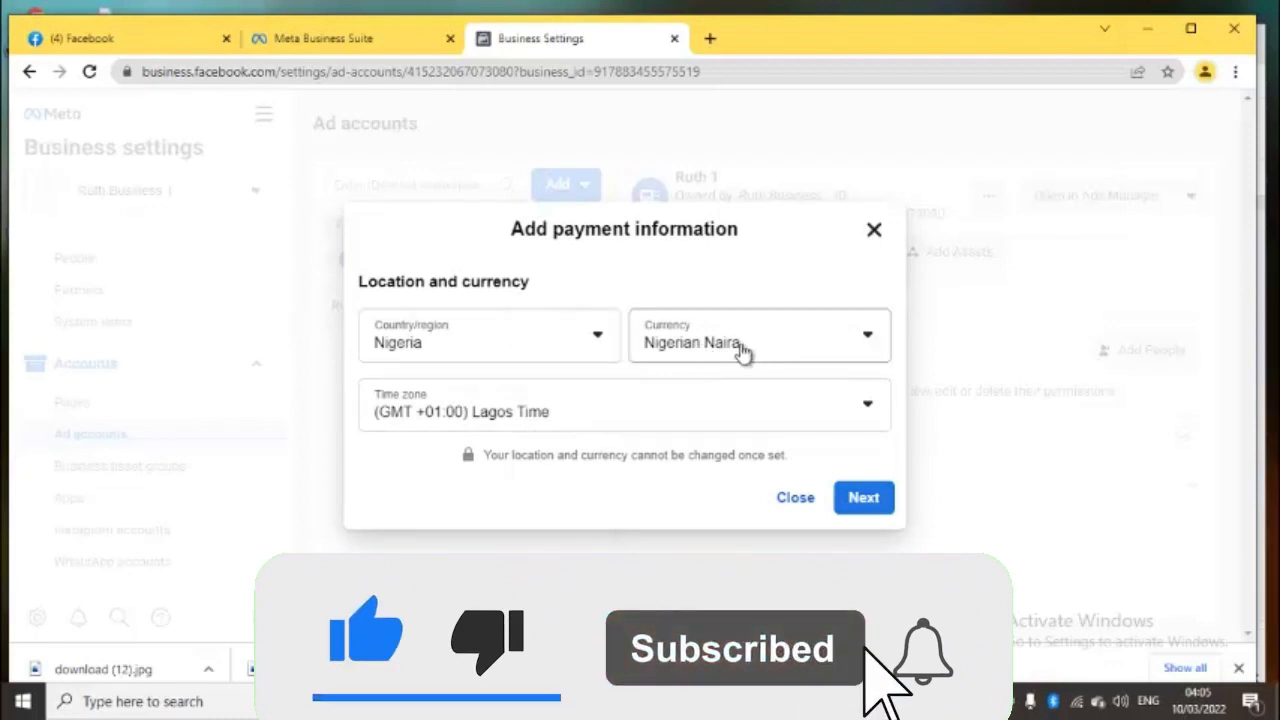
pyautogui.click(877, 500)
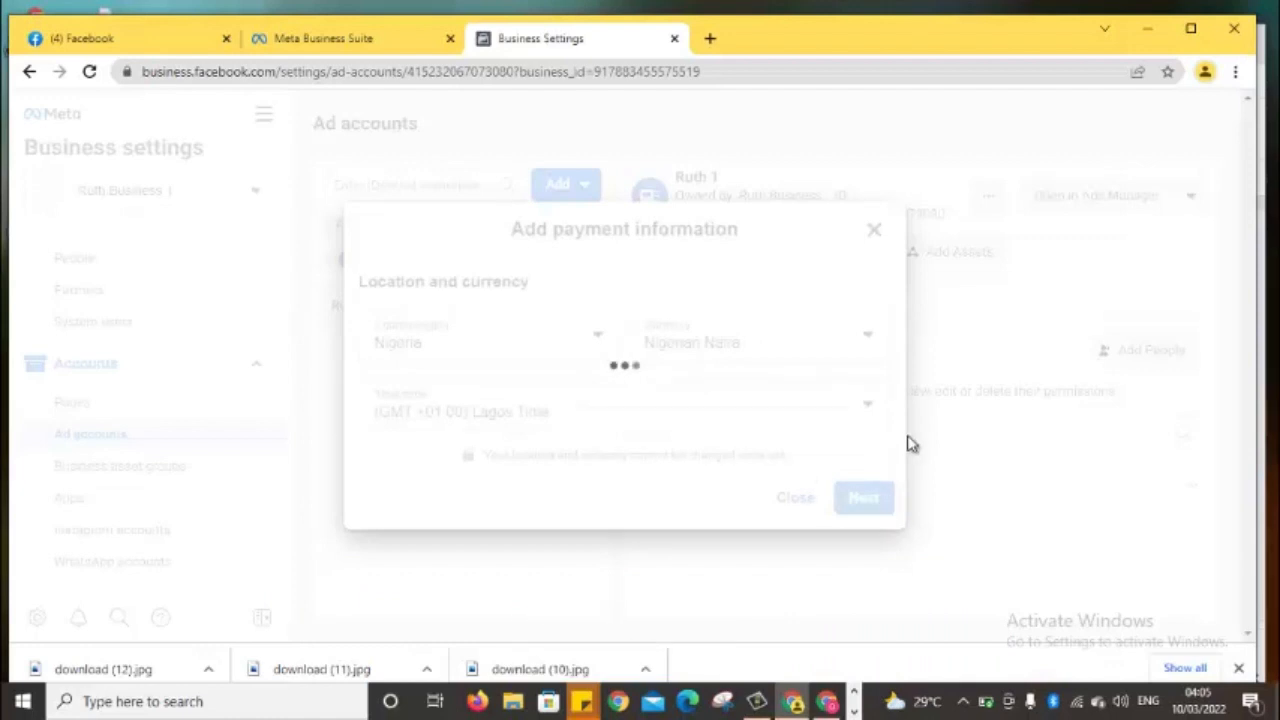
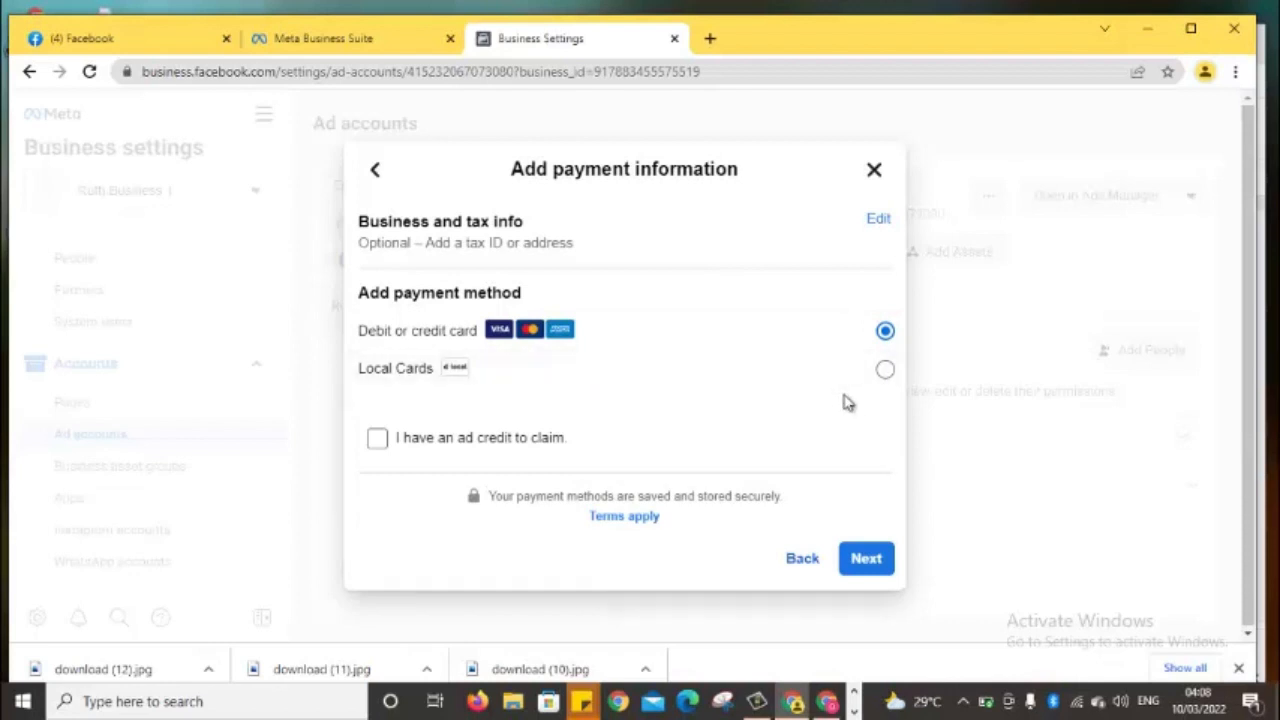
# Select Local Cards as the payment method and continue to tax information
pyautogui.click(884, 371)
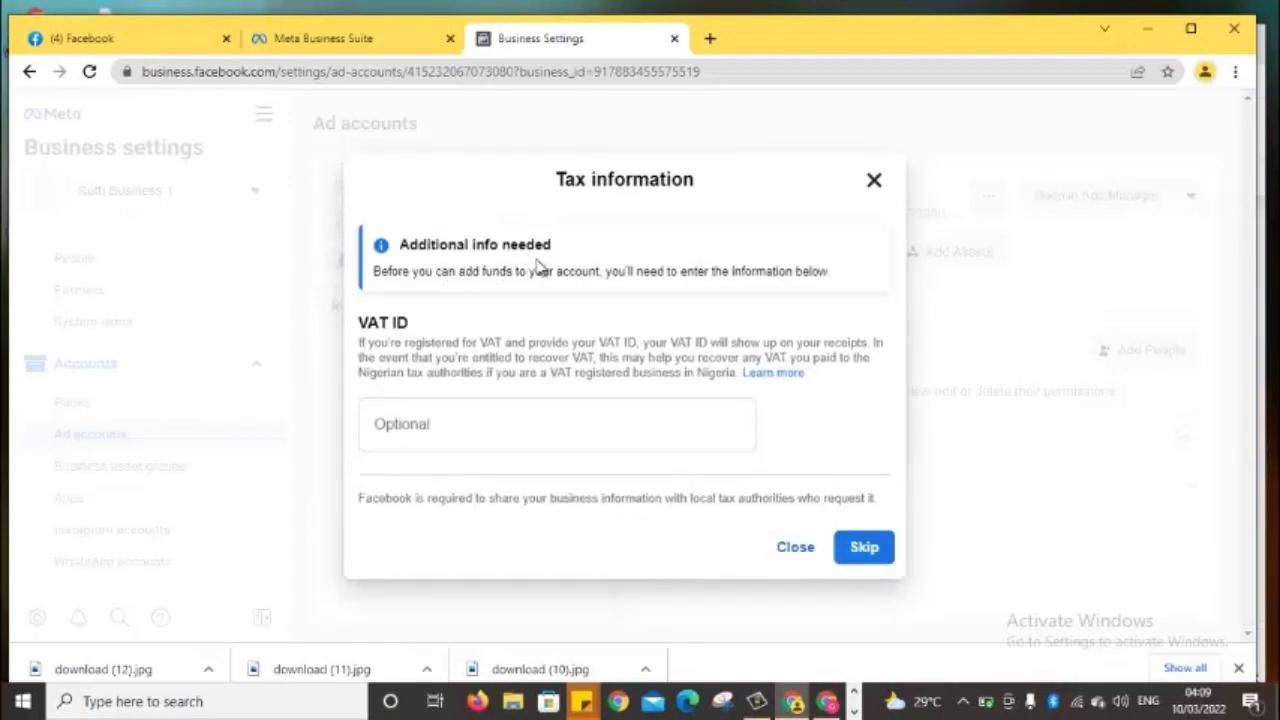
# Skip the VAT ID and proceed with a 4,500.00 NGN top-up to the card form
pyautogui.click(840, 544)
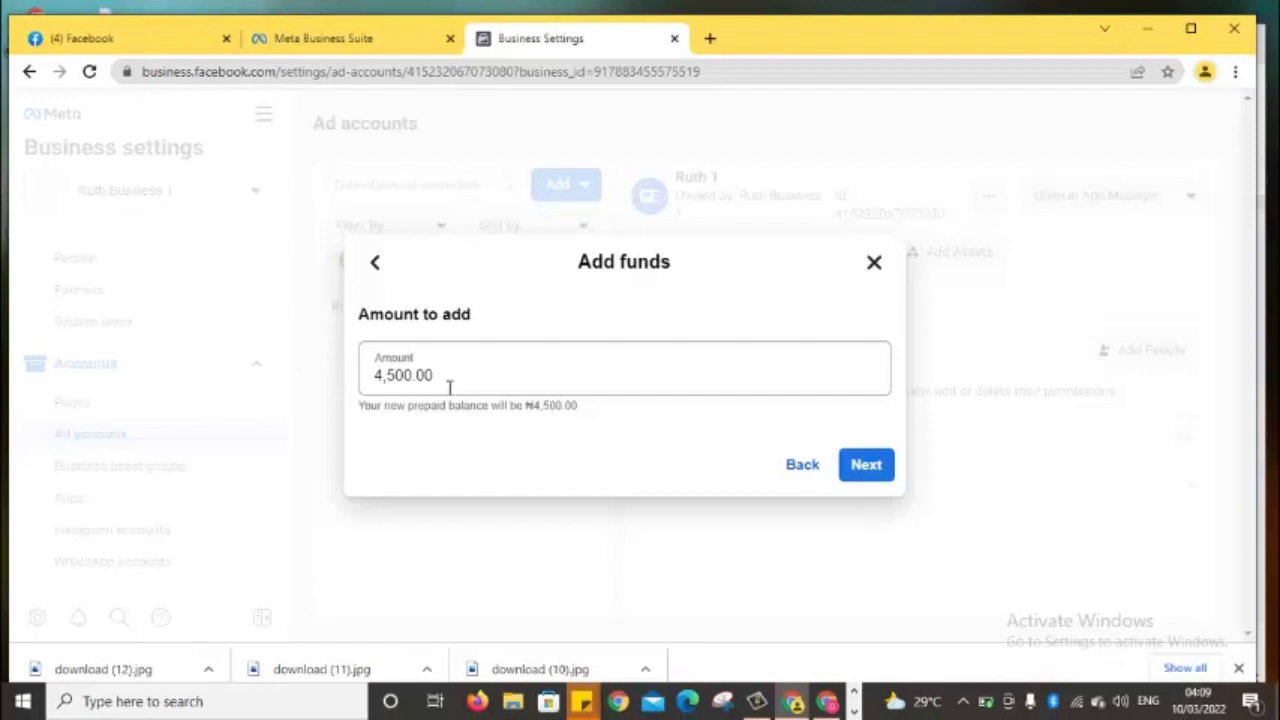
pyautogui.click(866, 470)
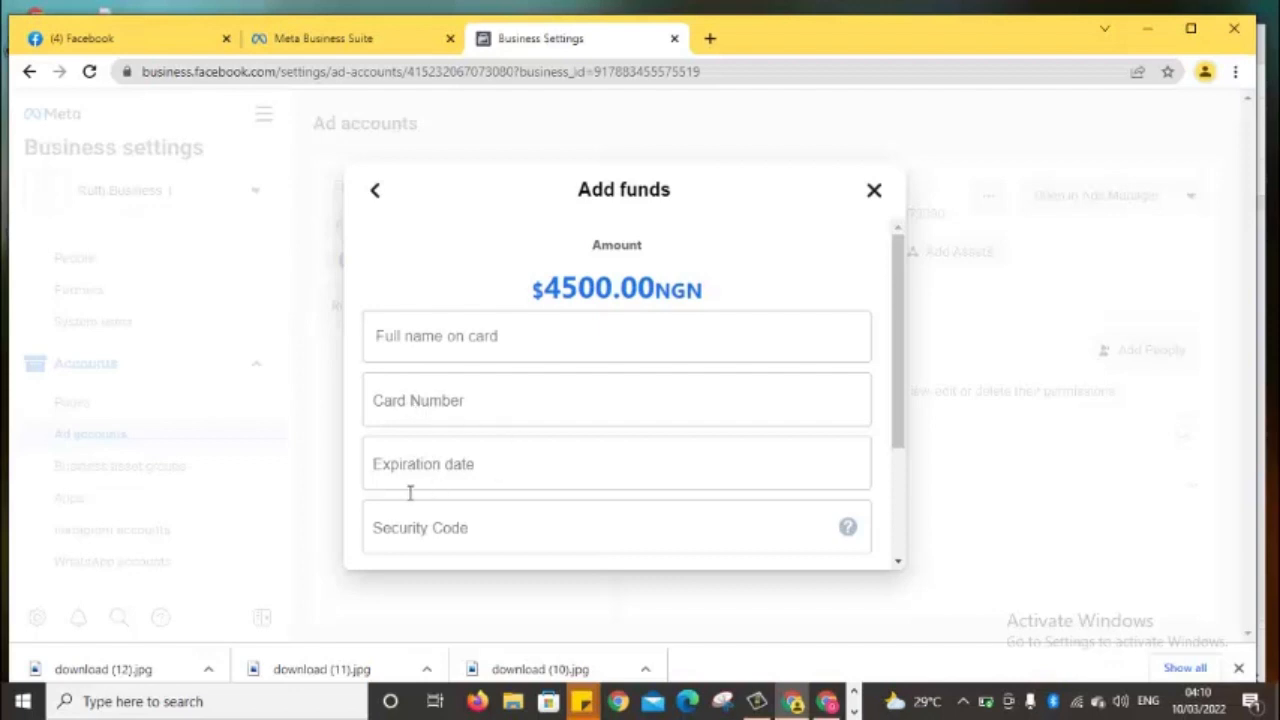
# Close the 4,500.00 NGN Add funds card form without paying, back to Ruth 1
pyautogui.click(465, 530)
pyautogui.moveTo(897, 417); pyautogui.dragTo(883, 623)
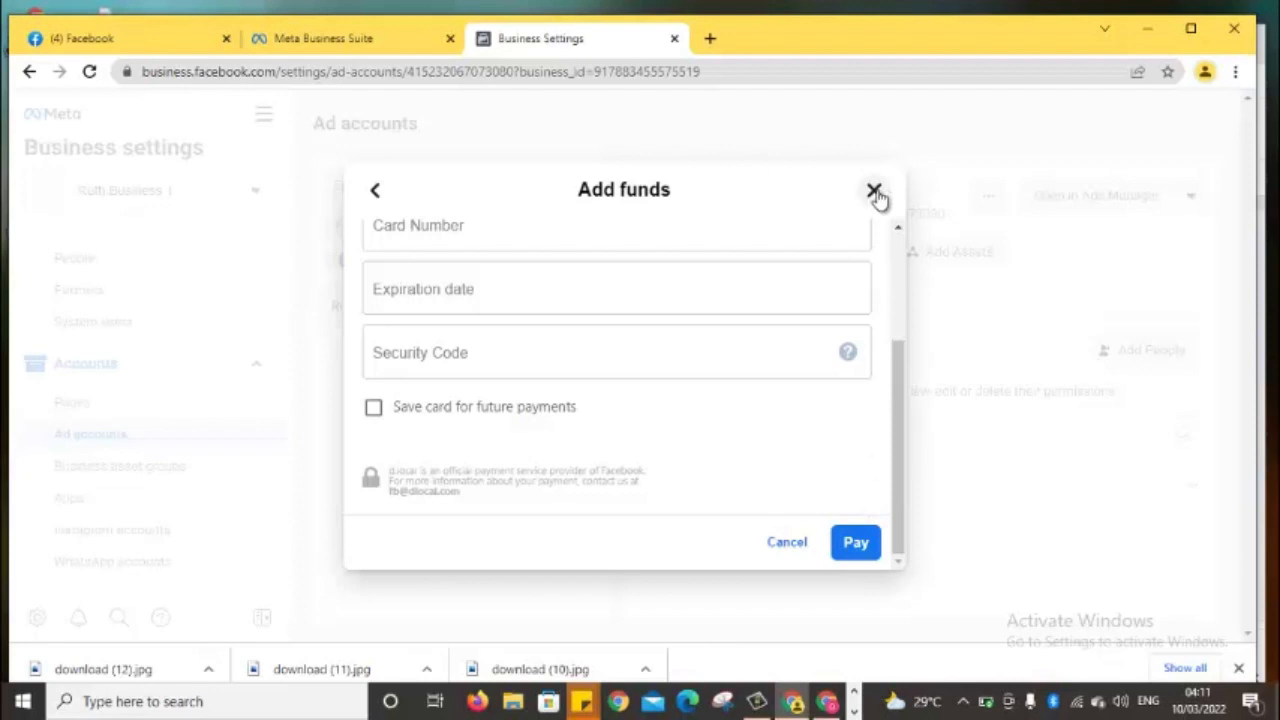
pyautogui.click(874, 191)
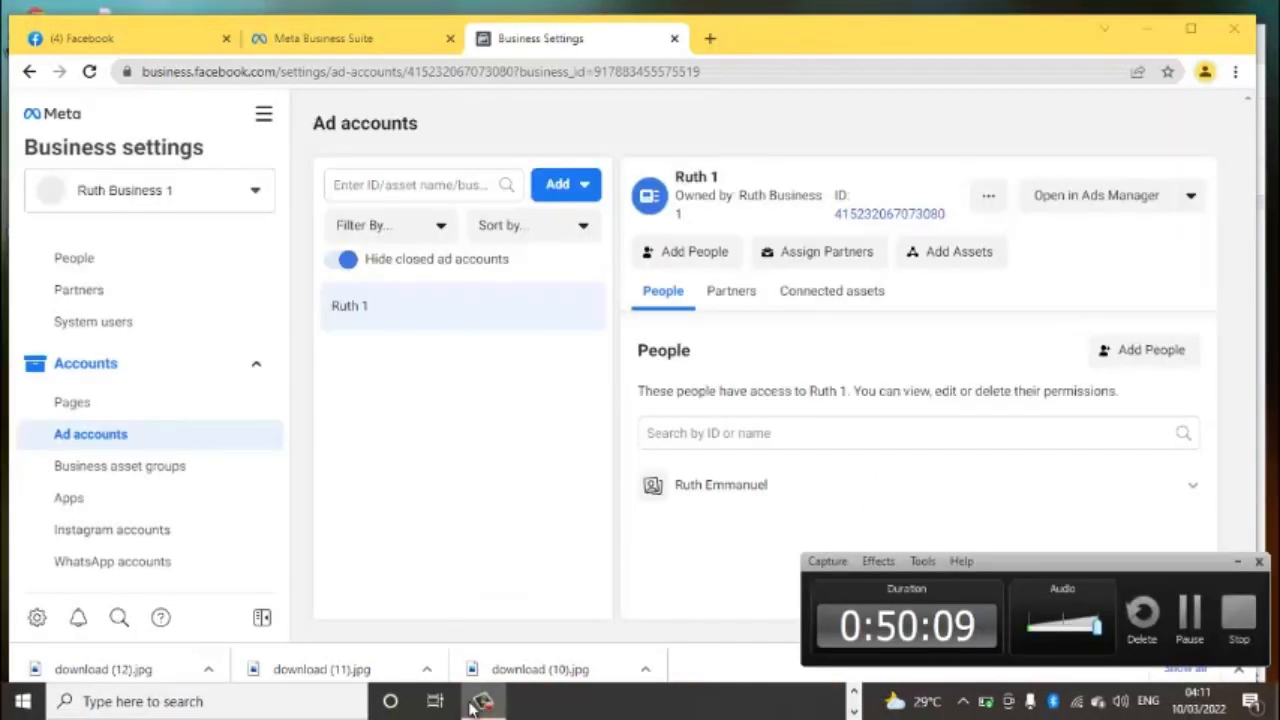
# Show the business switcher listing Ruth Business 1 and Ruth Business 2
pyautogui.click(1237, 562)
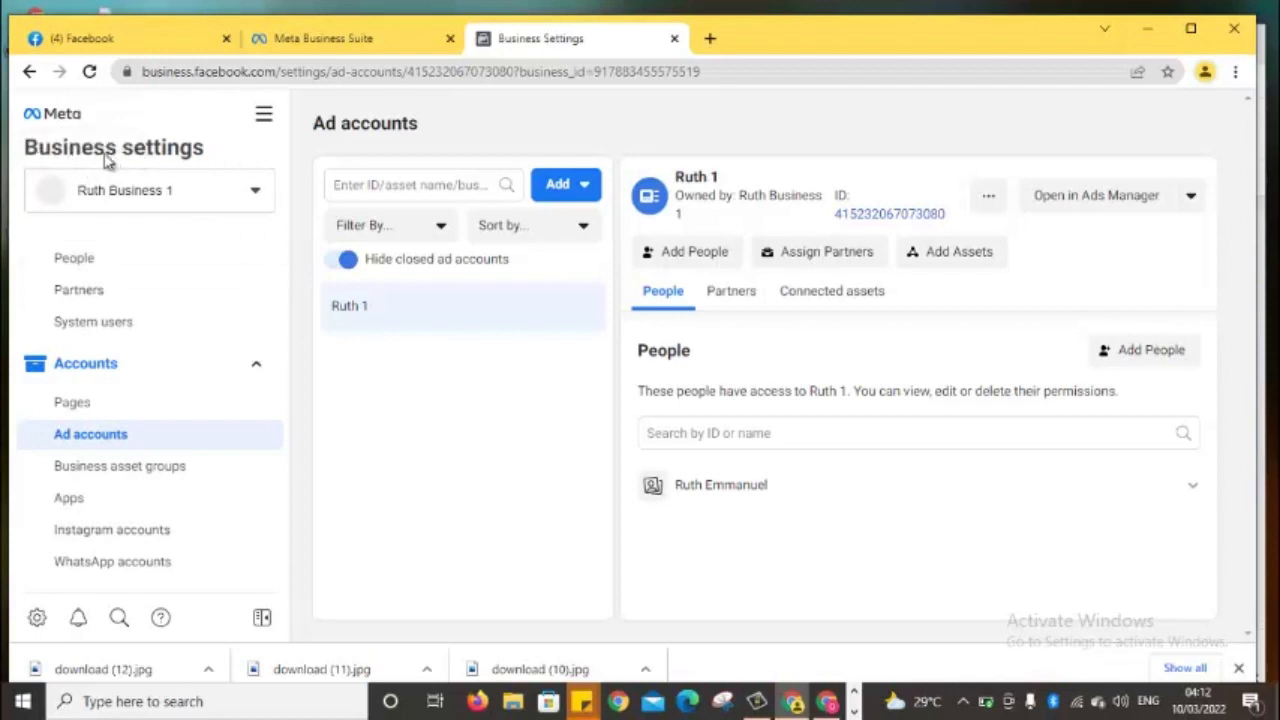
pyautogui.click(256, 191)
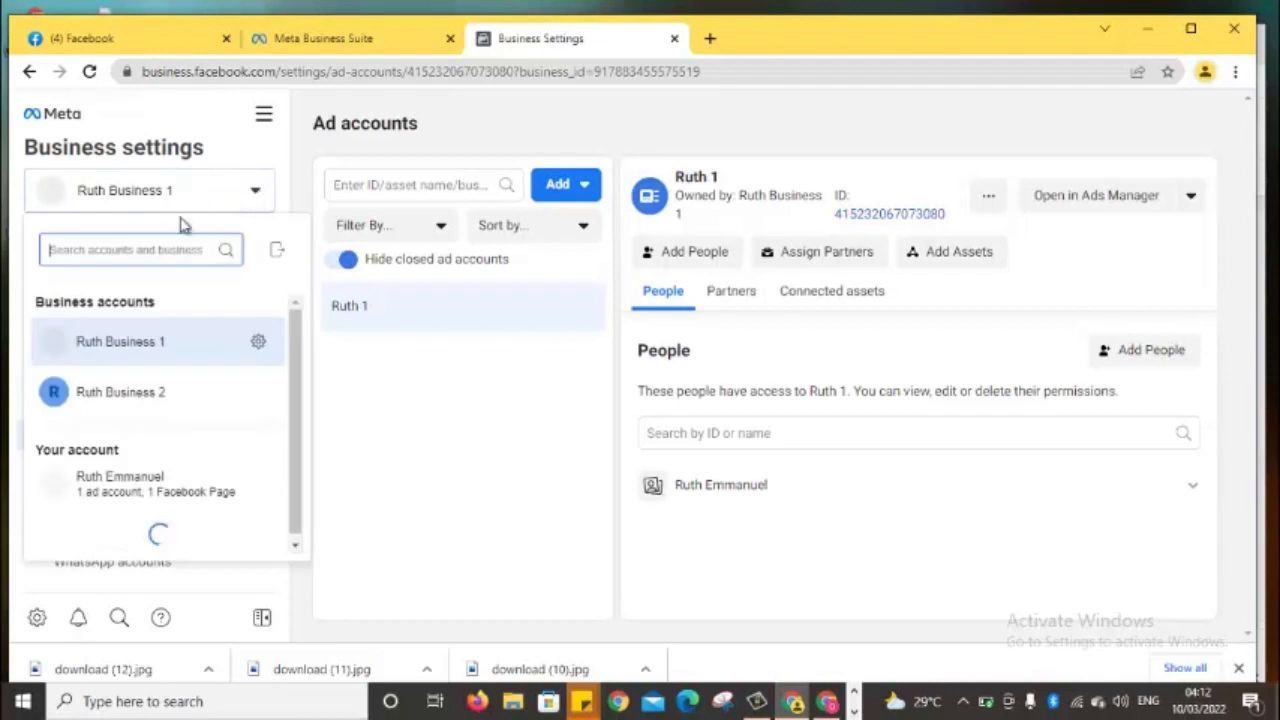
# Switch Business settings to Ruth Business 2, landing on its People page
pyautogui.click(258, 191)
pyautogui.click(258, 191)
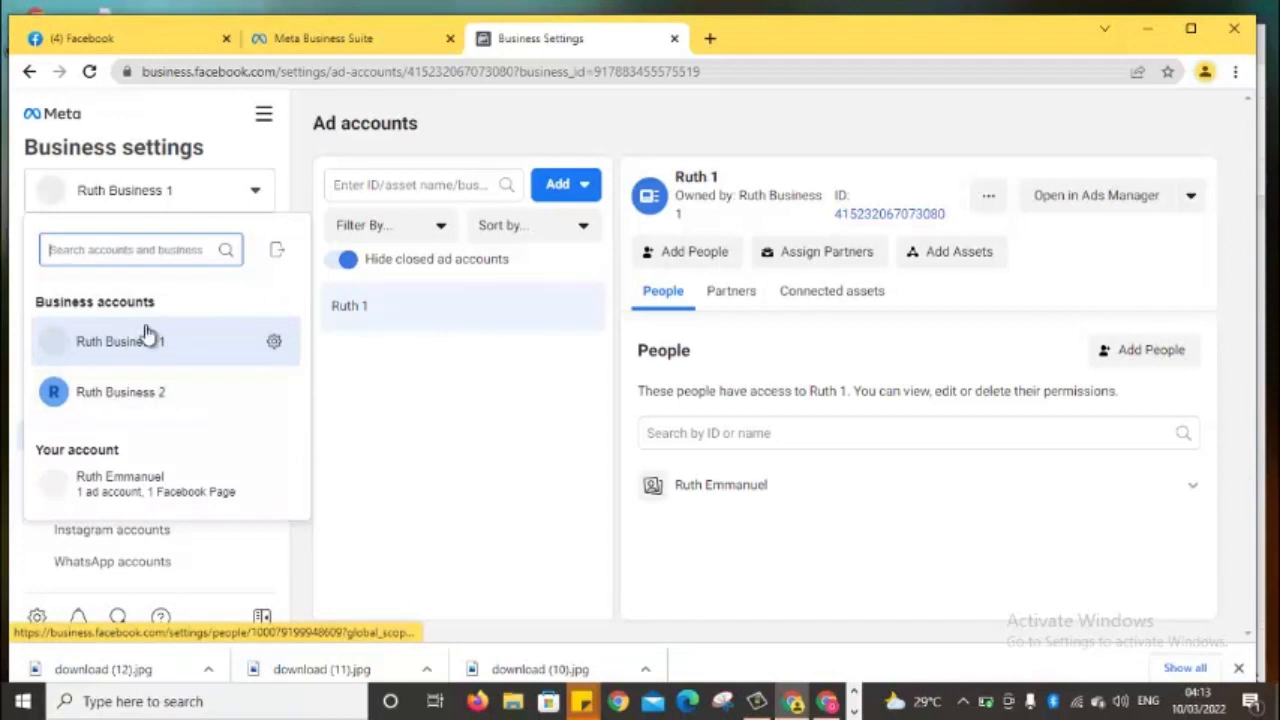
pyautogui.click(133, 400)
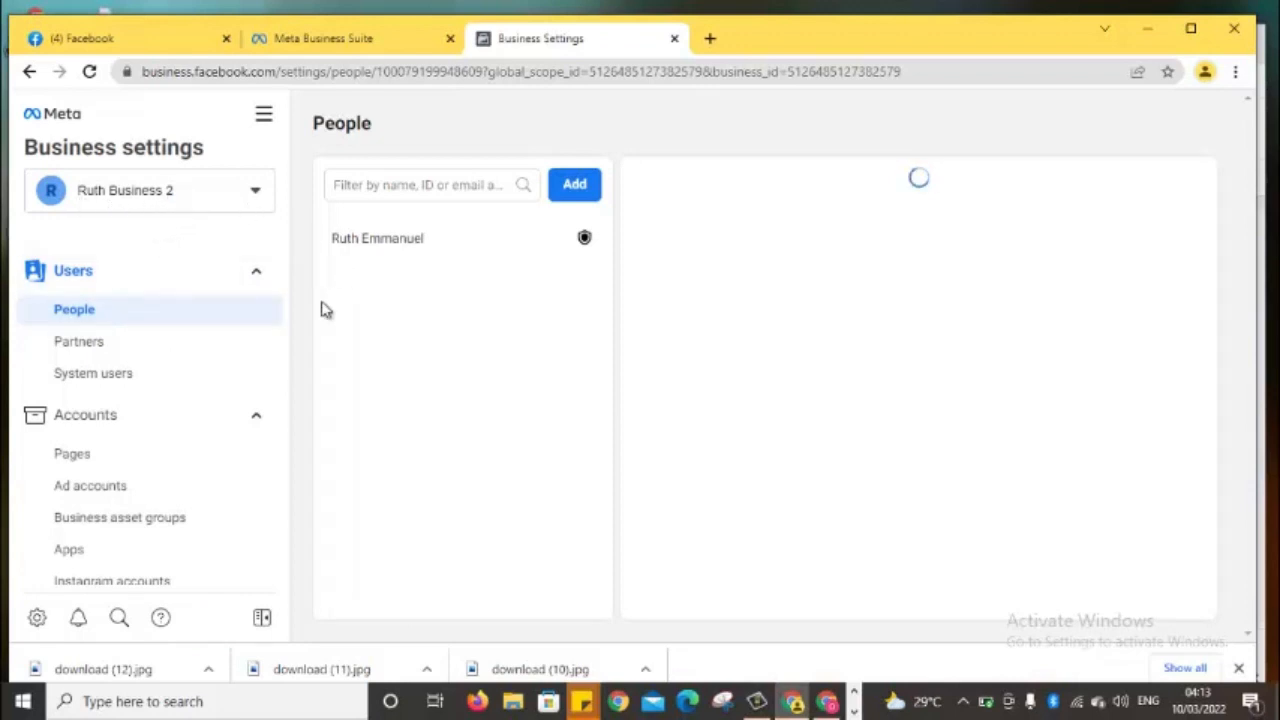
# Go to Accounts > Ad accounts for Ruth Business 2, which has none yet
pyautogui.moveTo(282, 355); pyautogui.dragTo(280, 382)
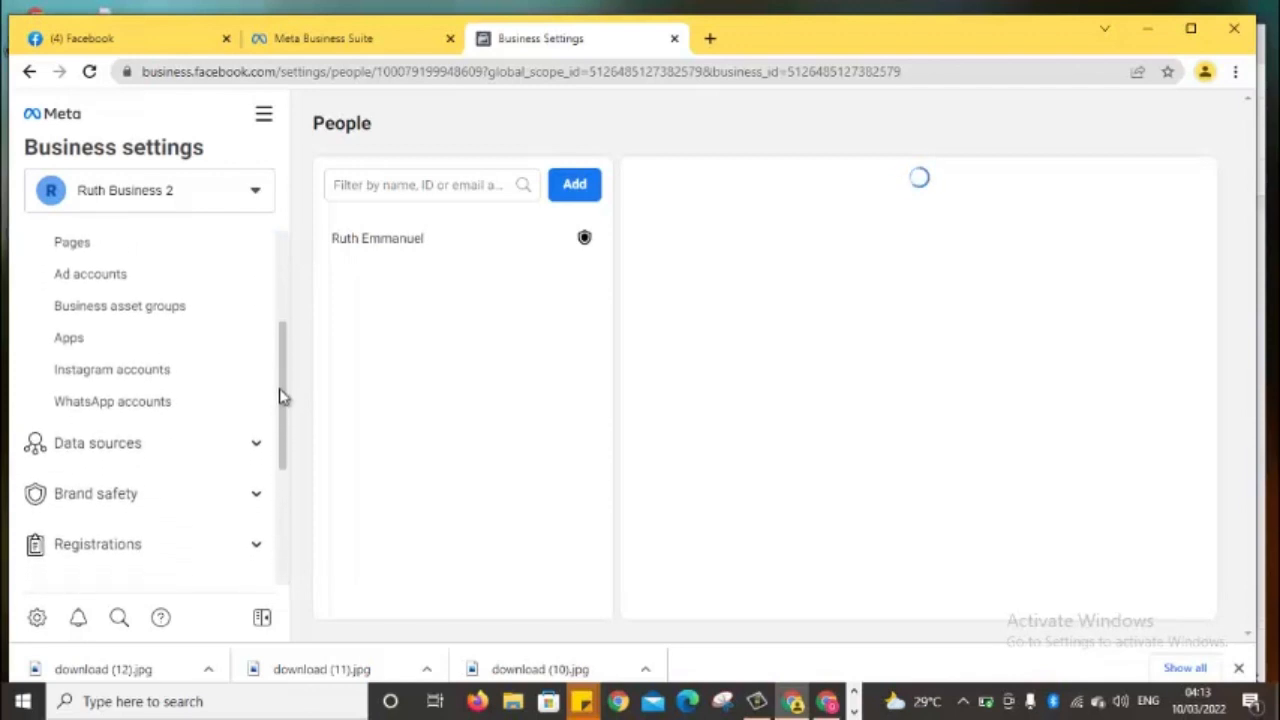
pyautogui.moveTo(280, 389); pyautogui.dragTo(280, 303)
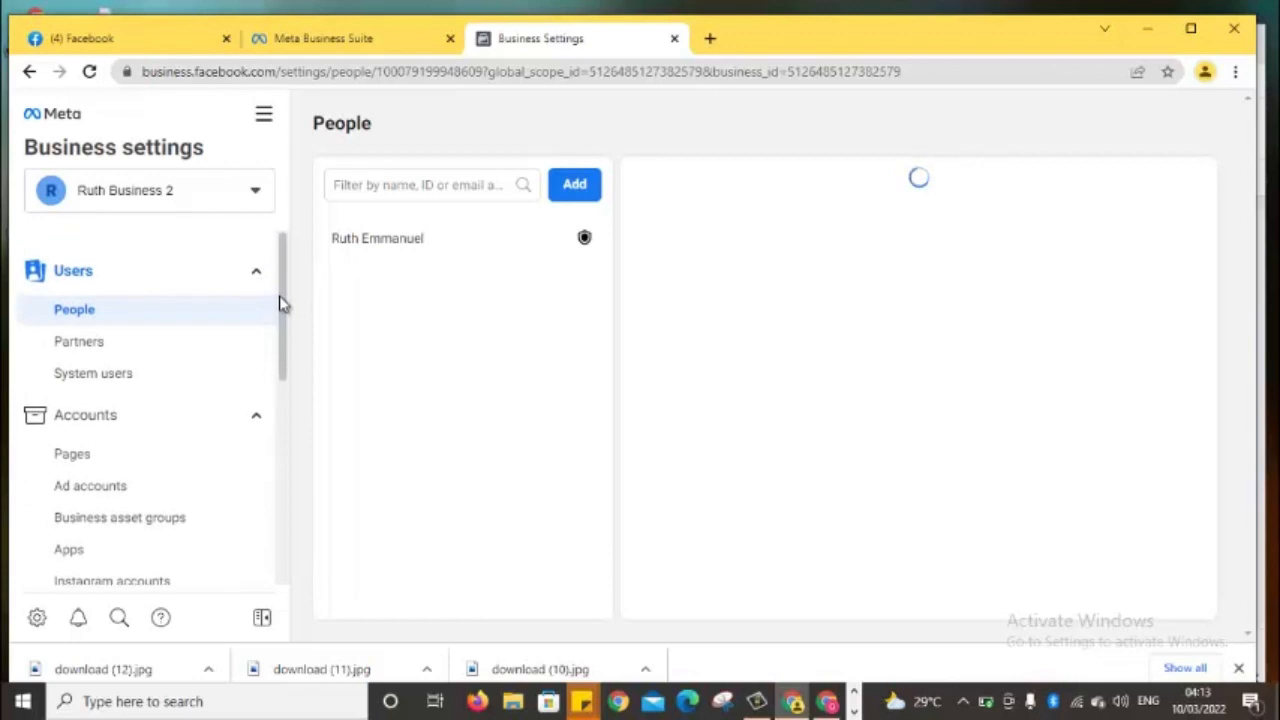
pyautogui.click(150, 432)
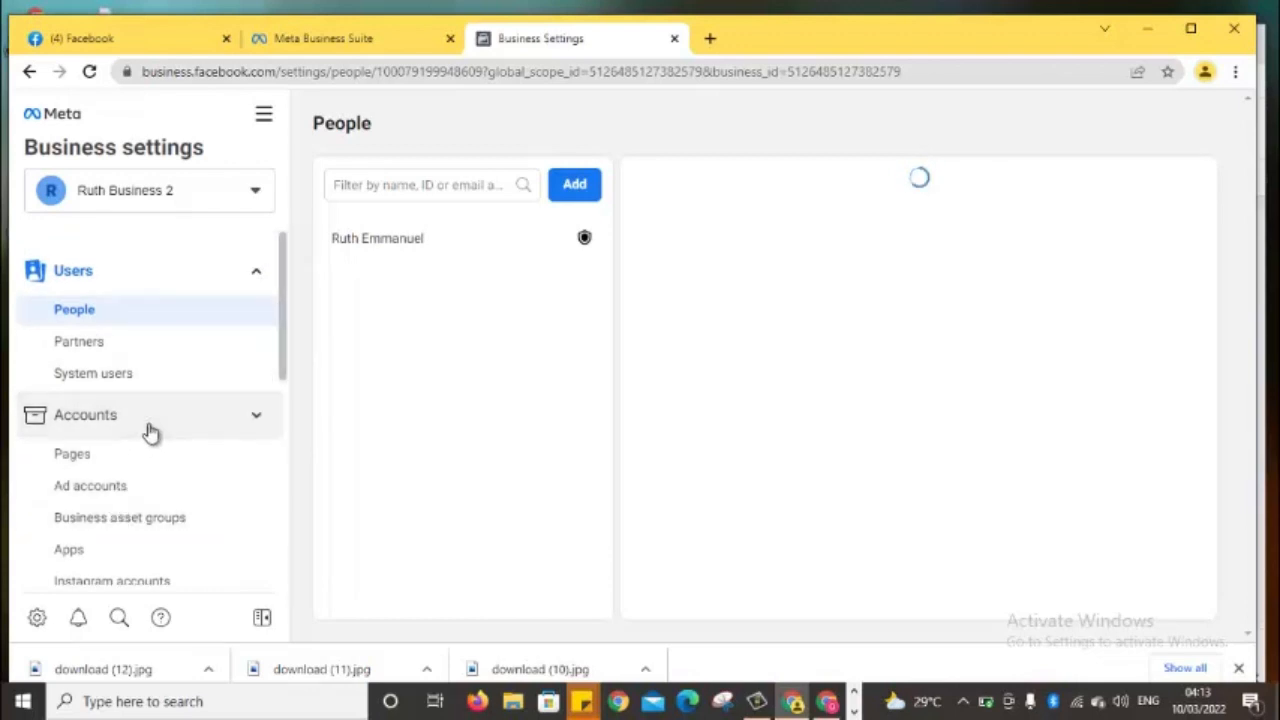
pyautogui.click(149, 432)
pyautogui.click(124, 492)
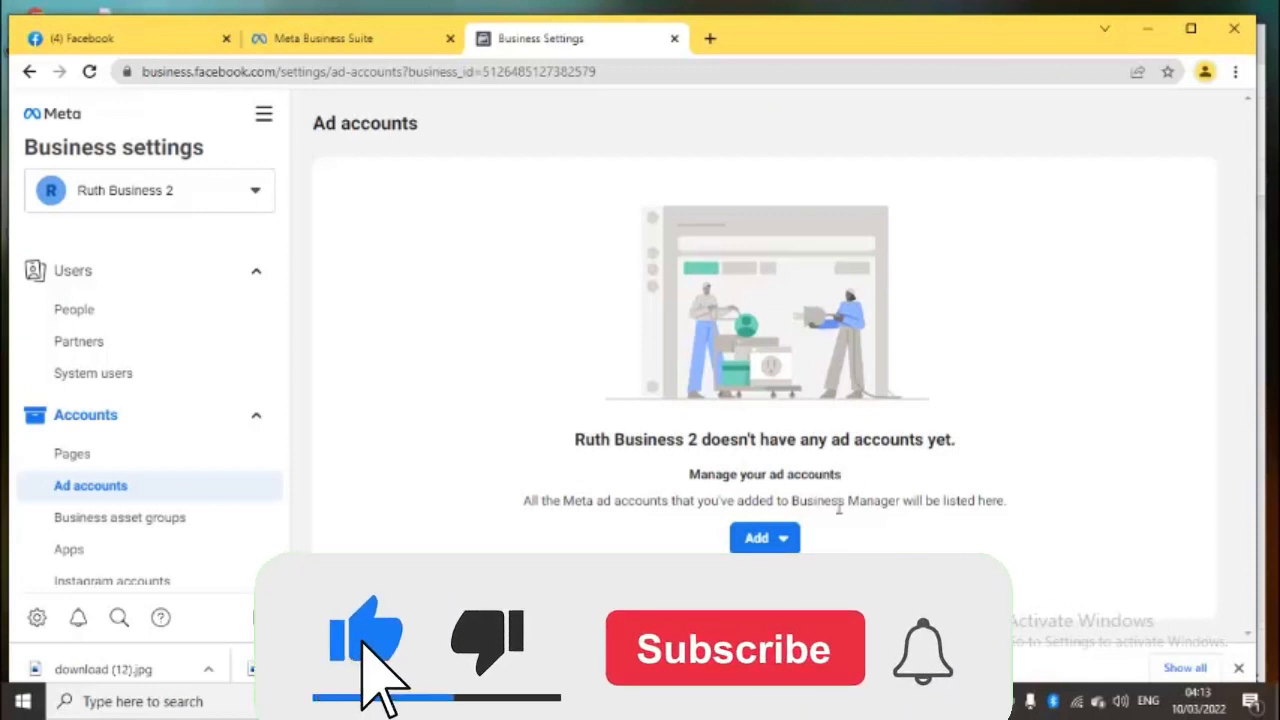
# Choose 'Create a new ad account' from the Add menu
pyautogui.click(779, 540)
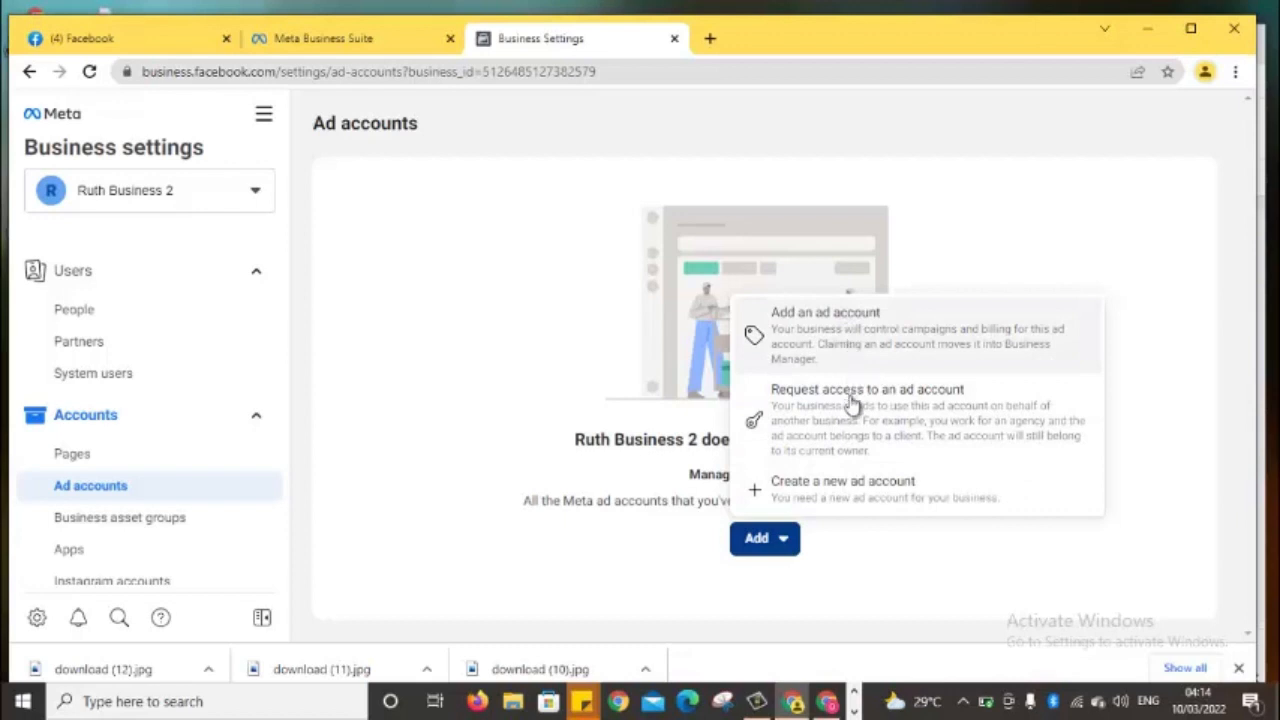
pyautogui.click(838, 494)
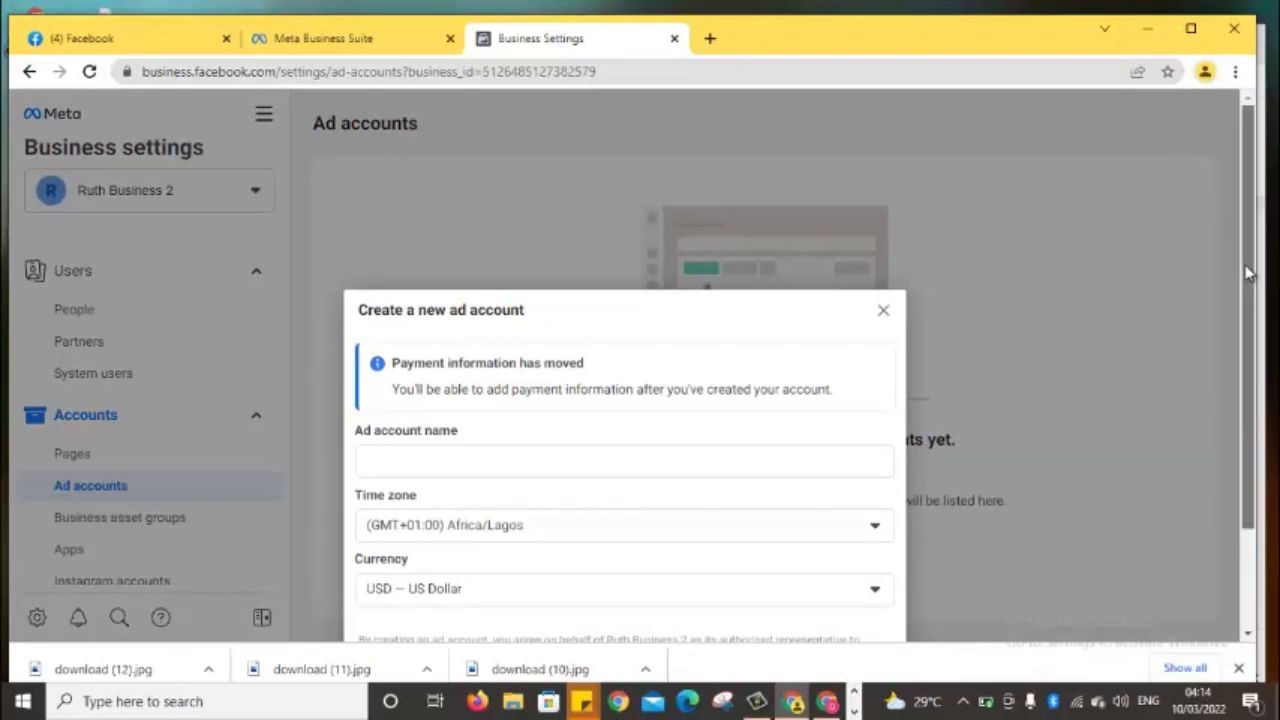
# Name the new ad account 'Emma 1', keeping the Africa/Lagos time zone
pyautogui.scroll(-2, 1248, 270)
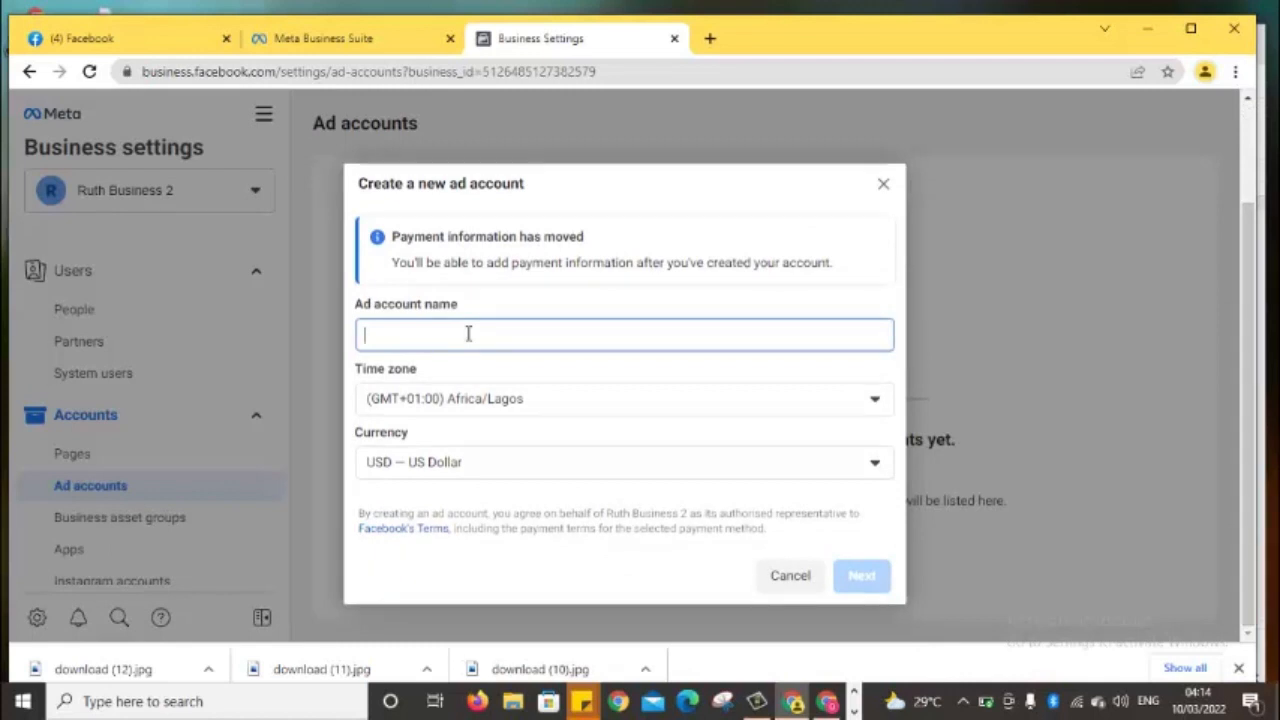
pyautogui.write('mma 1')
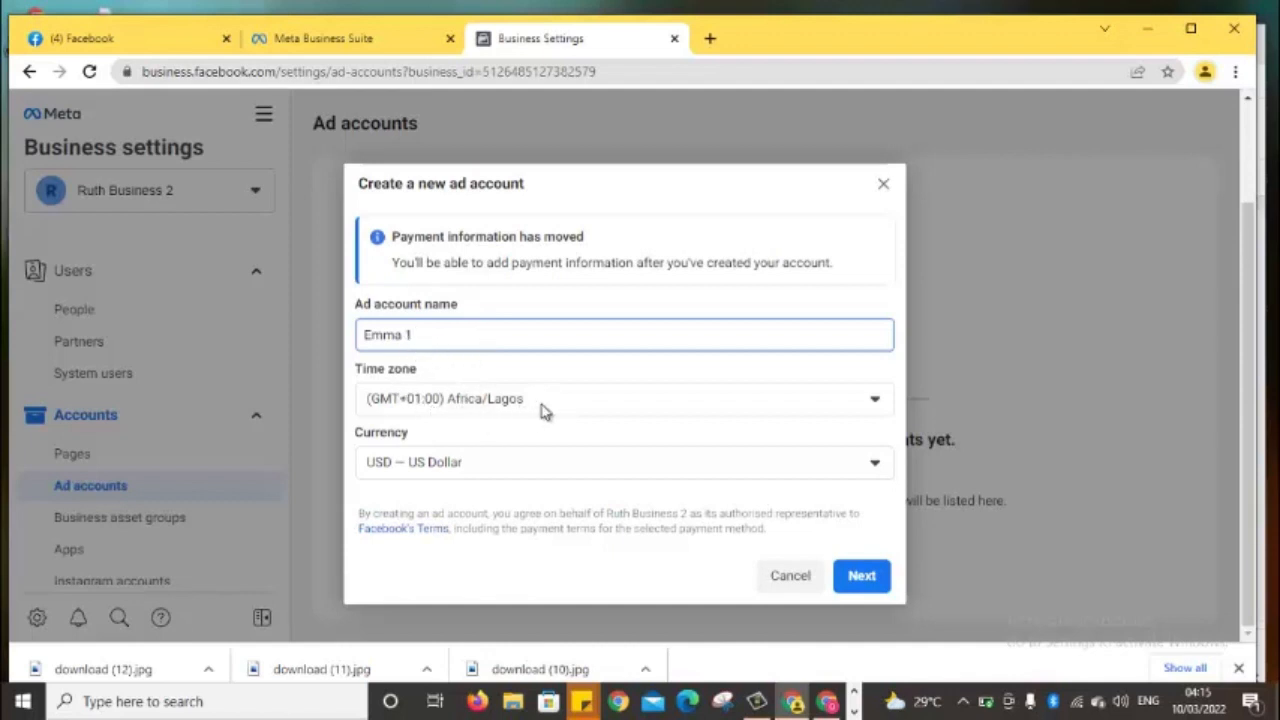
# Set the Emma 1 account currency to NGN — Nigerian Naira
pyautogui.click(494, 470)
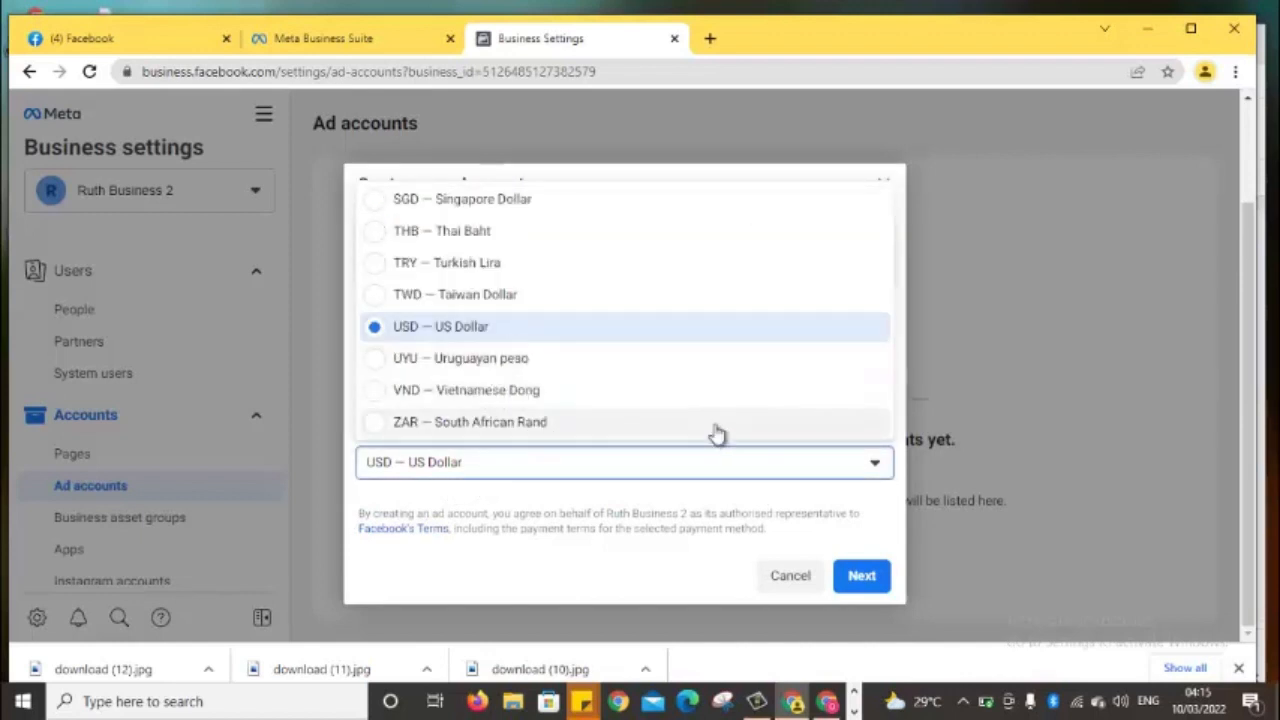
pyautogui.press('Down')
pyautogui.press('Down')
pyautogui.press('Down')
pyautogui.press('Down')
pyautogui.press('Down')
pyautogui.press('Down')
pyautogui.press('Down')
pyautogui.press('Down')
pyautogui.press('Down')
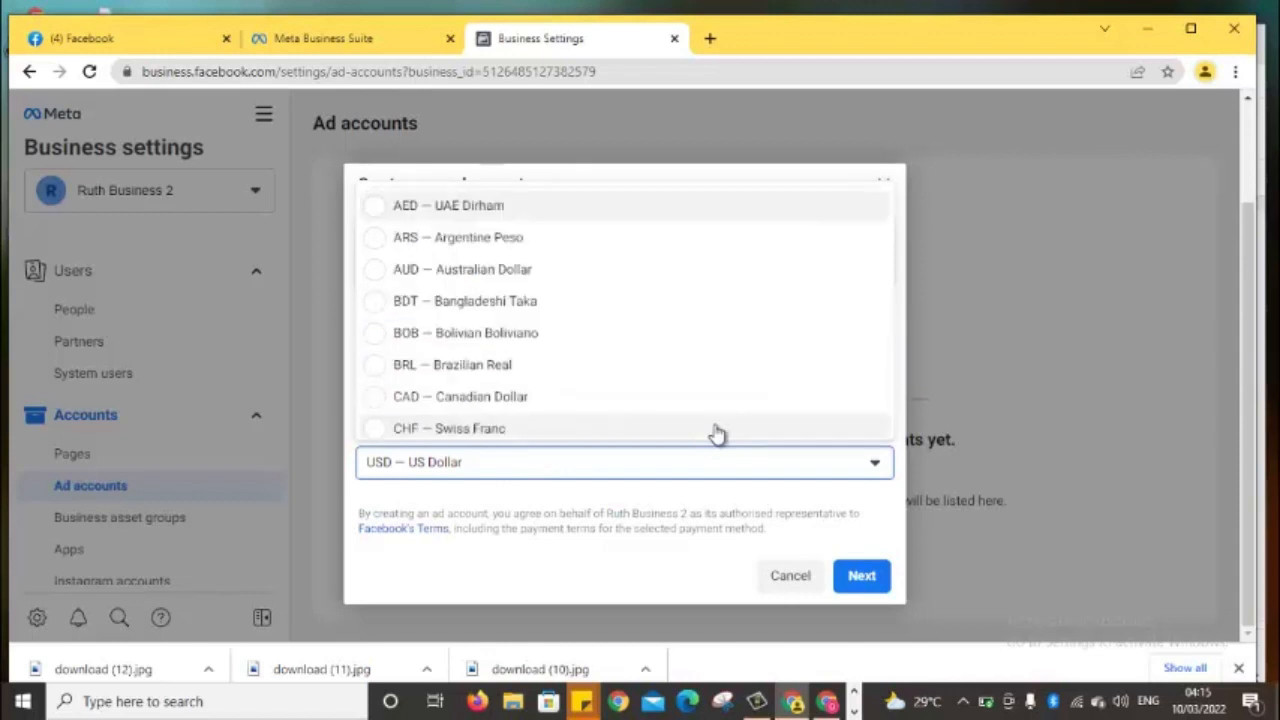
pyautogui.press('Down')
pyautogui.press('Down')
pyautogui.press('Down')
pyautogui.press('Down')
pyautogui.press('Down')
pyautogui.press('Down')
pyautogui.press('Down')
pyautogui.press('Down')
pyautogui.press('Down')
pyautogui.press('Down')
pyautogui.press('Down')
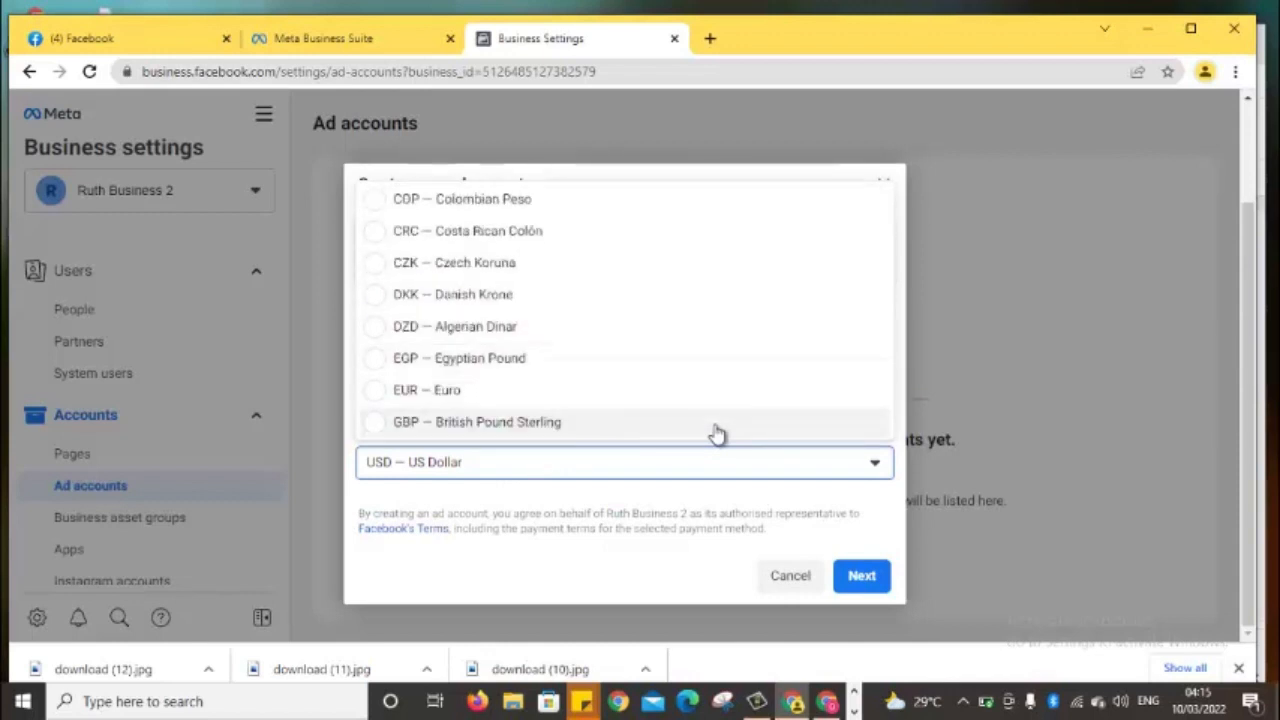
pyautogui.press('Down')
pyautogui.press('Down')
pyautogui.press('Down')
pyautogui.press('Down')
pyautogui.press('Down')
pyautogui.press('Down')
pyautogui.press('Down')
pyautogui.press('Down')
pyautogui.press('Down')
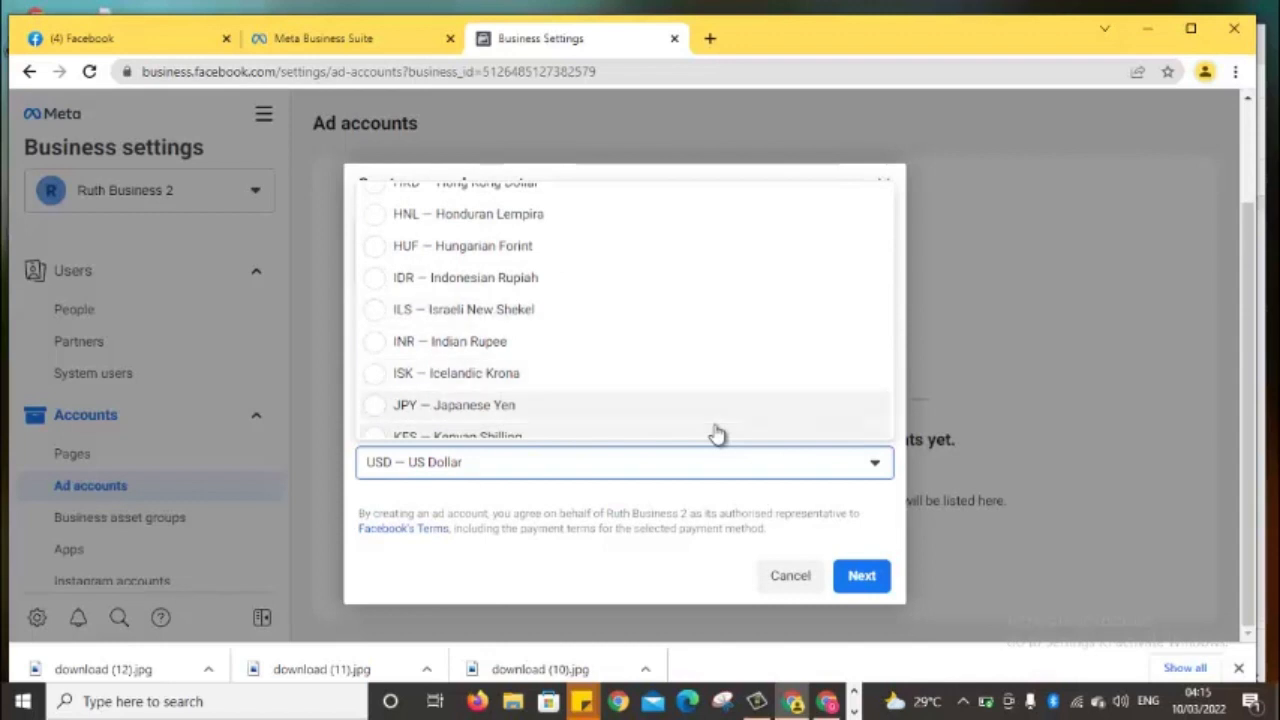
pyautogui.press('Down')
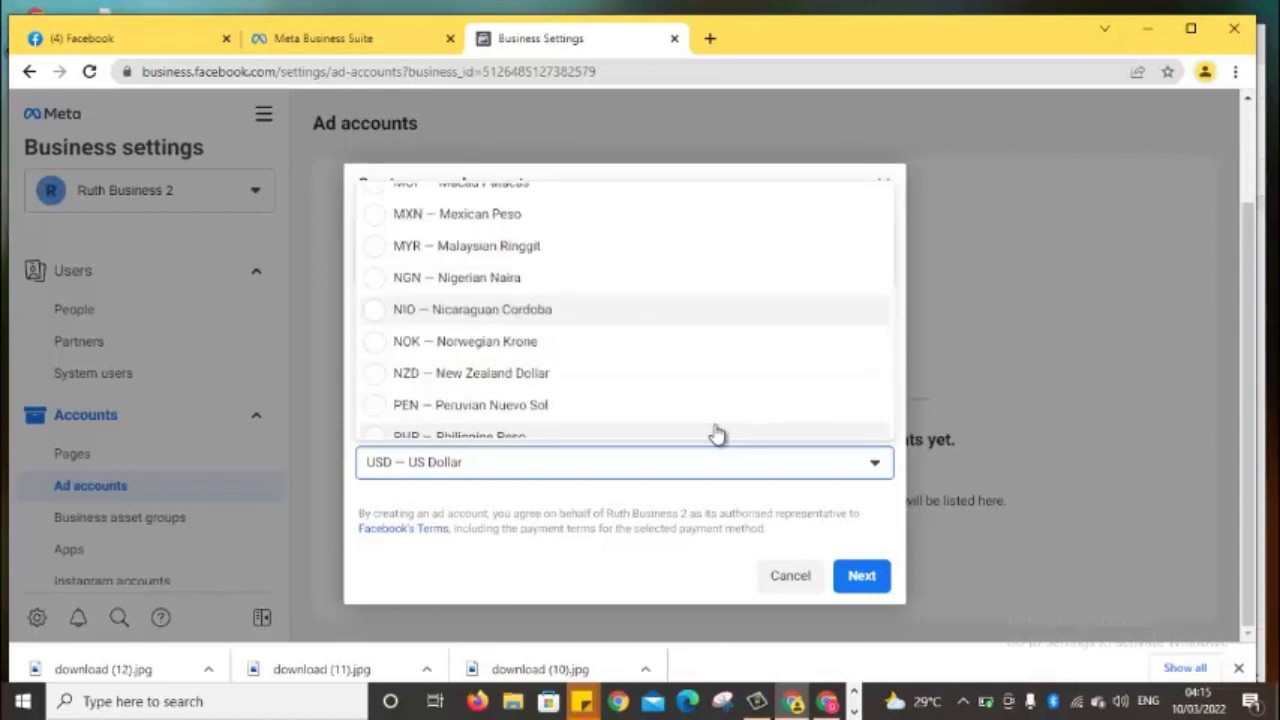
pyautogui.click(605, 287)
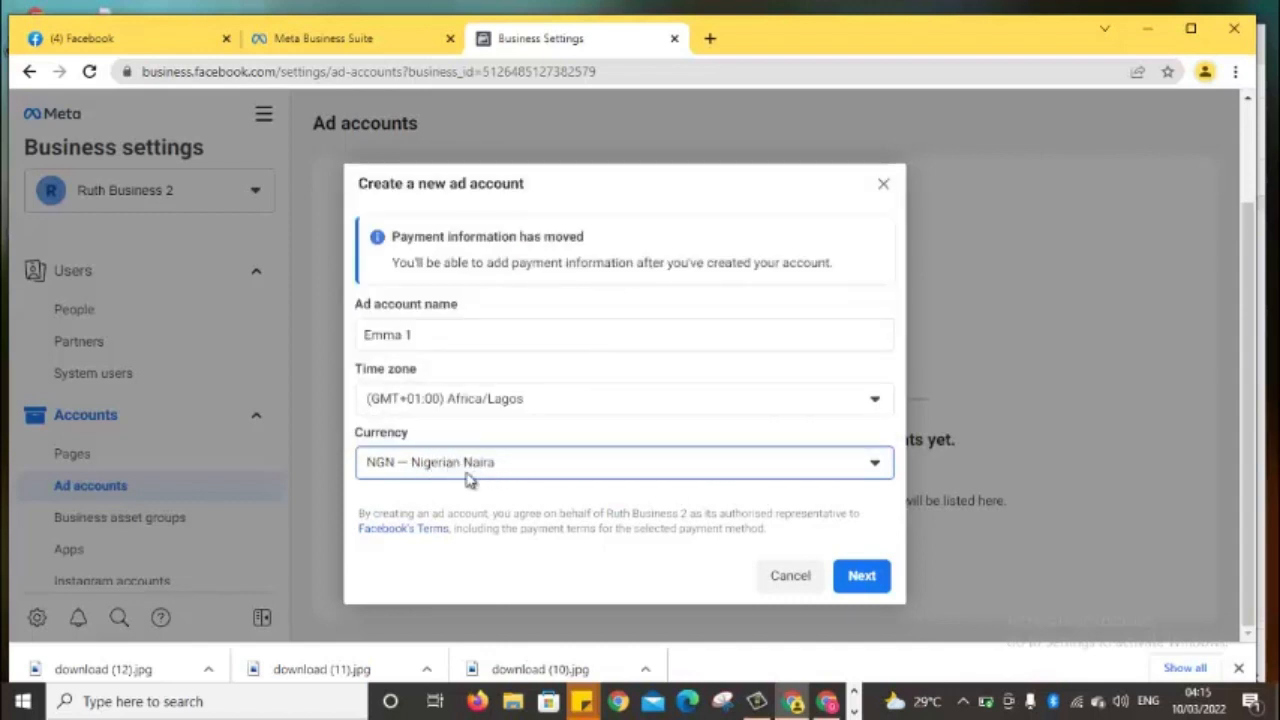
# Mark Emma 1 as for 'My business' and create the ad account
pyautogui.click(860, 575)
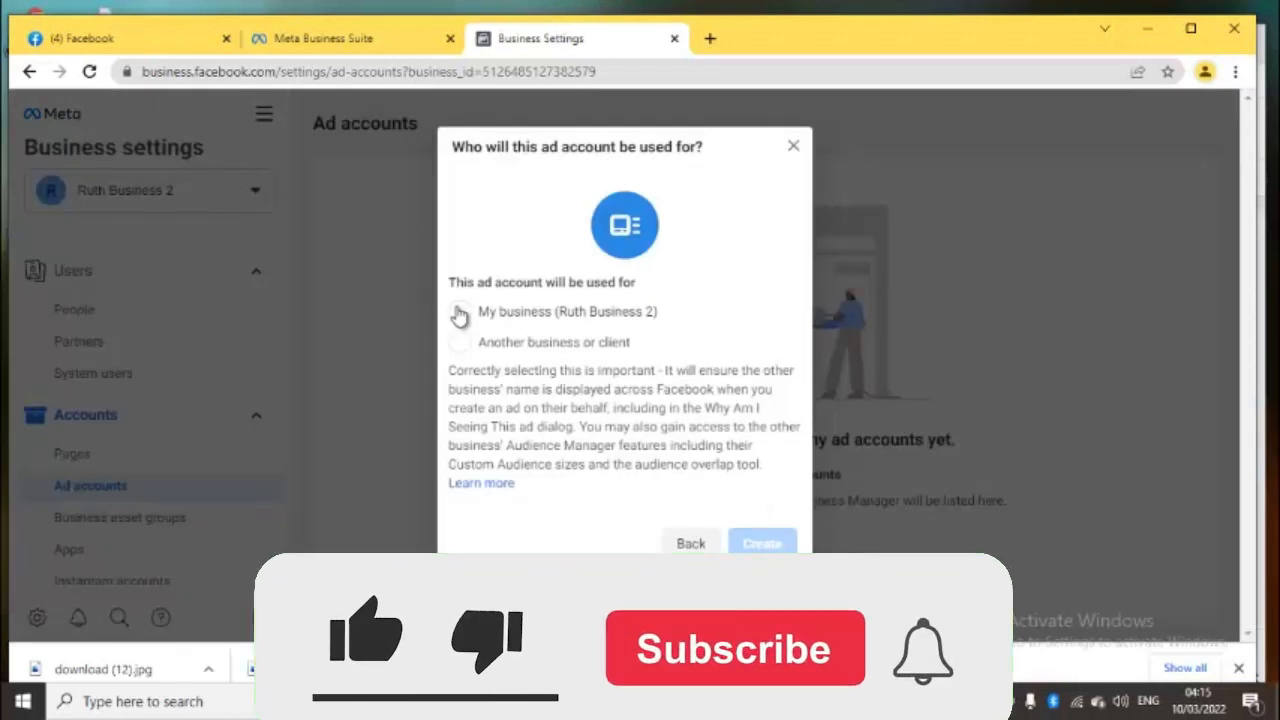
pyautogui.click(459, 313)
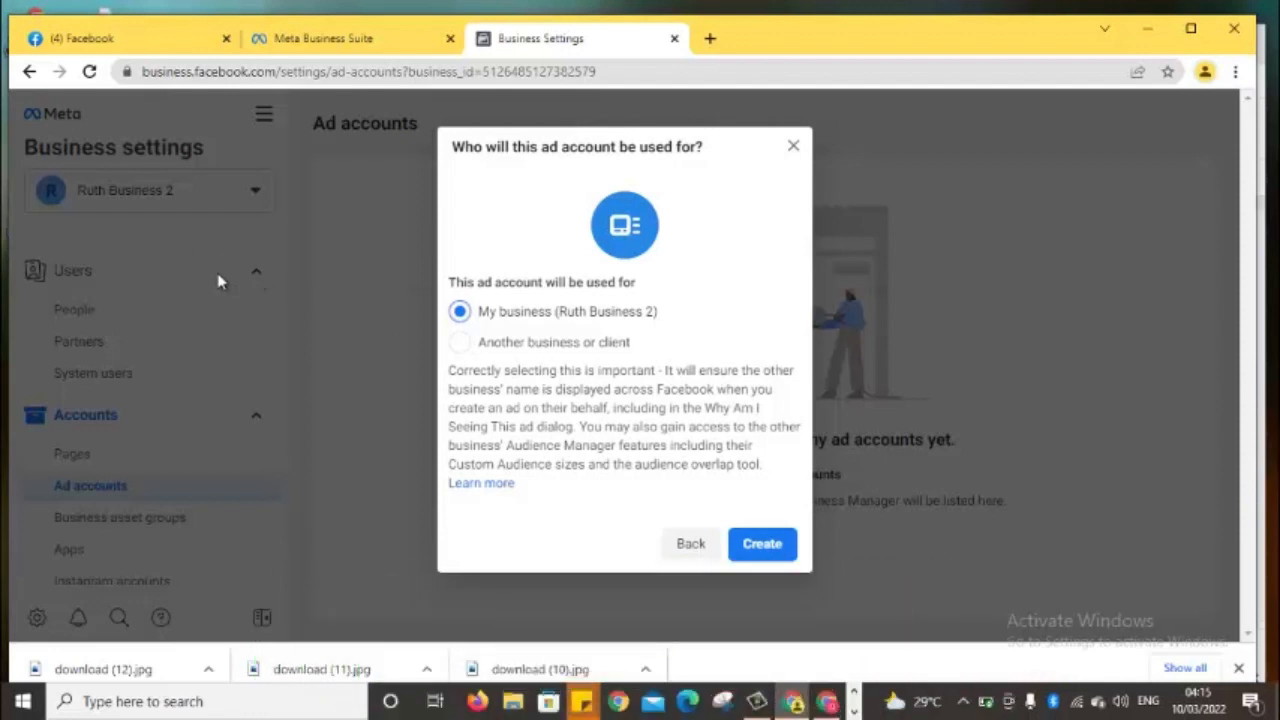
pyautogui.click(764, 548)
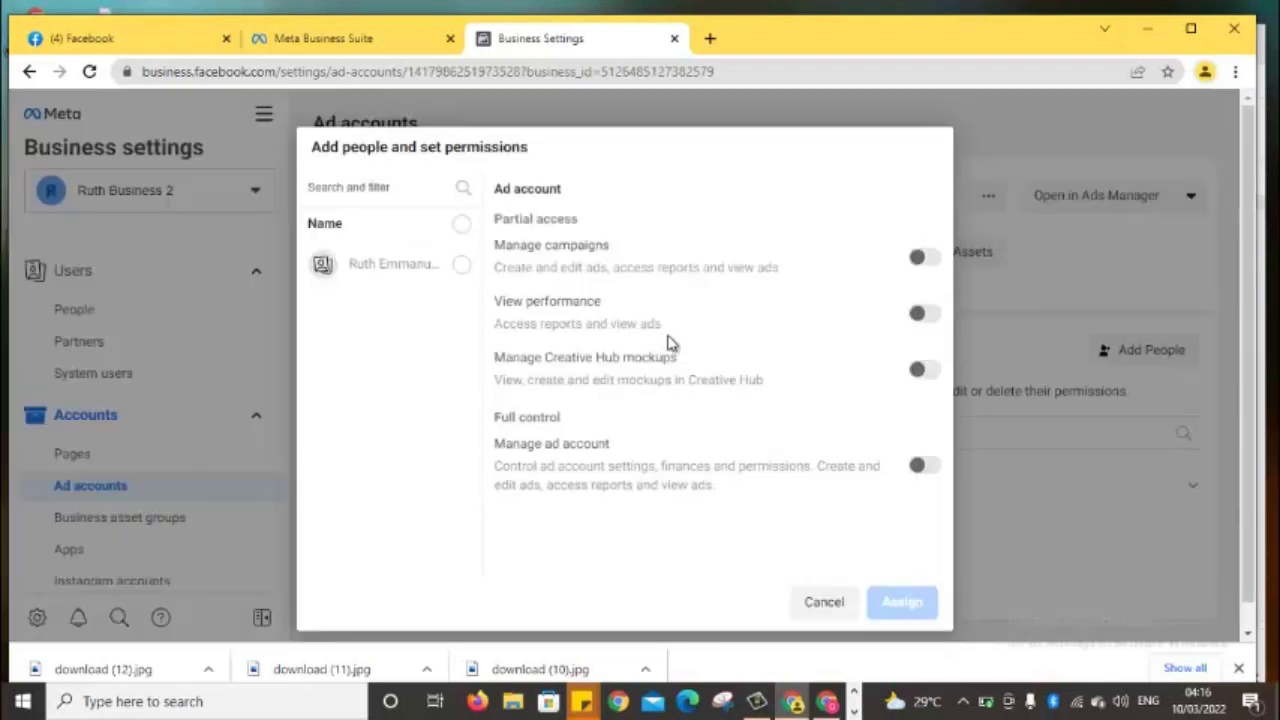
# Give the listed person full control (Manage ad account) of Emma 1 and assign it
pyautogui.click(460, 265)
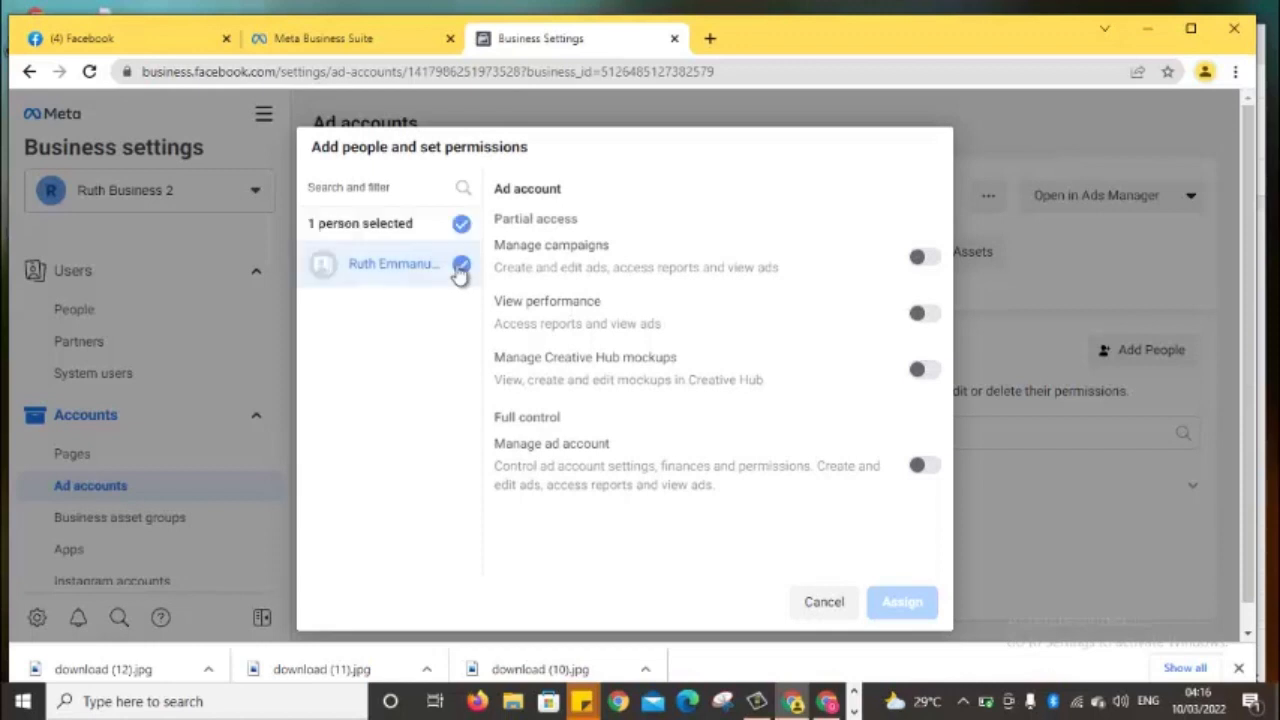
pyautogui.click(937, 478)
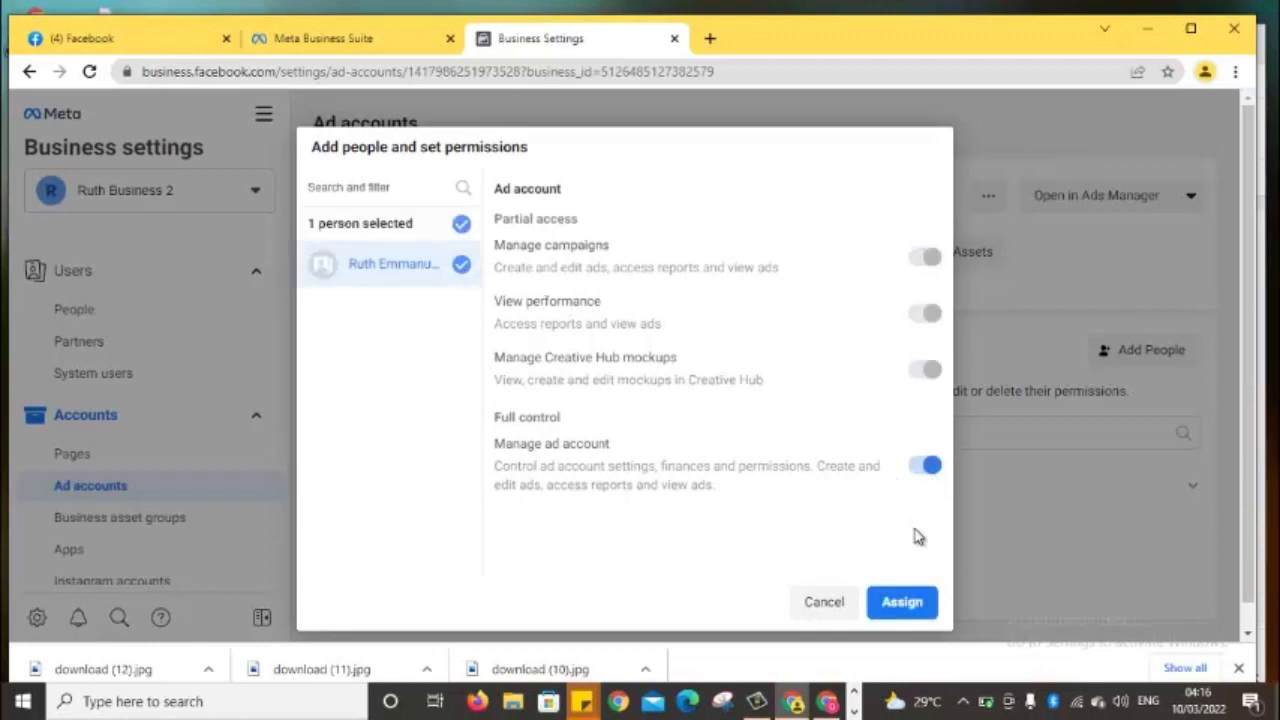
pyautogui.click(905, 604)
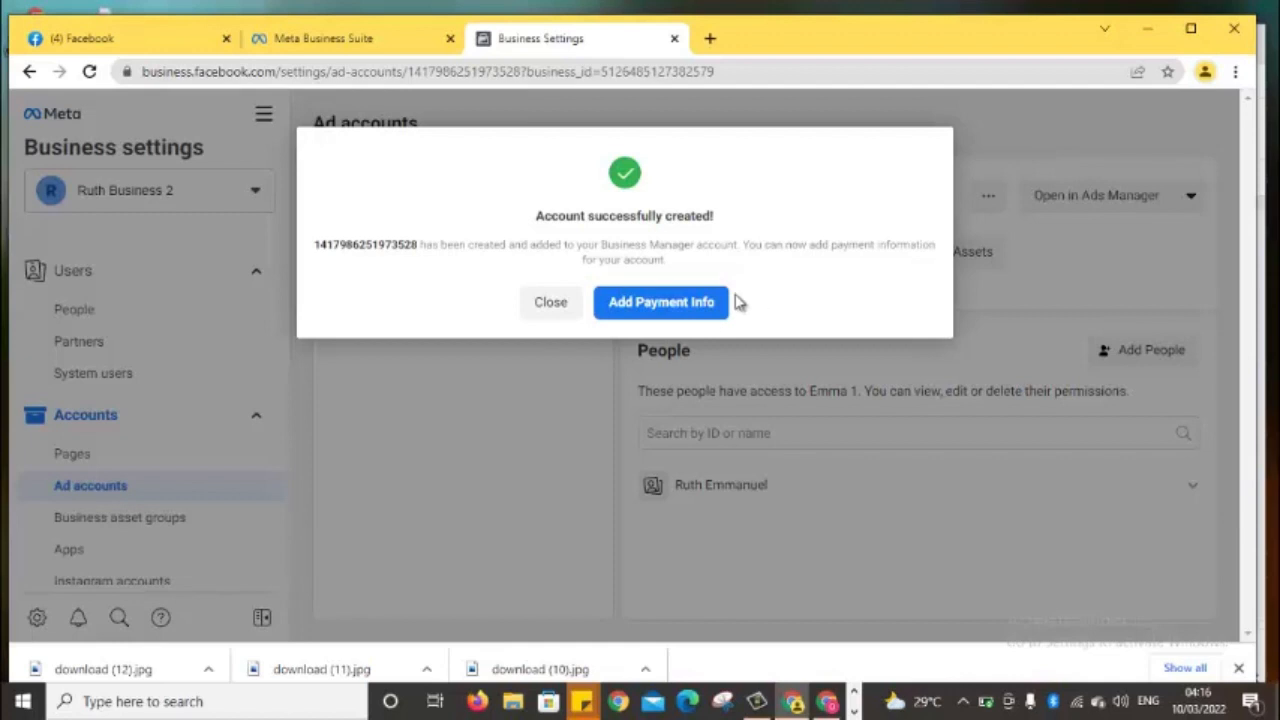
# Start adding payment info and save Nigeria, Nigerian Naira and Lagos time as location and currency
pyautogui.click(670, 304)
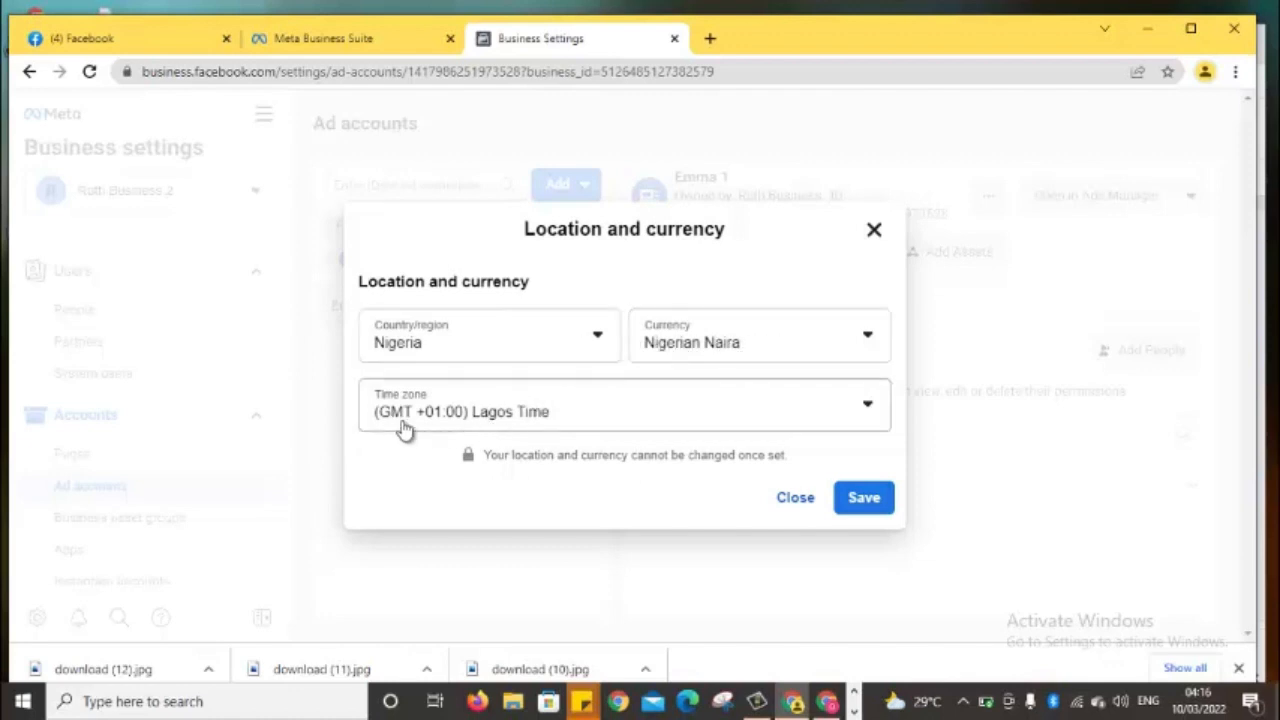
pyautogui.click(851, 505)
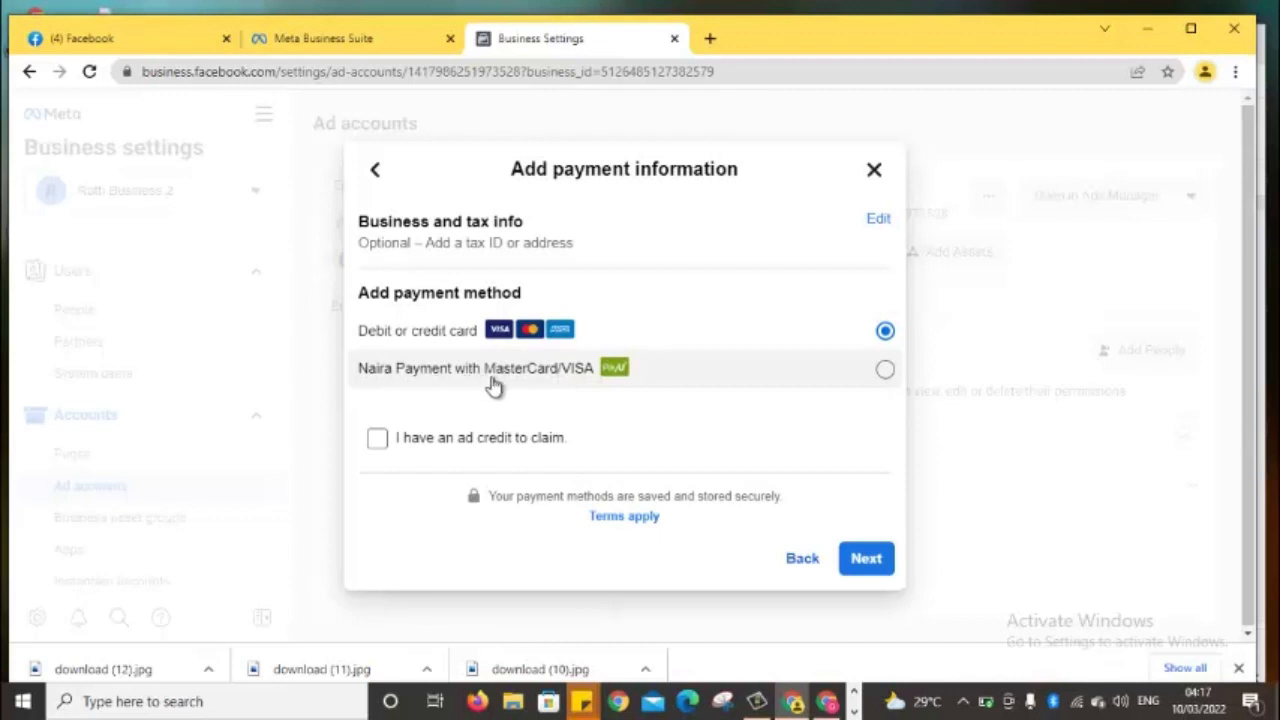
# Choose Naira Payment with MasterCard/VISA as the payment method and continue
pyautogui.click(884, 370)
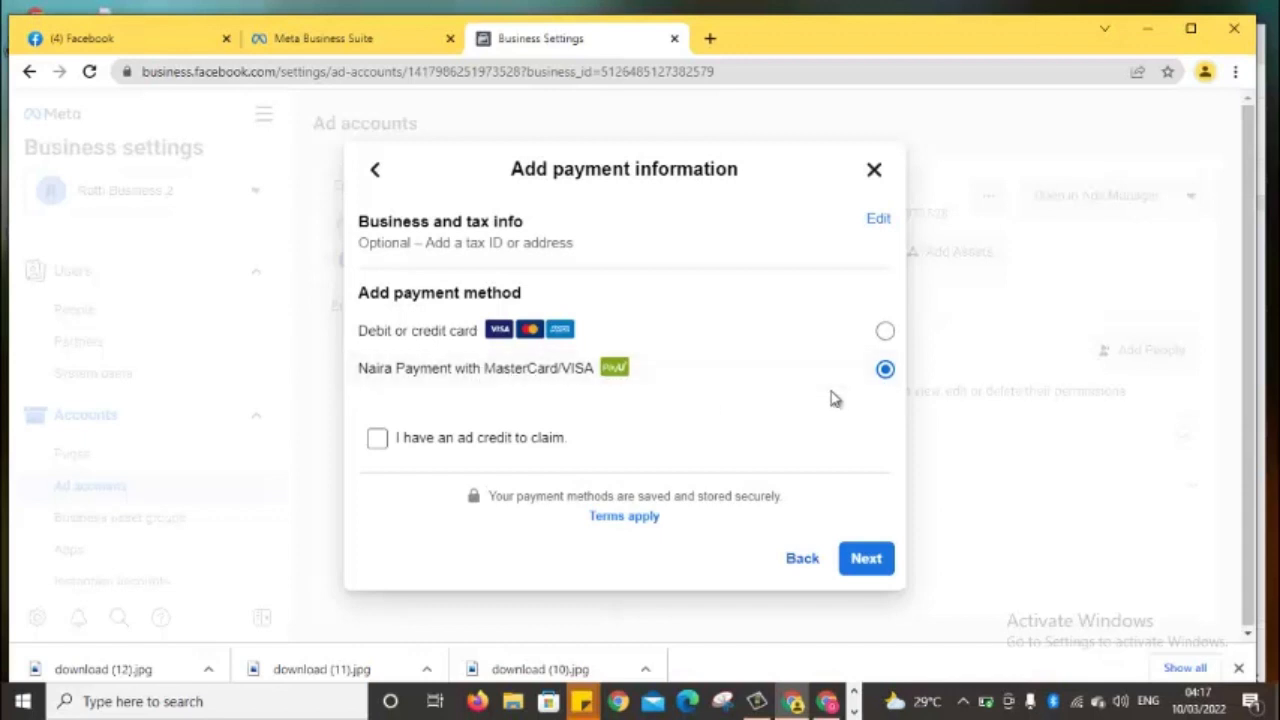
pyautogui.click(864, 568)
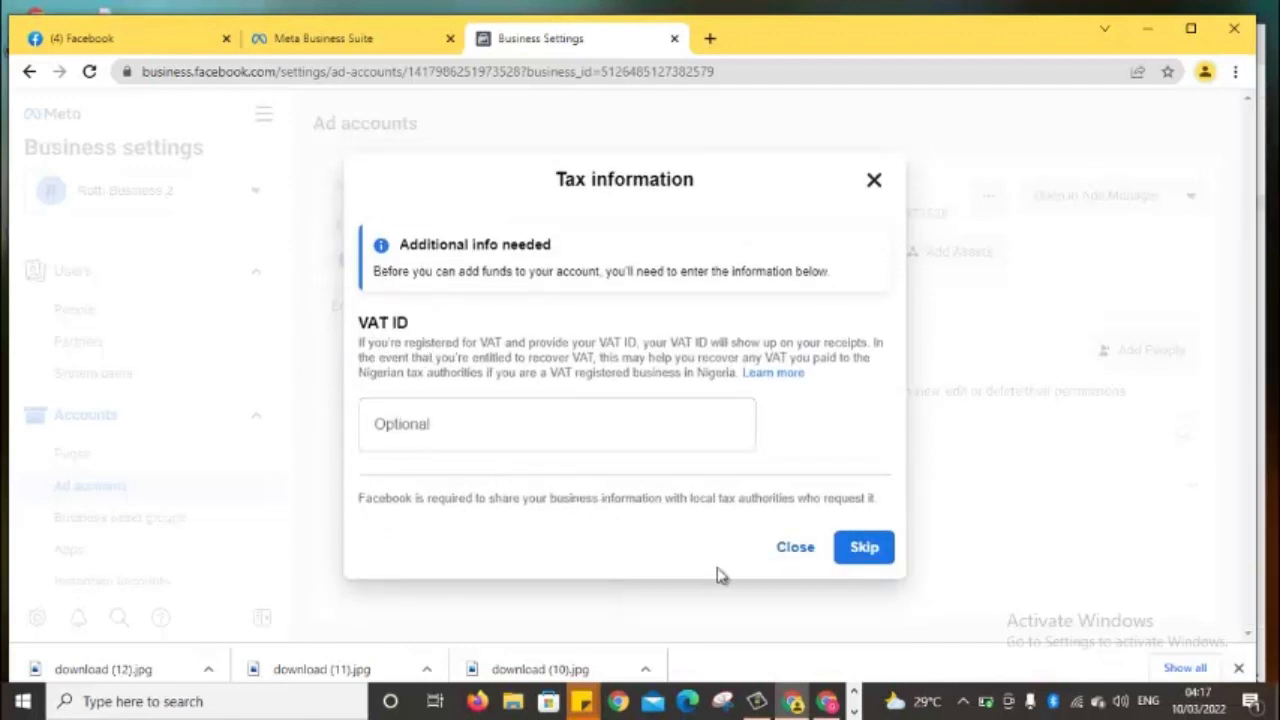
# Skip the VAT ID and set the funds to add at 1000 Naira
pyautogui.click(868, 558)
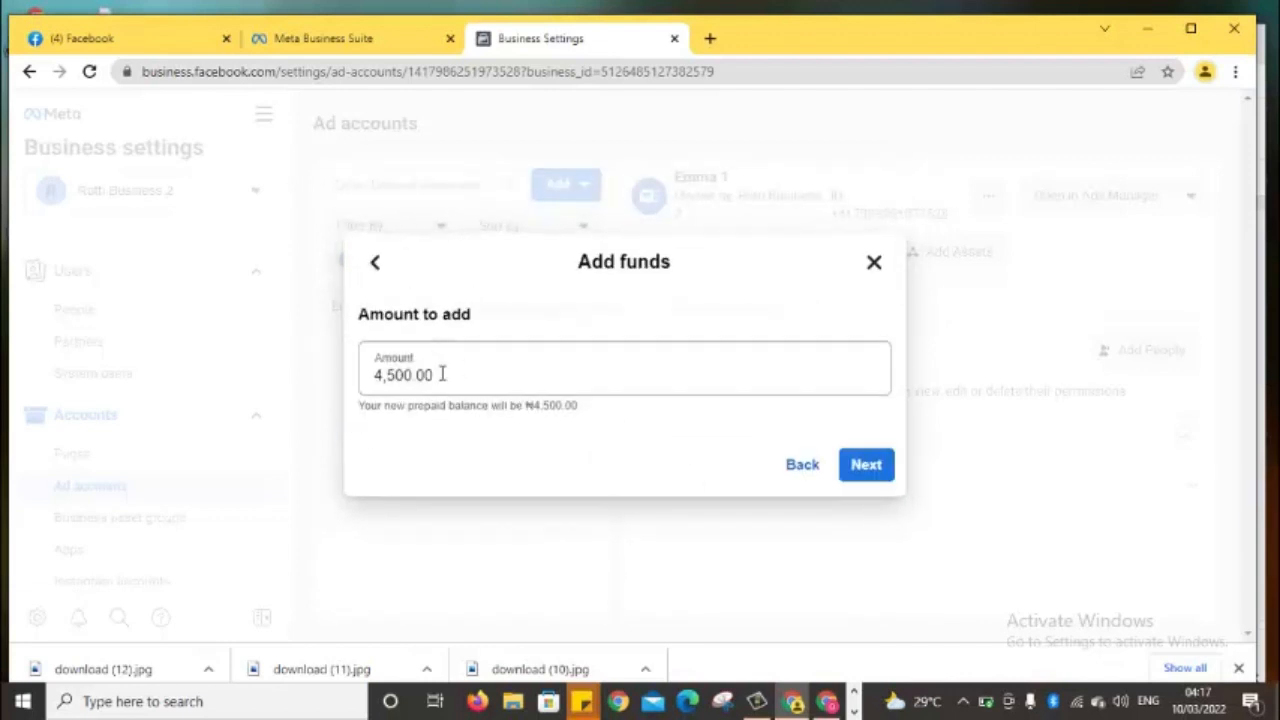
pyautogui.click(452, 382)
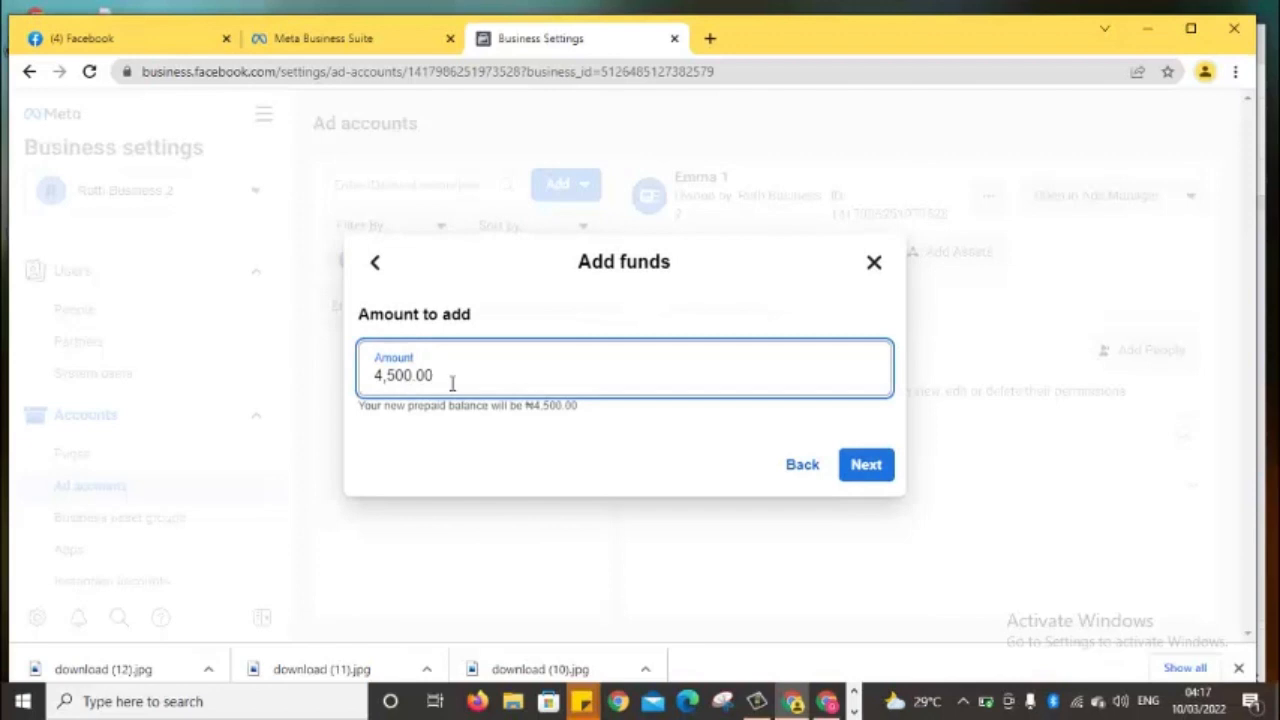
pyautogui.press('BackSpace')
pyautogui.press('BackSpace')
pyautogui.press('BackSpace')
pyautogui.press('BackSpace')
pyautogui.press('BackSpace')
pyautogui.press('BackSpace')
pyautogui.press('BackSpace')
pyautogui.click(874, 479)
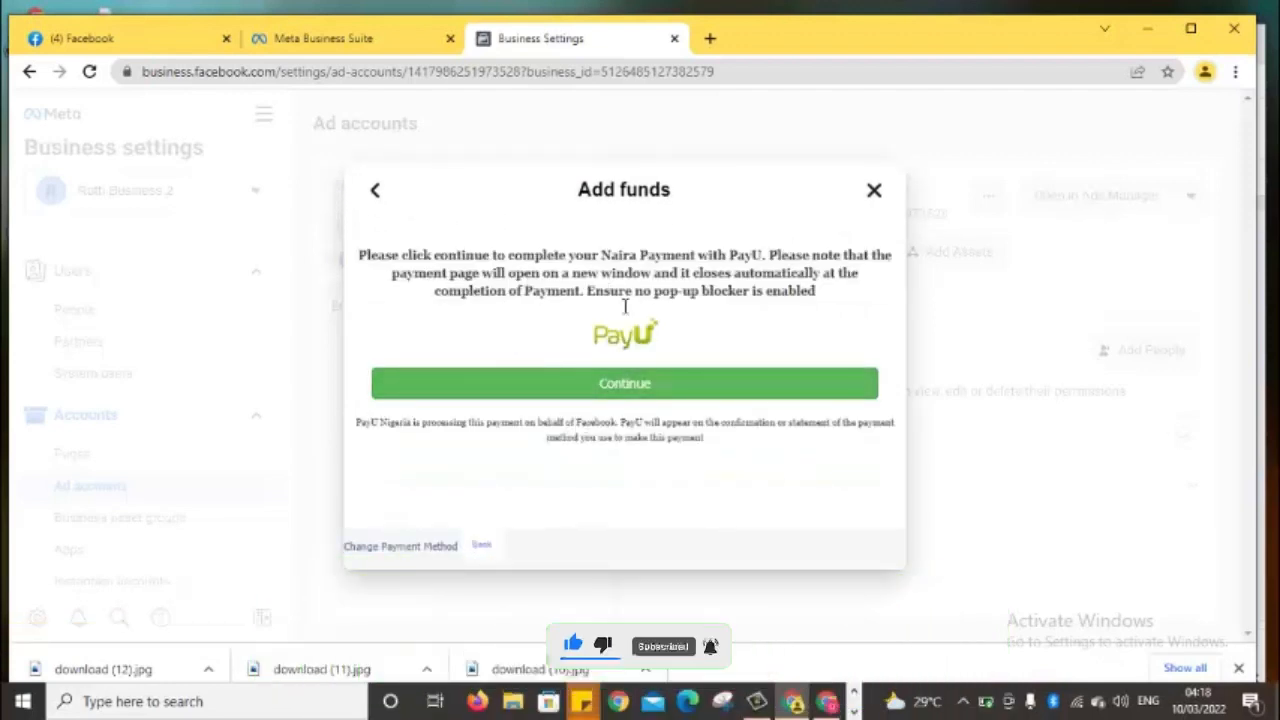
# Review the PayU Naira card payment page, then close it and the Add funds dialog
pyautogui.click(609, 395)
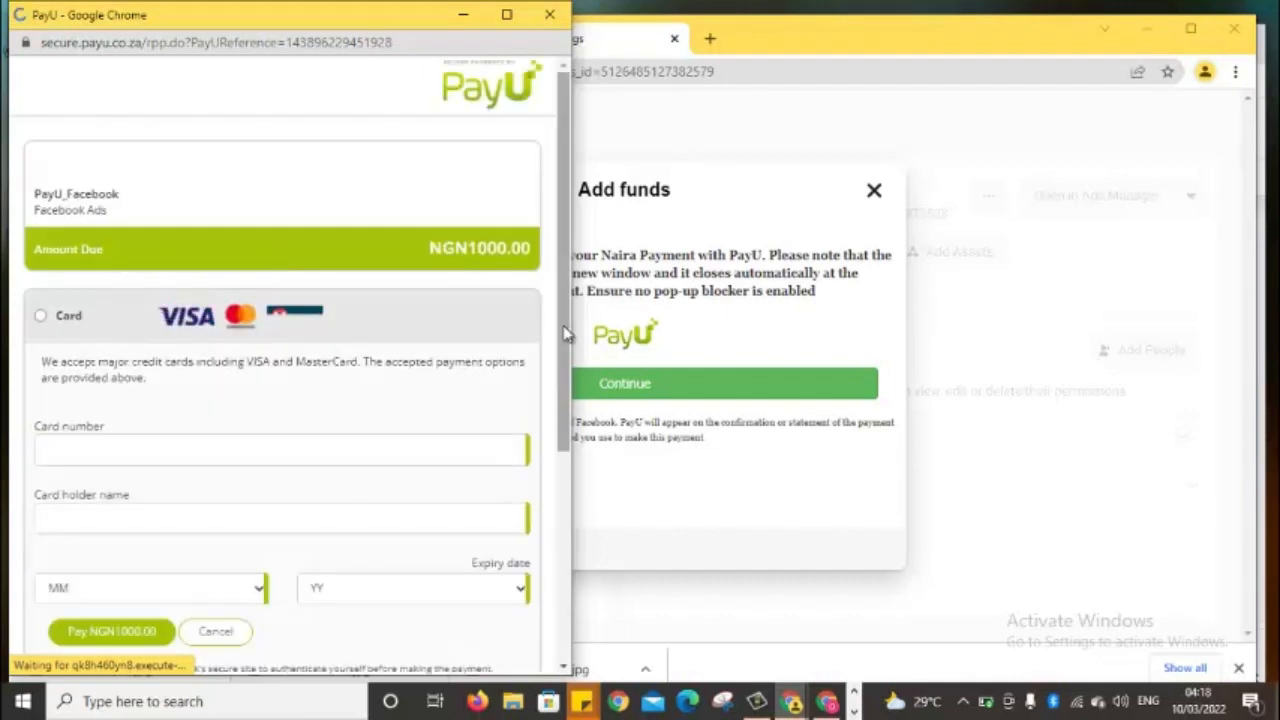
pyautogui.moveTo(563, 333); pyautogui.dragTo(551, 485)
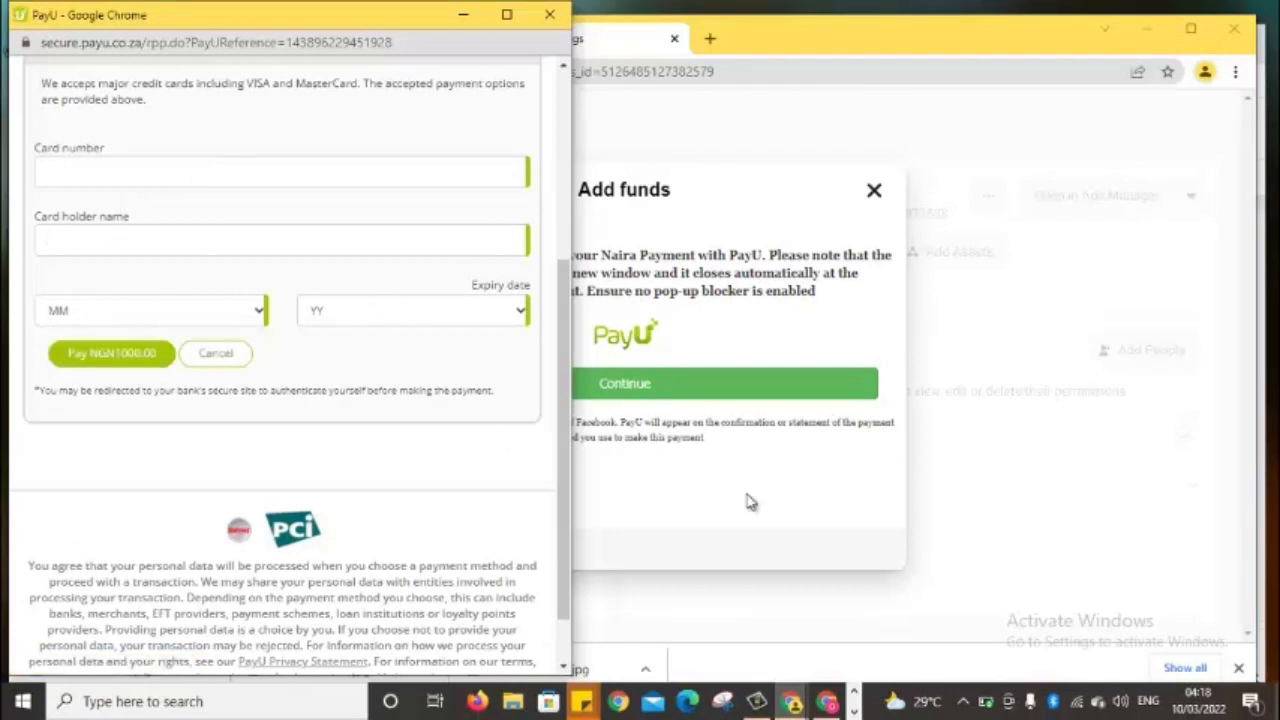
pyautogui.click(549, 14)
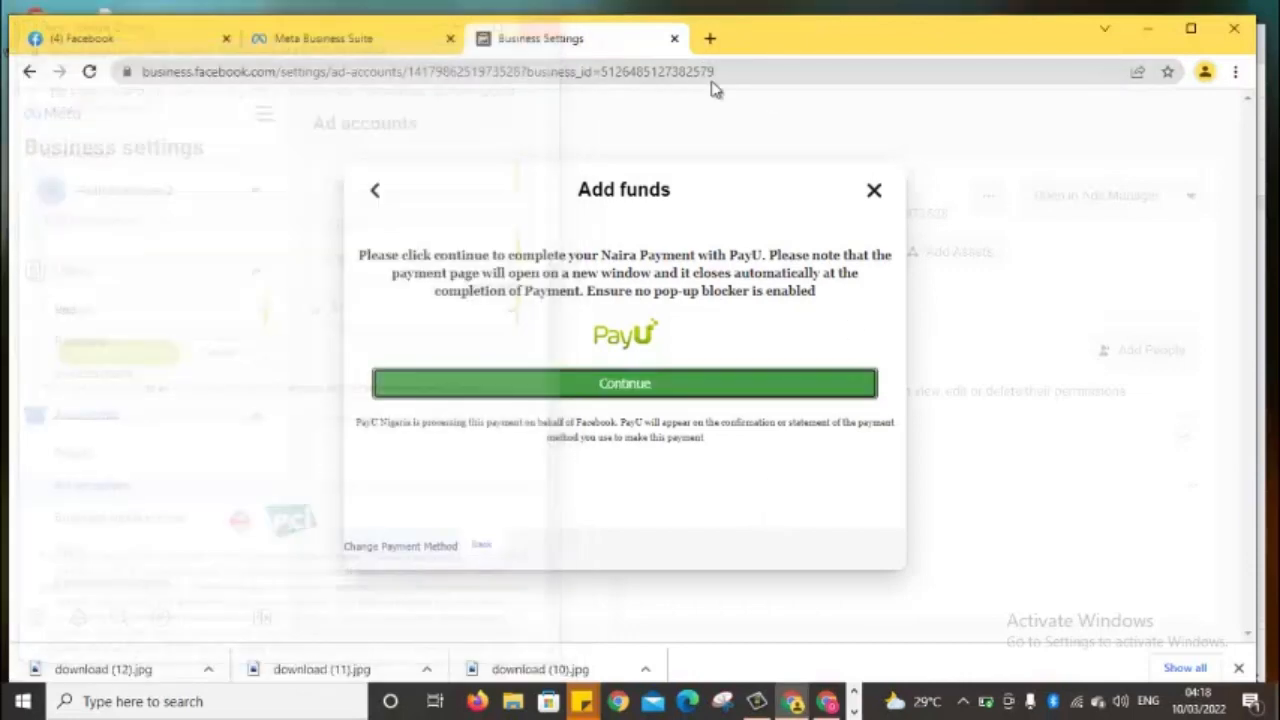
pyautogui.click(870, 191)
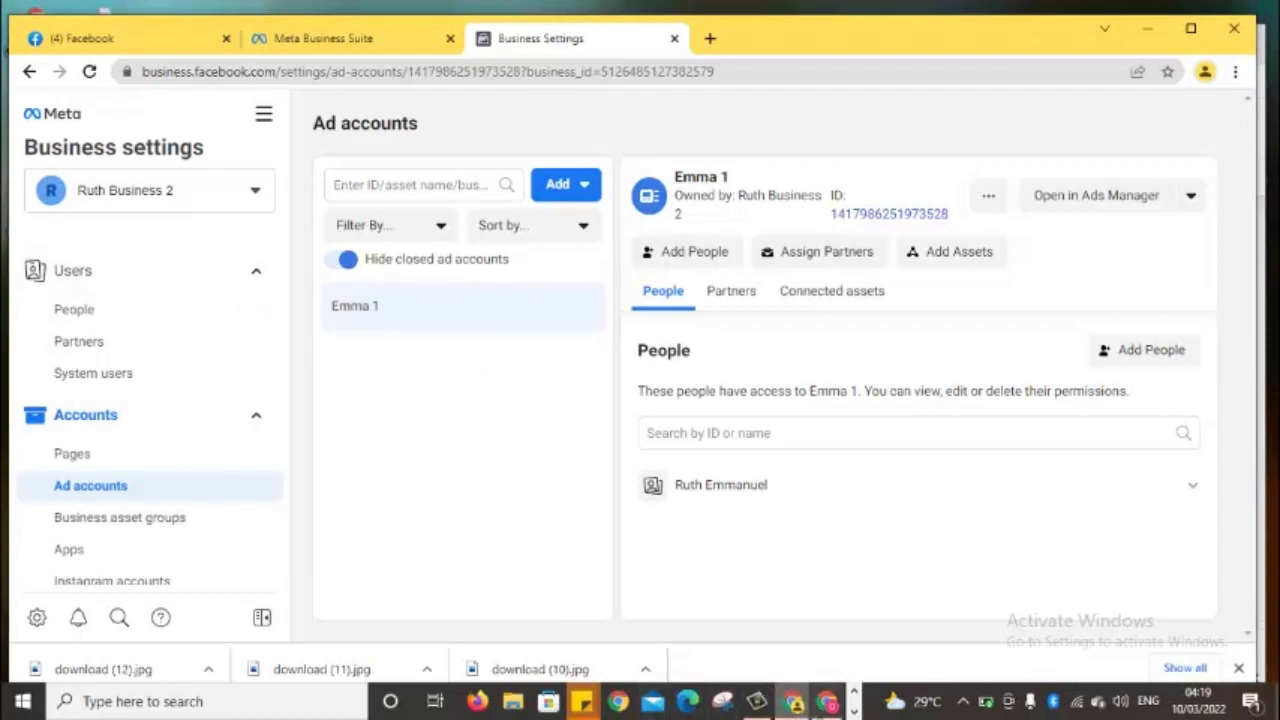
# Switch to the 'Facebook Ads Tutorial' Google Slides presentation in the other Chrome window
pyautogui.click(826, 701)
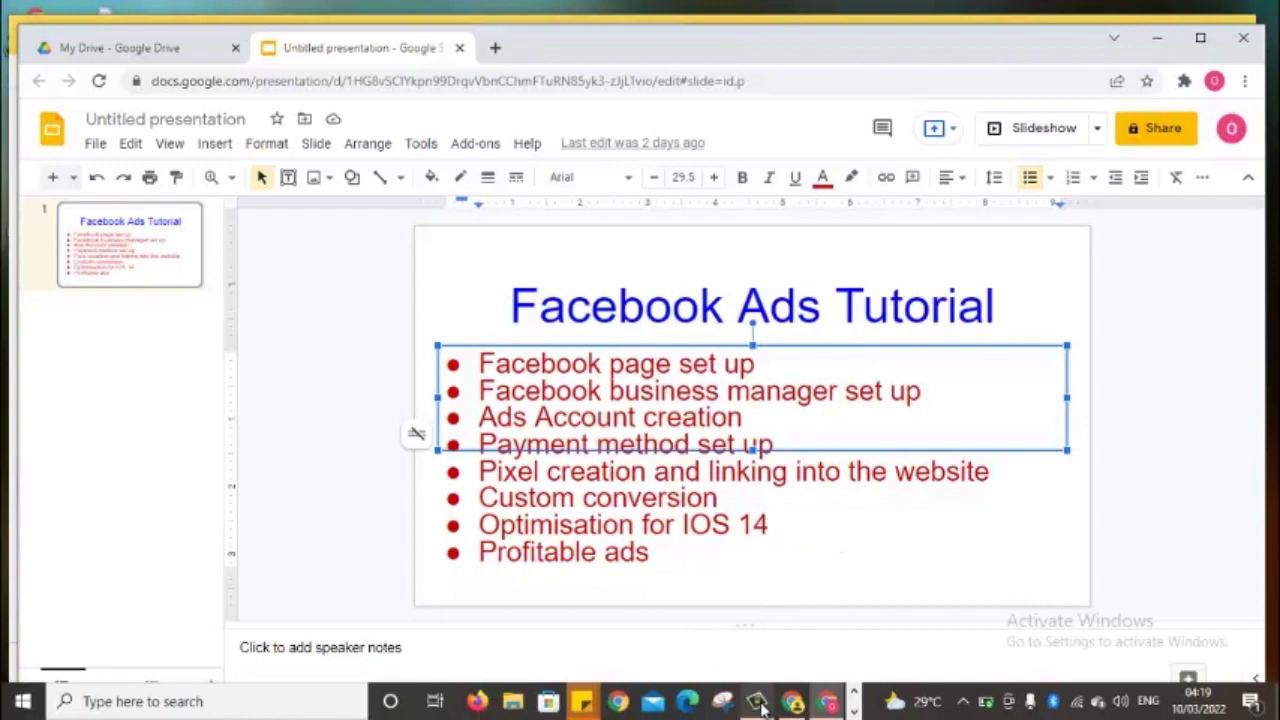
pyautogui.moveTo(762, 706)
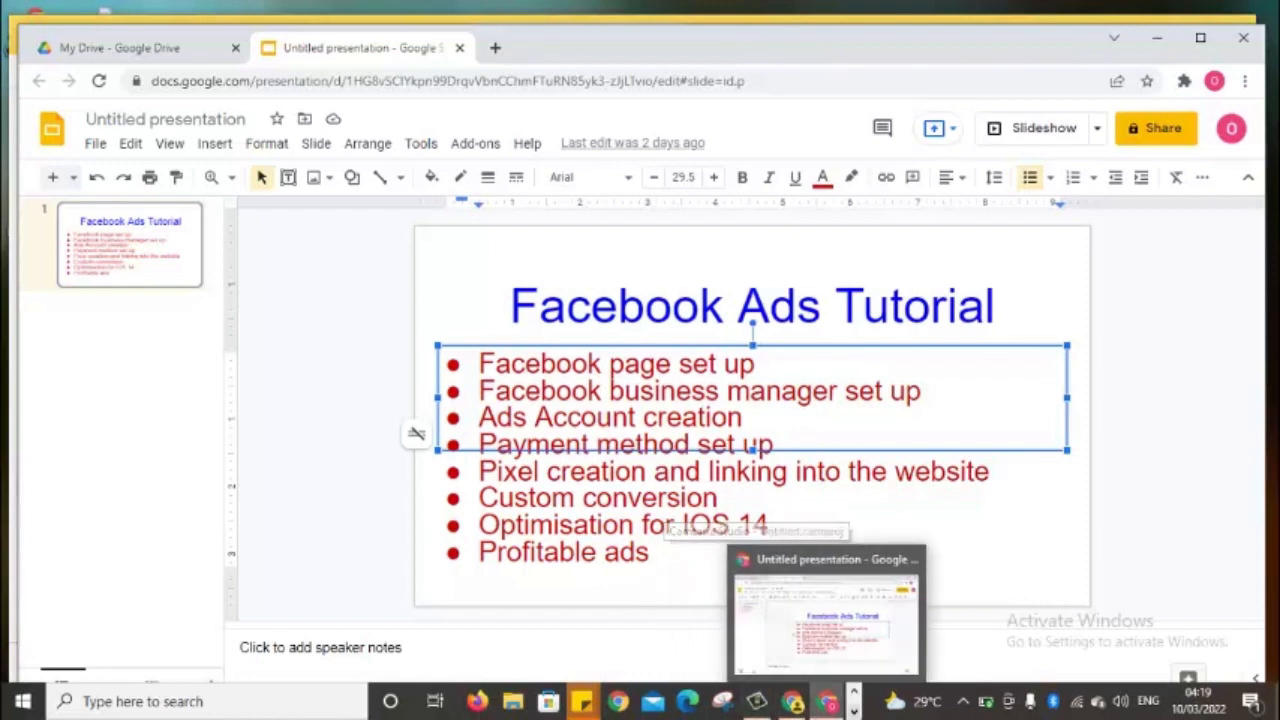
pyautogui.click(854, 712)
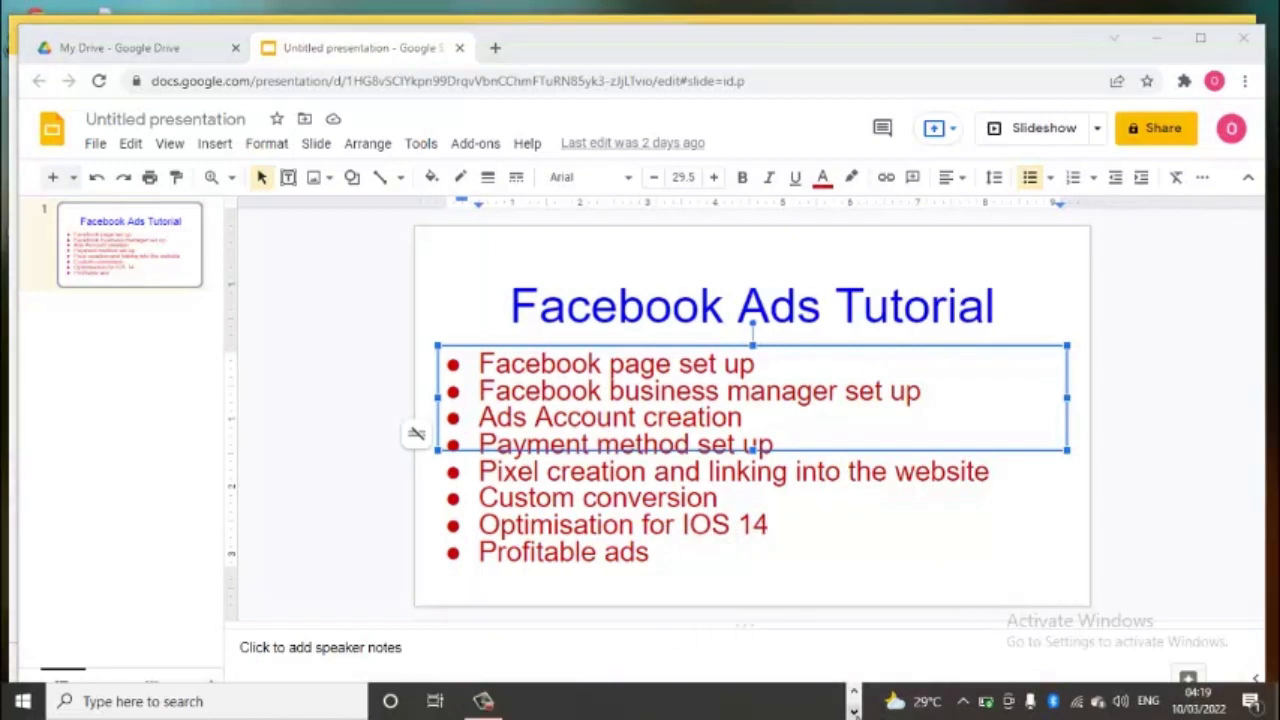
pyautogui.click(483, 703)
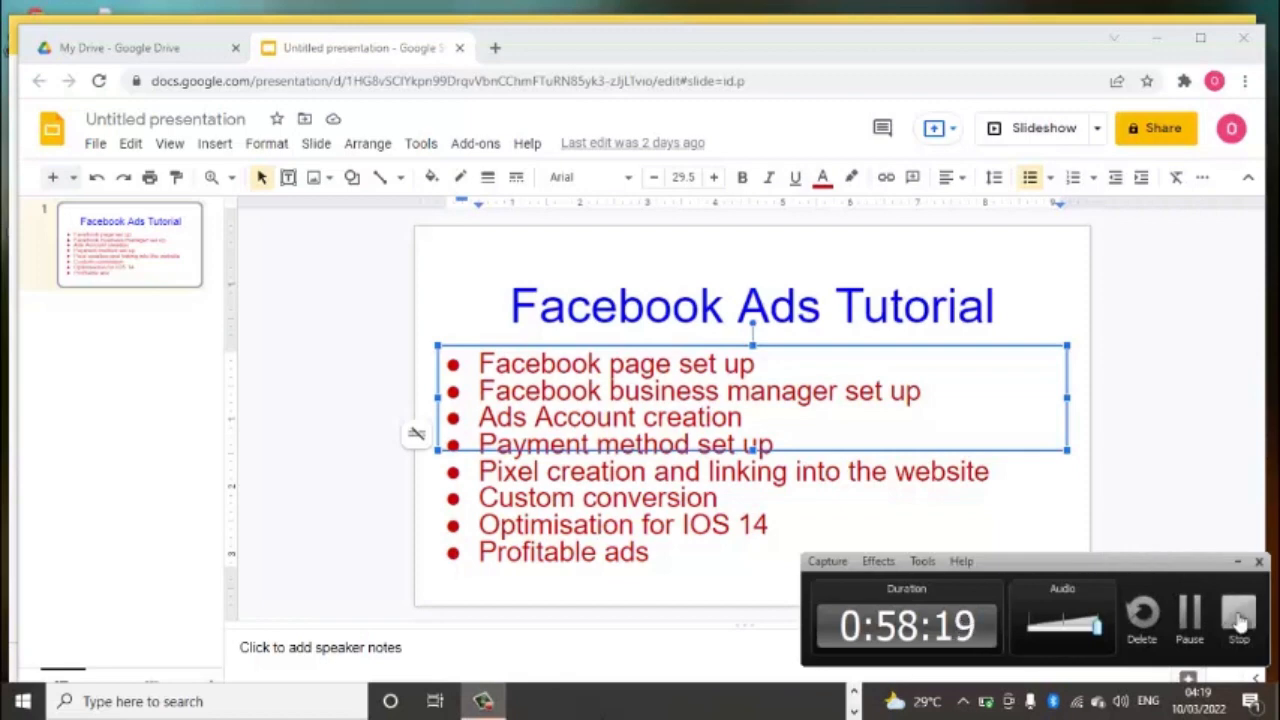